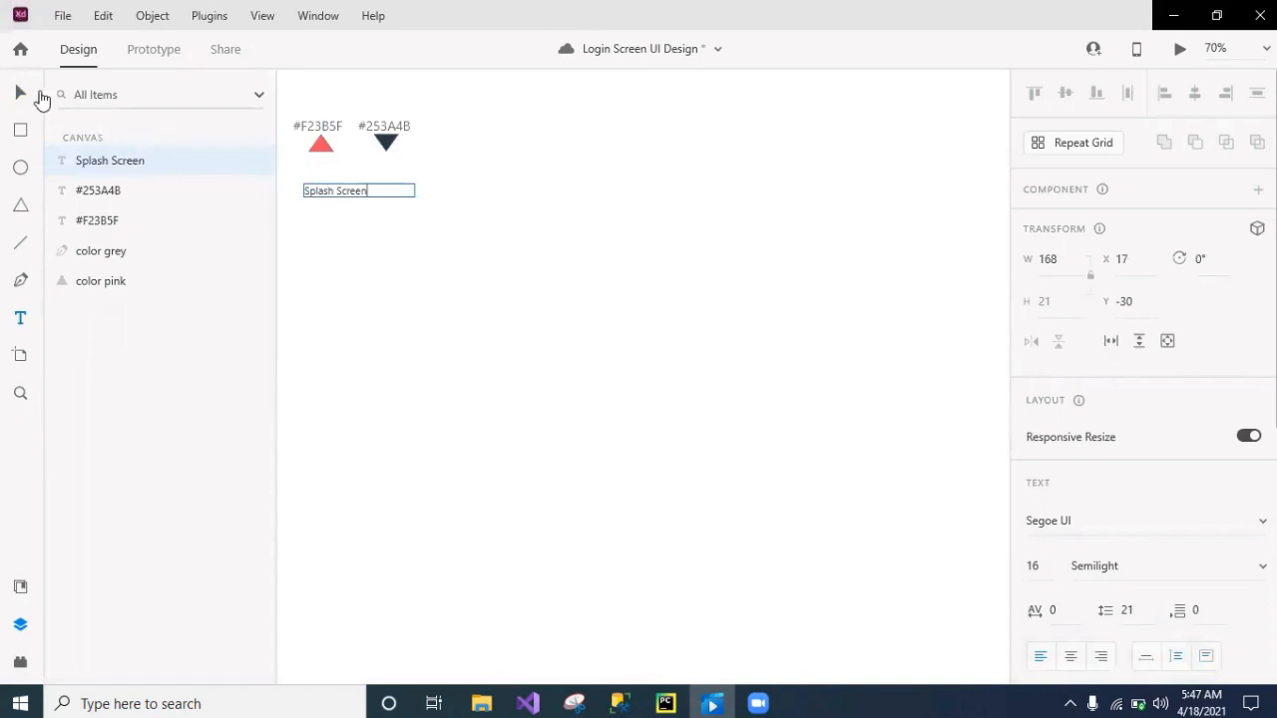
- Draw a rectangle about 327 wide and 420 high directly below the Splash Screen label
{"action": "left_click", "coordinate": [20, 91]}
{"action": "left_click", "coordinate": [20, 128]}
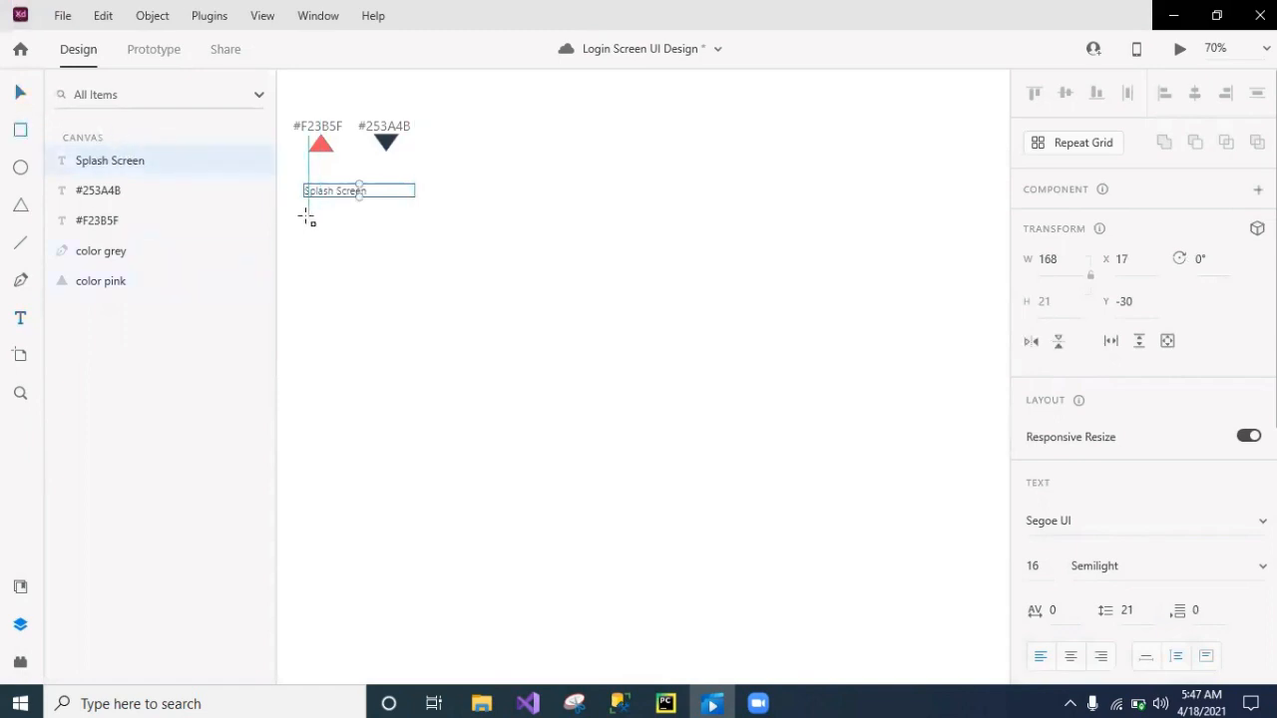
{"action": "mouse_move", "coordinate": [306, 213]}
{"action": "left_mouse_down"}
{"action": "mouse_move", "coordinate": [442, 350]}
{"action": "mouse_move", "coordinate": [485, 470]}
{"action": "mouse_move", "coordinate": [519, 488]}
{"action": "left_mouse_up"}
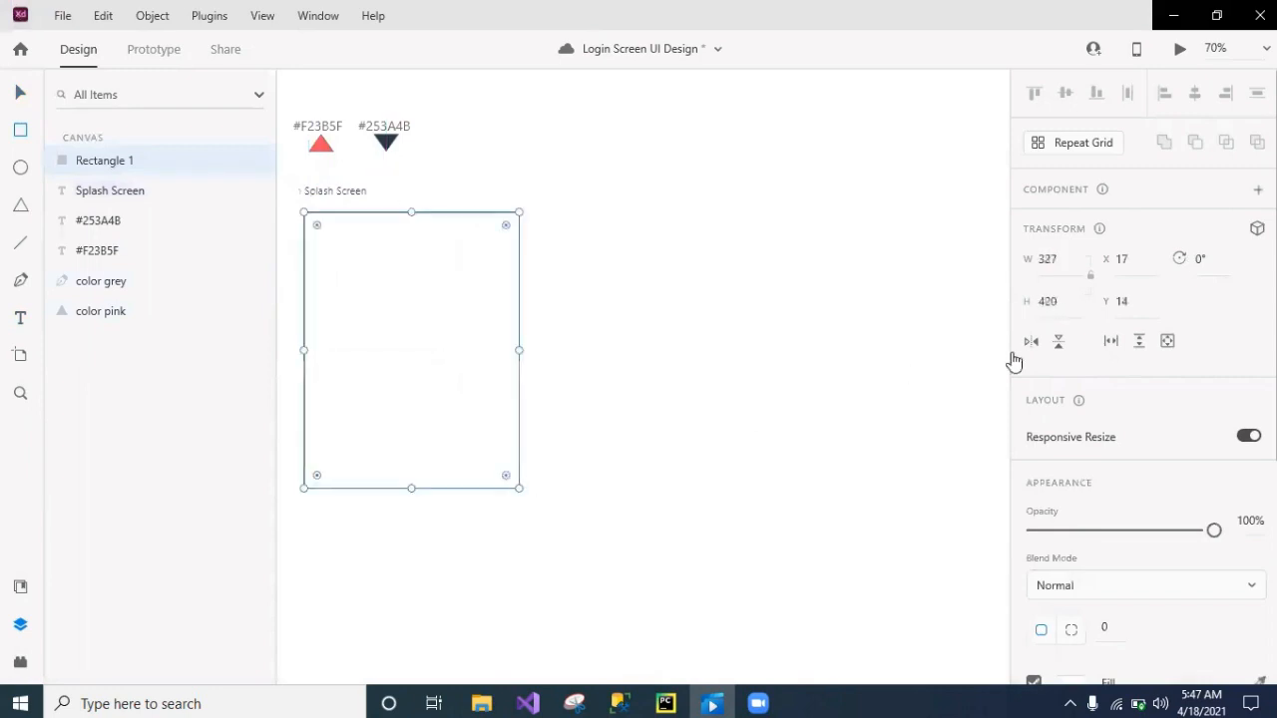
- Set the rectangle's position to X 0 and Y 0
{"action": "left_click", "coordinate": [1143, 256]}
{"action": "key", "text": "BackSpace"}
{"action": "type", "text": "0"}
{"action": "left_click", "coordinate": [1132, 300]}
{"action": "type", "text": "0"}
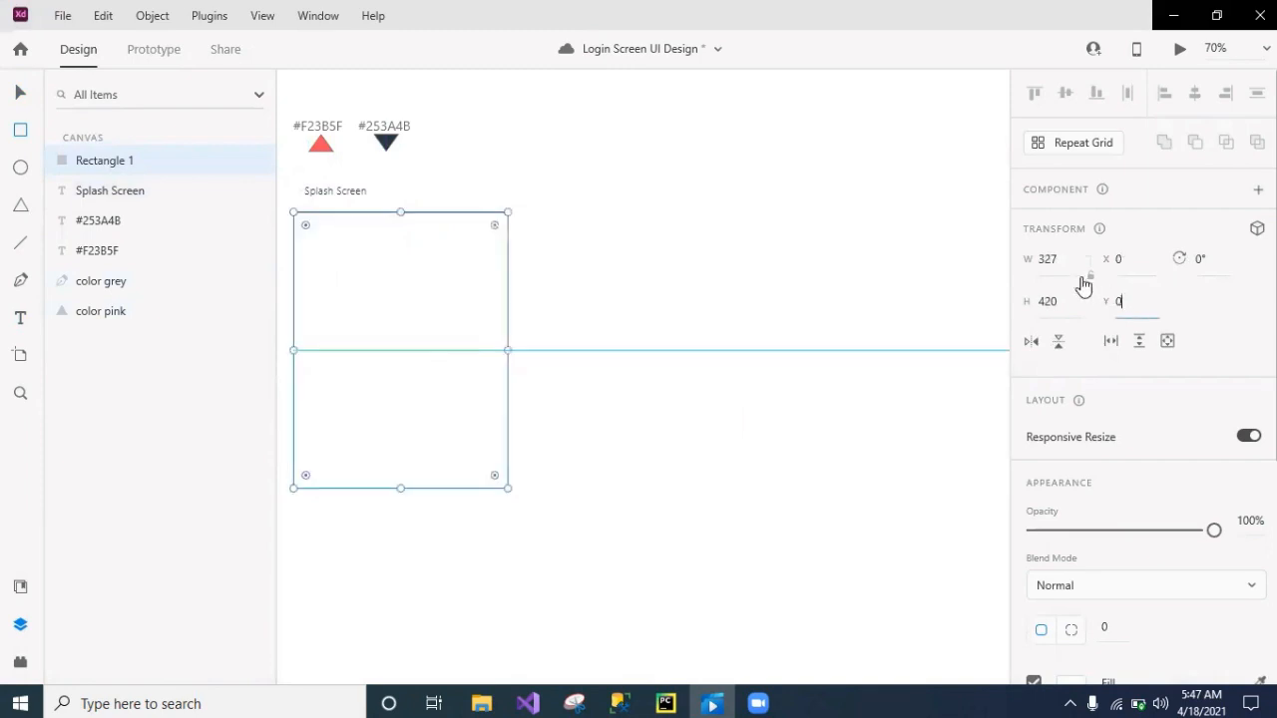
- Resize the rectangle to a width of 375 and a height of 667
{"action": "left_click", "coordinate": [1055, 258]}
{"action": "key", "text": "BackSpace"}
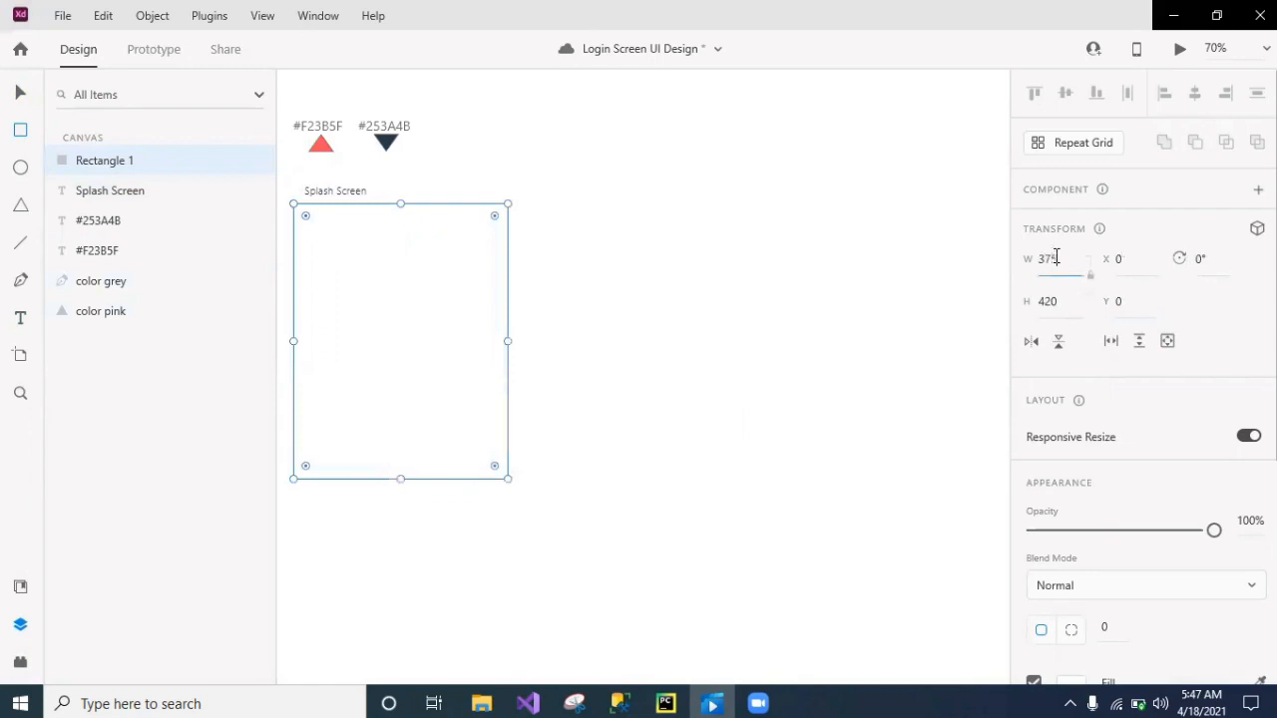
{"action": "type", "text": "375"}
{"action": "left_click", "coordinate": [1064, 308]}
{"action": "key", "text": "BackSpace"}
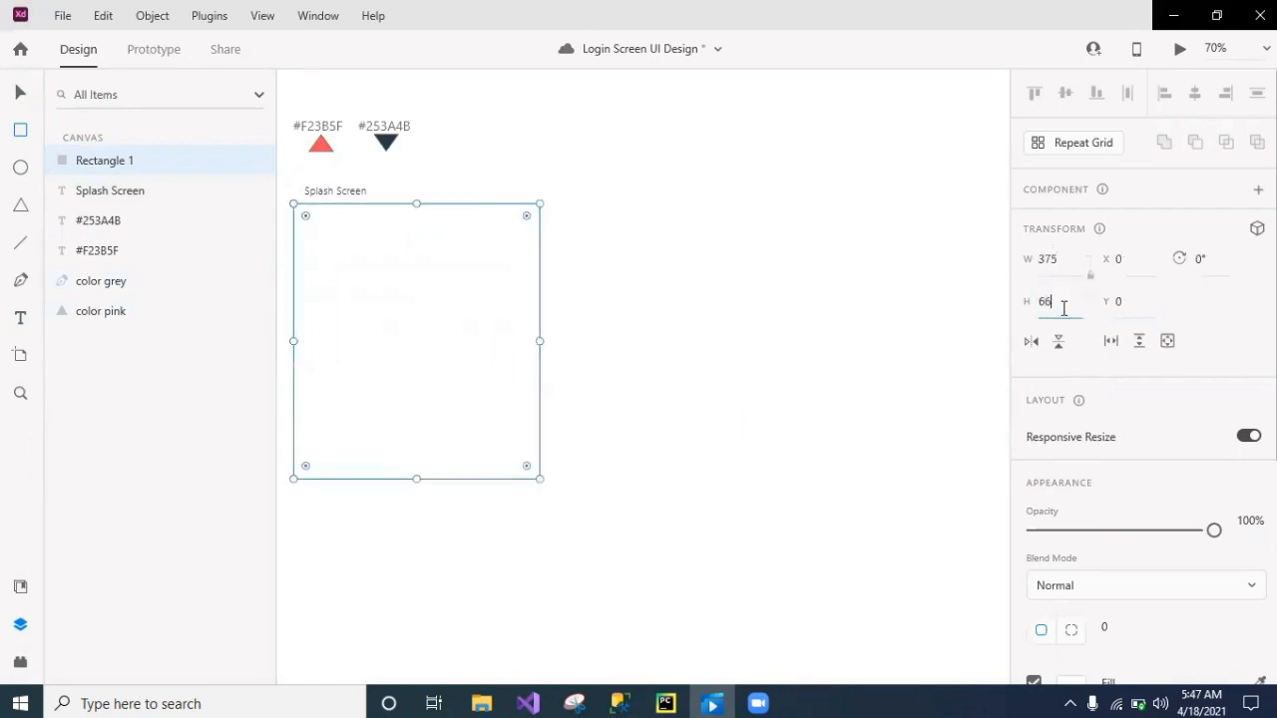
{"action": "key", "text": "Return"}
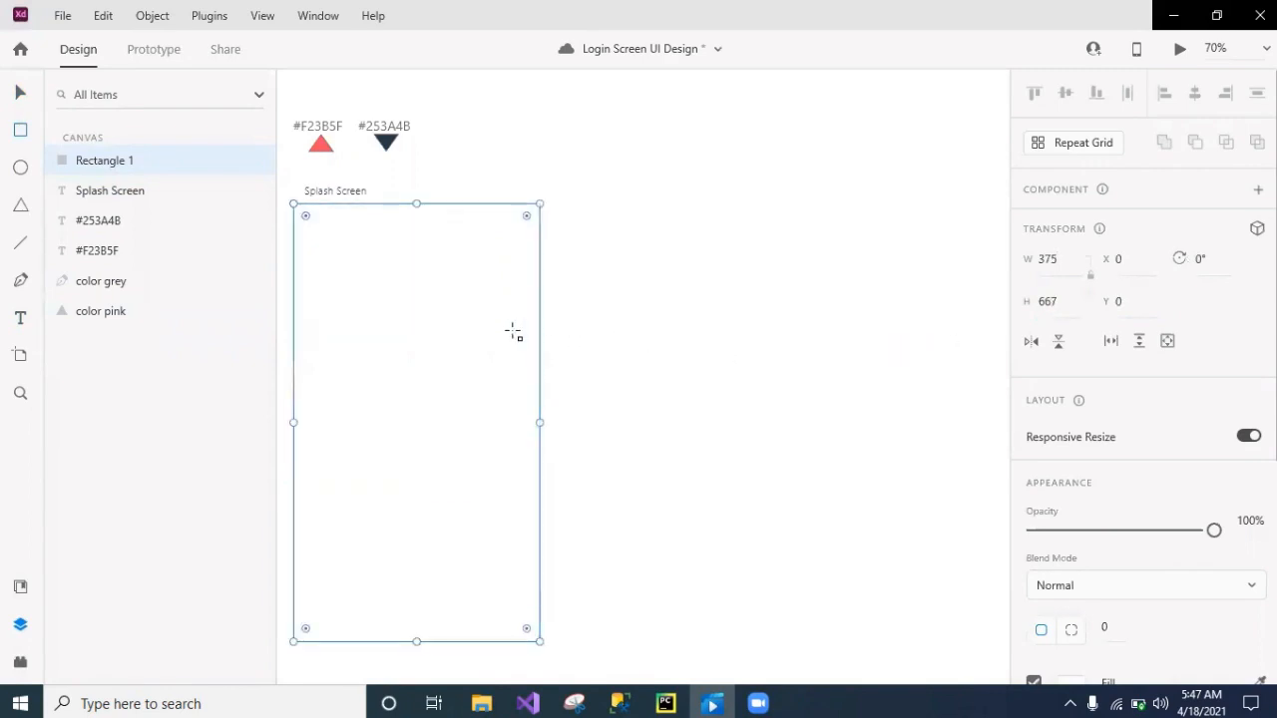
- Rename the Rectangle 1 layer as "Splash screen"
{"action": "right_click", "coordinate": [148, 164]}
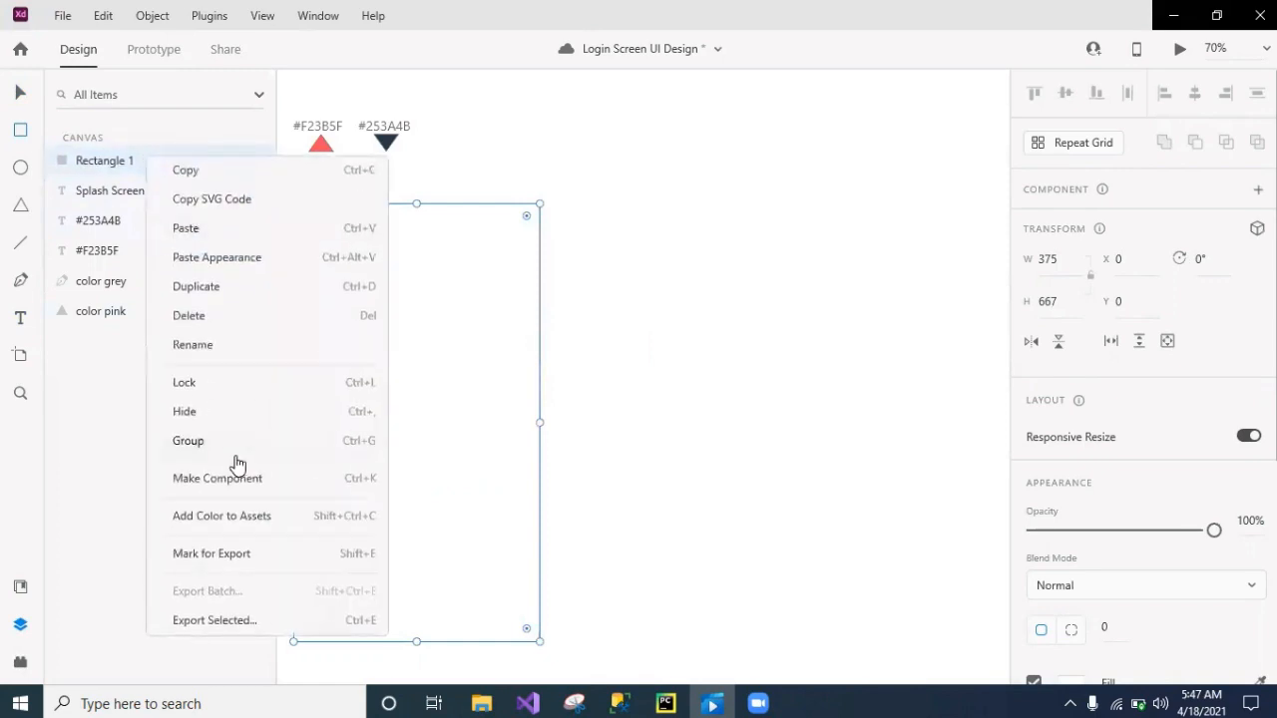
{"action": "left_click", "coordinate": [195, 345]}
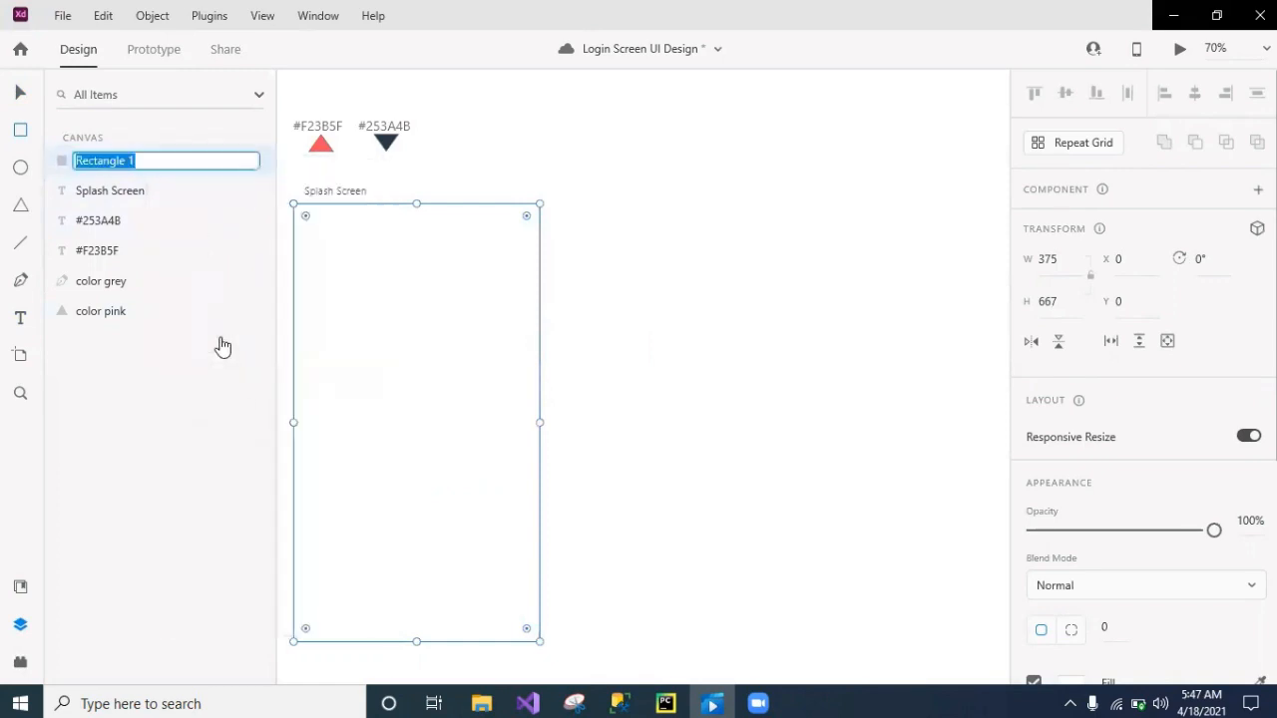
{"action": "key", "text": "BackSpace"}
{"action": "type", "text": "Splash sc"}
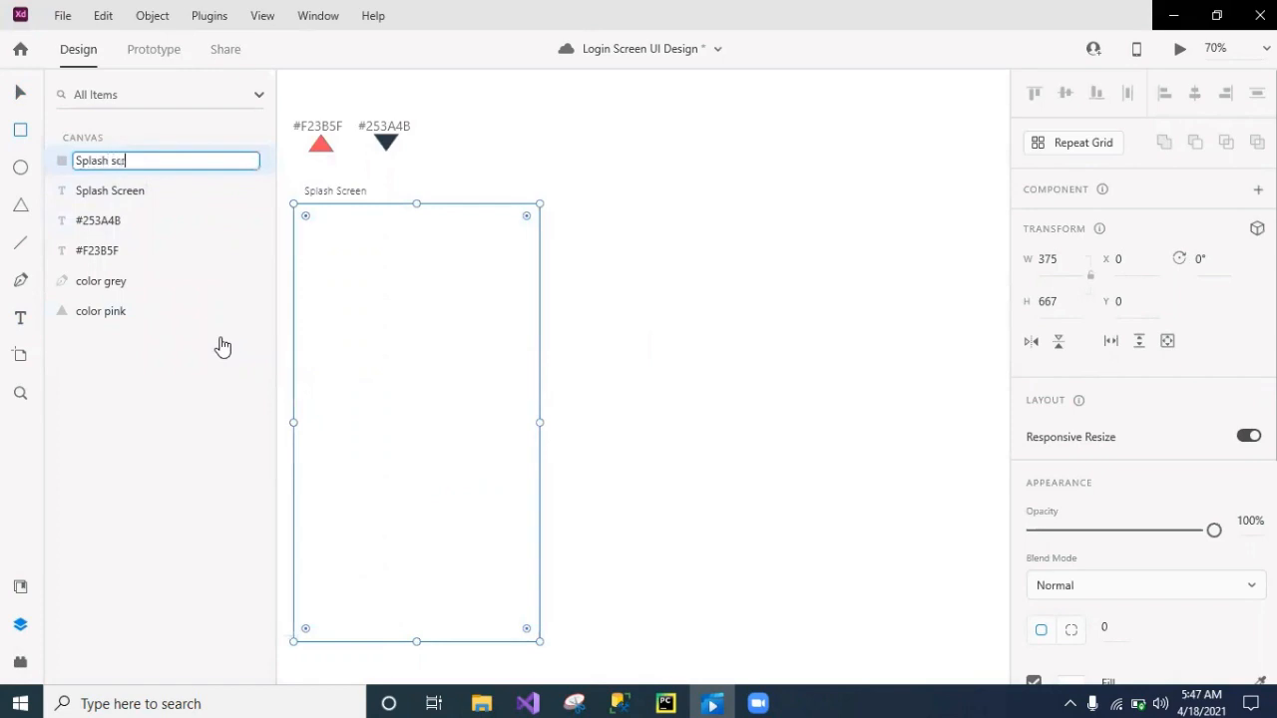
{"action": "type", "text": "reen"}
{"action": "key", "text": "Return"}
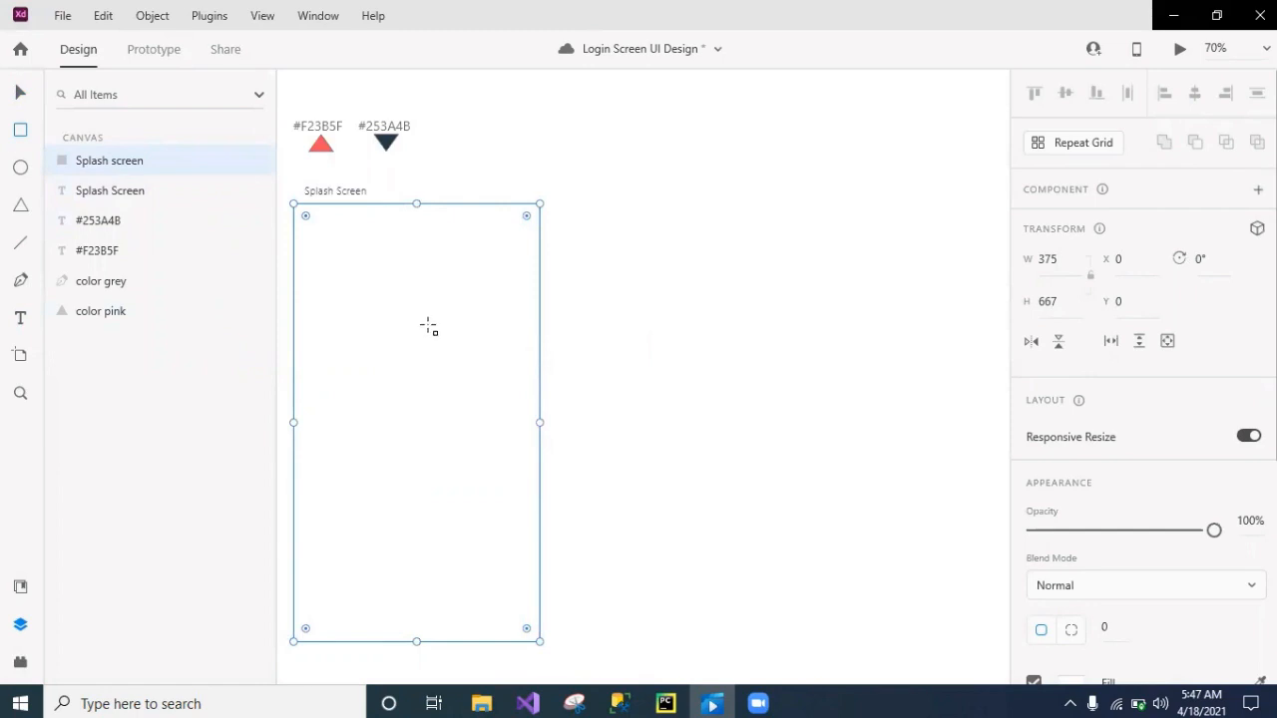
- Duplicate the Splash screen rectangle and shorten the copy to a height of 503, keeping its upper edge in place
{"action": "left_click", "coordinate": [20, 92]}
{"action": "key", "text": "ctrl+d"}
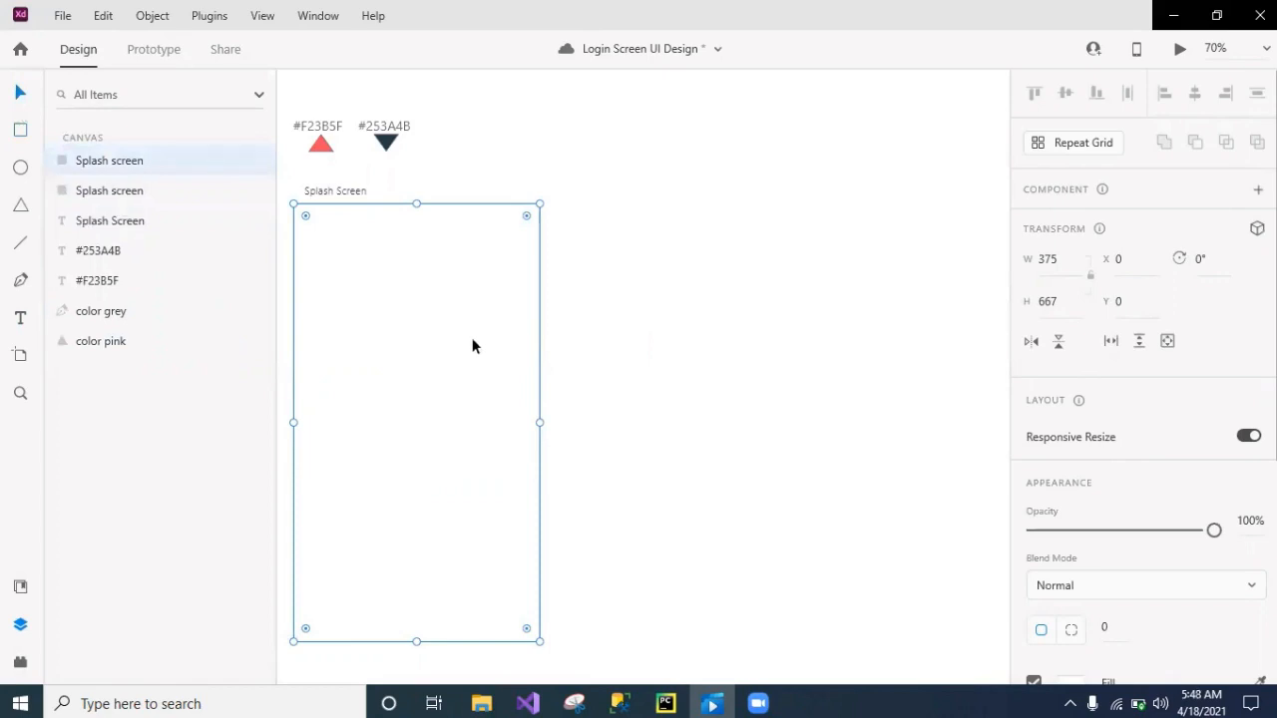
{"action": "left_click_drag", "start_coordinate": [417, 642], "coordinate": [401, 547]}
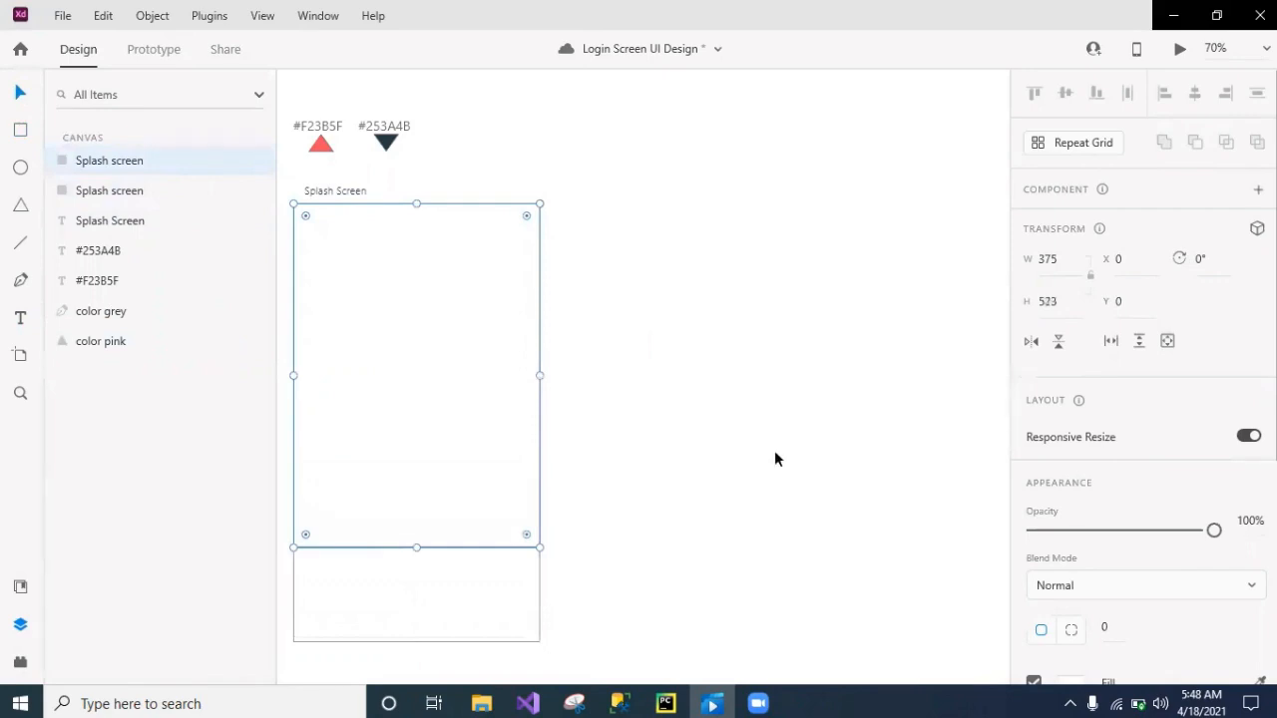
{"action": "left_click", "coordinate": [1061, 300]}
{"action": "key", "text": "BackSpace"}
{"action": "left_click", "coordinate": [927, 379]}
{"action": "left_click", "coordinate": [493, 402]}
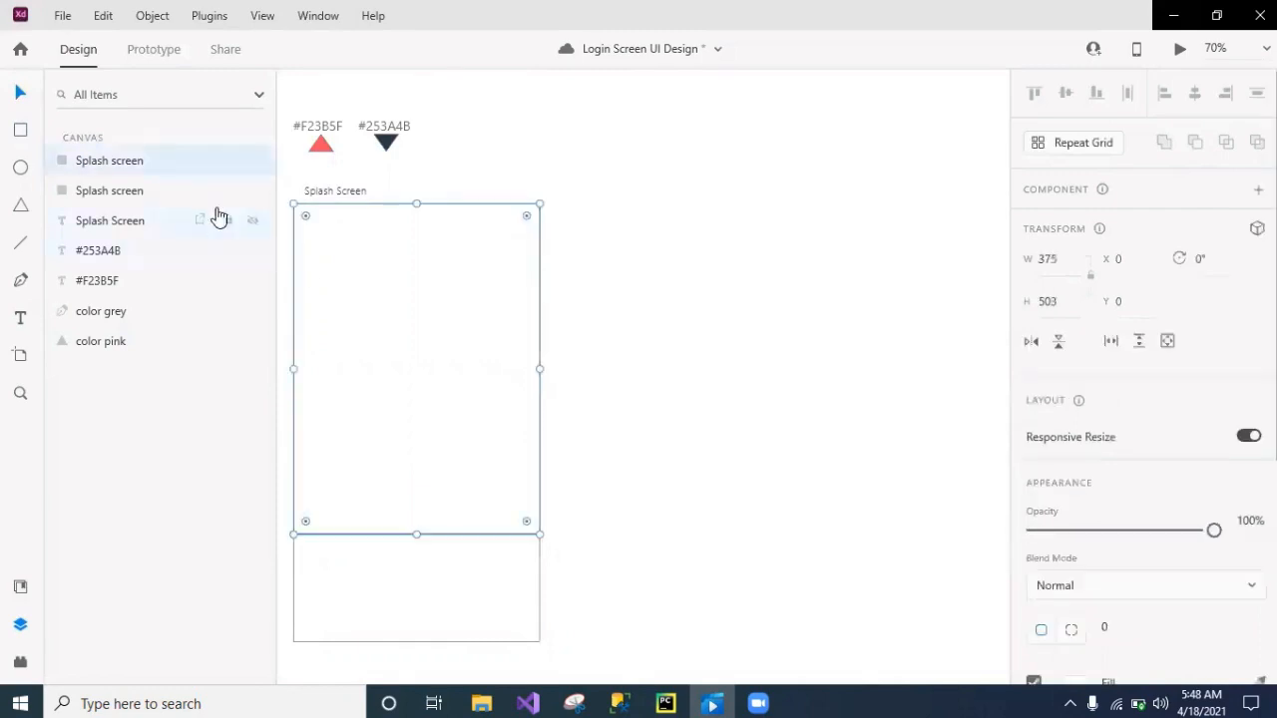
- Rename the shortened copy's layer as "Splash screen inner"
{"action": "right_click", "coordinate": [147, 167]}
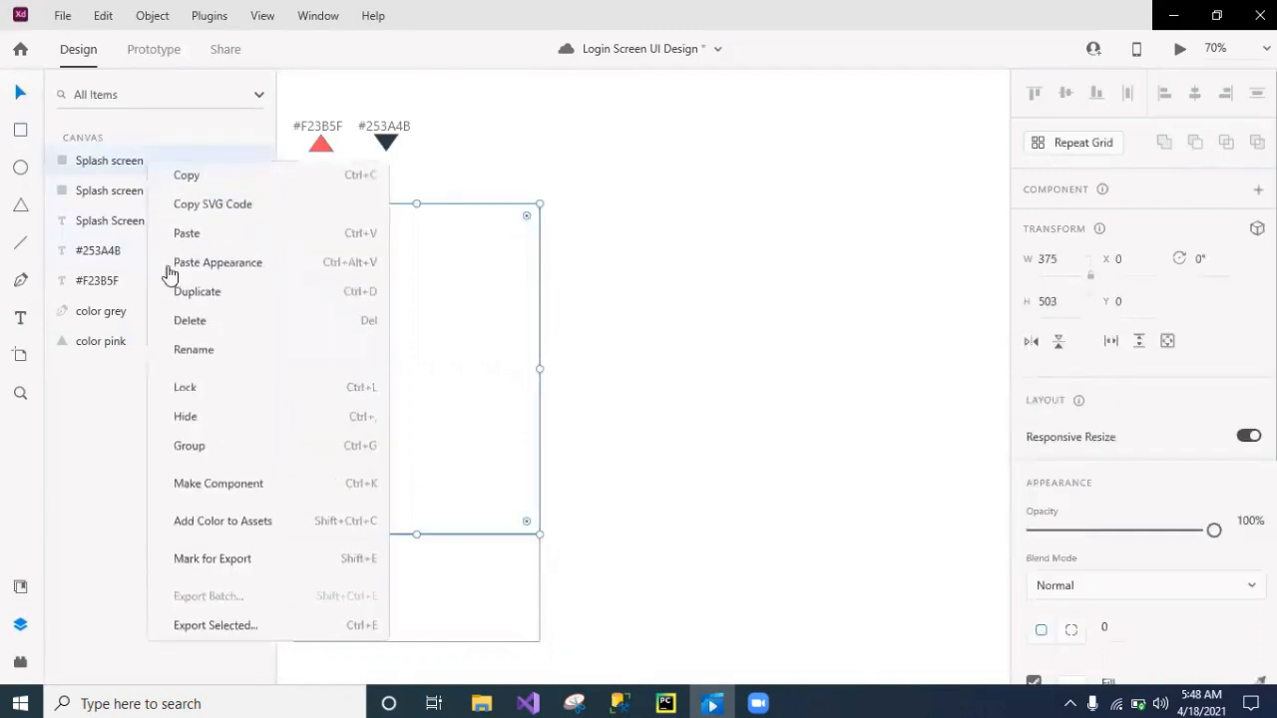
{"action": "left_click", "coordinate": [213, 358]}
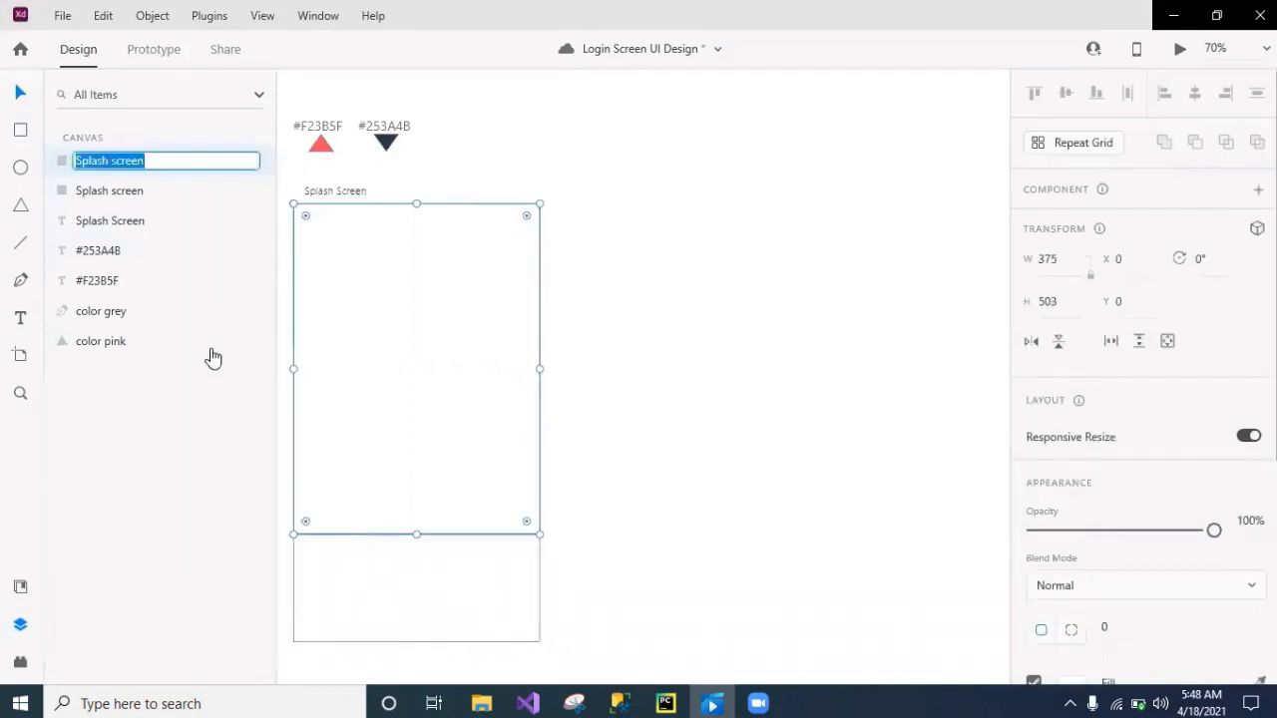
{"action": "key", "text": "Right"}
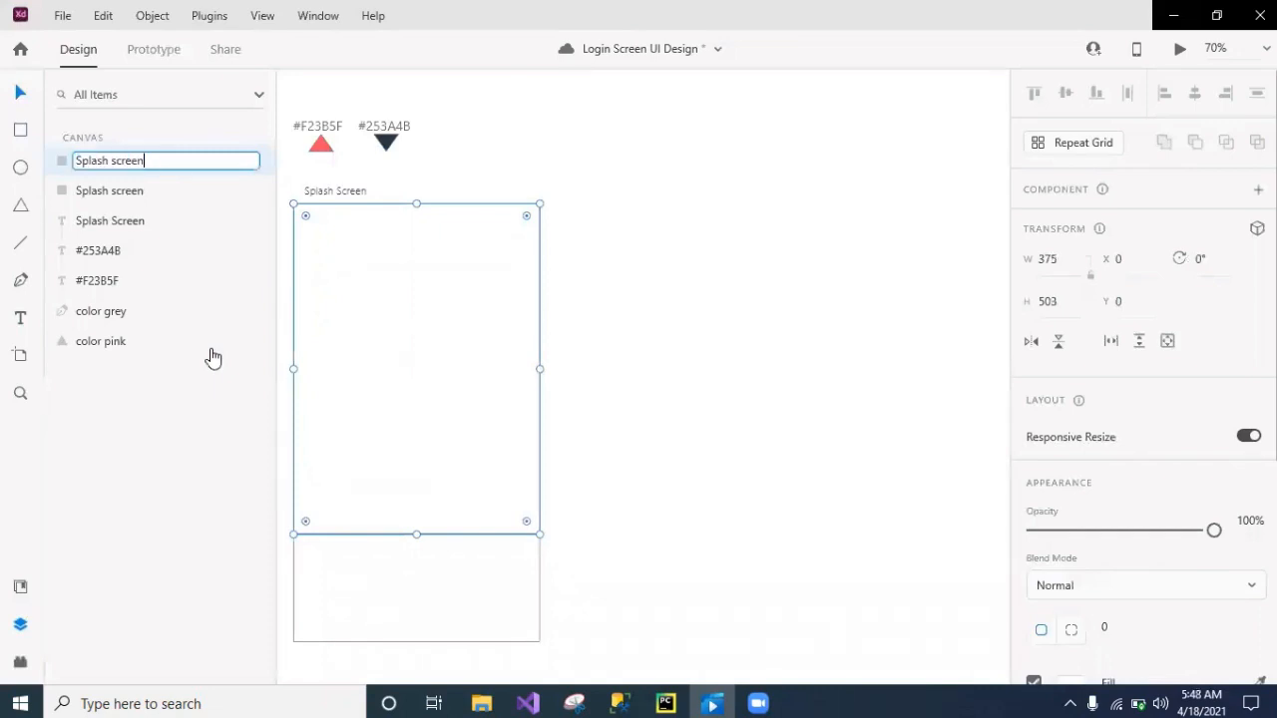
{"action": "key", "text": "Return"}
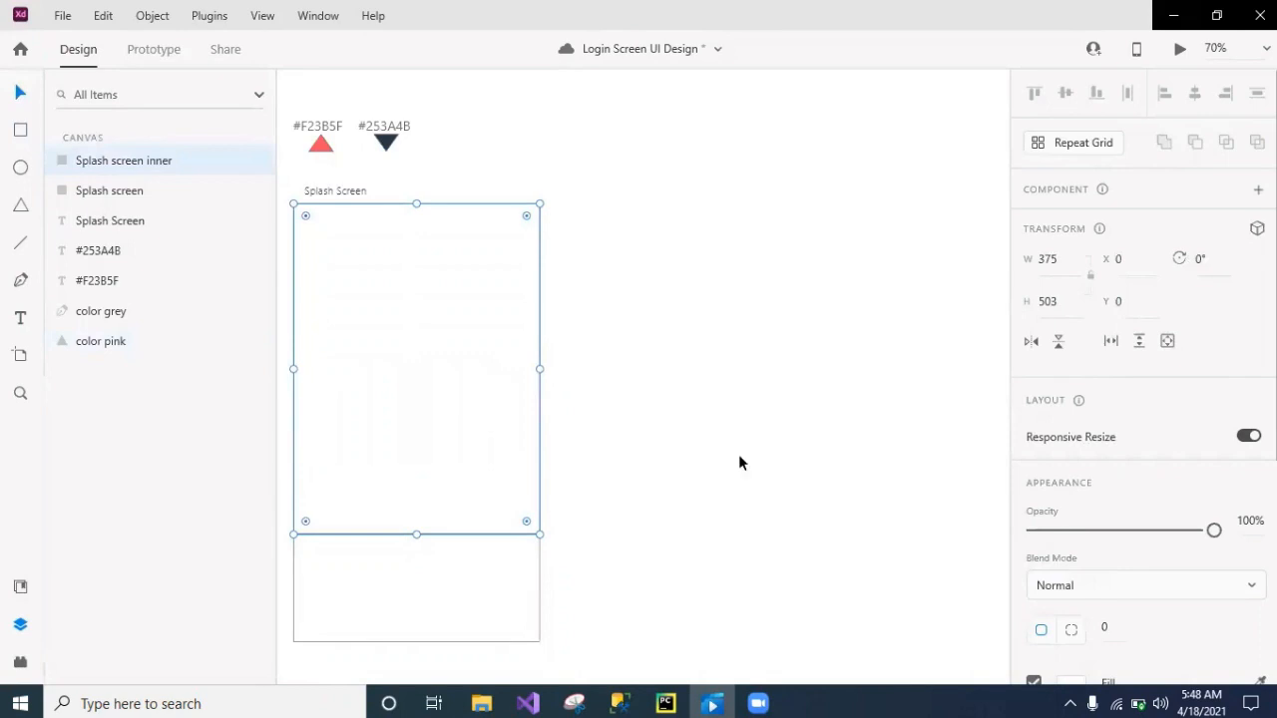
- Fill the Splash screen inner rectangle with the saved dark blue colour #253A4B
{"action": "scroll", "coordinate": [1144, 539], "scroll_direction": "down", "scroll_amount": 3}
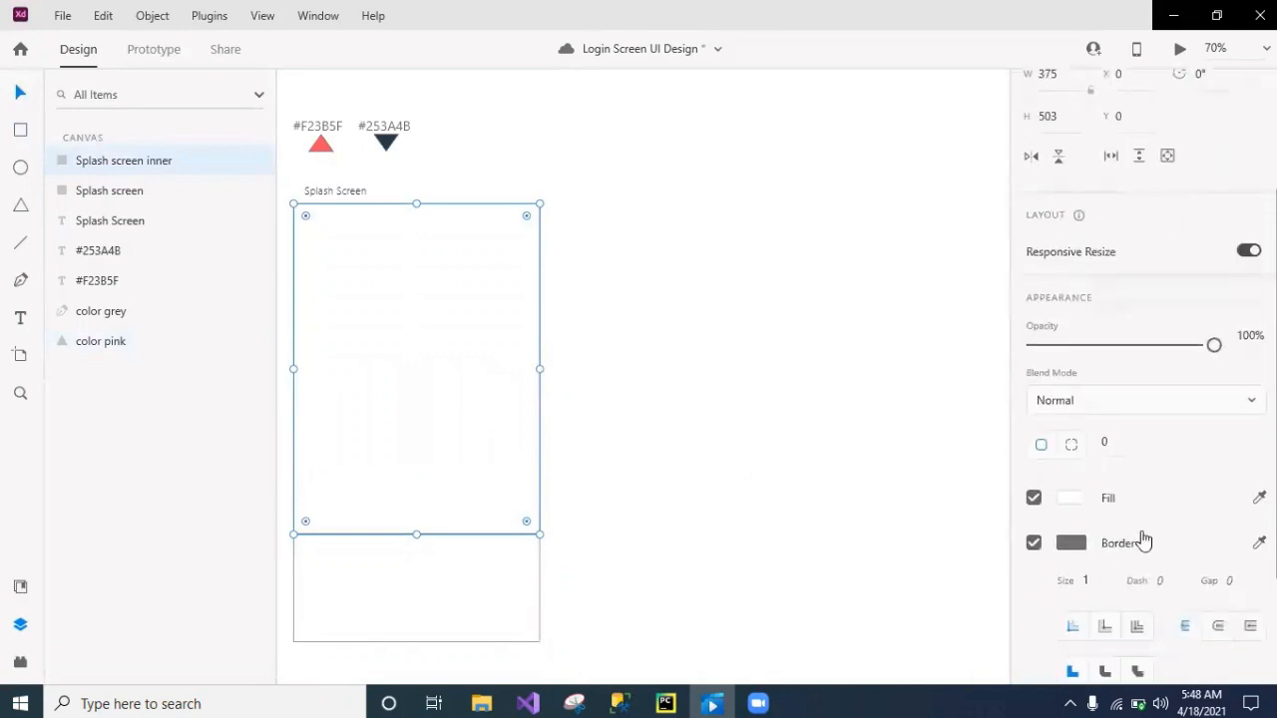
{"action": "left_click", "coordinate": [1070, 501]}
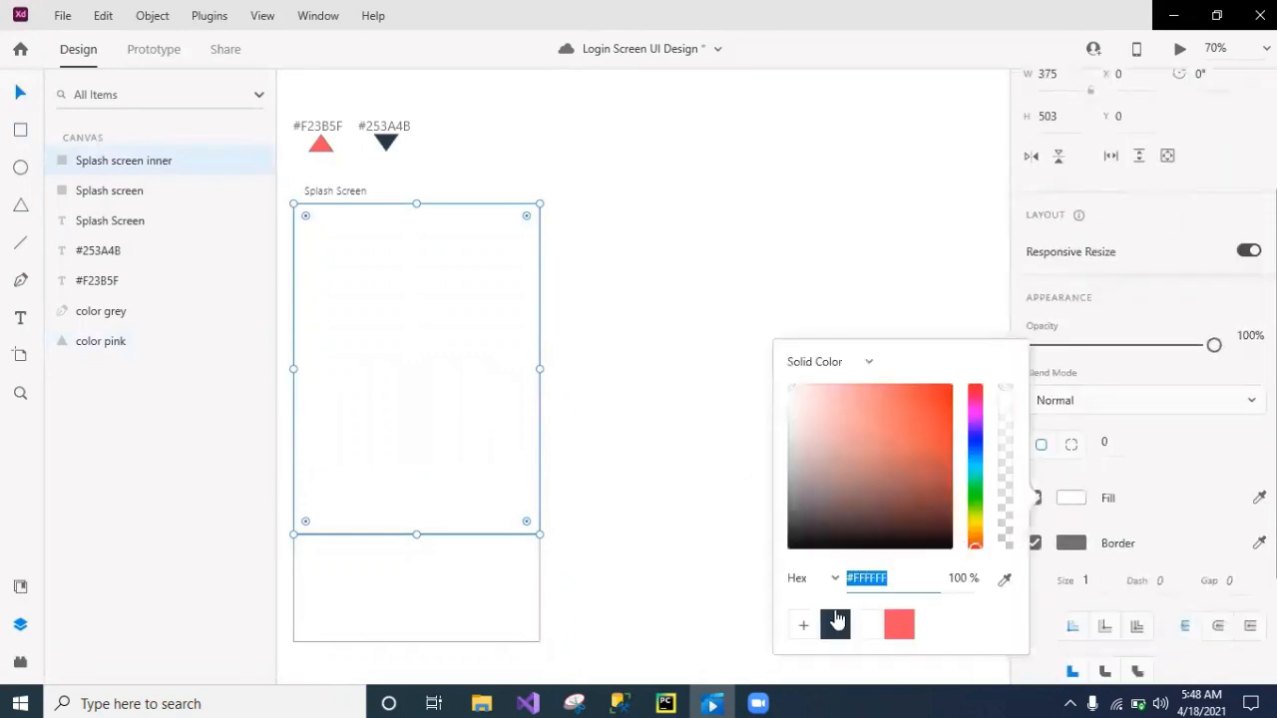
{"action": "left_click", "coordinate": [835, 624]}
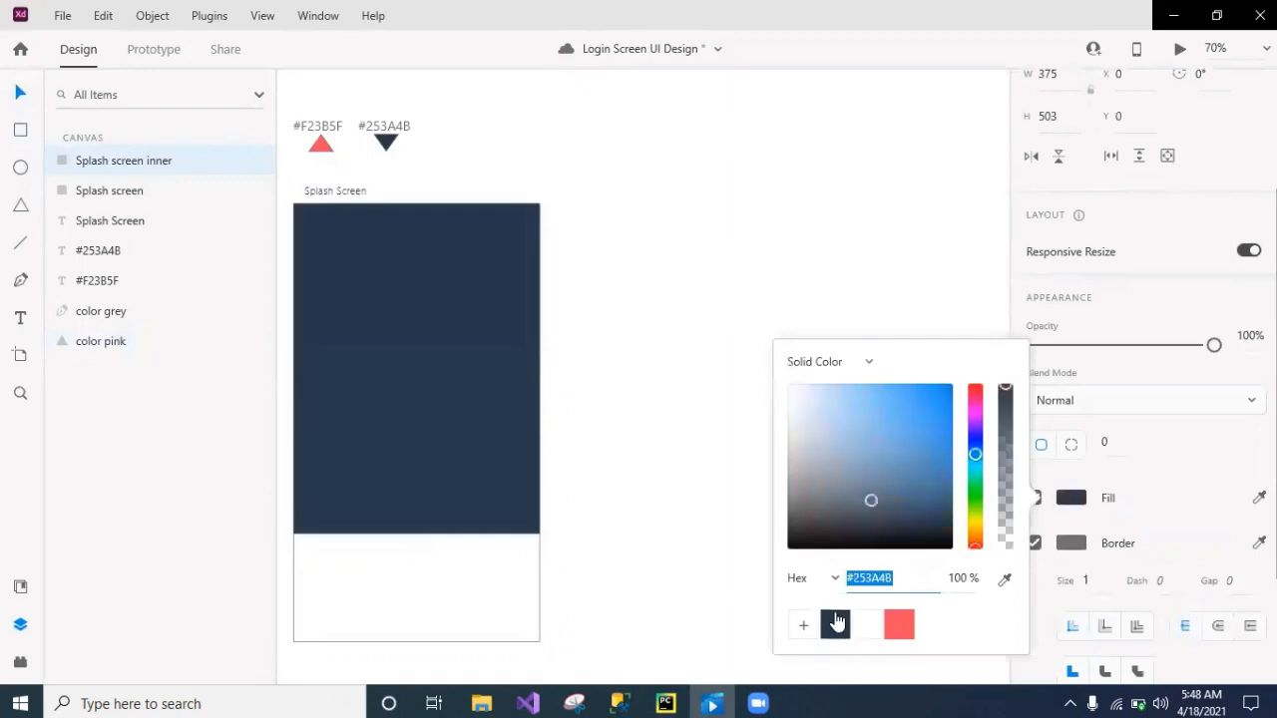
{"action": "left_click", "coordinate": [619, 510]}
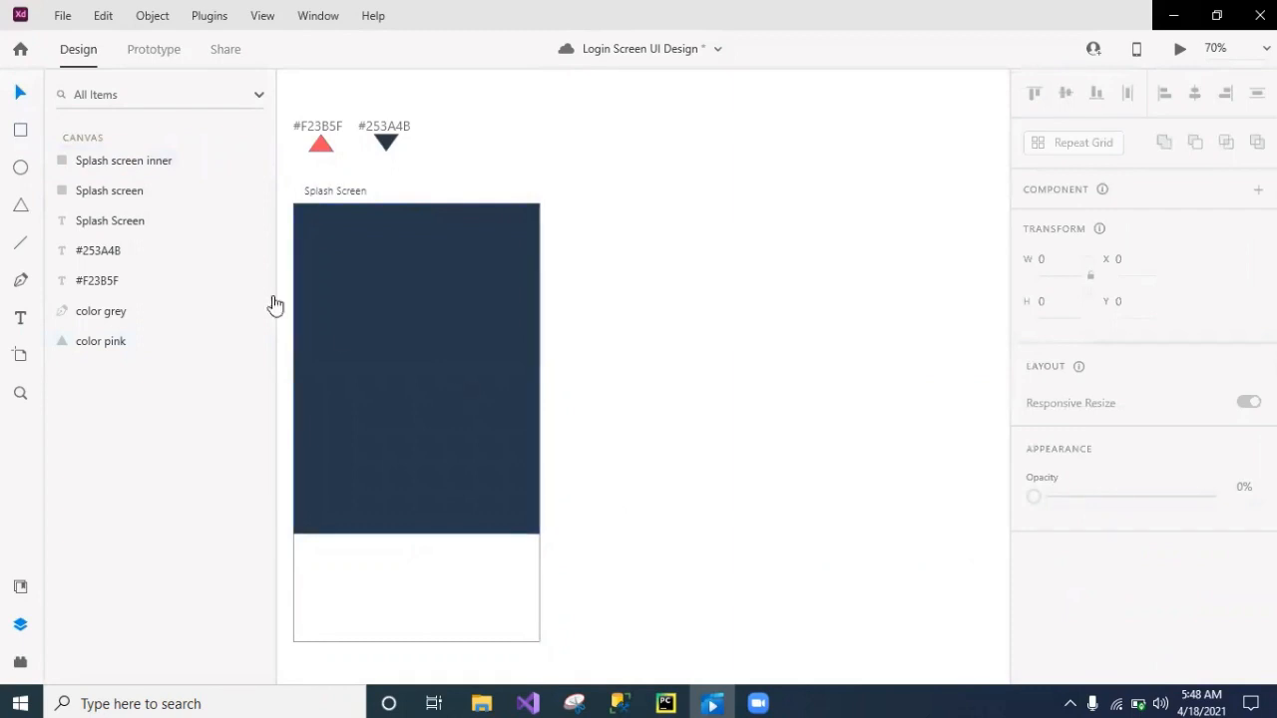
- Duplicate the dark blue rectangle and place the copy beside the original at X 467, Y 0
{"action": "left_click", "coordinate": [438, 348]}
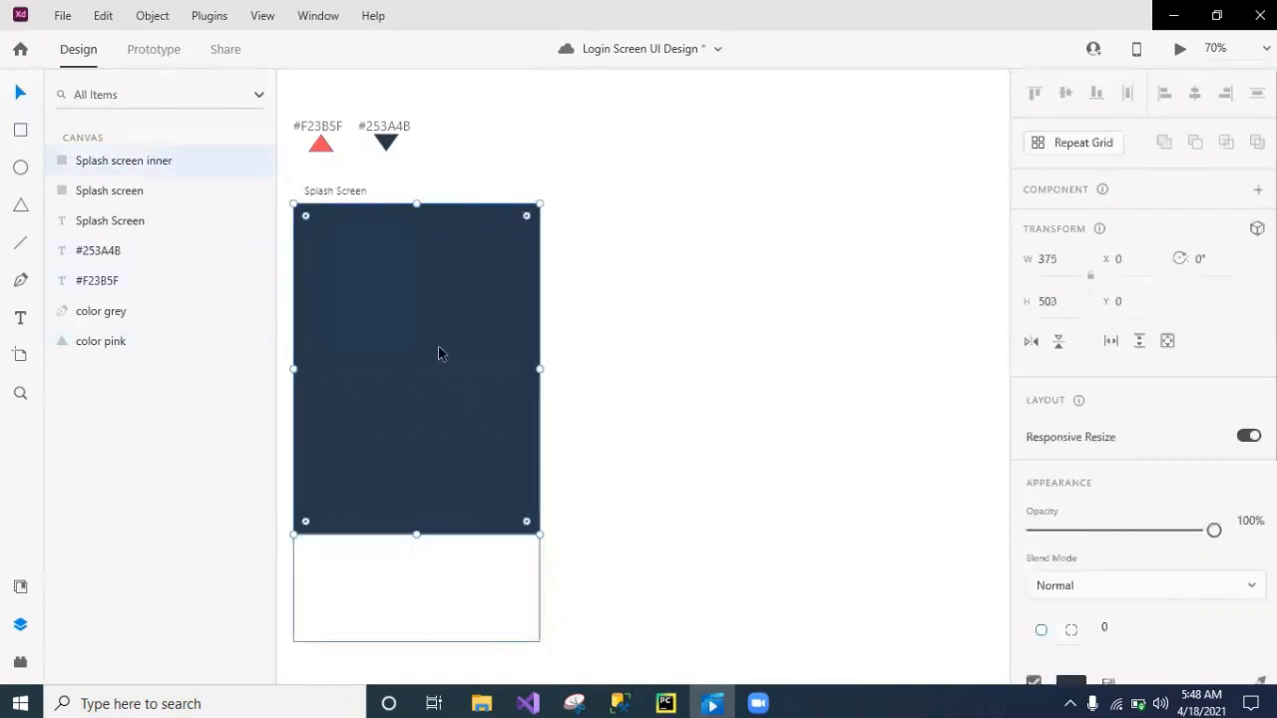
{"action": "key", "text": "ctrl+d"}
{"action": "left_click_drag", "start_coordinate": [463, 366], "coordinate": [769, 366]}
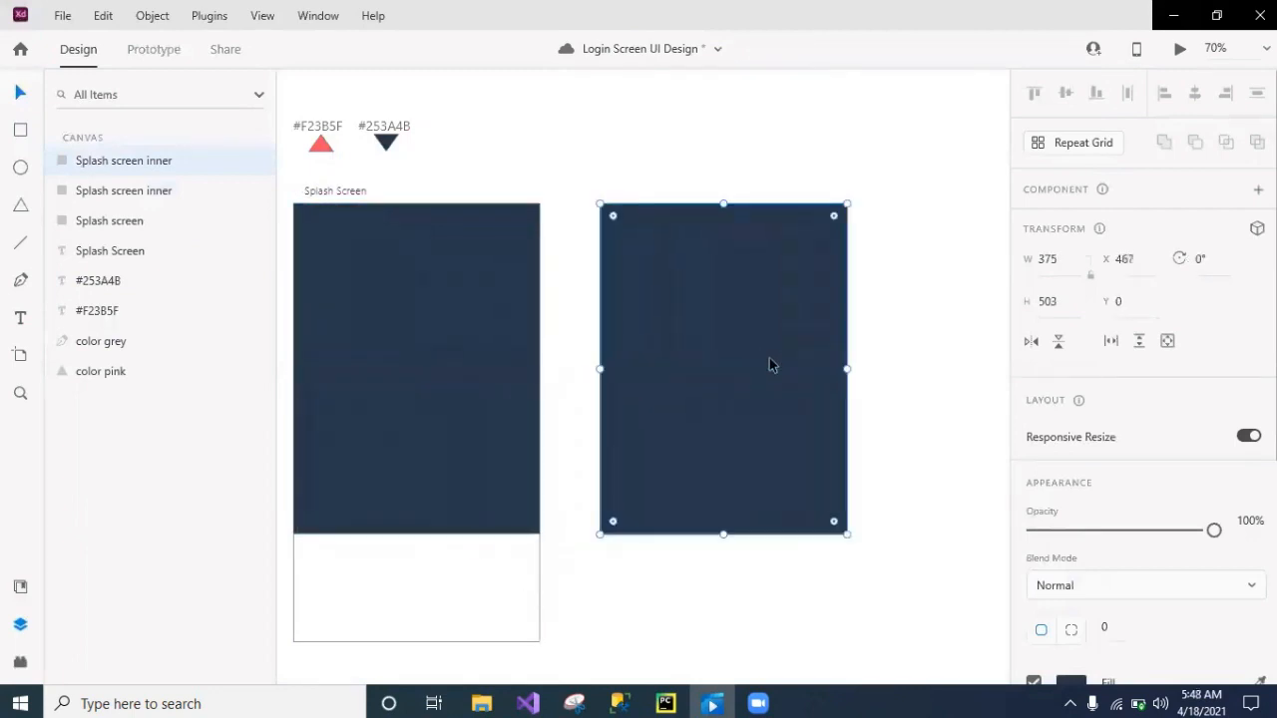
- Rename the second dark blue rectangle's layer as "new shape"
{"action": "right_click", "coordinate": [151, 161]}
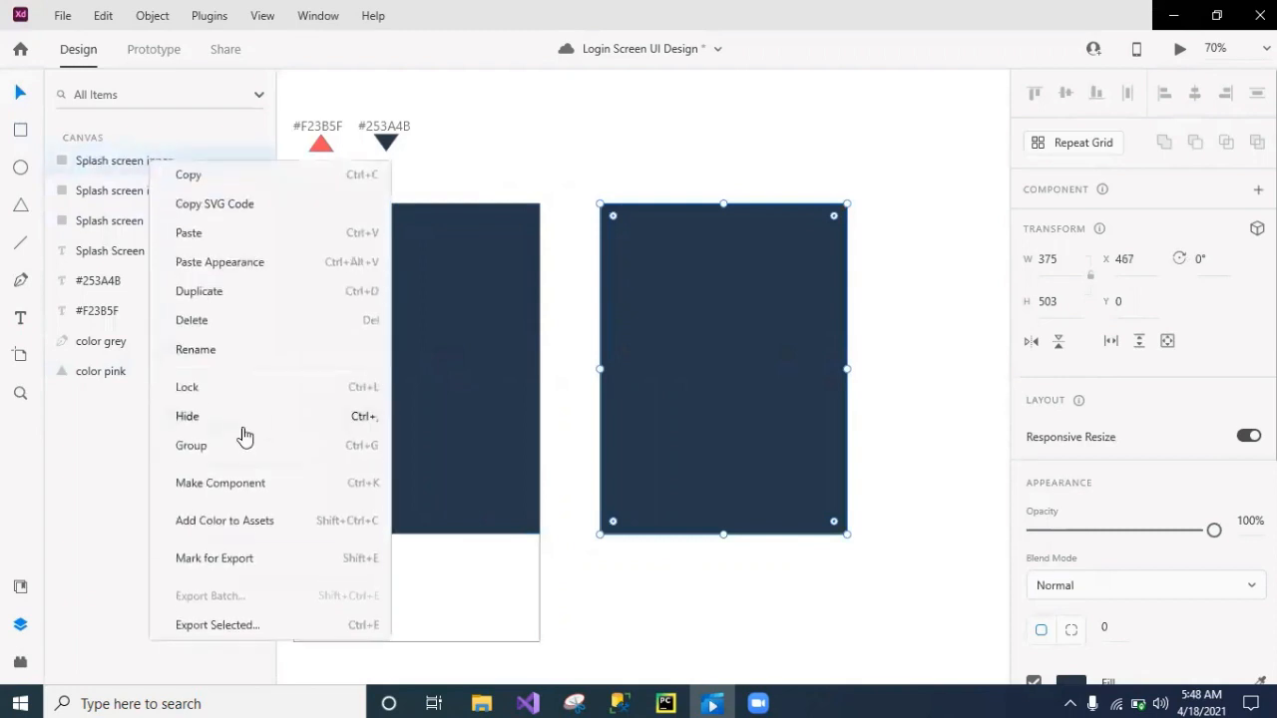
{"action": "left_click", "coordinate": [226, 357]}
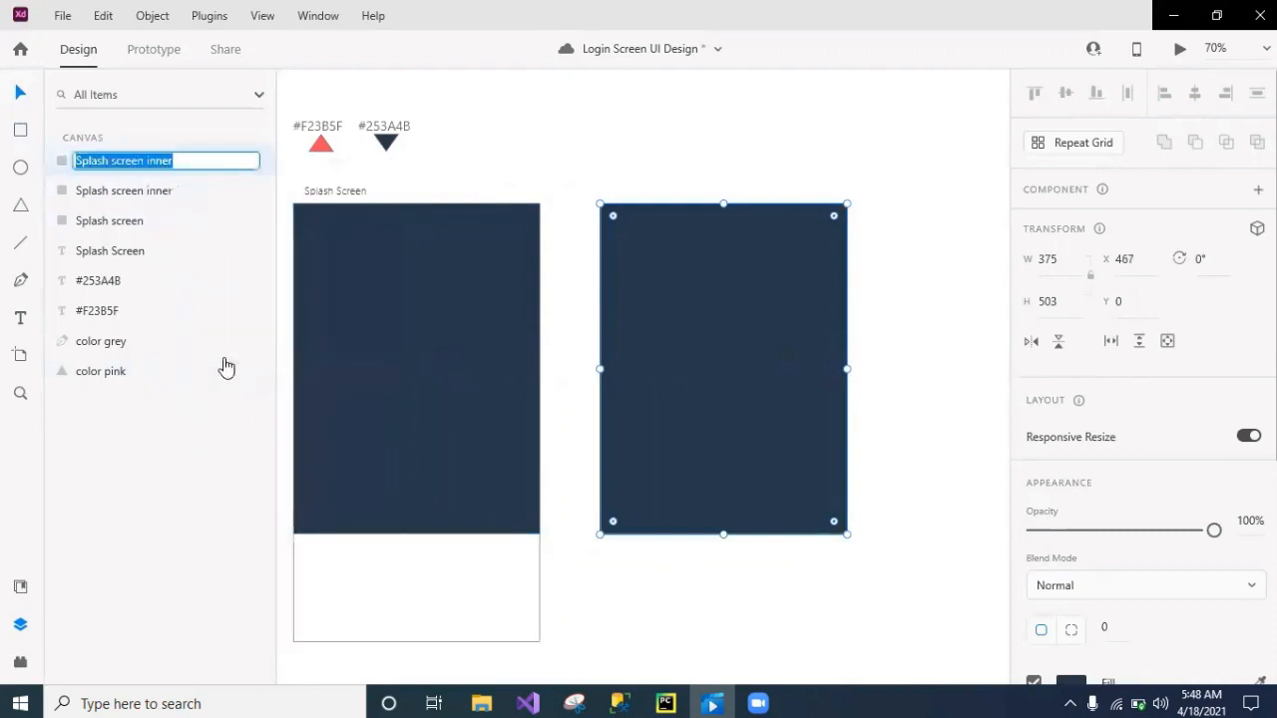
{"action": "key", "text": "BackSpace"}
{"action": "type", "text": "new s"}
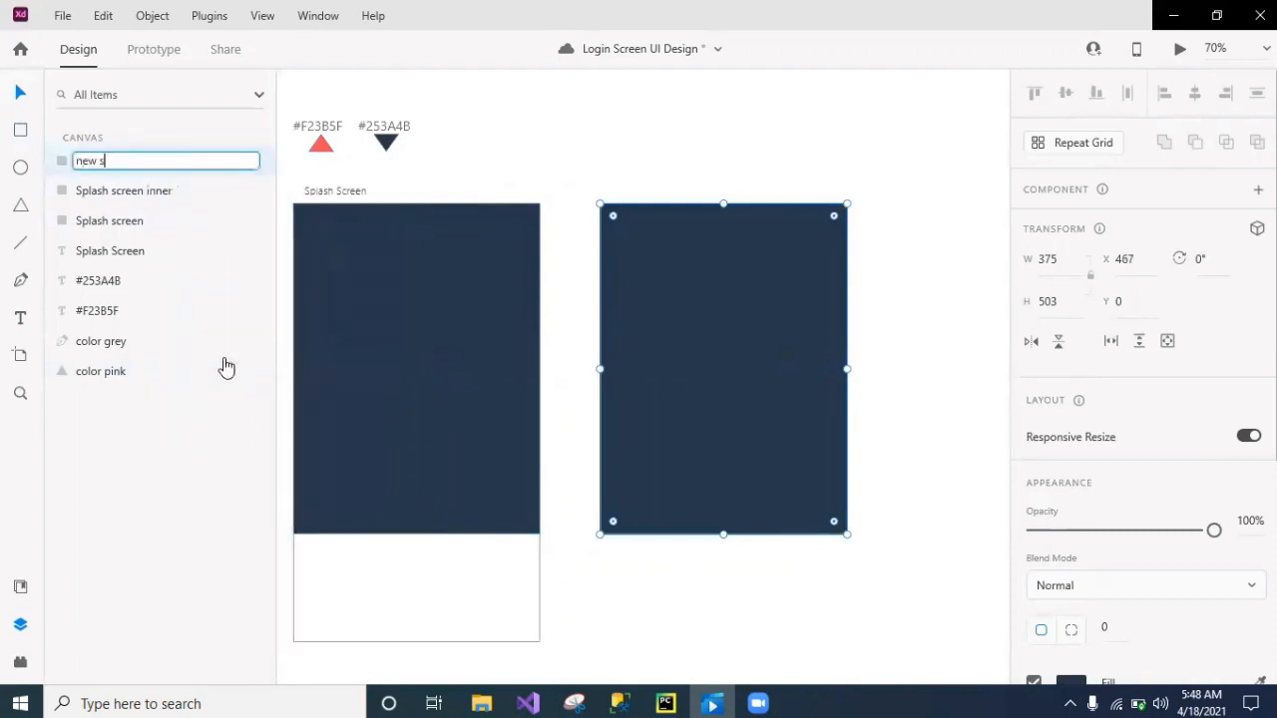
{"action": "type", "text": "hape"}
{"action": "key", "text": "Return"}
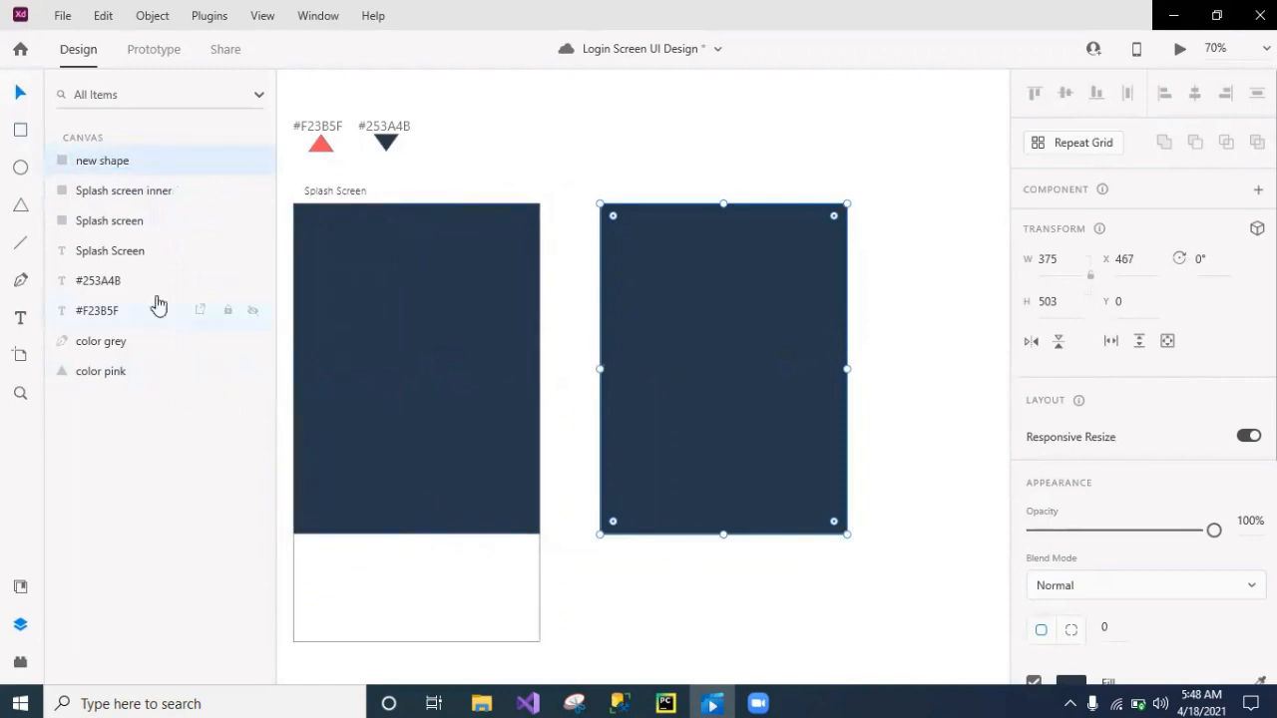
- Draw an ellipse about 267 by 193 over the new shape rectangle and set its position to X 0, Y 0
{"action": "left_click", "coordinate": [24, 170]}
{"action": "left_click_drag", "start_coordinate": [628, 319], "coordinate": [804, 446]}
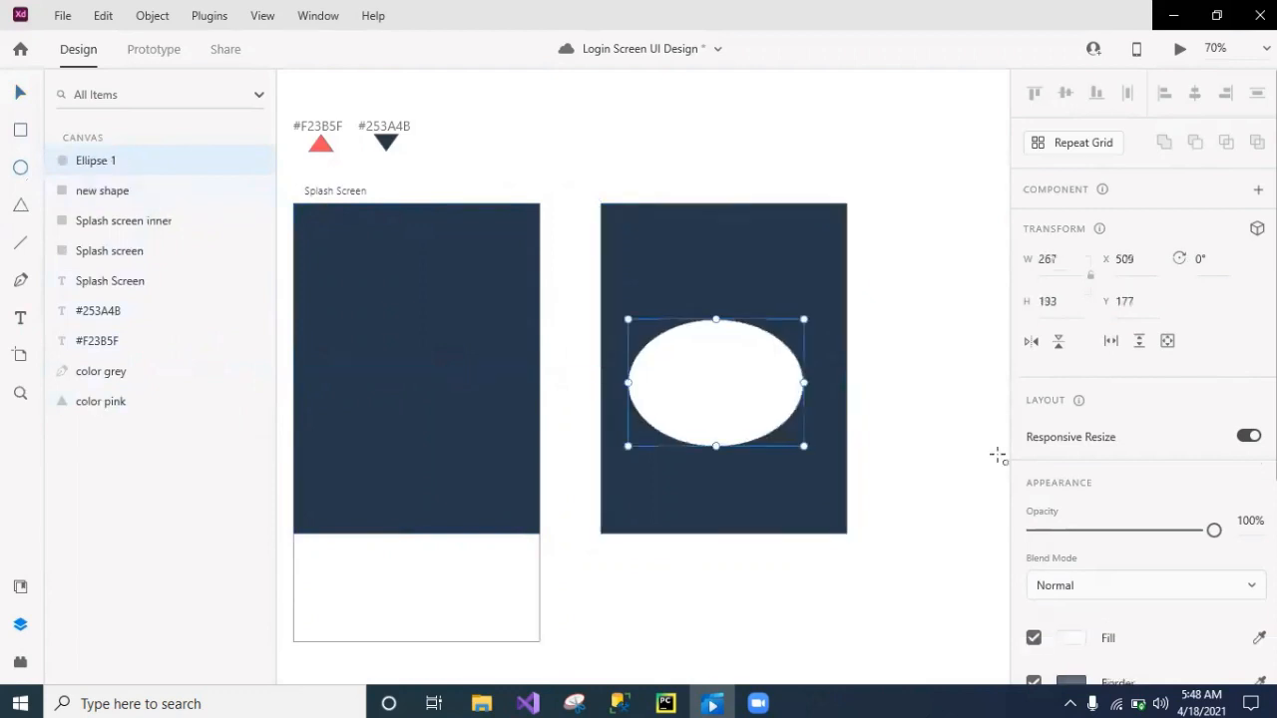
{"action": "left_click", "coordinate": [1135, 267]}
{"action": "type", "text": "0"}
{"action": "left_click", "coordinate": [1139, 300]}
{"action": "type", "text": "0"}
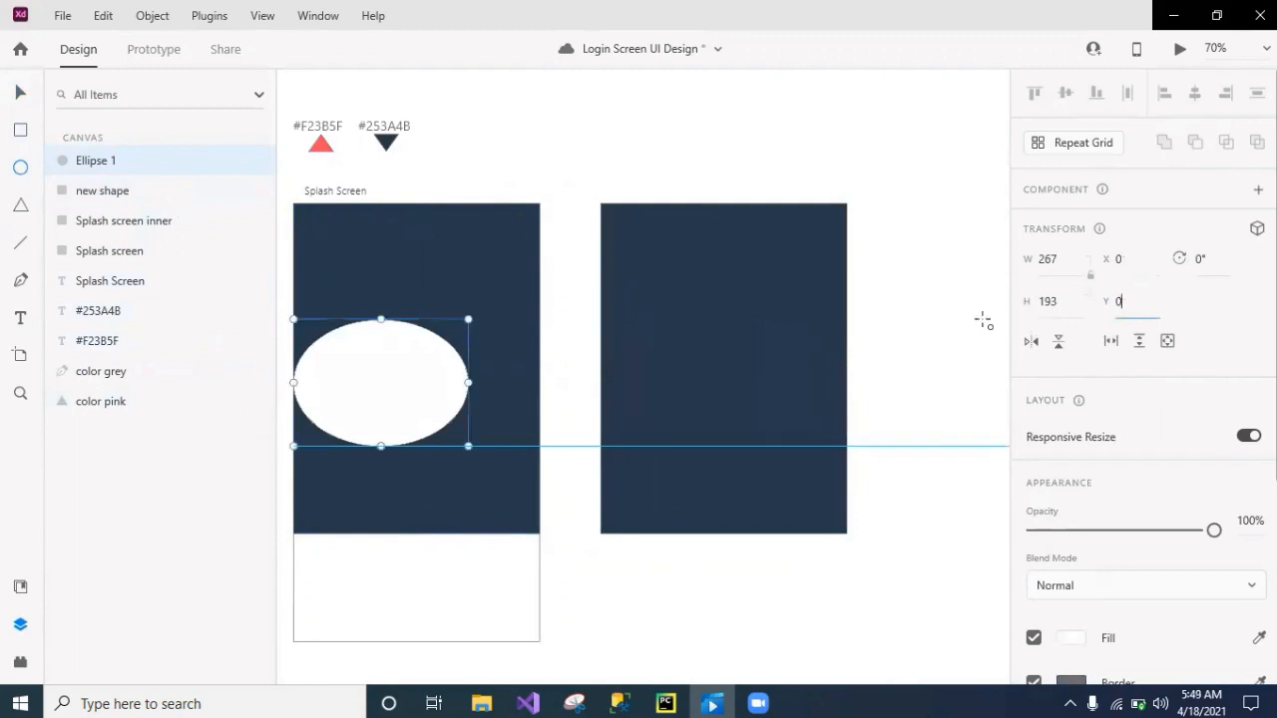
- Resize the ellipse to a circle with width 580 and height 580
{"action": "left_click", "coordinate": [1056, 262]}
{"action": "key", "text": "BackSpace"}
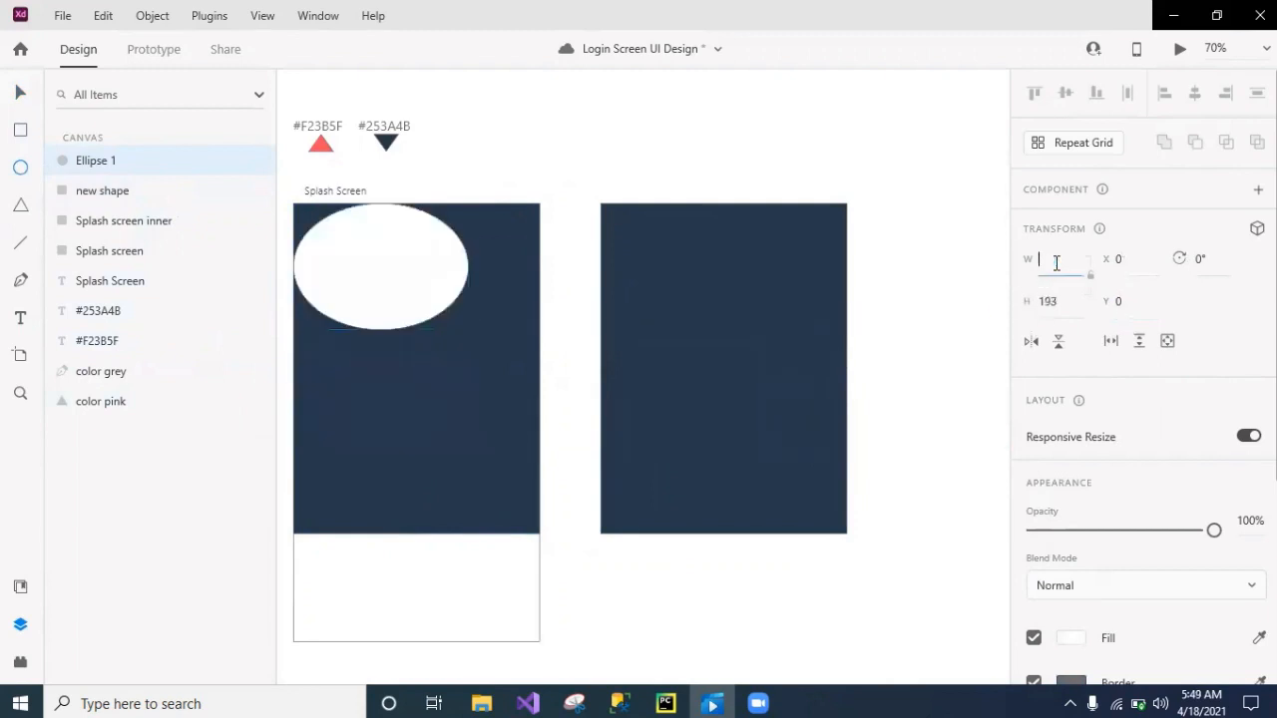
{"action": "type", "text": "580"}
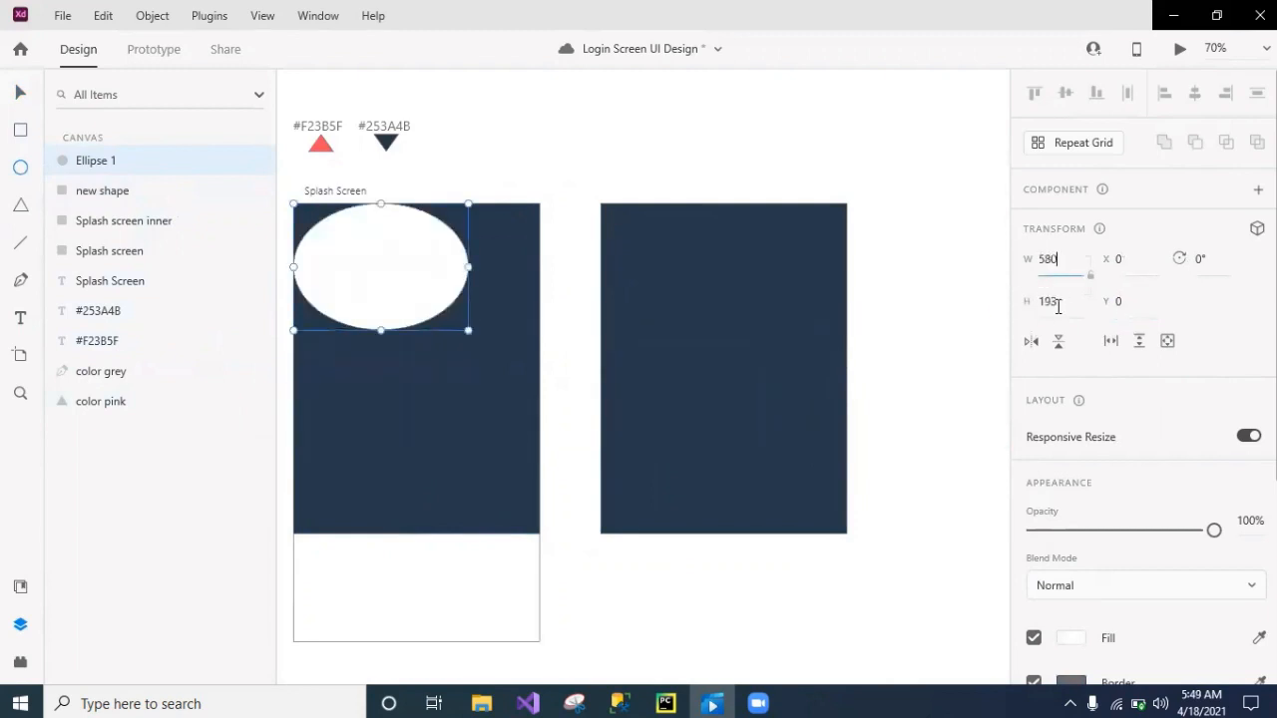
{"action": "left_click", "coordinate": [1058, 306]}
{"action": "key", "text": "BackSpace"}
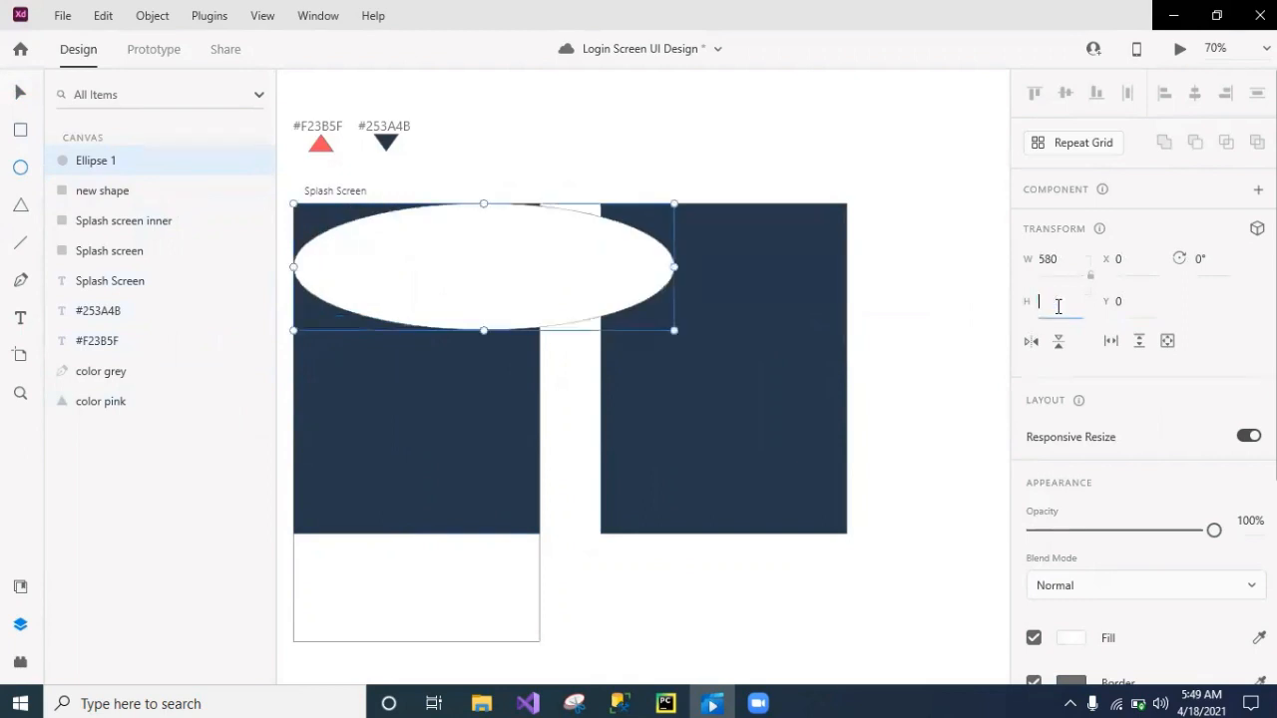
{"action": "type", "text": "580"}
{"action": "key", "text": "Return"}
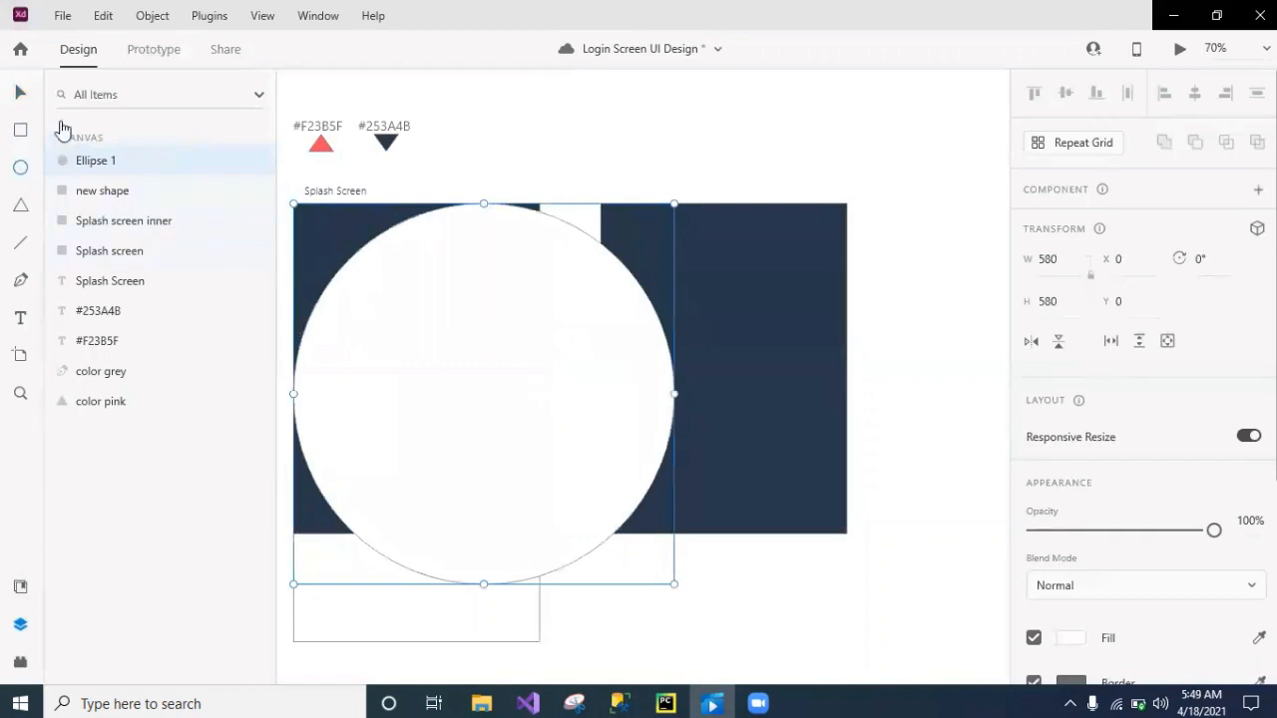
- Move the circle over the upper part of the new shape rectangle, to about X 410, Y -194, and keep it selected
{"action": "left_click", "coordinate": [20, 92]}
{"action": "left_click_drag", "start_coordinate": [574, 313], "coordinate": [752, 220]}
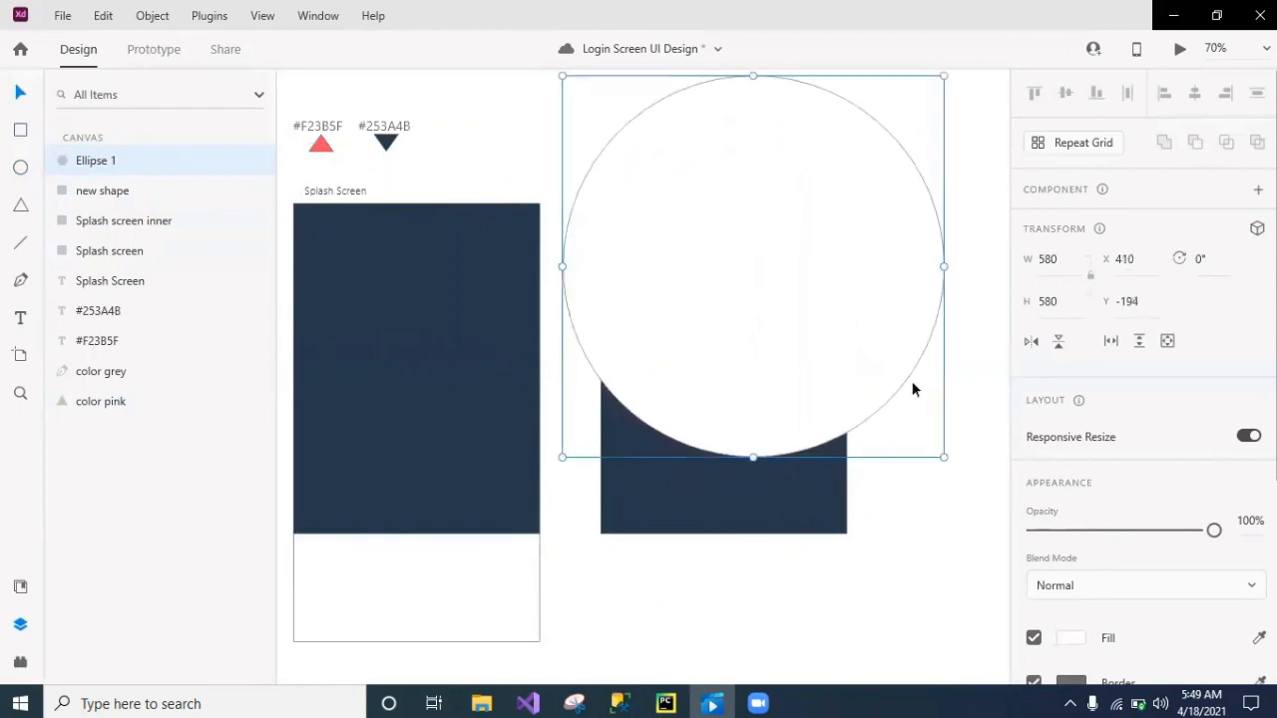
{"action": "left_click", "coordinate": [922, 579]}
{"action": "left_click", "coordinate": [782, 345]}
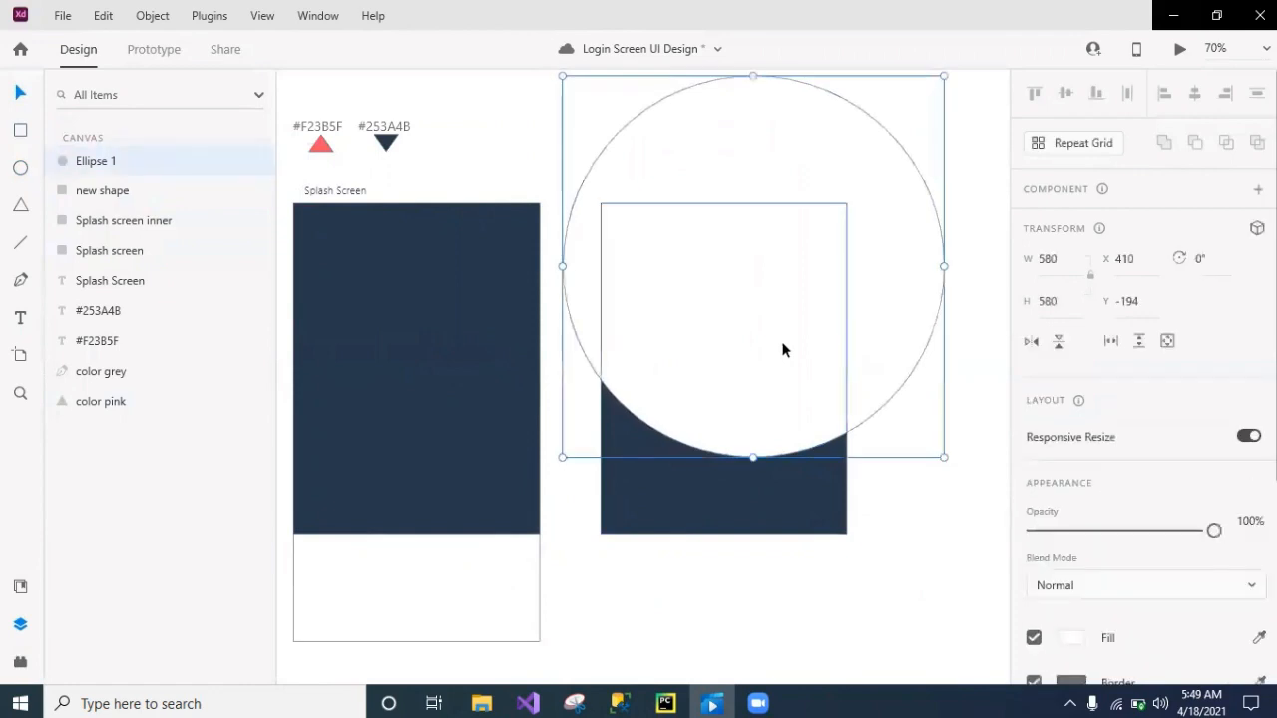
- Duplicate the 580 by 580 circle, set the copy's opacity to 40%, and move it to about X 316, Y -99
{"action": "key", "text": "ctrl+d"}
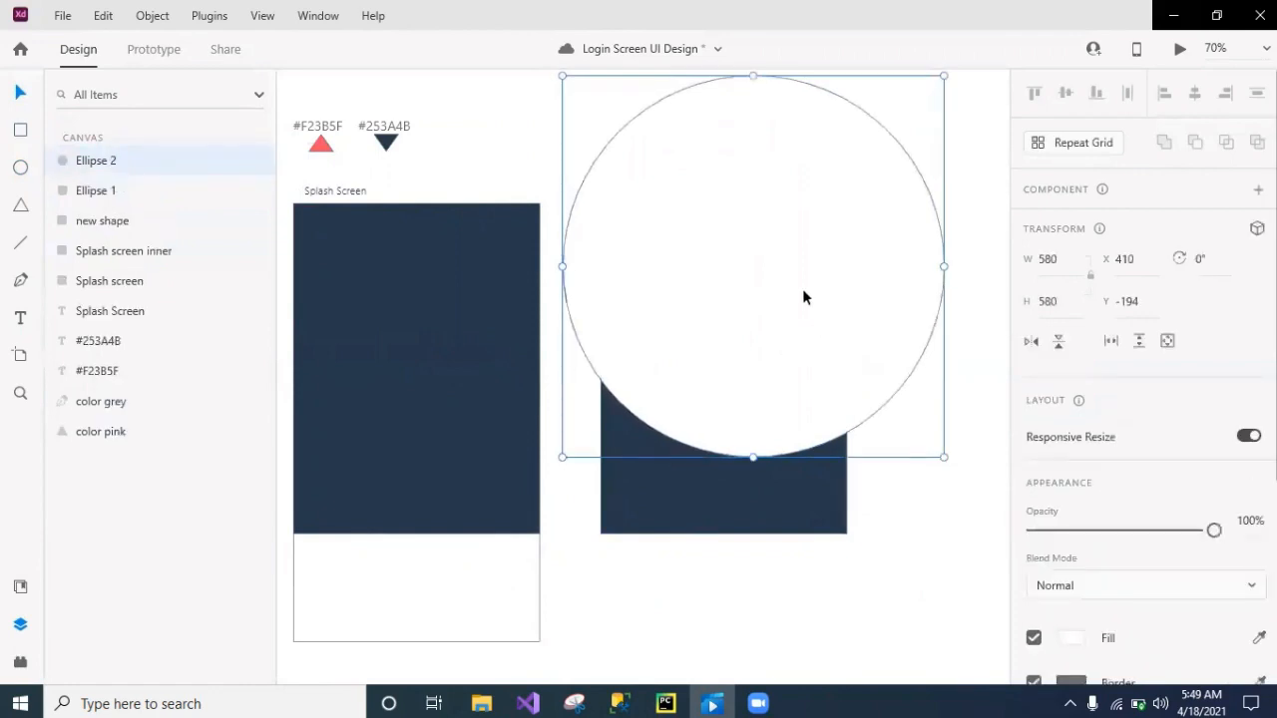
{"action": "left_click_drag", "start_coordinate": [805, 293], "coordinate": [772, 356]}
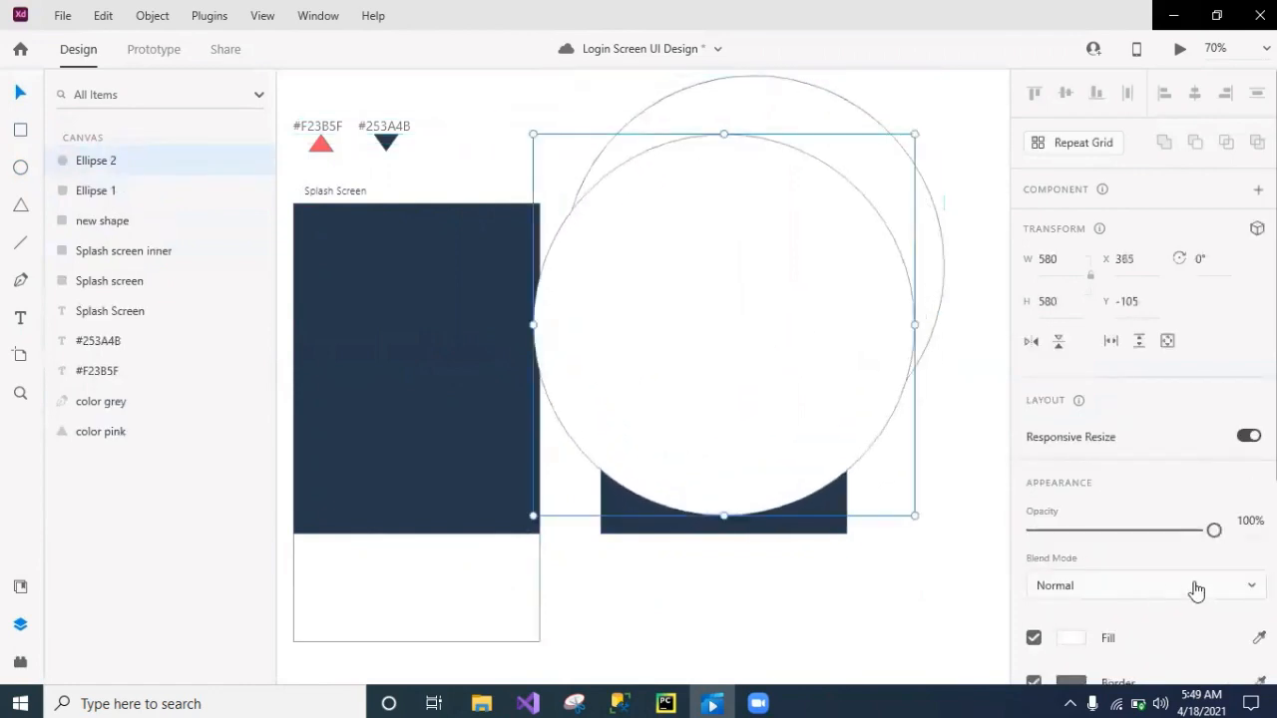
{"action": "left_click_drag", "start_coordinate": [1214, 531], "coordinate": [1103, 534]}
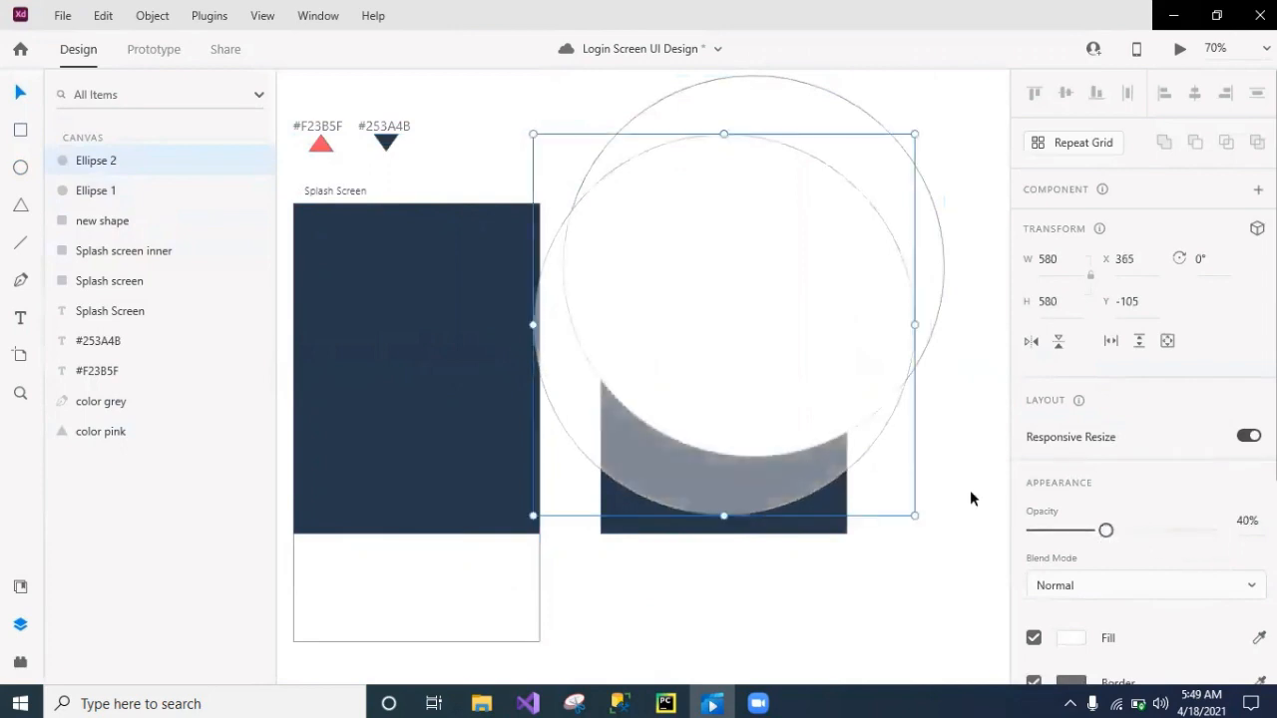
{"action": "left_click", "coordinate": [969, 490]}
{"action": "left_click_drag", "start_coordinate": [820, 390], "coordinate": [787, 403]}
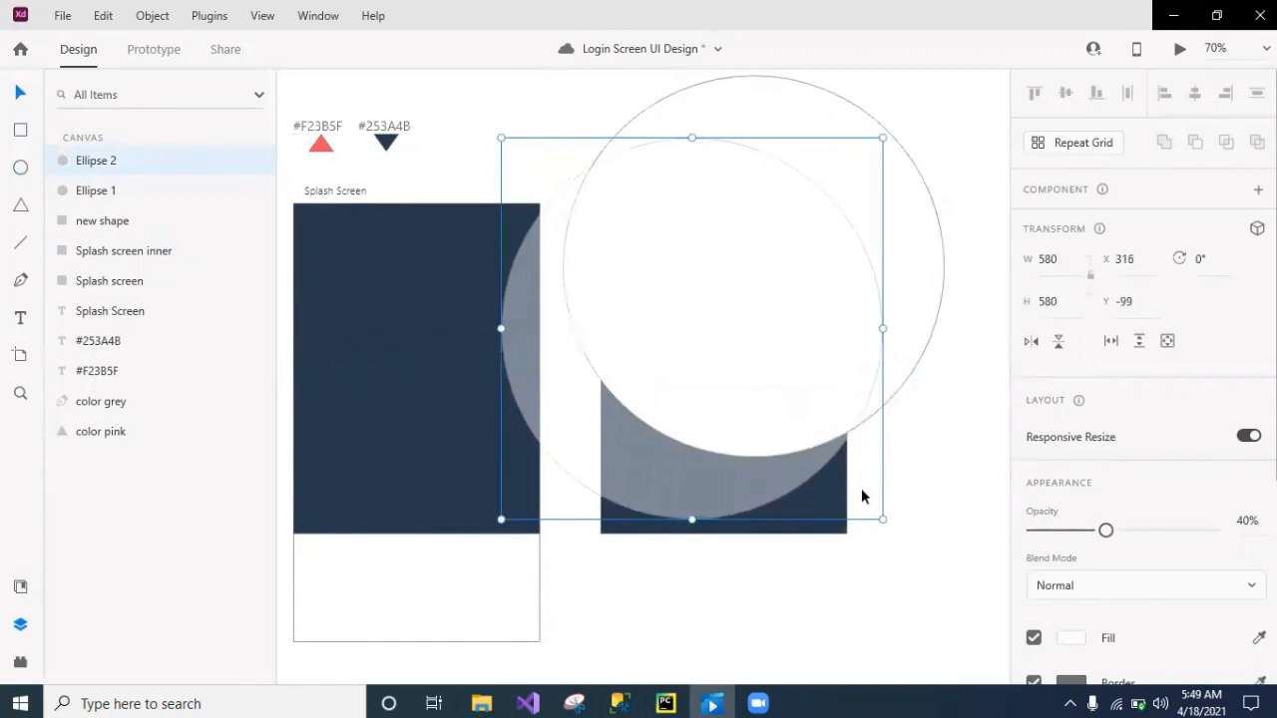
- Subtract the original circle from the new shape rectangle, leaving the 40% opacity circle in place
{"action": "left_click", "coordinate": [833, 633]}
{"action": "left_click", "coordinate": [804, 491]}
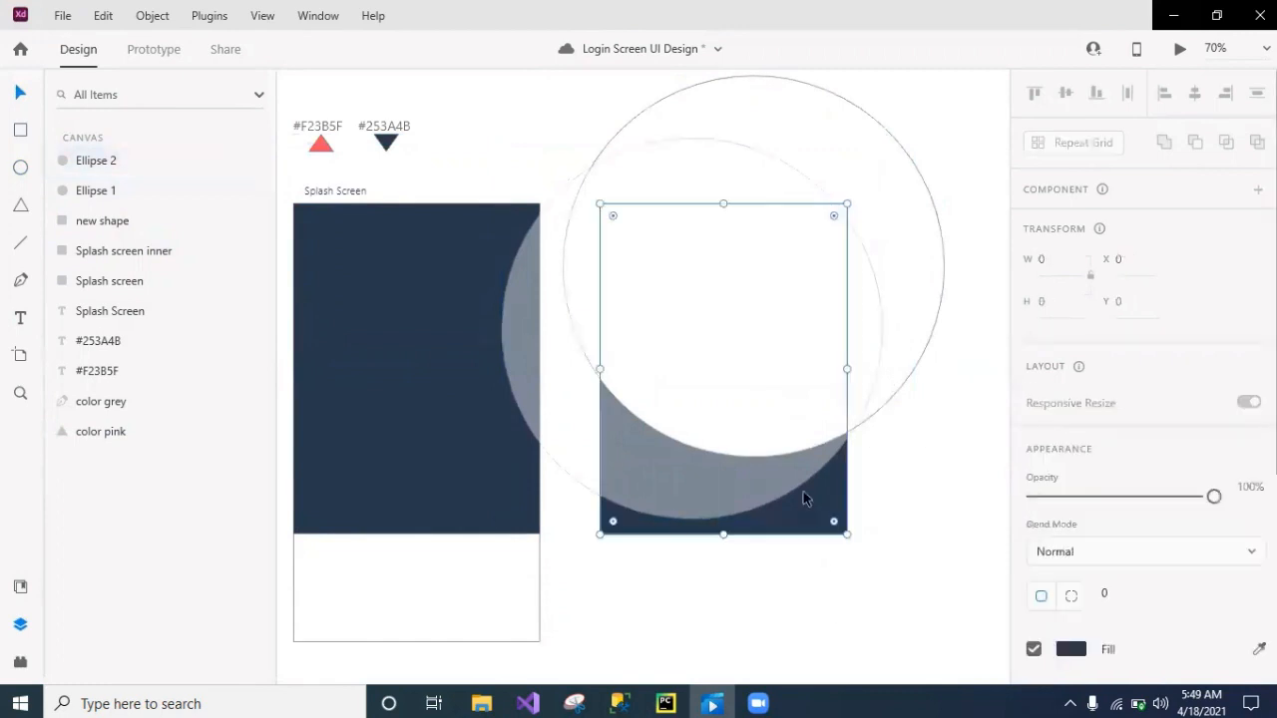
{"action": "left_click", "coordinate": [923, 292]}
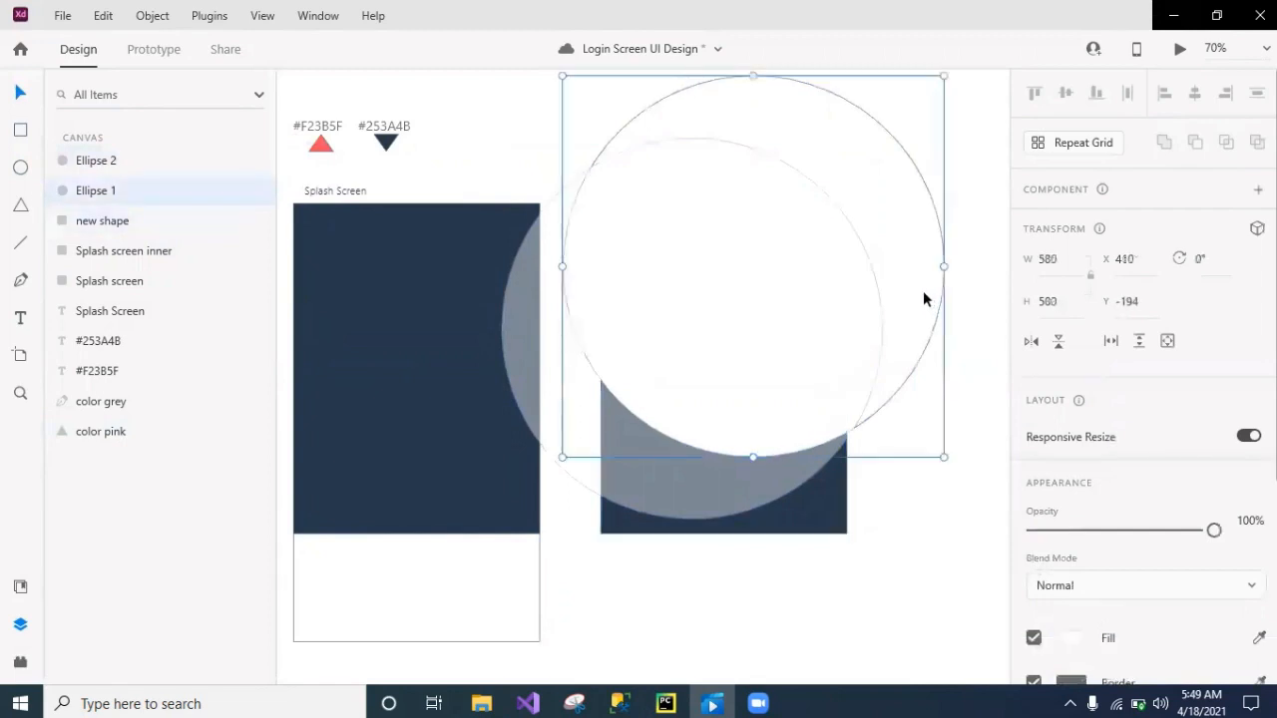
{"action": "left_click", "coordinate": [834, 511]}
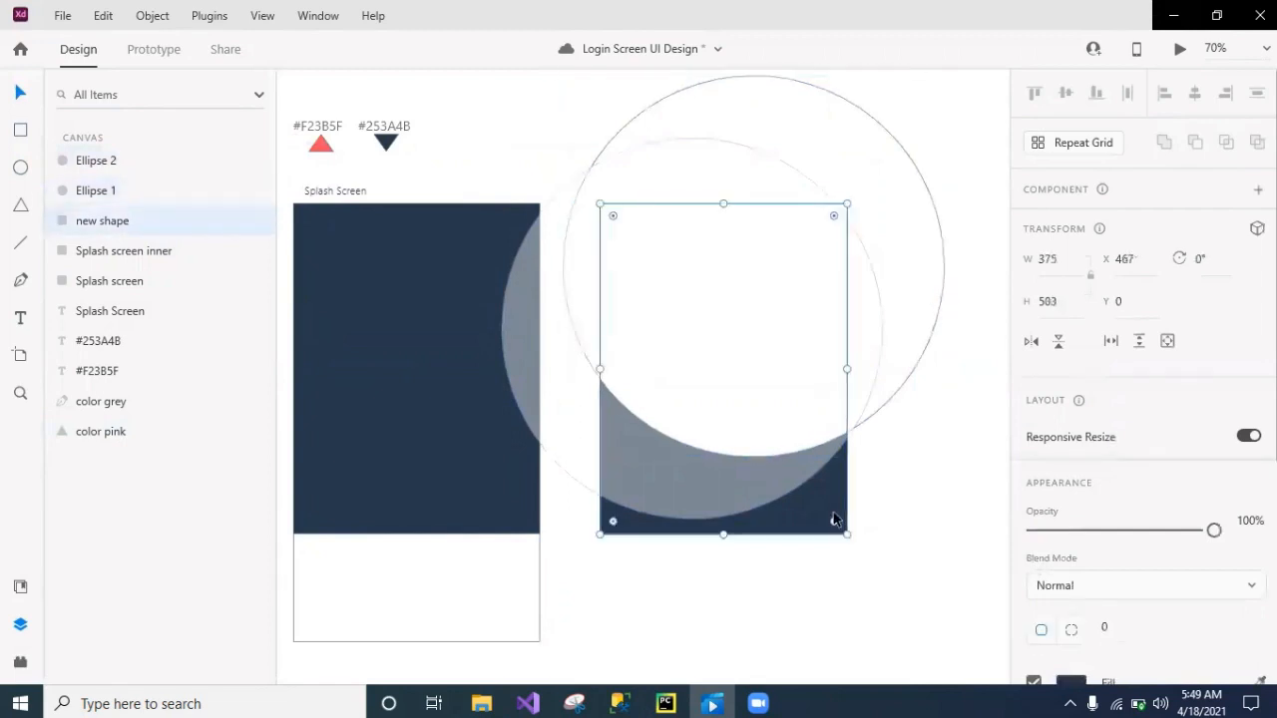
{"action": "left_click", "coordinate": [895, 361], "text": "shift"}
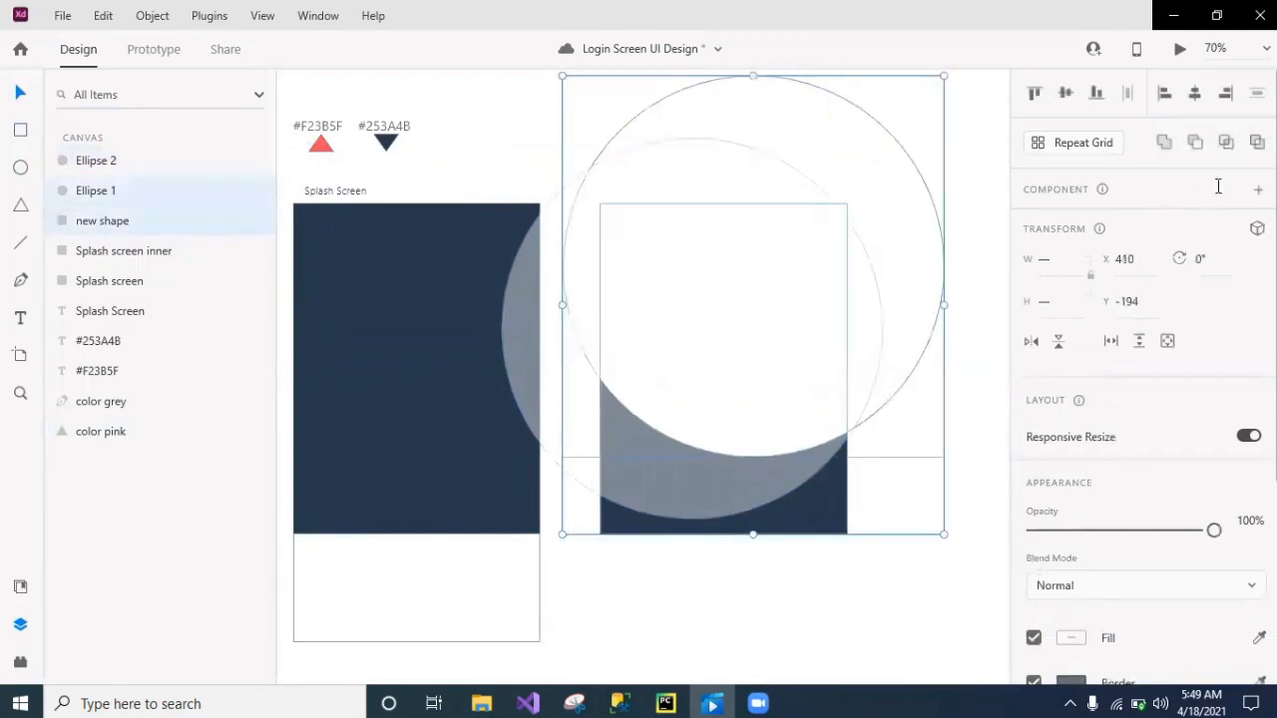
{"action": "left_click", "coordinate": [1198, 147]}
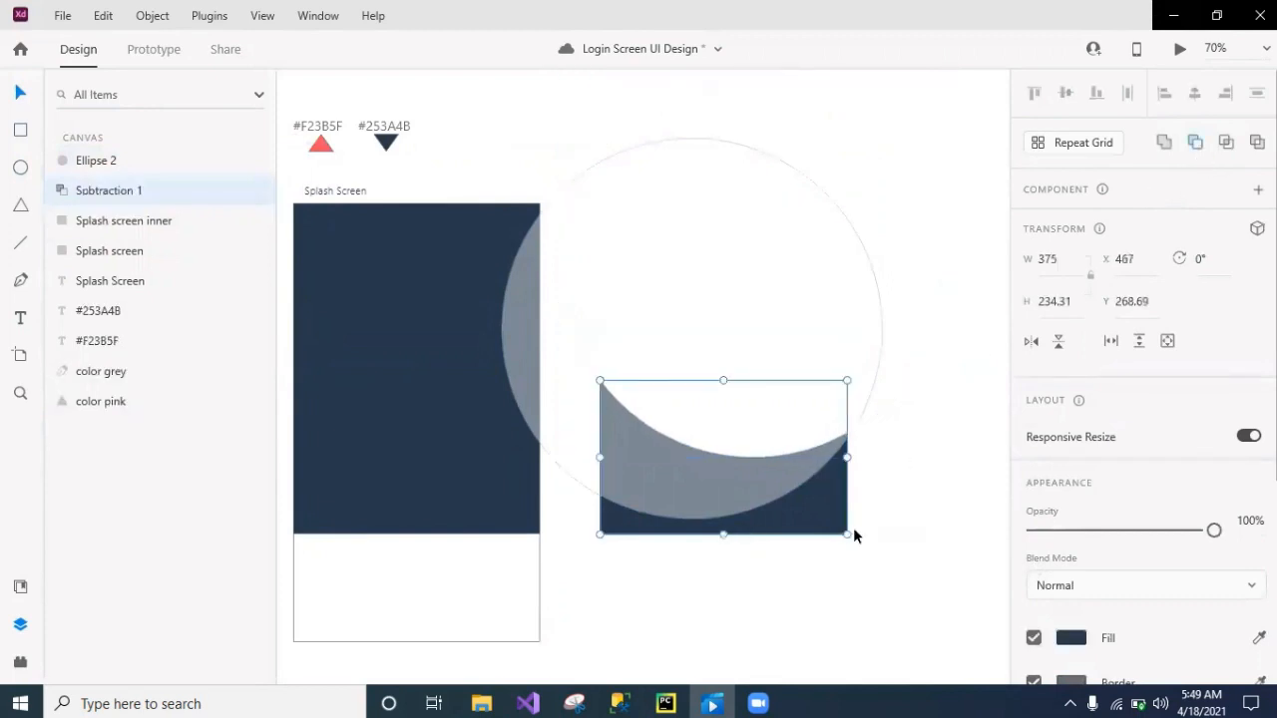
- Intersect the remaining dark blue shape with the semi-transparent circle to form a curved crescent
{"action": "left_click", "coordinate": [838, 368], "text": "shift"}
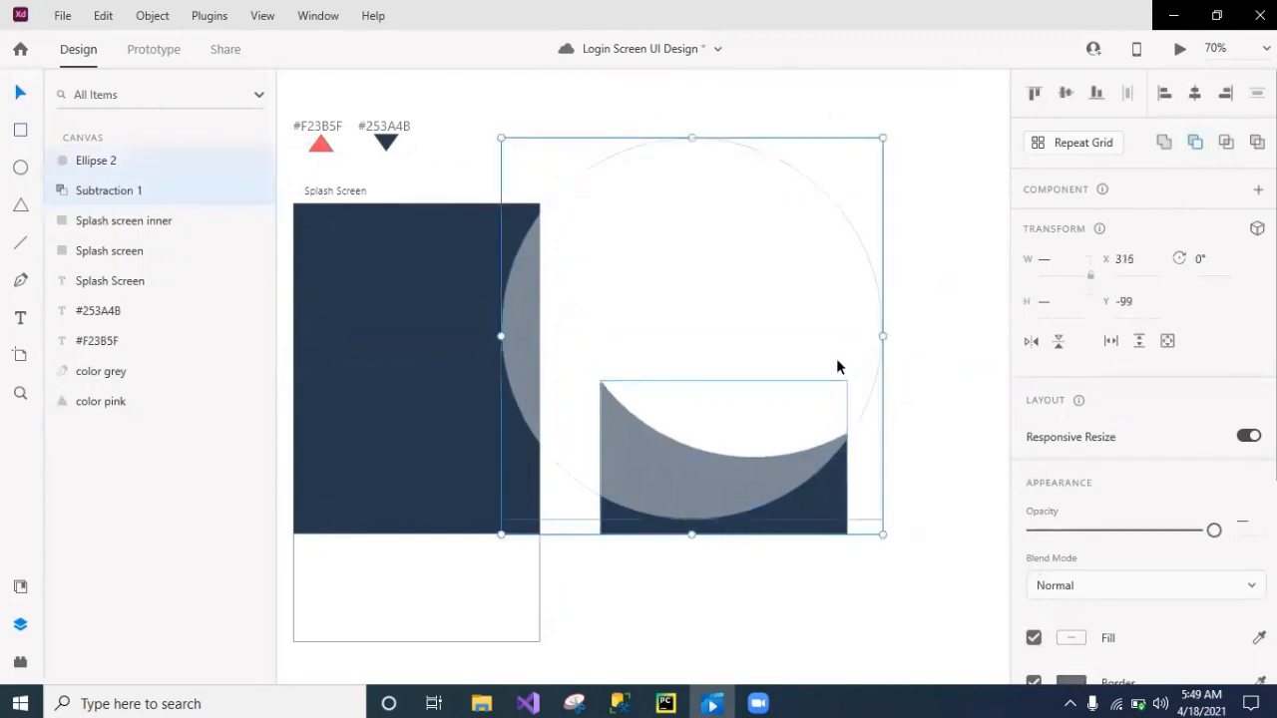
{"action": "left_click", "coordinate": [1226, 147]}
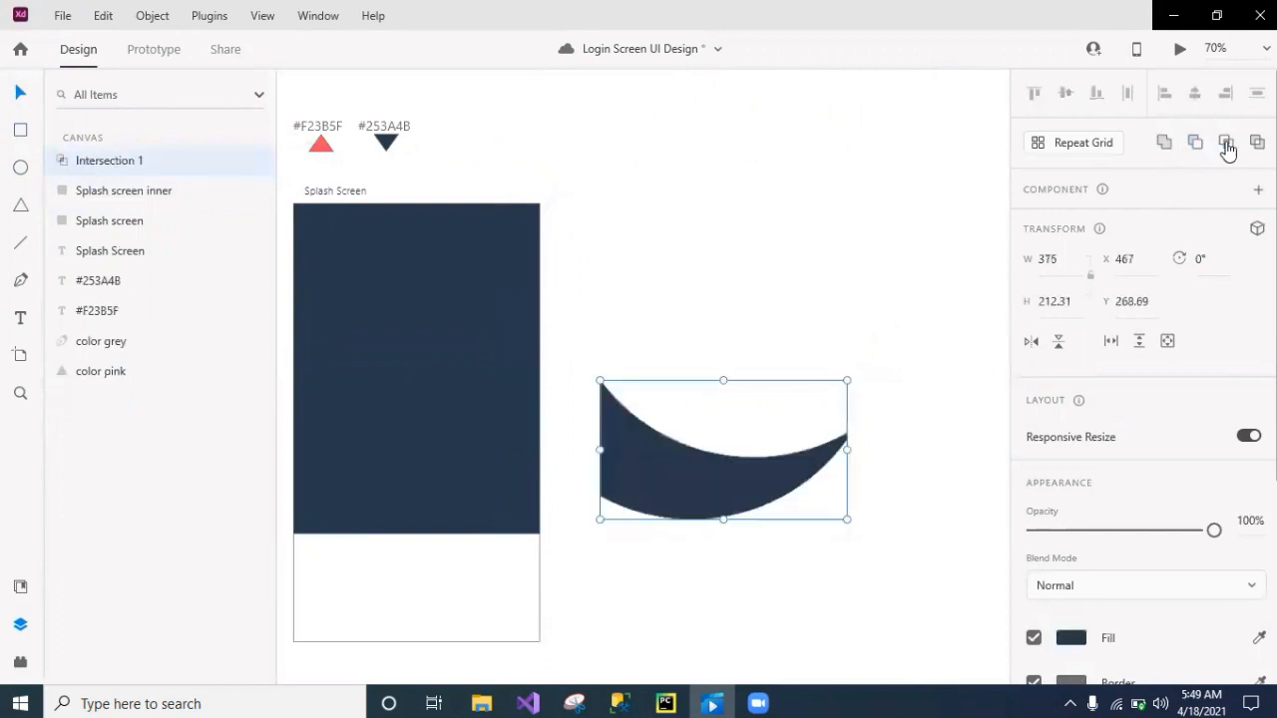
{"action": "left_click", "coordinate": [914, 453]}
- Fill the curved crescent with the saved pink color #F23B5F
{"action": "left_click", "coordinate": [788, 469]}
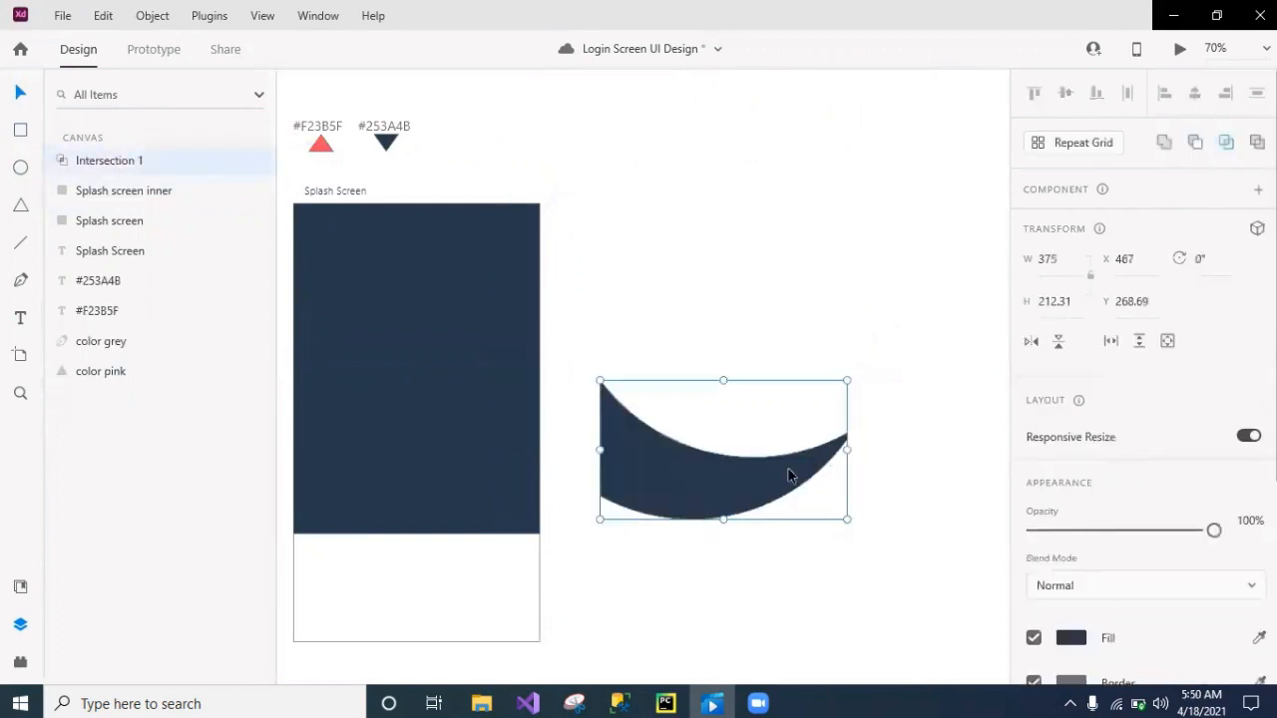
{"action": "left_click", "coordinate": [1071, 640]}
{"action": "left_click", "coordinate": [898, 654]}
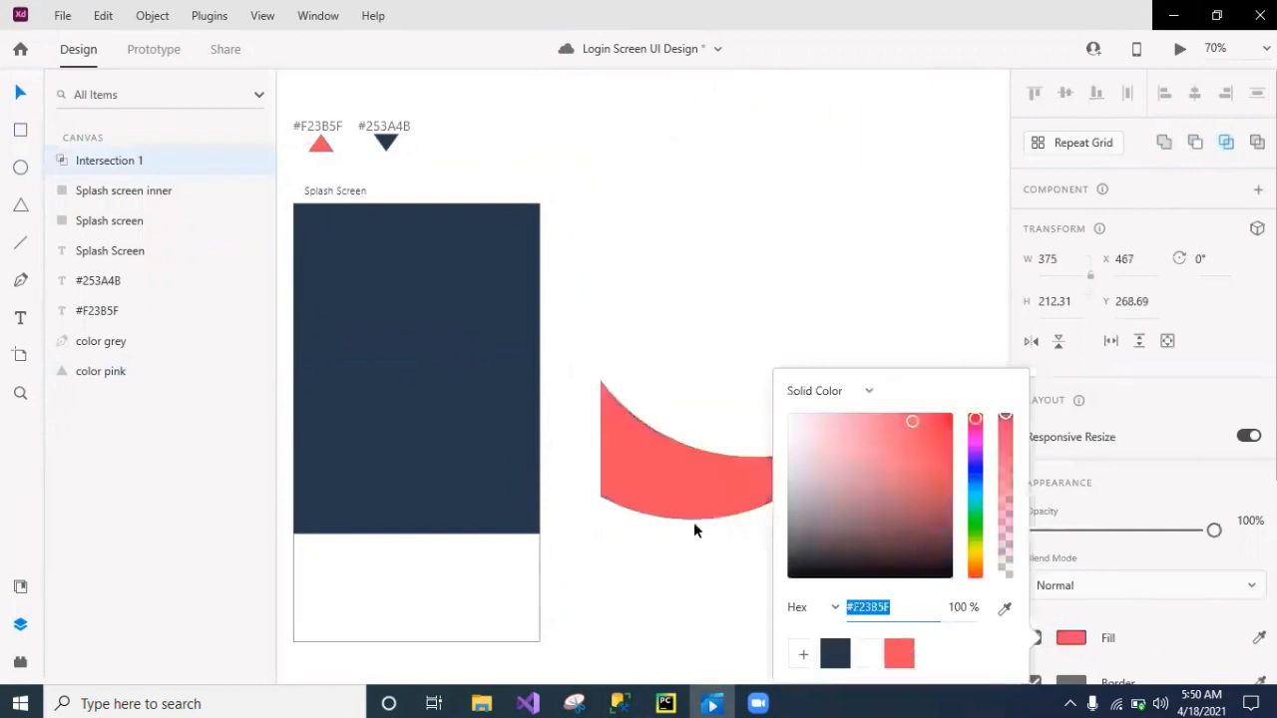
- Move the pink crescent onto the lower part of the dark blue splash screen rectangle, aligned with its side edges
{"action": "left_click_drag", "start_coordinate": [689, 501], "coordinate": [386, 545]}
{"action": "key", "text": "Up"}
{"action": "key", "text": "Up"}
- Give the splash screen inner rectangle separate corner radii and set only its bottom-right corner to 120
{"action": "left_click", "coordinate": [529, 536]}
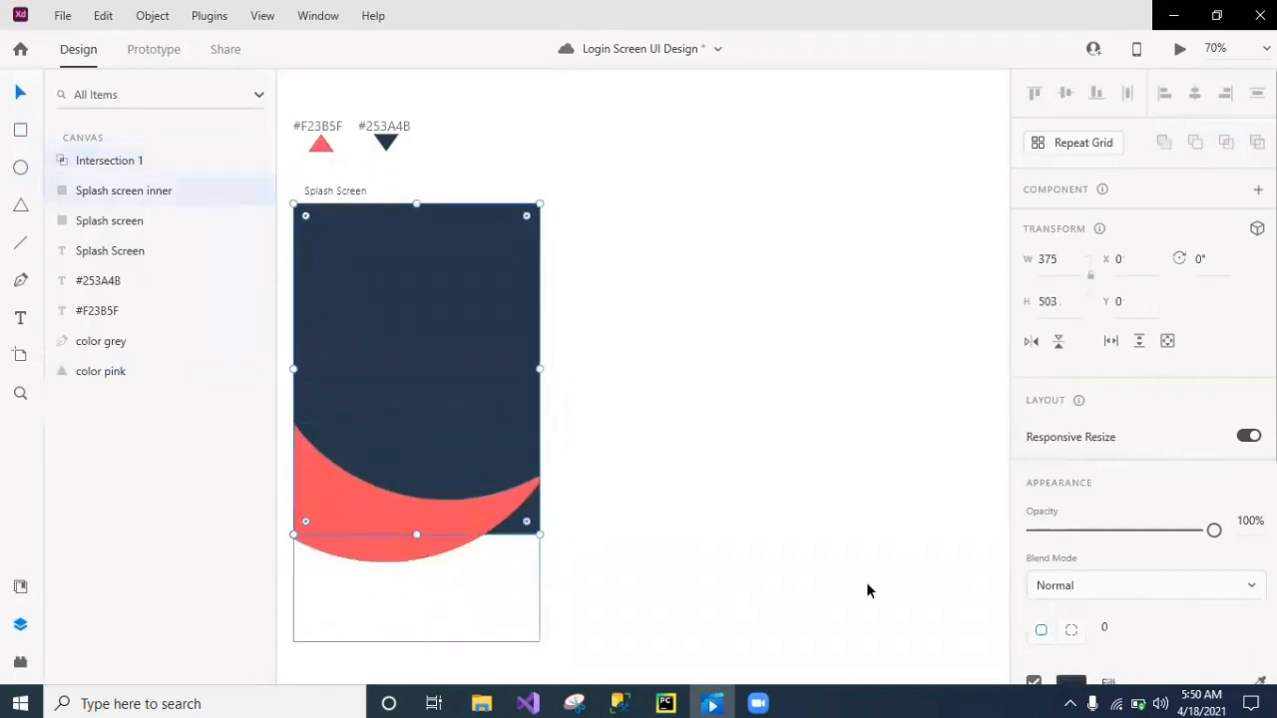
{"action": "left_click", "coordinate": [1073, 632]}
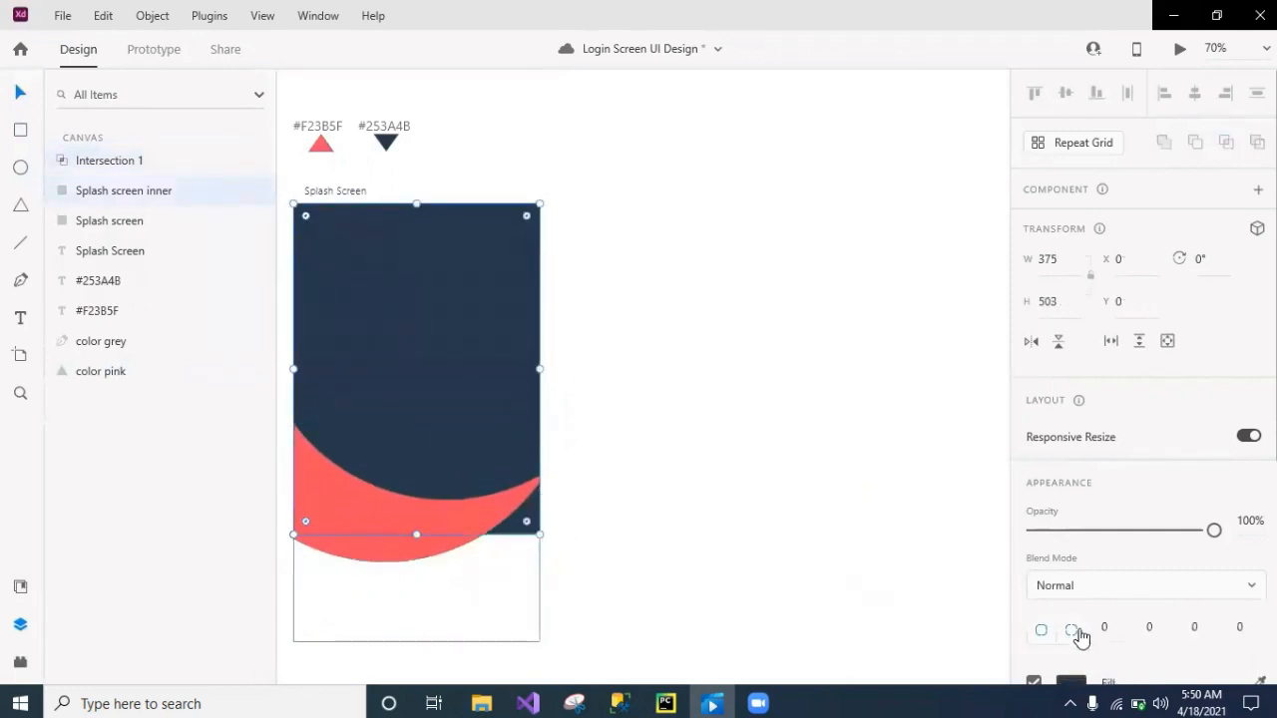
{"action": "left_click", "coordinate": [1209, 626]}
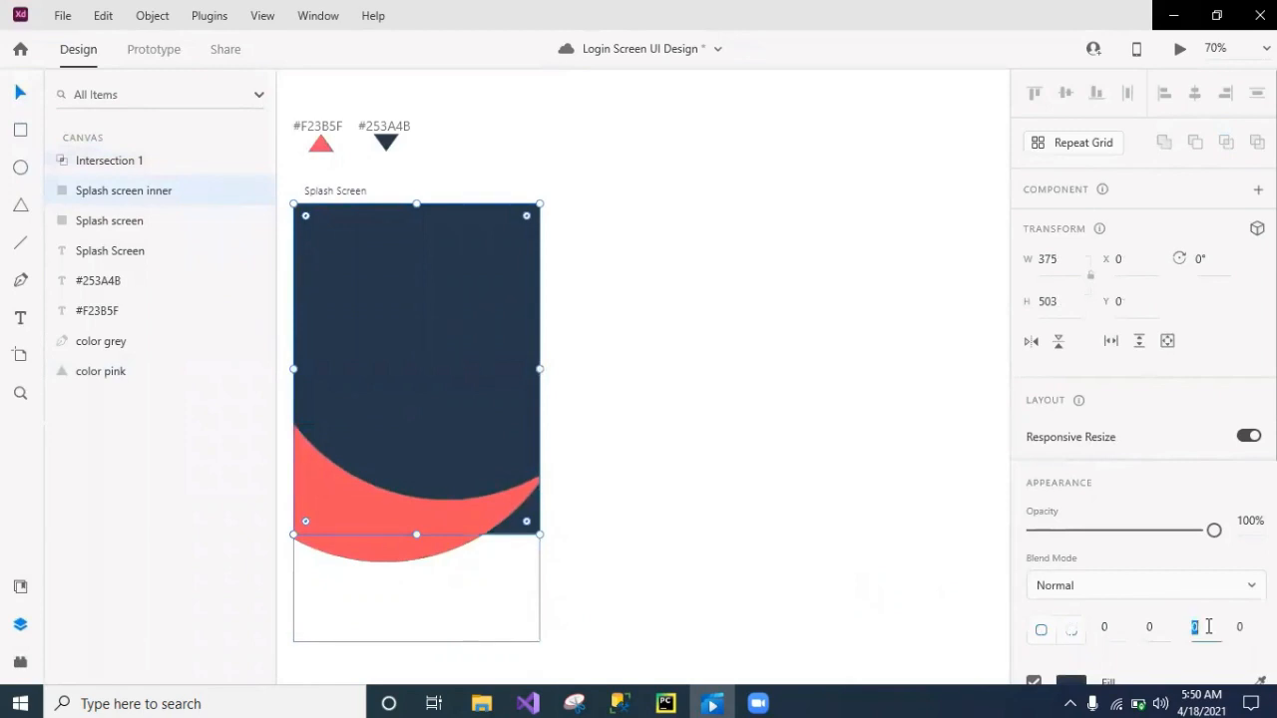
{"action": "key", "text": "Up"}
{"action": "key", "text": "Up"}
{"action": "key", "text": "Up"}
{"action": "key", "text": "Up"}
{"action": "key", "text": "Up"}
{"action": "key", "text": "Up"}
{"action": "key", "text": "Up"}
{"action": "key", "text": "Up"}
{"action": "key", "text": "Up"}
{"action": "key", "text": "Up"}
{"action": "key", "text": "Up"}
{"action": "key", "text": "Up"}
{"action": "key", "text": "Up"}
{"action": "key", "text": "Up"}
{"action": "key", "text": "Up"}
{"action": "key", "text": "Up"}
{"action": "key", "text": "Up"}
{"action": "key", "text": "Up"}
{"action": "key", "text": "Up"}
{"action": "key", "text": "Up"}
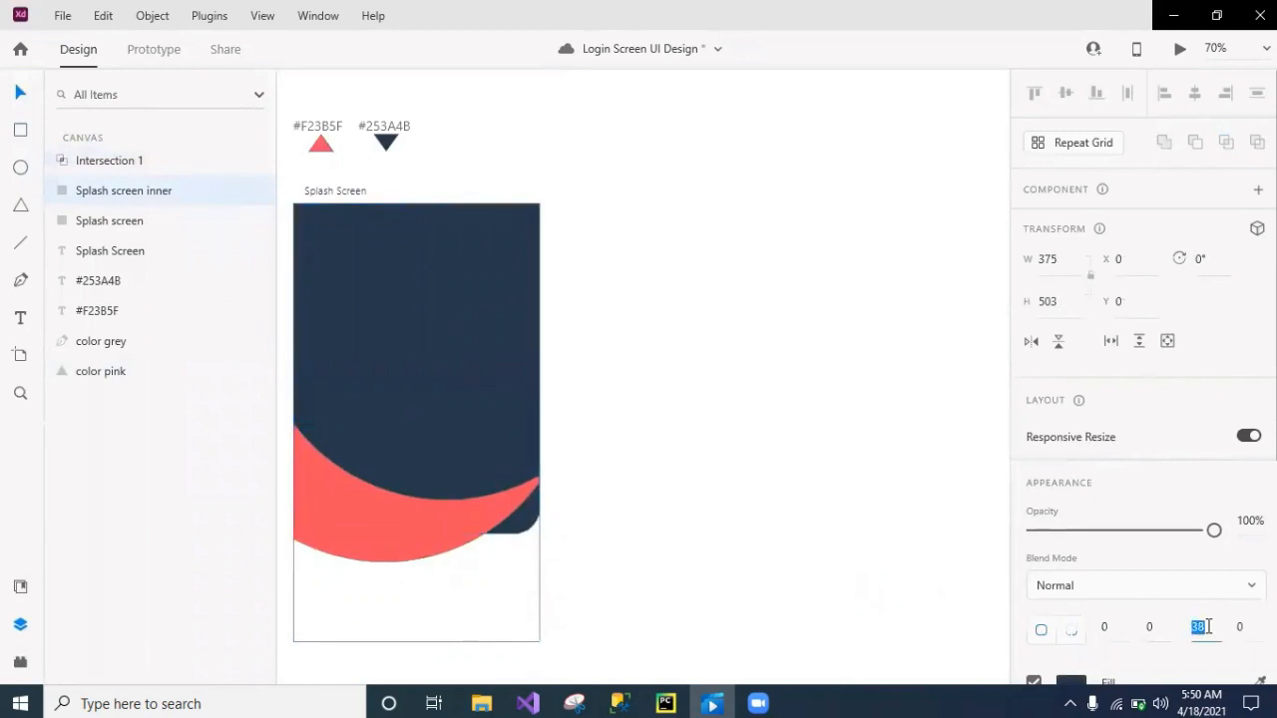
{"action": "key", "text": "Up"}
{"action": "key", "text": "Up"}
{"action": "key", "text": "Up"}
{"action": "key", "text": "Up"}
{"action": "key", "text": "Up"}
{"action": "key", "text": "Up"}
{"action": "key", "text": "Up"}
{"action": "key", "text": "Up"}
{"action": "key", "text": "Up"}
{"action": "key", "text": "Up"}
{"action": "key", "text": "Up"}
{"action": "key", "text": "Up"}
{"action": "key", "text": "Up"}
{"action": "key", "text": "Up"}
{"action": "key", "text": "Up"}
{"action": "key", "text": "Up"}
{"action": "key", "text": "Up"}
{"action": "key", "text": "Up"}
{"action": "key", "text": "Up"}
{"action": "key", "text": "Up"}
{"action": "key", "text": "Up"}
{"action": "key", "text": "Up"}
{"action": "key", "text": "Up"}
{"action": "key", "text": "Up"}
{"action": "key", "text": "Up"}
{"action": "key", "text": "Up"}
{"action": "key", "text": "Up"}
{"action": "key", "text": "Up"}
{"action": "key", "text": "Up"}
{"action": "key", "text": "Up"}
{"action": "key", "text": "Up"}
{"action": "key", "text": "Up"}
{"action": "key", "text": "Up"}
{"action": "key", "text": "Up"}
{"action": "key", "text": "Up"}
{"action": "key", "text": "Up"}
{"action": "key", "text": "Up"}
{"action": "key", "text": "Up"}
{"action": "key", "text": "Up"}
{"action": "key", "text": "Up"}
{"action": "key", "text": "Up"}
{"action": "key", "text": "Up"}
{"action": "key", "text": "Up"}
{"action": "key", "text": "Up"}
{"action": "key", "text": "Up"}
{"action": "key", "text": "Up"}
{"action": "key", "text": "Up"}
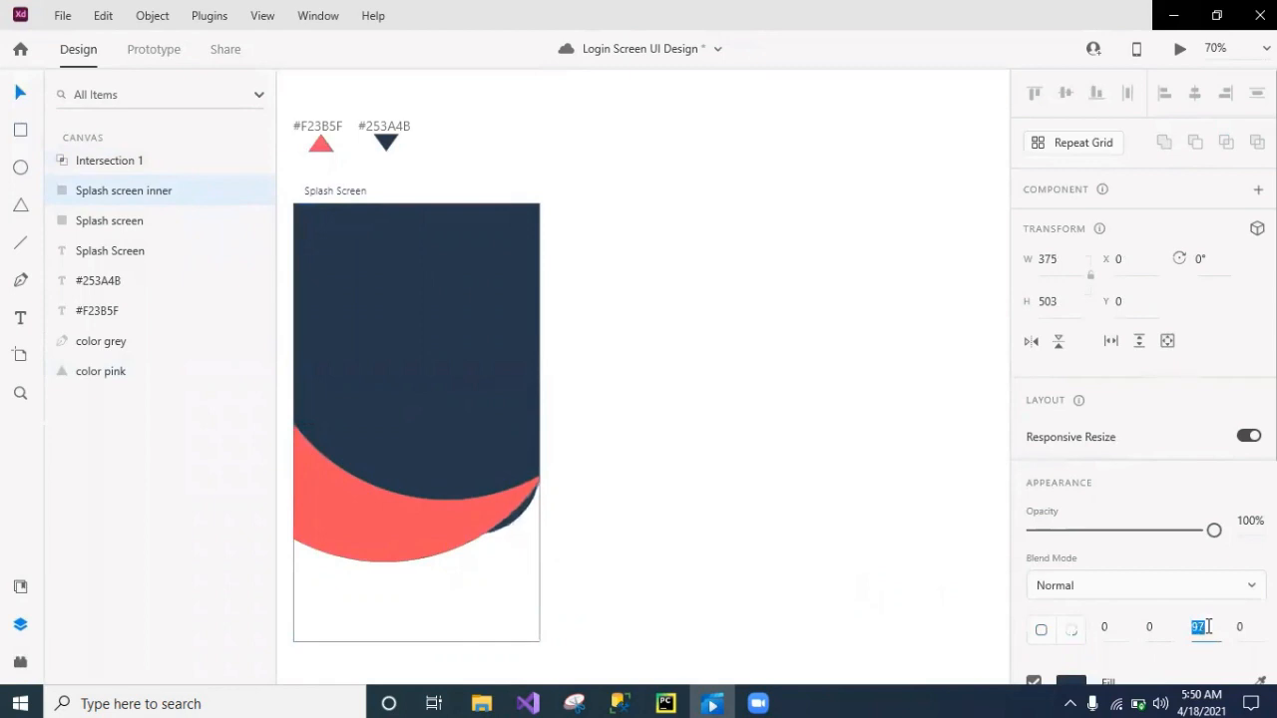
{"action": "key", "text": "Up"}
{"action": "key", "text": "Up"}
{"action": "key", "text": "Up"}
{"action": "key", "text": "Up"}
{"action": "key", "text": "Up"}
{"action": "key", "text": "Up"}
{"action": "key", "text": "Up"}
{"action": "key", "text": "Up"}
{"action": "key", "text": "Up"}
{"action": "key", "text": "Up"}
{"action": "key", "text": "Up"}
{"action": "key", "text": "Up"}
{"action": "key", "text": "Up"}
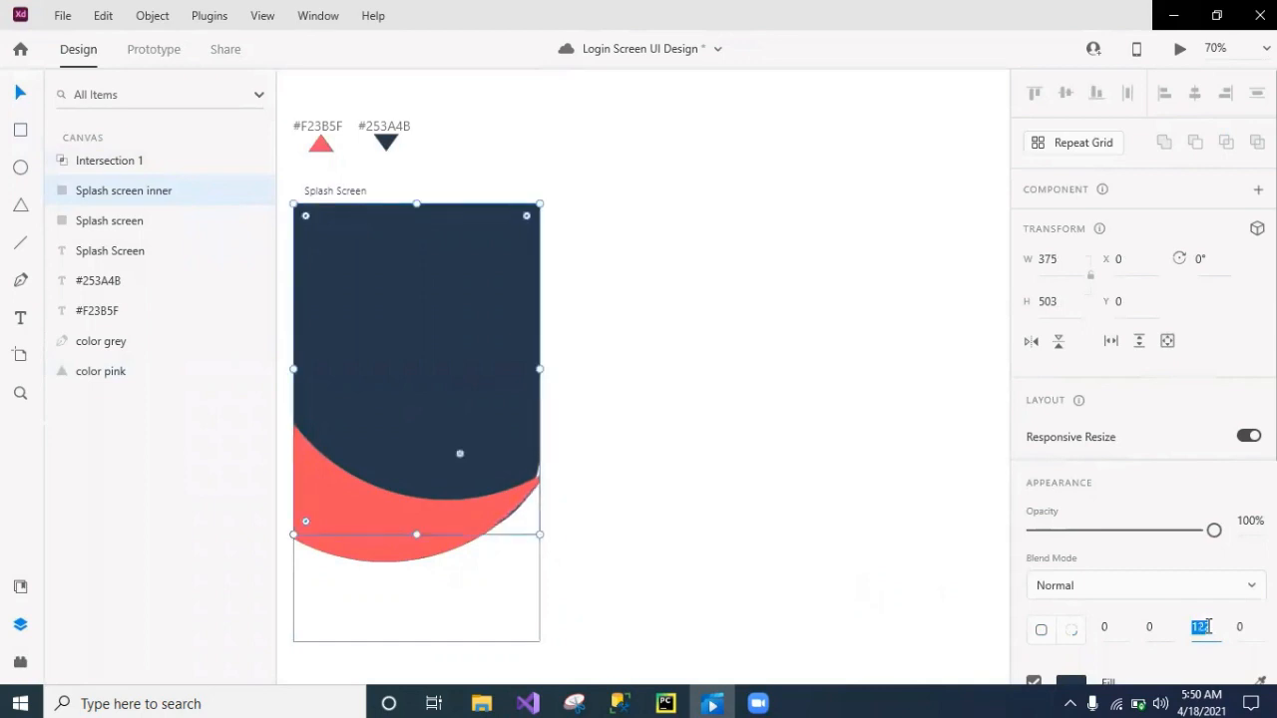
{"action": "key", "text": "Up"}
{"action": "key", "text": "Up"}
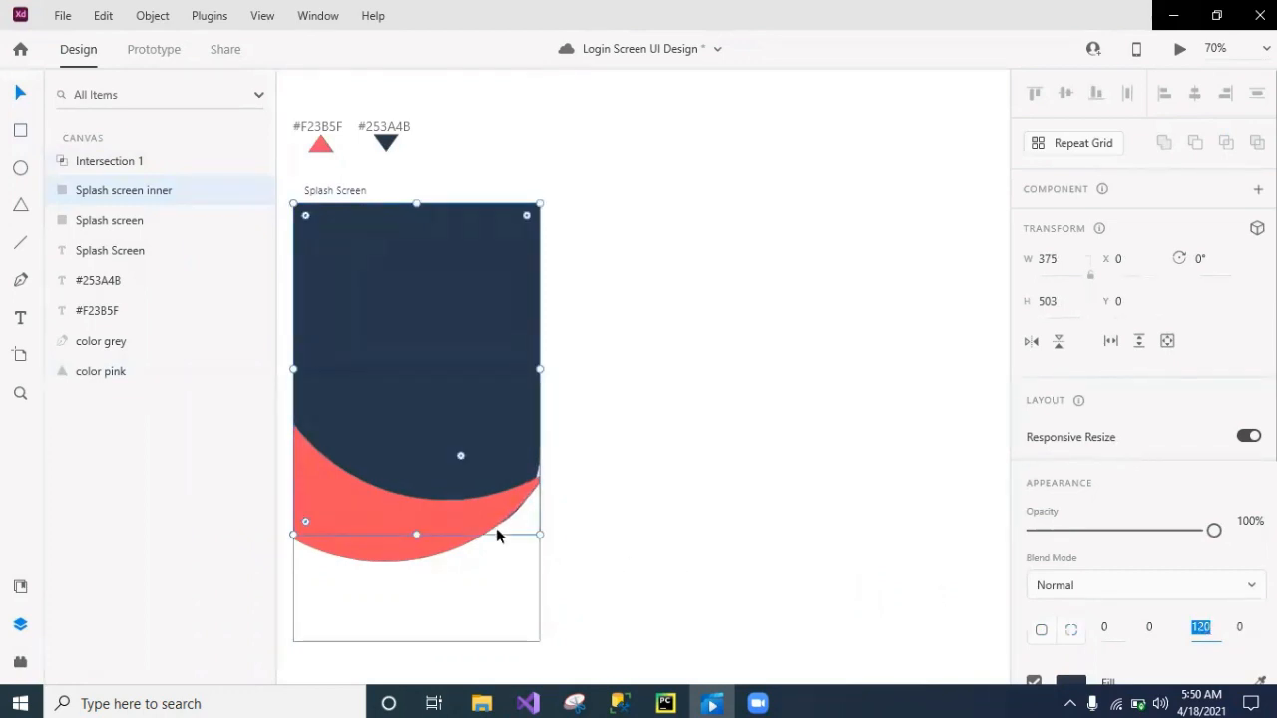
- Move the pink crescent up slightly to X 0, Y 320.5
{"action": "left_click", "coordinate": [444, 517]}
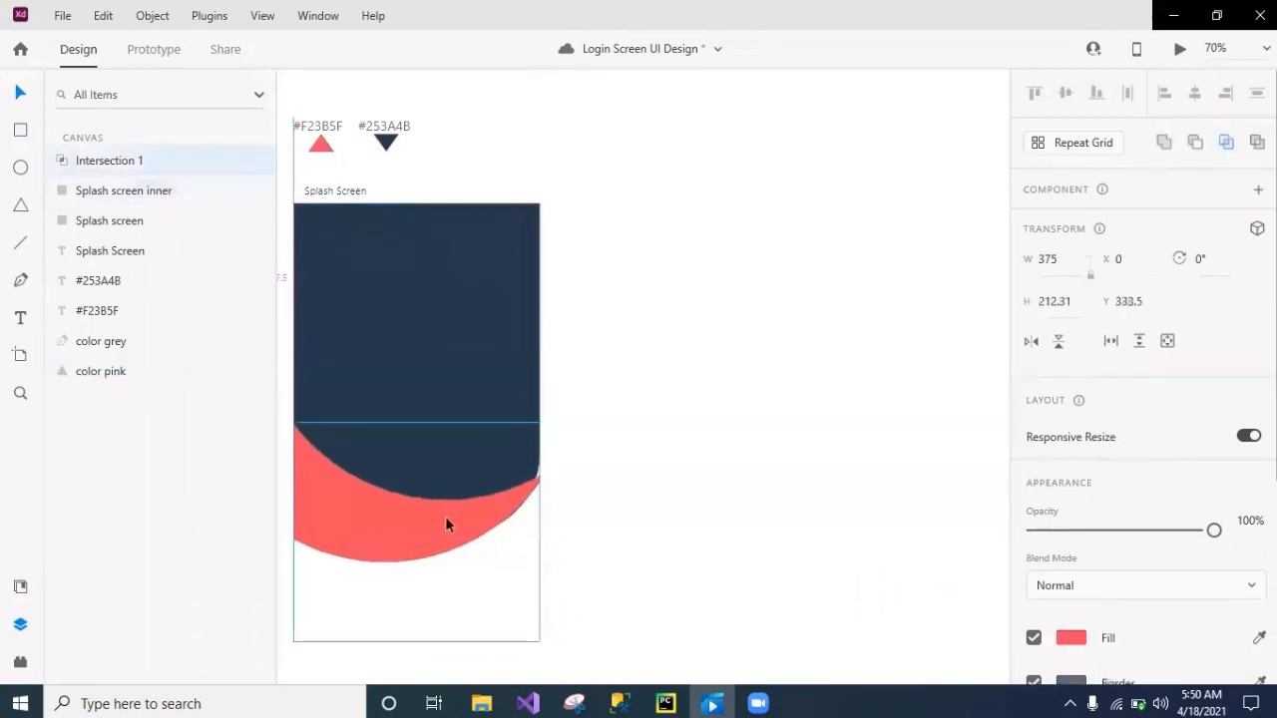
{"action": "left_click_drag", "start_coordinate": [445, 513], "coordinate": [445, 508]}
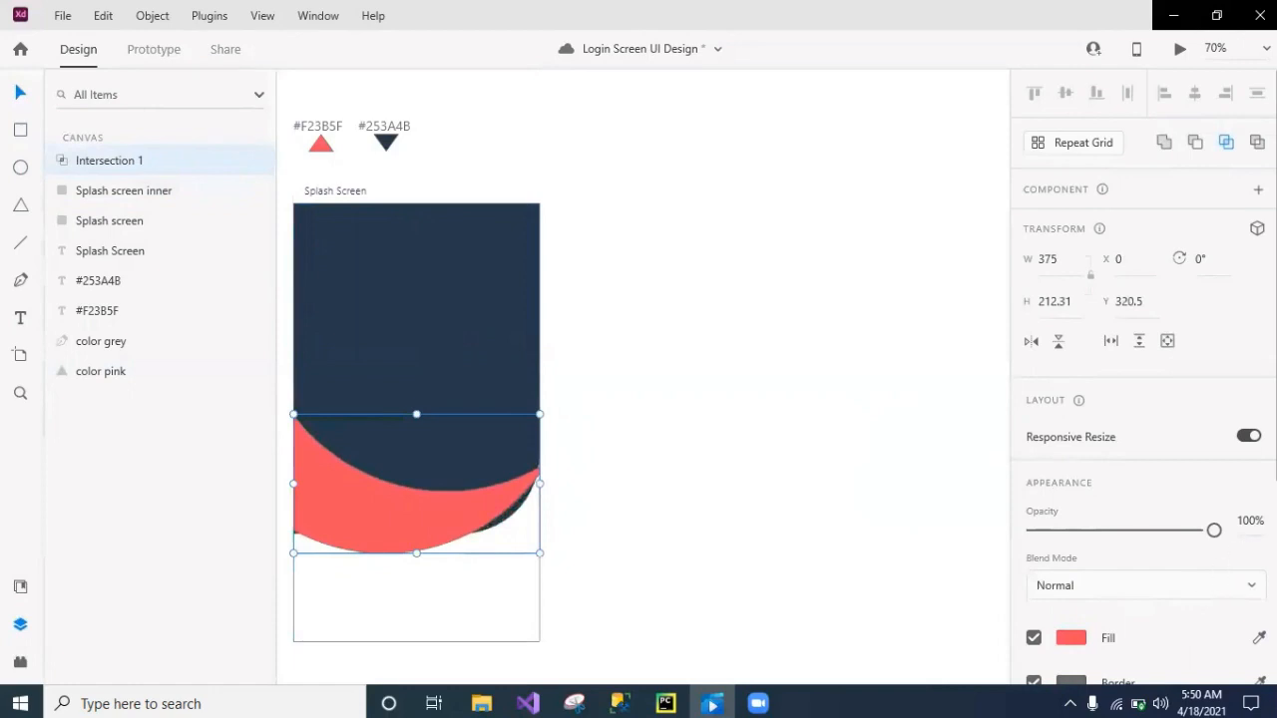
- Try lowering the pink crescent's opacity to about 63%, and restore it to 100%
{"action": "left_click", "coordinate": [1249, 521]}
{"action": "key", "text": "Down"}
{"action": "key", "text": "Down"}
{"action": "key", "text": "Down"}
{"action": "key", "text": "Down"}
{"action": "key", "text": "Down"}
{"action": "key", "text": "Down"}
{"action": "key", "text": "Down"}
{"action": "key", "text": "Down"}
{"action": "key", "text": "Down"}
{"action": "key", "text": "Down"}
{"action": "key", "text": "Down"}
{"action": "key", "text": "Down"}
{"action": "key", "text": "Down"}
{"action": "key", "text": "Down"}
{"action": "key", "text": "Down"}
{"action": "key", "text": "Down"}
{"action": "key", "text": "Down"}
{"action": "key", "text": "Down"}
{"action": "key", "text": "Down"}
{"action": "key", "text": "Down"}
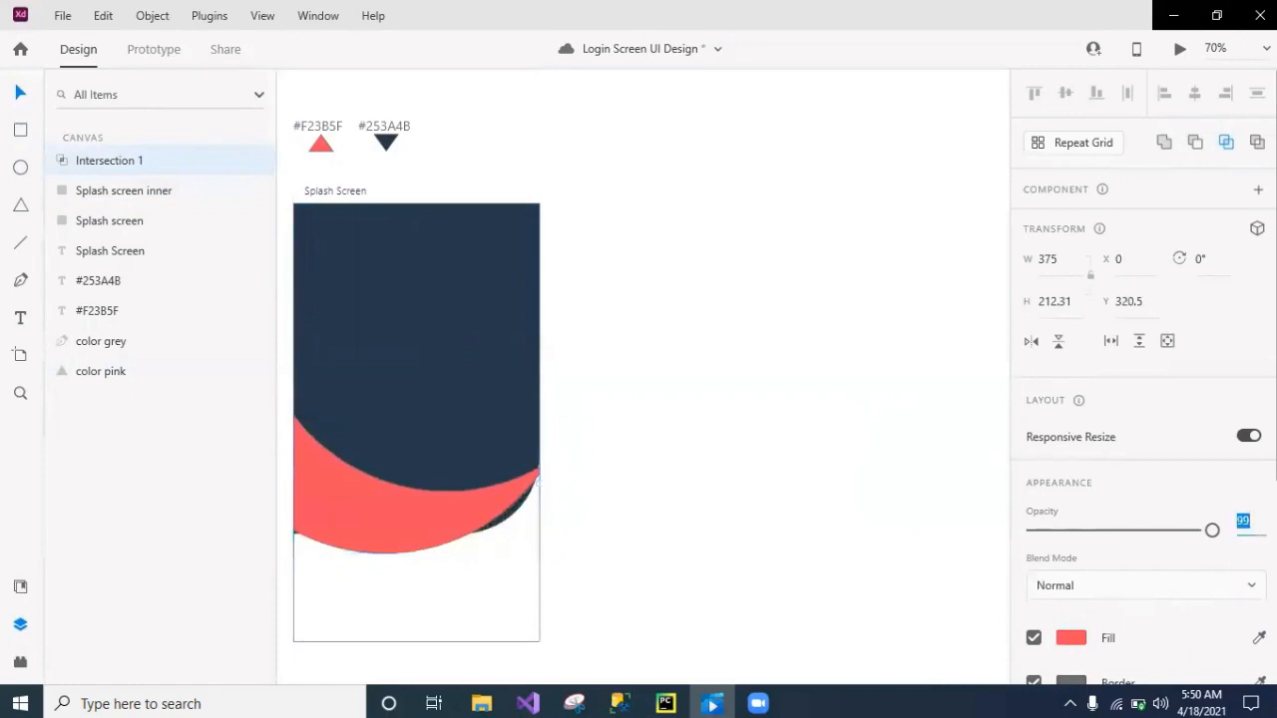
{"action": "key", "text": "Down"}
{"action": "key", "text": "Down"}
{"action": "key", "text": "Down"}
{"action": "key", "text": "Down"}
{"action": "key", "text": "Down"}
{"action": "key", "text": "Down"}
{"action": "key", "text": "Down"}
{"action": "key", "text": "Down"}
{"action": "key", "text": "Down"}
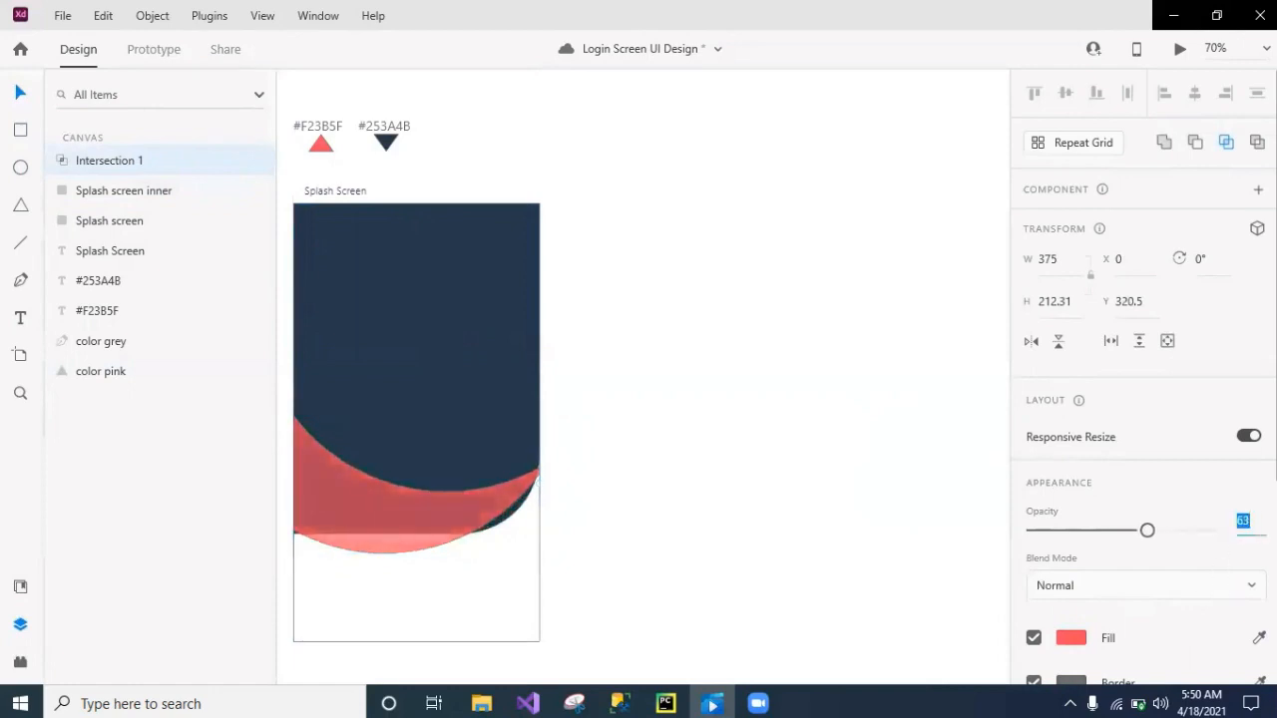
{"action": "key", "text": "Up"}
{"action": "key", "text": "Up"}
{"action": "key", "text": "Up"}
{"action": "key", "text": "Up"}
{"action": "key", "text": "Up"}
{"action": "key", "text": "Up"}
{"action": "key", "text": "Up"}
{"action": "key", "text": "Up"}
{"action": "key", "text": "Up"}
{"action": "key", "text": "Up"}
{"action": "key", "text": "Up"}
{"action": "key", "text": "Up"}
{"action": "key", "text": "Up"}
{"action": "key", "text": "Up"}
{"action": "key", "text": "Up"}
{"action": "key", "text": "Up"}
{"action": "key", "text": "Up"}
{"action": "key", "text": "Up"}
{"action": "key", "text": "Up"}
{"action": "key", "text": "Up"}
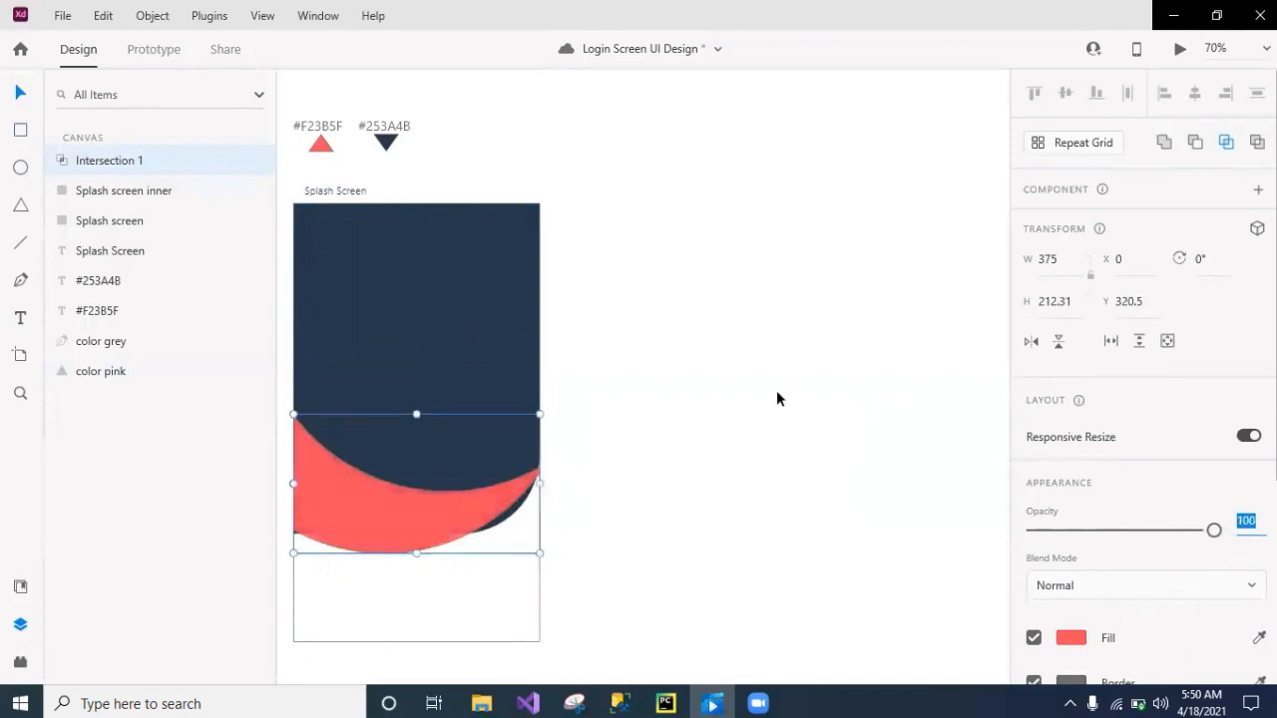
- Fine-tune the bottom-right corner radius of the dark blue inner rectangle to 117
{"action": "left_click", "coordinate": [478, 344]}
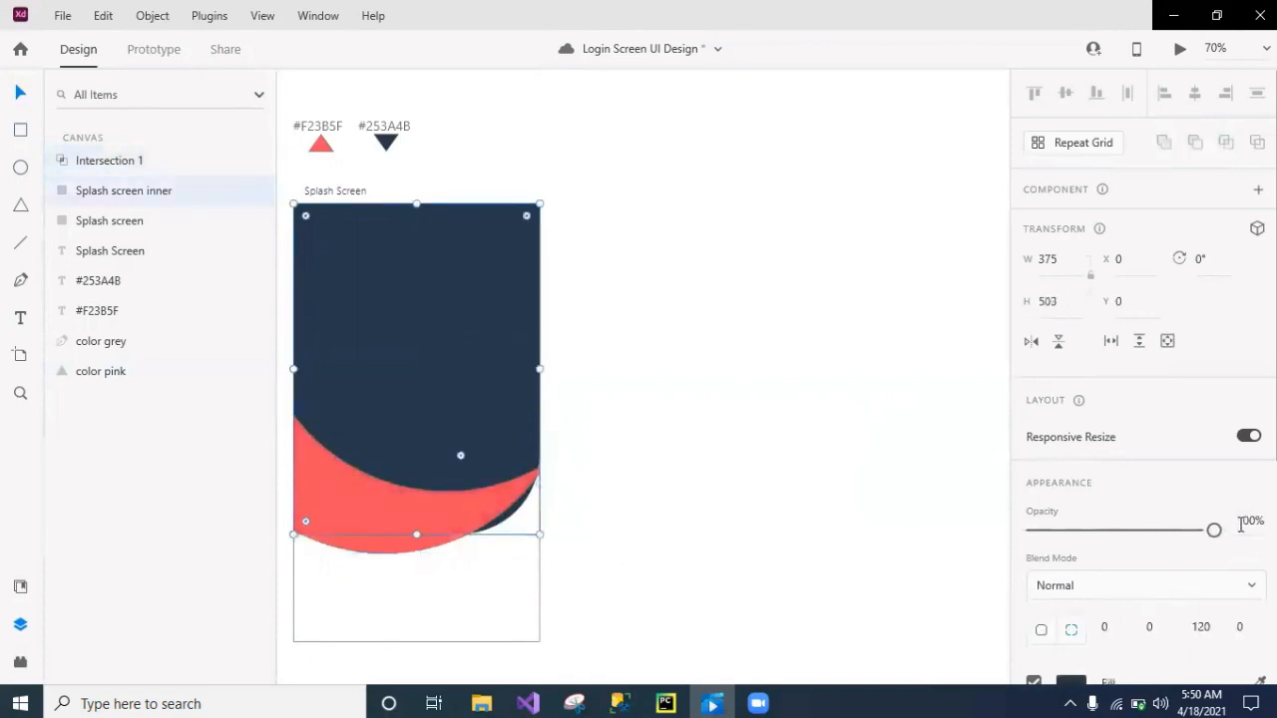
{"action": "left_click", "coordinate": [1207, 628]}
{"action": "key", "text": "Up"}
{"action": "key", "text": "Up"}
{"action": "key", "text": "Up"}
{"action": "key", "text": "Up"}
{"action": "key", "text": "Up"}
{"action": "key", "text": "Up"}
{"action": "key", "text": "Up"}
{"action": "key", "text": "Up"}
{"action": "key", "text": "Up"}
{"action": "key", "text": "Up"}
{"action": "key", "text": "Up"}
{"action": "key", "text": "Up"}
{"action": "key", "text": "Up"}
{"action": "key", "text": "Up"}
{"action": "key", "text": "Up"}
{"action": "key", "text": "Up"}
{"action": "key", "text": "Up"}
{"action": "key", "text": "Up"}
{"action": "key", "text": "Up"}
{"action": "key", "text": "Up"}
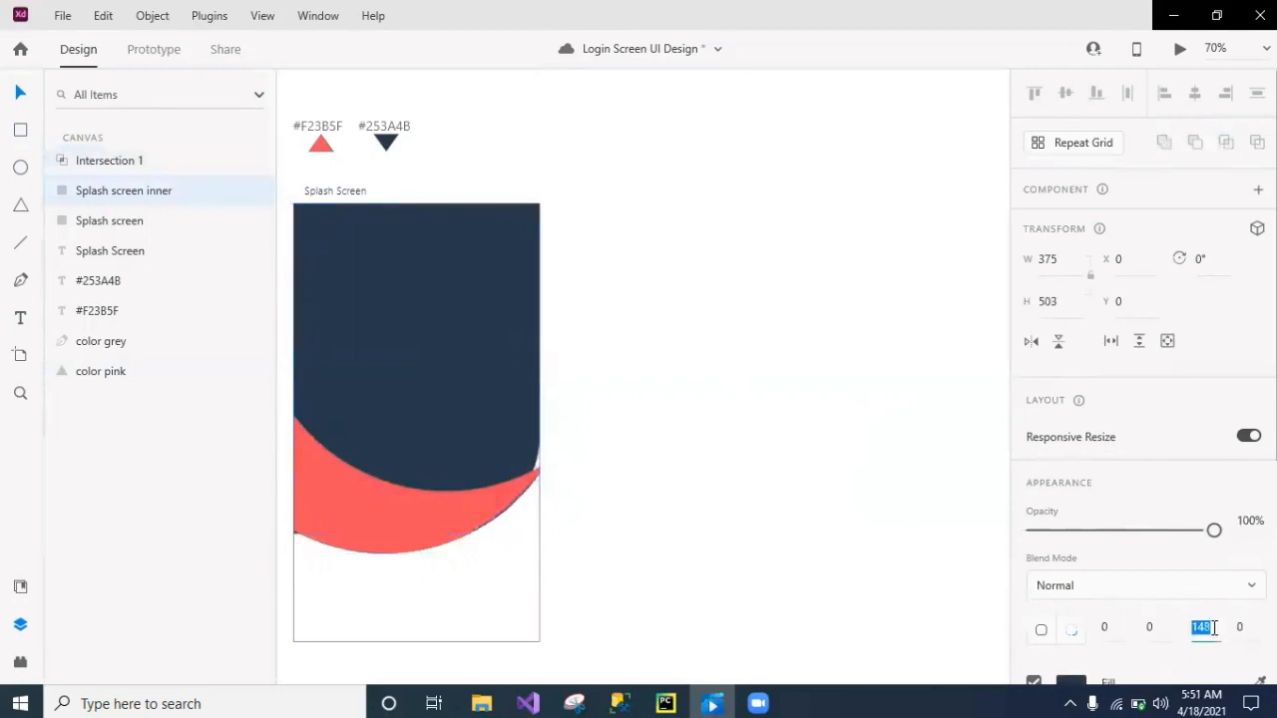
{"action": "key", "text": "Up"}
{"action": "key", "text": "Up"}
{"action": "key", "text": "Up"}
{"action": "key", "text": "Up"}
{"action": "key", "text": "Up"}
{"action": "key", "text": "Up"}
{"action": "key", "text": "Down"}
{"action": "key", "text": "Down"}
{"action": "key", "text": "Down"}
{"action": "key", "text": "Down"}
{"action": "key", "text": "Down"}
{"action": "key", "text": "Down"}
{"action": "key", "text": "Down"}
{"action": "key", "text": "Down"}
{"action": "key", "text": "Down"}
{"action": "key", "text": "Down"}
{"action": "key", "text": "Down"}
{"action": "key", "text": "Down"}
{"action": "key", "text": "Down"}
{"action": "key", "text": "Down"}
{"action": "key", "text": "Down"}
{"action": "key", "text": "Down"}
{"action": "key", "text": "Down"}
{"action": "key", "text": "Down"}
{"action": "key", "text": "Down"}
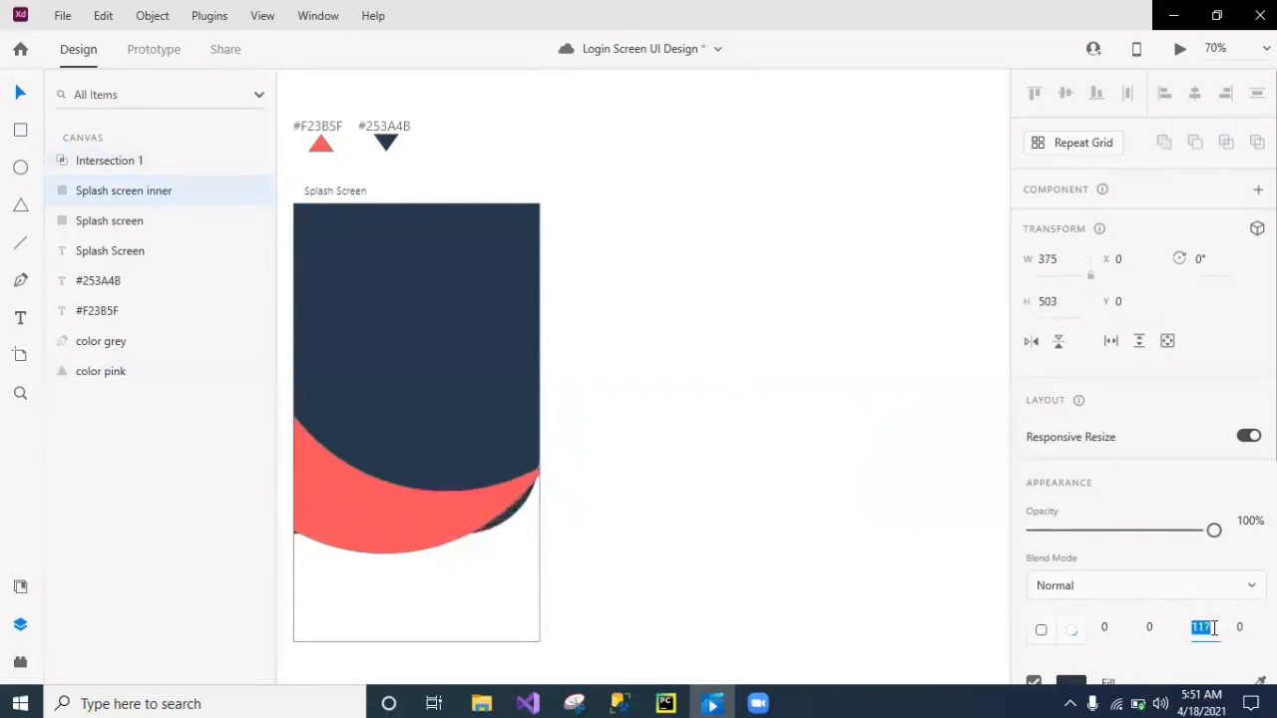
- Move the pink crescent down to Y 340.5, keeping it at X 0
{"action": "left_click", "coordinate": [457, 523]}
{"action": "key", "text": "Up"}
{"action": "key", "text": "Up"}
{"action": "key", "text": "Up"}
{"action": "key", "text": "Up"}
{"action": "key", "text": "Up"}
{"action": "key", "text": "Up"}
{"action": "key", "text": "Up"}
{"action": "key", "text": "Up"}
{"action": "key", "text": "Up"}
{"action": "key", "text": "Up"}
{"action": "key", "text": "Up"}
{"action": "key", "text": "Up"}
{"action": "key", "text": "Up"}
{"action": "key", "text": "Up"}
{"action": "key", "text": "Up"}
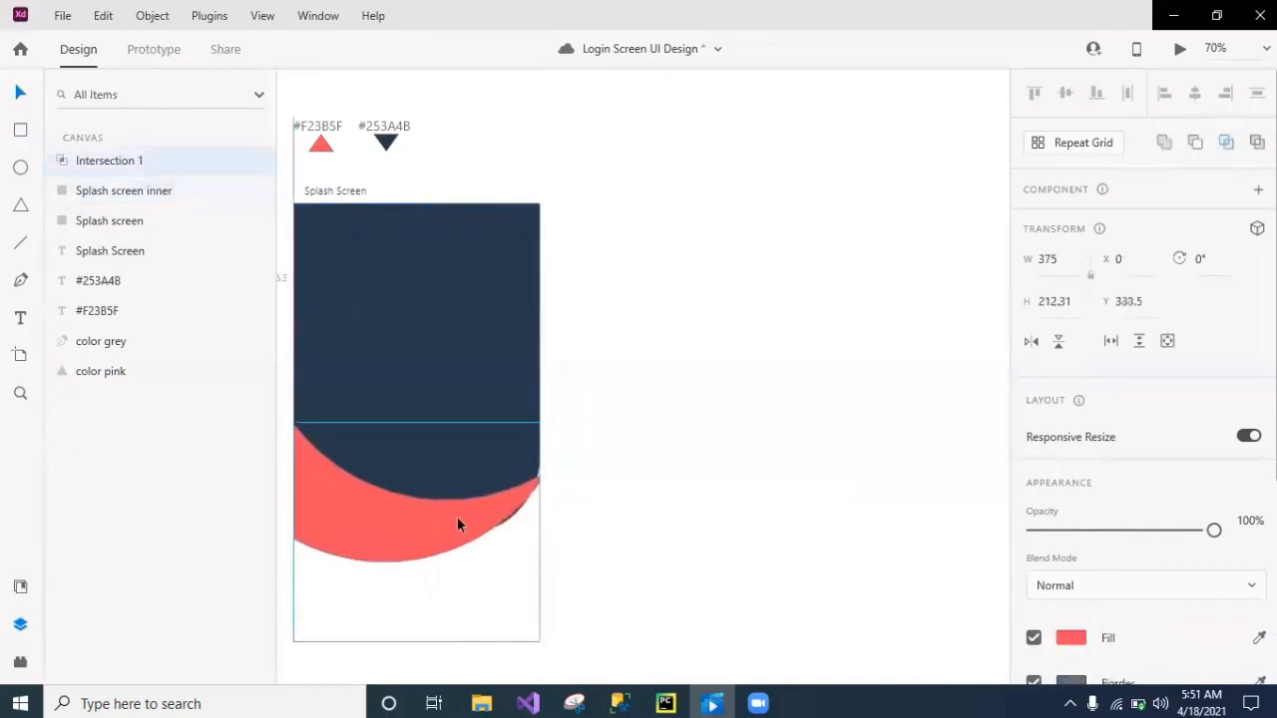
{"action": "key", "text": "Down"}
{"action": "key", "text": "Down"}
{"action": "key", "text": "Down"}
{"action": "key", "text": "Down"}
{"action": "key", "text": "Down"}
{"action": "key", "text": "Down"}
{"action": "key", "text": "Down"}
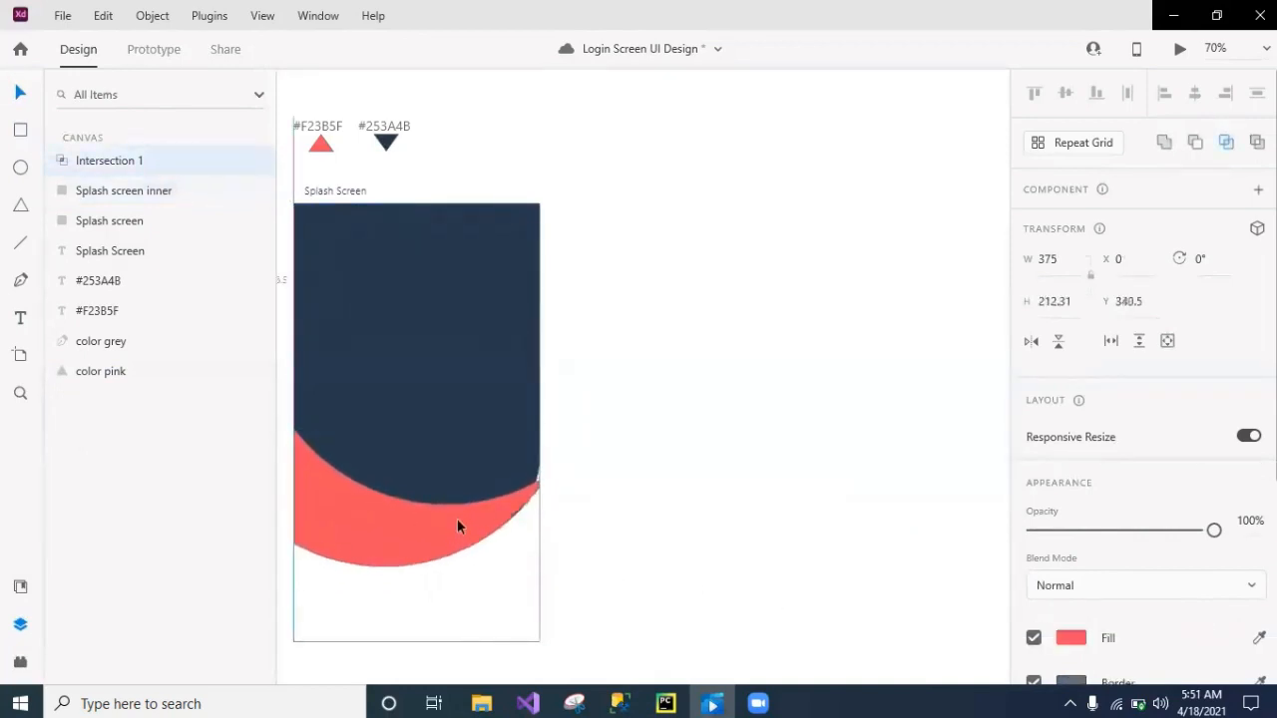
{"action": "left_click", "coordinate": [742, 491]}
- Duplicate the pink crescent and move the copy straight up to Y 251.5
{"action": "left_click", "coordinate": [471, 503]}
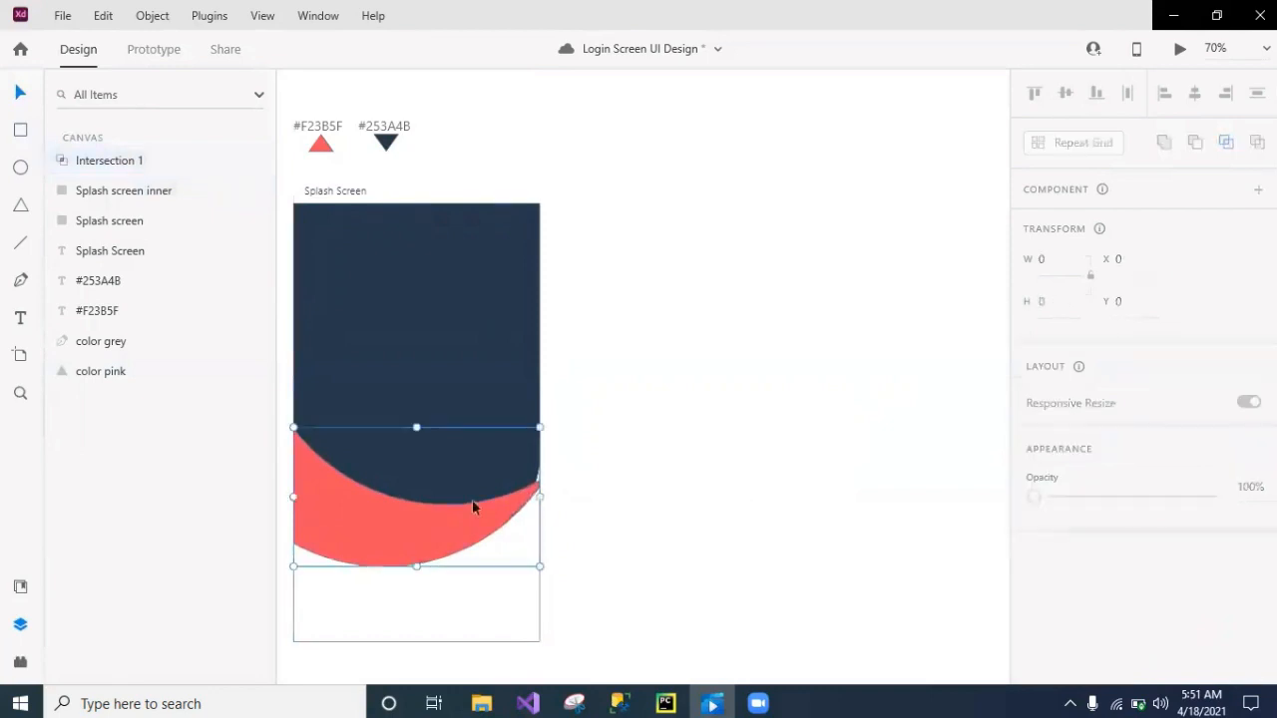
{"action": "key", "text": "ctrl+d"}
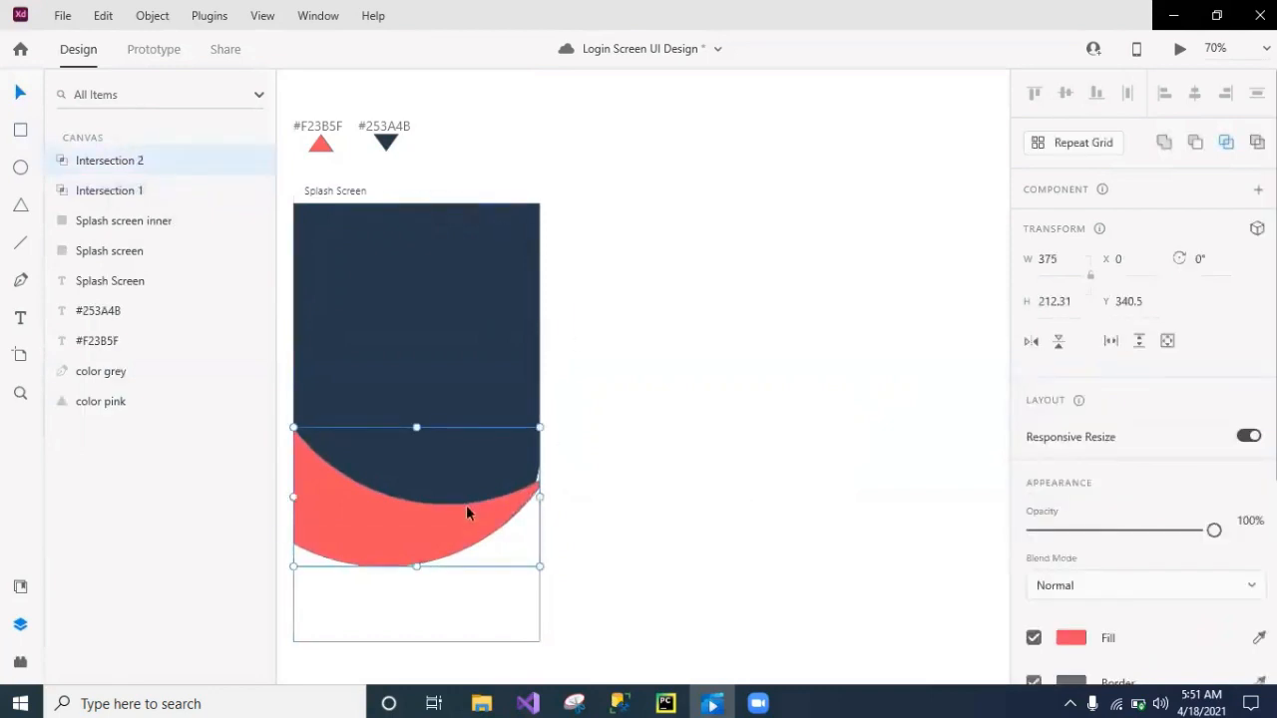
{"action": "key", "text": "Up"}
{"action": "key", "text": "Up"}
{"action": "key", "text": "Up"}
{"action": "key", "text": "Up"}
{"action": "key", "text": "Up"}
{"action": "key", "text": "Up"}
{"action": "key", "text": "Up"}
{"action": "key", "text": "Up"}
{"action": "key", "text": "Up"}
{"action": "key", "text": "Up"}
{"action": "key", "text": "Up"}
{"action": "key", "text": "Up"}
{"action": "key", "text": "Up"}
{"action": "key", "text": "Up"}
{"action": "key", "text": "Up"}
{"action": "key", "text": "Up"}
{"action": "key", "text": "Up"}
{"action": "key", "text": "Up"}
{"action": "key", "text": "Up"}
{"action": "key", "text": "Up"}
{"action": "left_click_drag", "start_coordinate": [461, 505], "coordinate": [459, 468]}
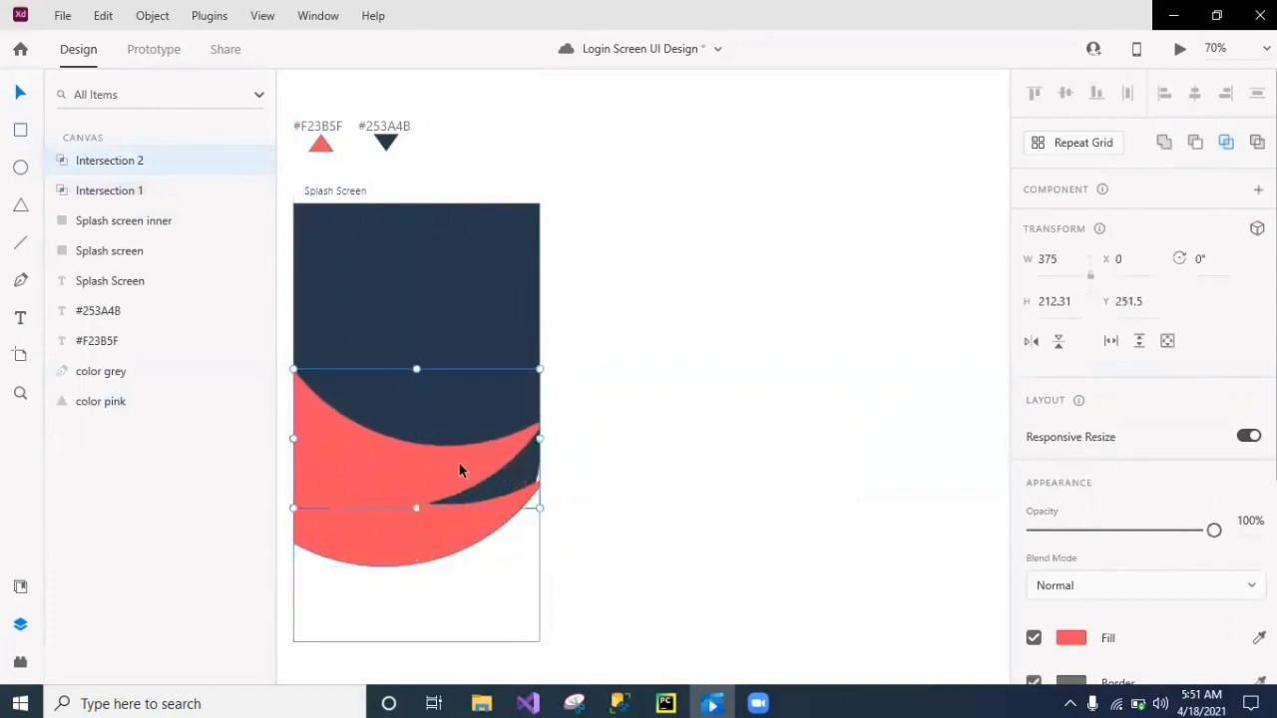
- Flip the copied crescent horizontally and lower its opacity to 40%
{"action": "left_click", "coordinate": [1033, 341]}
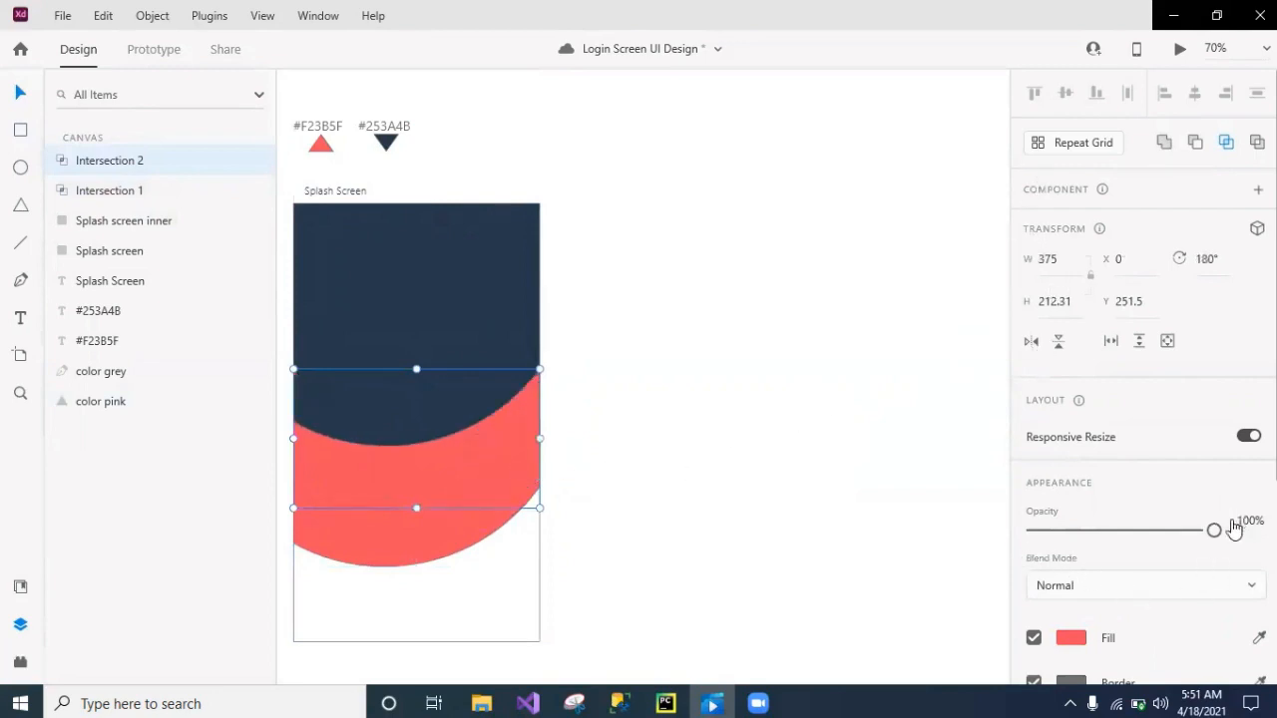
{"action": "left_click_drag", "start_coordinate": [1213, 532], "coordinate": [1115, 531]}
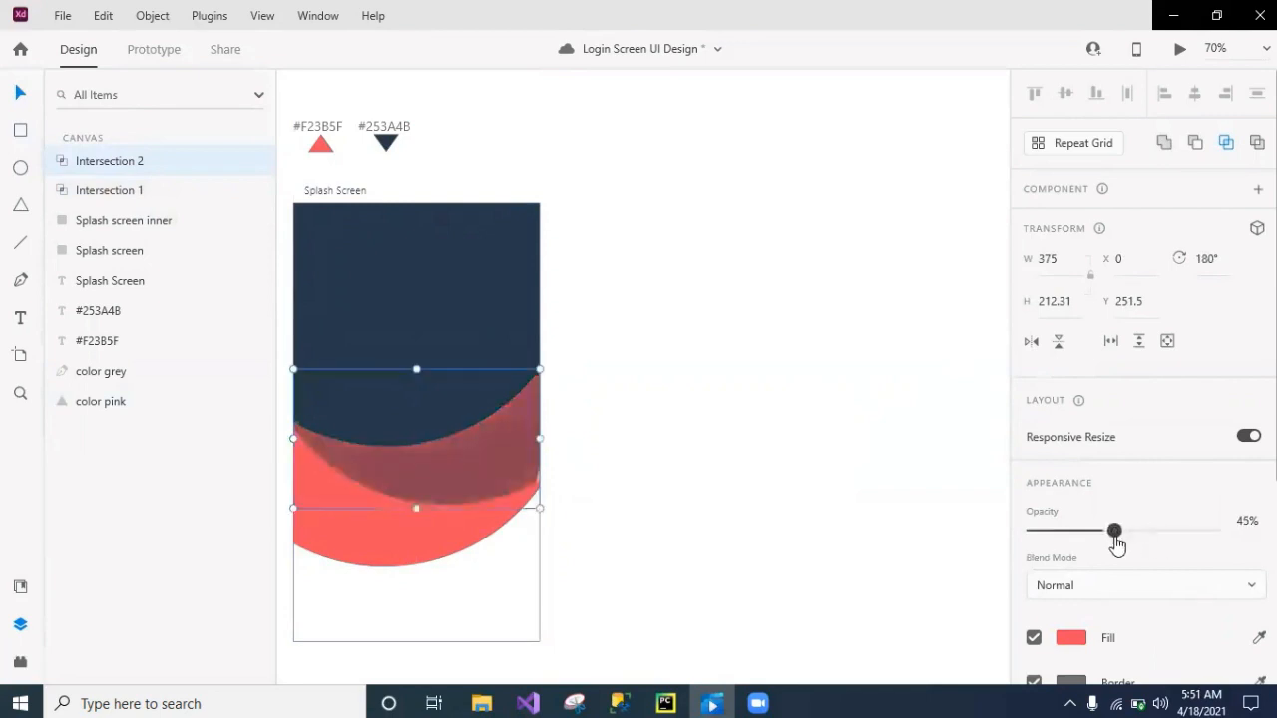
{"action": "left_click_drag", "start_coordinate": [1114, 538], "coordinate": [1105, 539]}
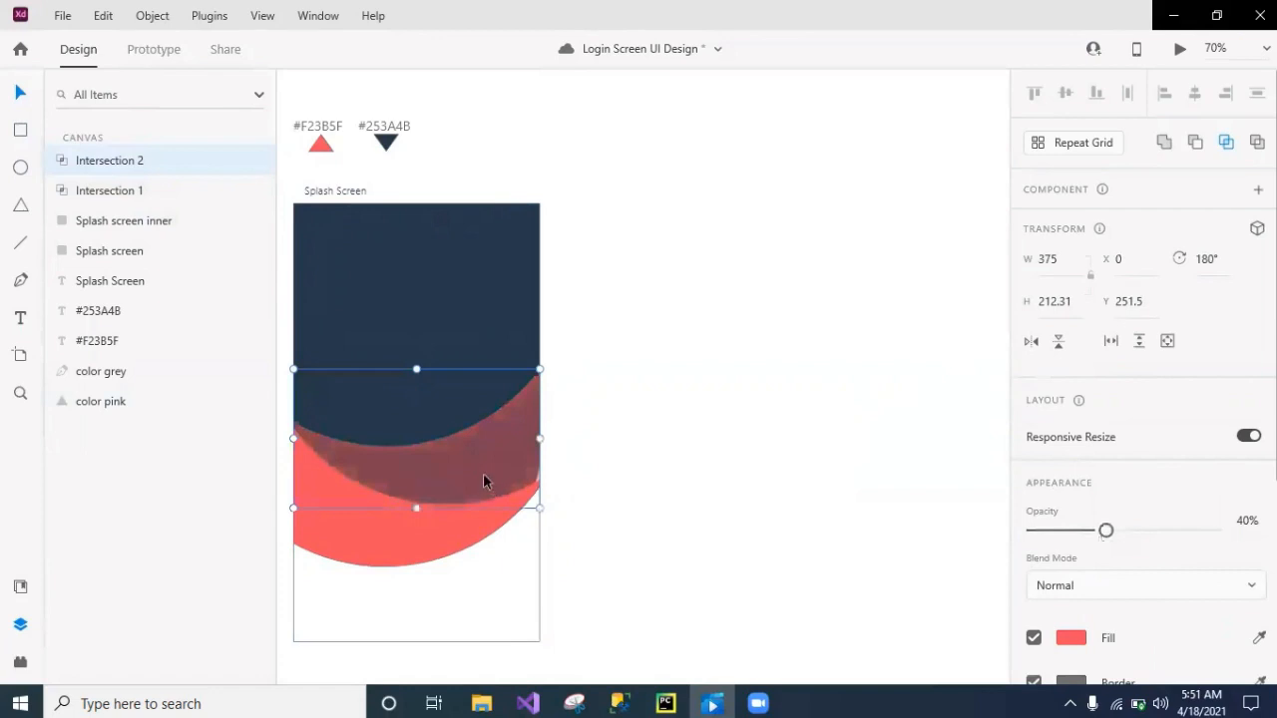
- Move the translucent crescent slightly to X -2.5, Y 260.5 and remove its border
{"action": "left_click_drag", "start_coordinate": [485, 479], "coordinate": [479, 475]}
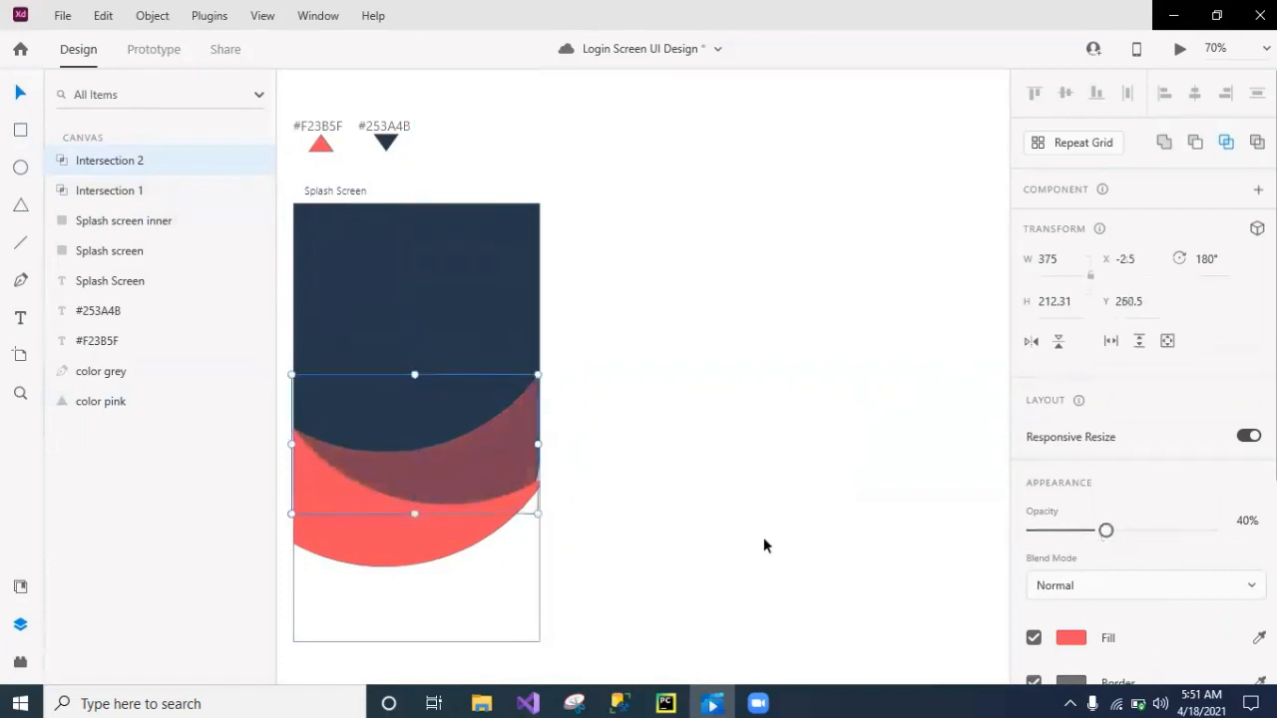
{"action": "left_click", "coordinate": [763, 537]}
{"action": "left_click", "coordinate": [508, 465]}
{"action": "scroll", "coordinate": [1142, 449], "scroll_direction": "down", "scroll_amount": 2}
{"action": "left_click", "coordinate": [1034, 566]}
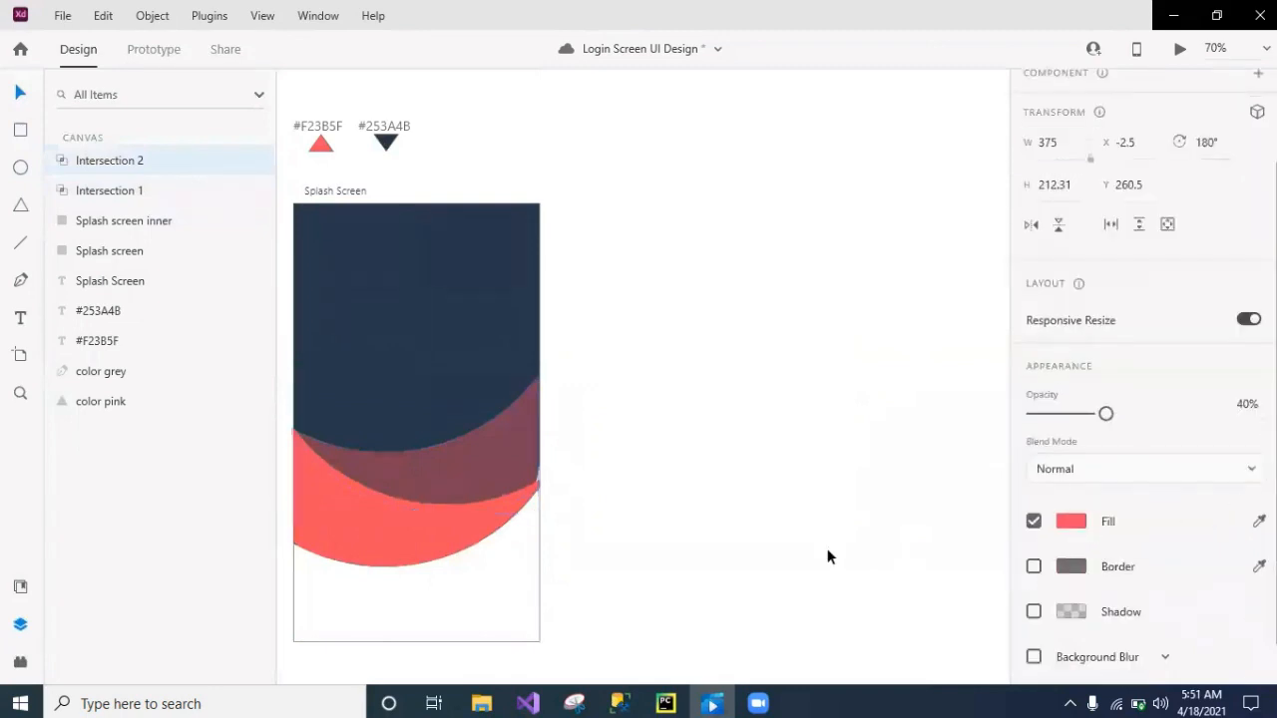
{"action": "left_click", "coordinate": [788, 553]}
- Duplicate the translucent crescent and move the new copy up to Y 243.5
{"action": "left_click", "coordinate": [500, 489]}
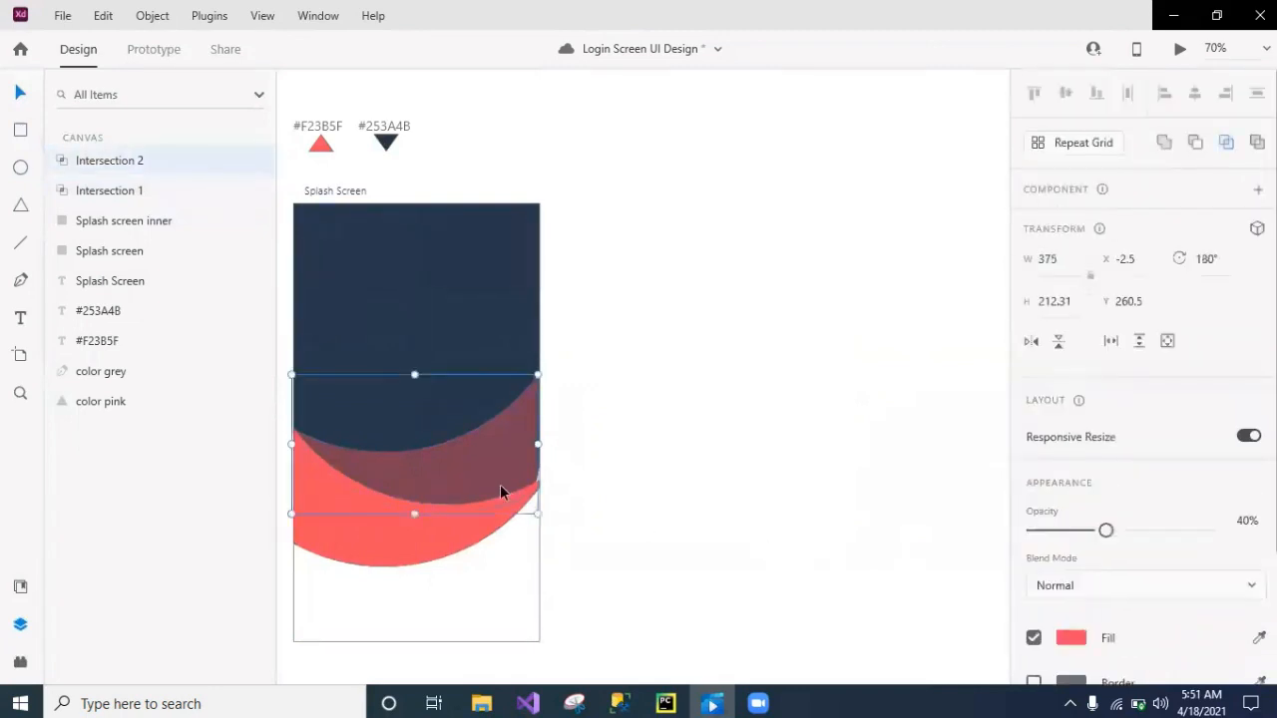
{"action": "key", "text": "ctrl+d"}
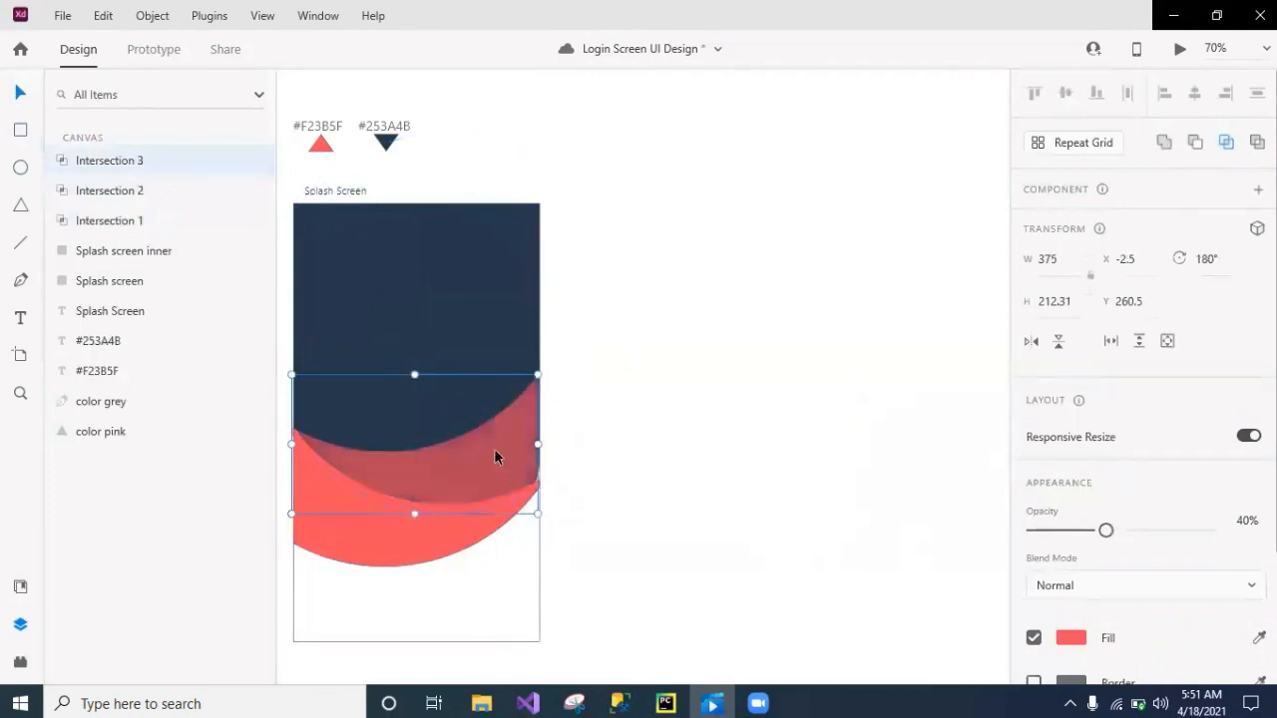
{"action": "left_click_drag", "start_coordinate": [495, 451], "coordinate": [493, 453]}
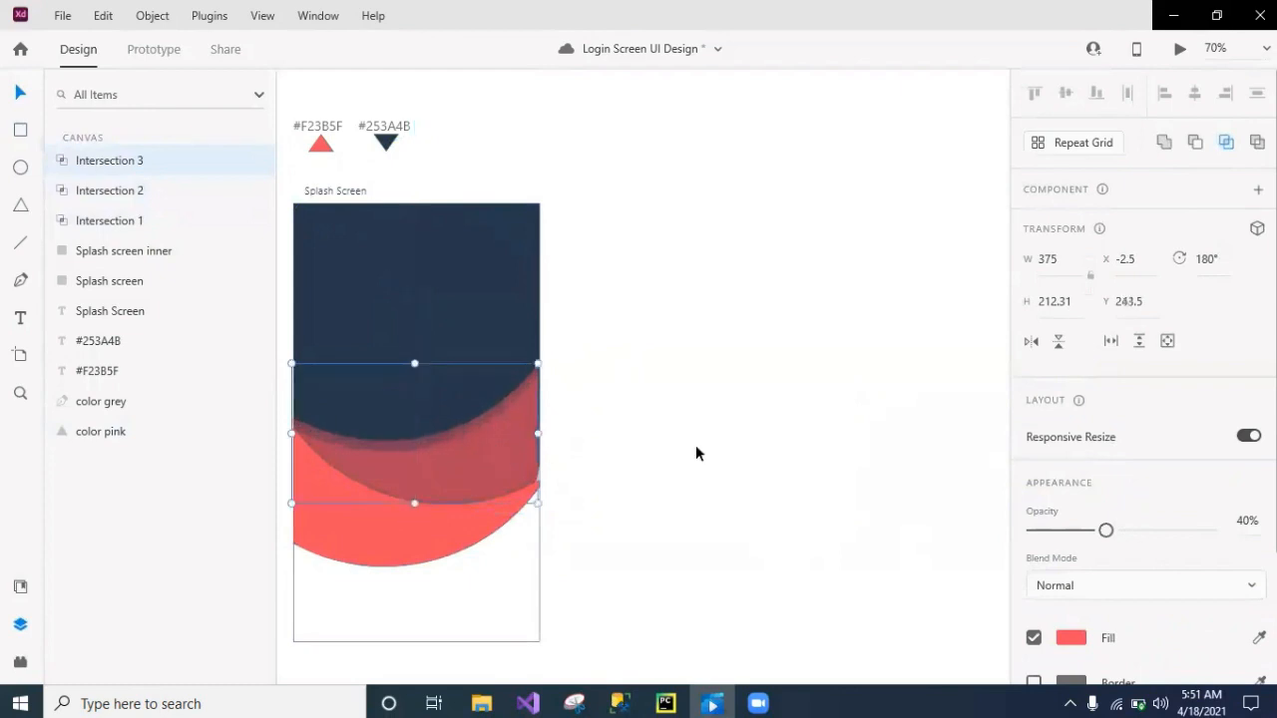
{"action": "left_click", "coordinate": [695, 450]}
{"action": "left_click", "coordinate": [474, 454]}
{"action": "left_click", "coordinate": [635, 470]}
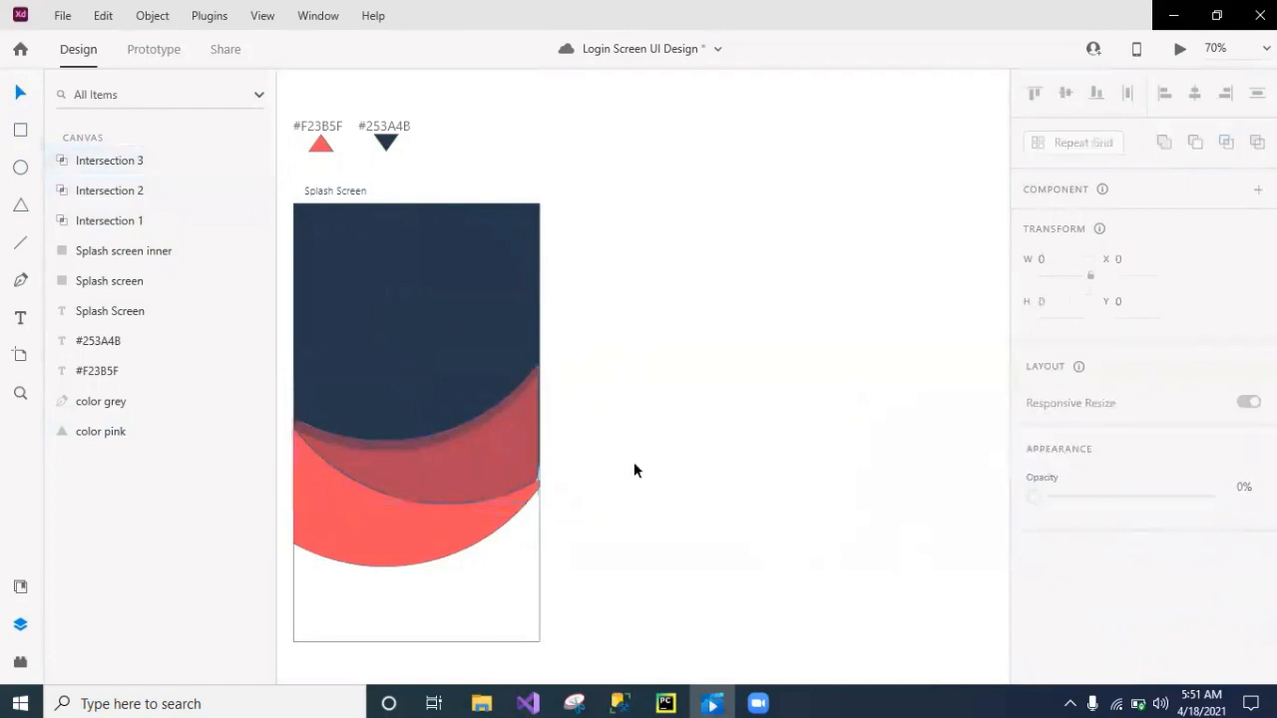
{"action": "left_click", "coordinate": [445, 452]}
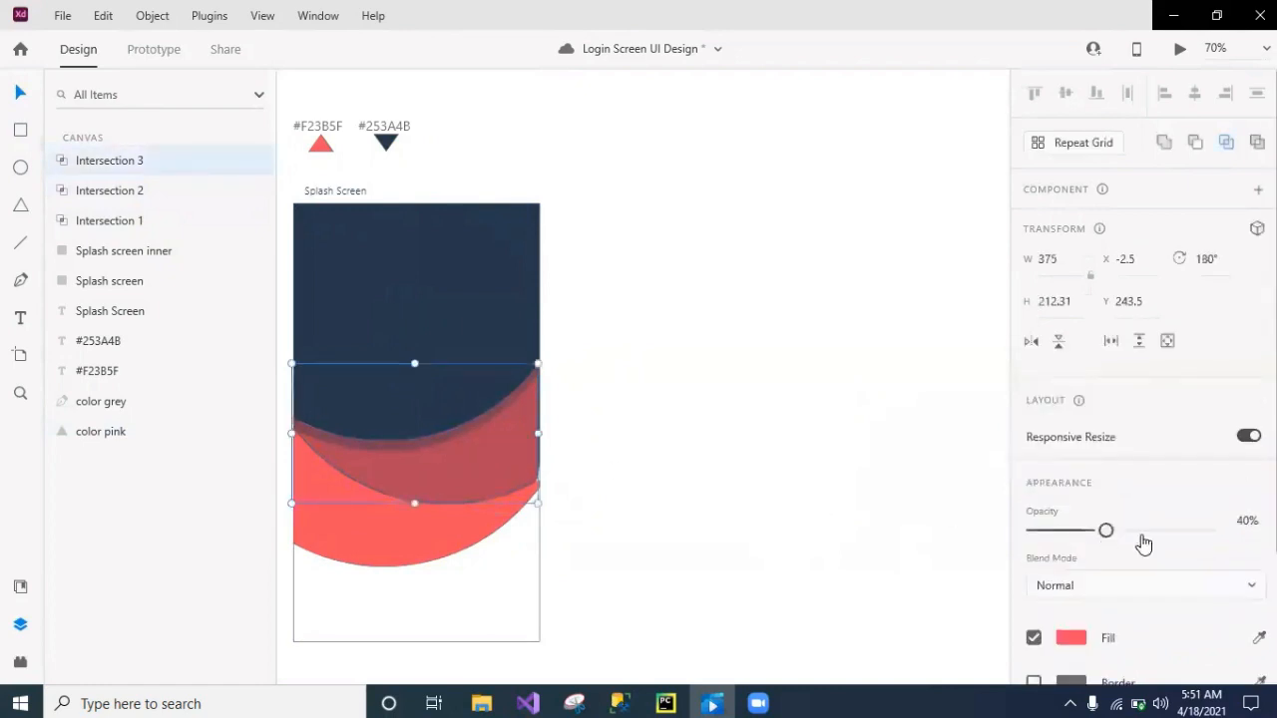
{"action": "left_click", "coordinate": [844, 595]}
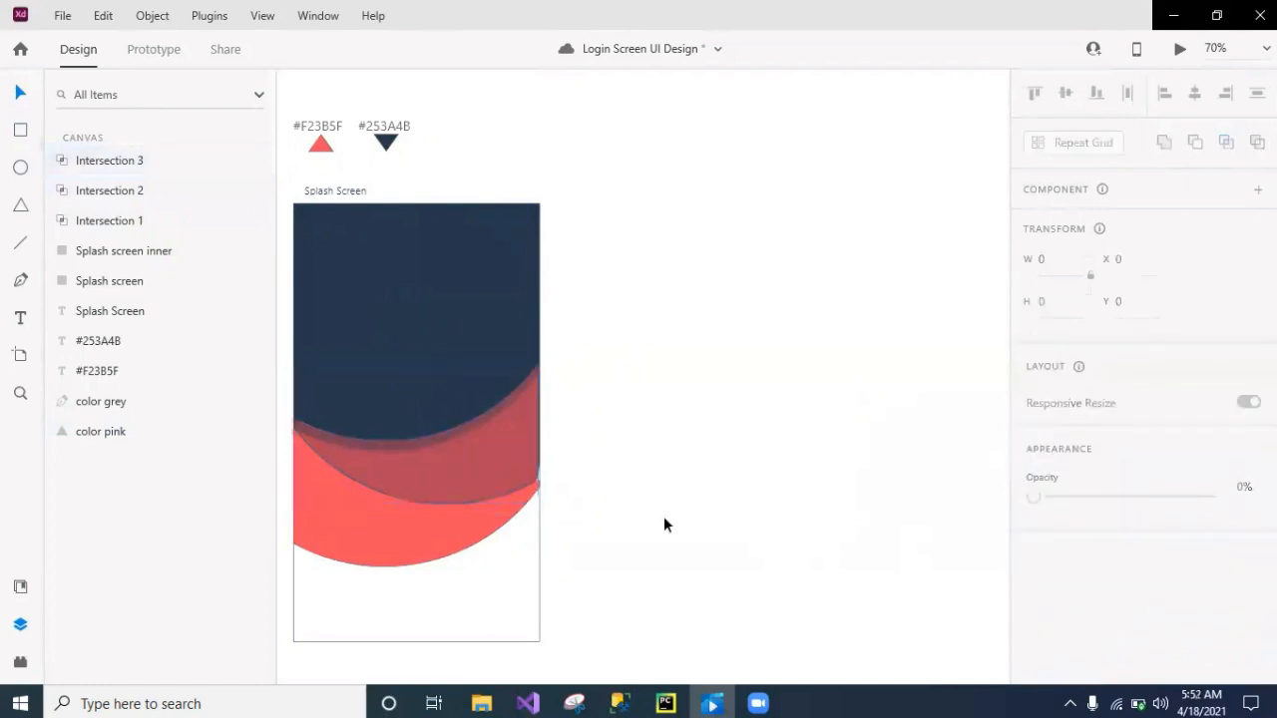
- Move the newest crescent copy to X 0, Y 251.5 and reduce its opacity to 15%
{"action": "mouse_move", "coordinate": [501, 460]}
{"action": "left_mouse_down"}
{"action": "mouse_move", "coordinate": [498, 439]}
{"action": "mouse_move", "coordinate": [506, 456]}
{"action": "left_mouse_up"}
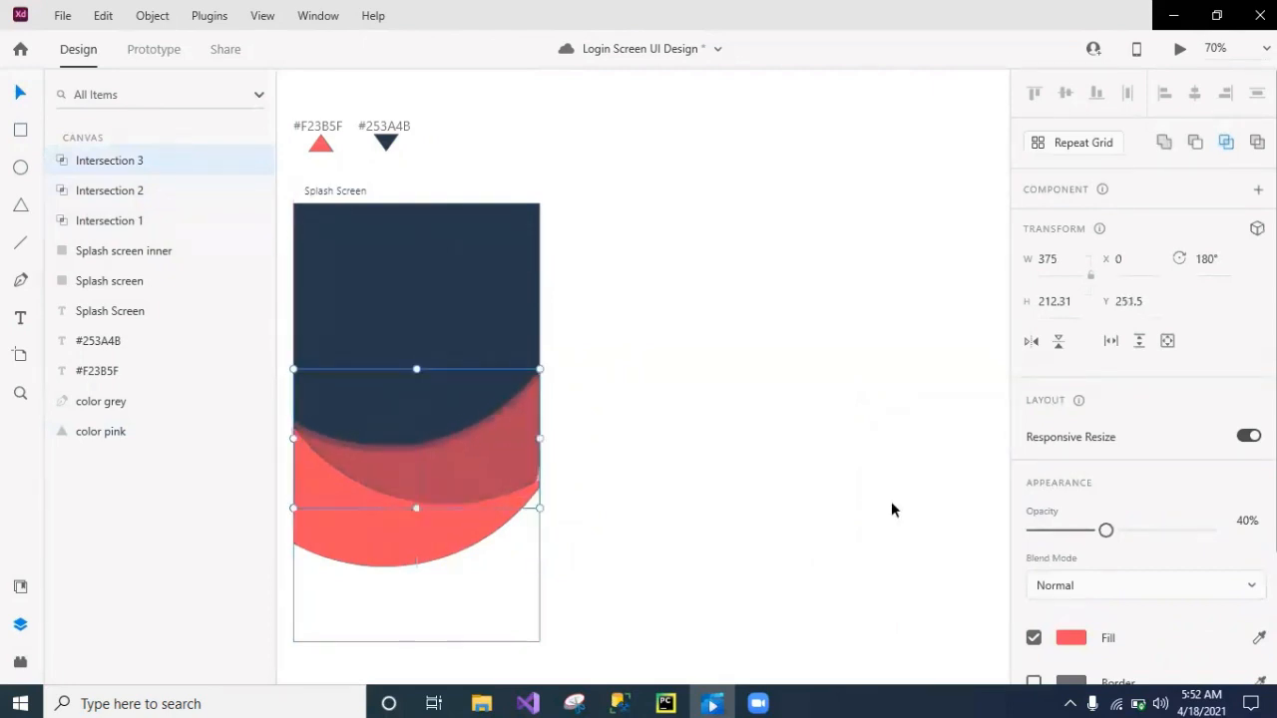
{"action": "left_click_drag", "start_coordinate": [1108, 530], "coordinate": [1062, 540]}
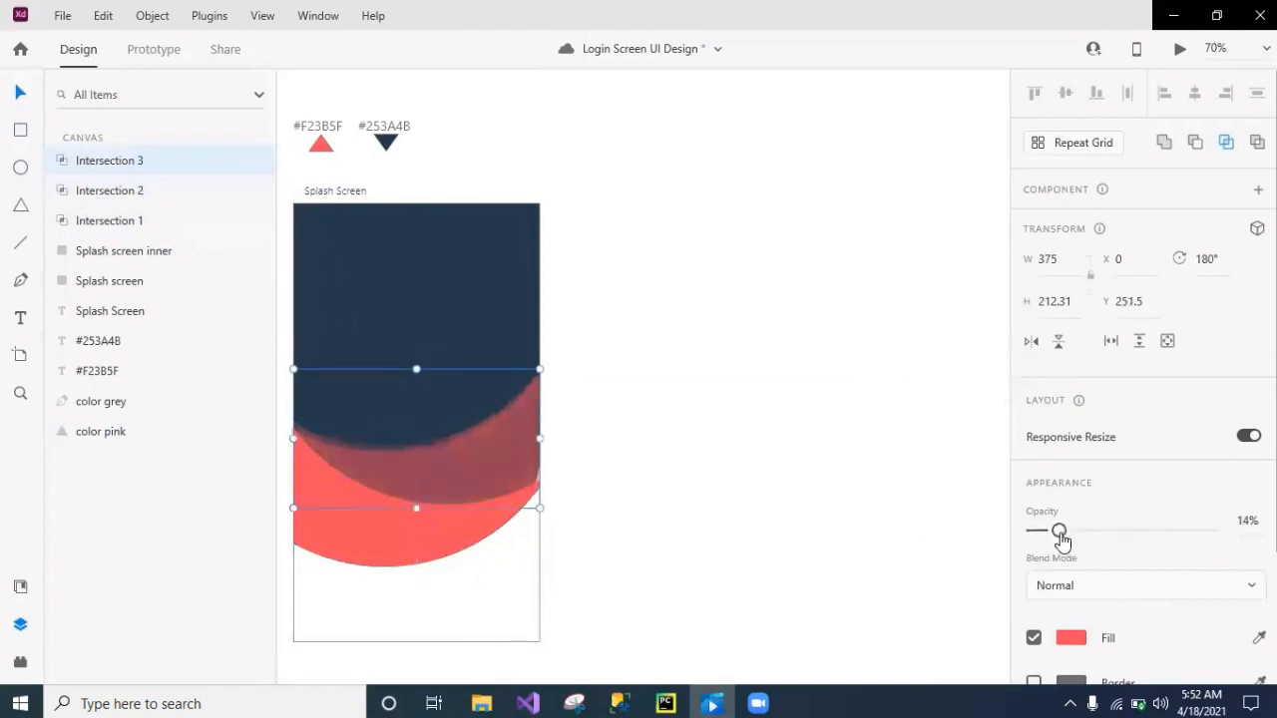
{"action": "left_click", "coordinate": [1251, 522]}
{"action": "key", "text": "Up"}
{"action": "left_click", "coordinate": [954, 544]}
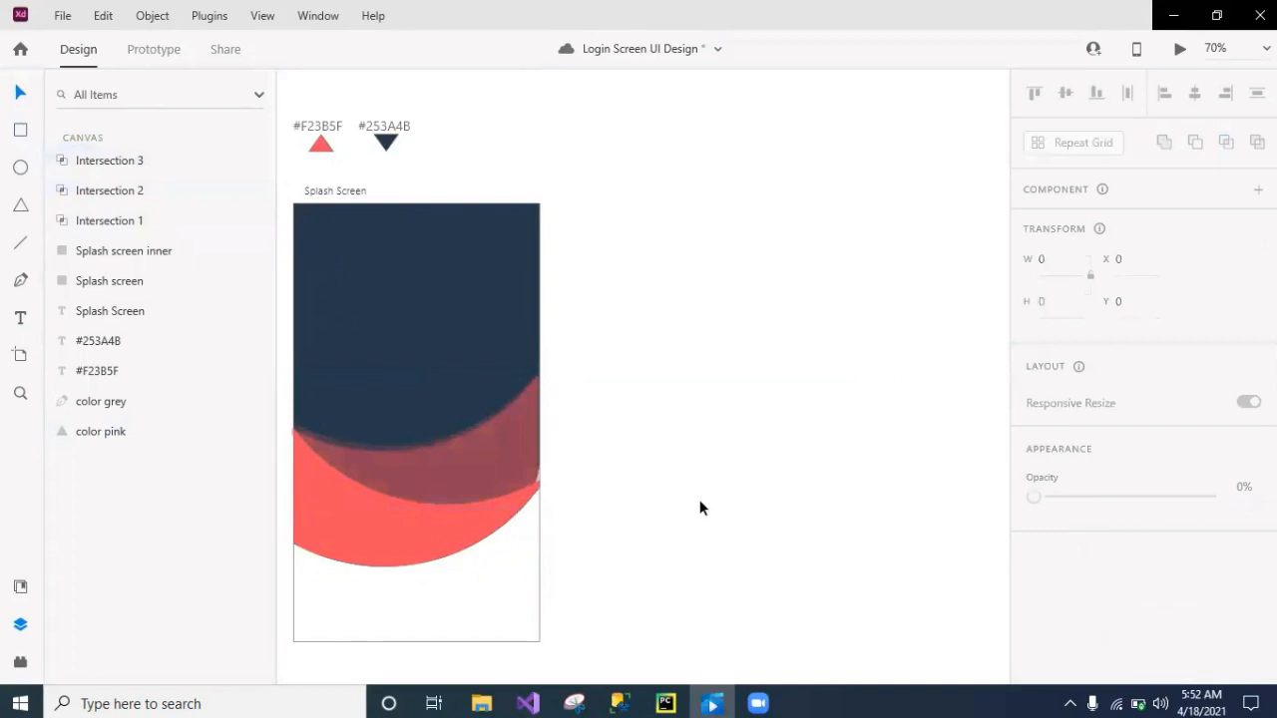
- Move the faintest crescent copy up to Y 244.5, aligned with the screen's side edges
{"action": "left_click", "coordinate": [490, 450]}
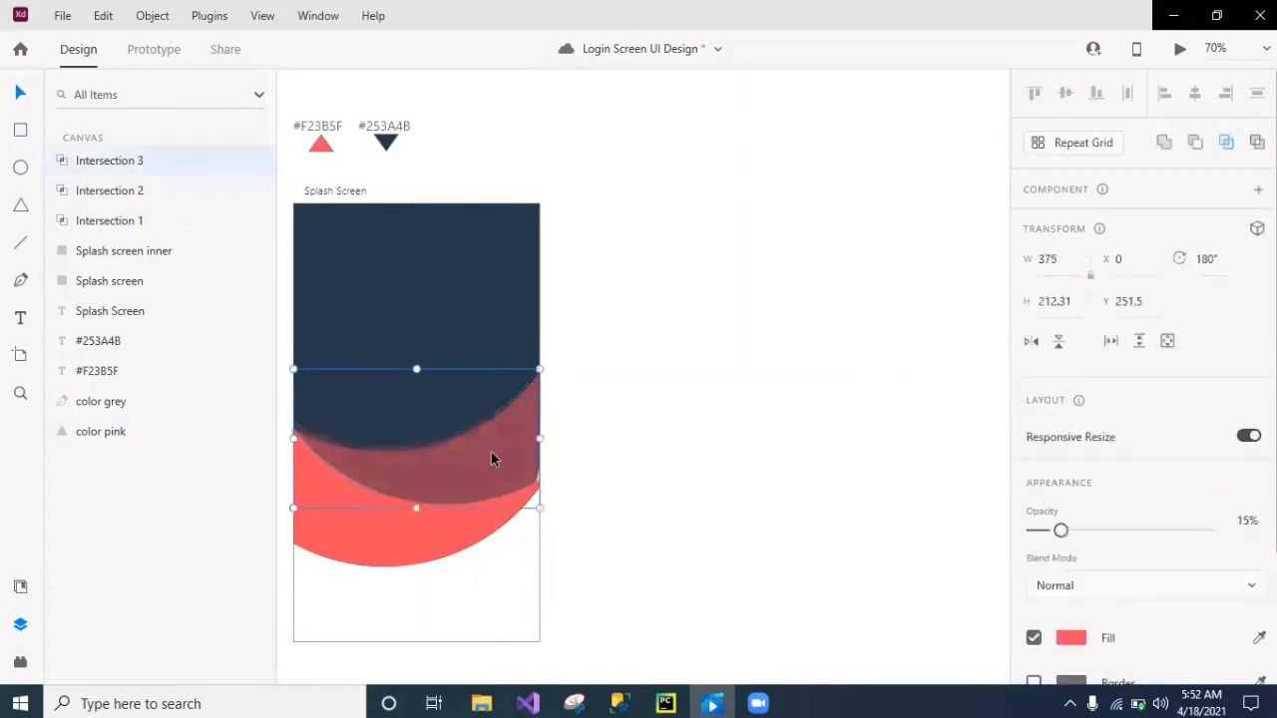
{"action": "left_click_drag", "start_coordinate": [491, 454], "coordinate": [491, 450]}
{"action": "left_click", "coordinate": [654, 486]}
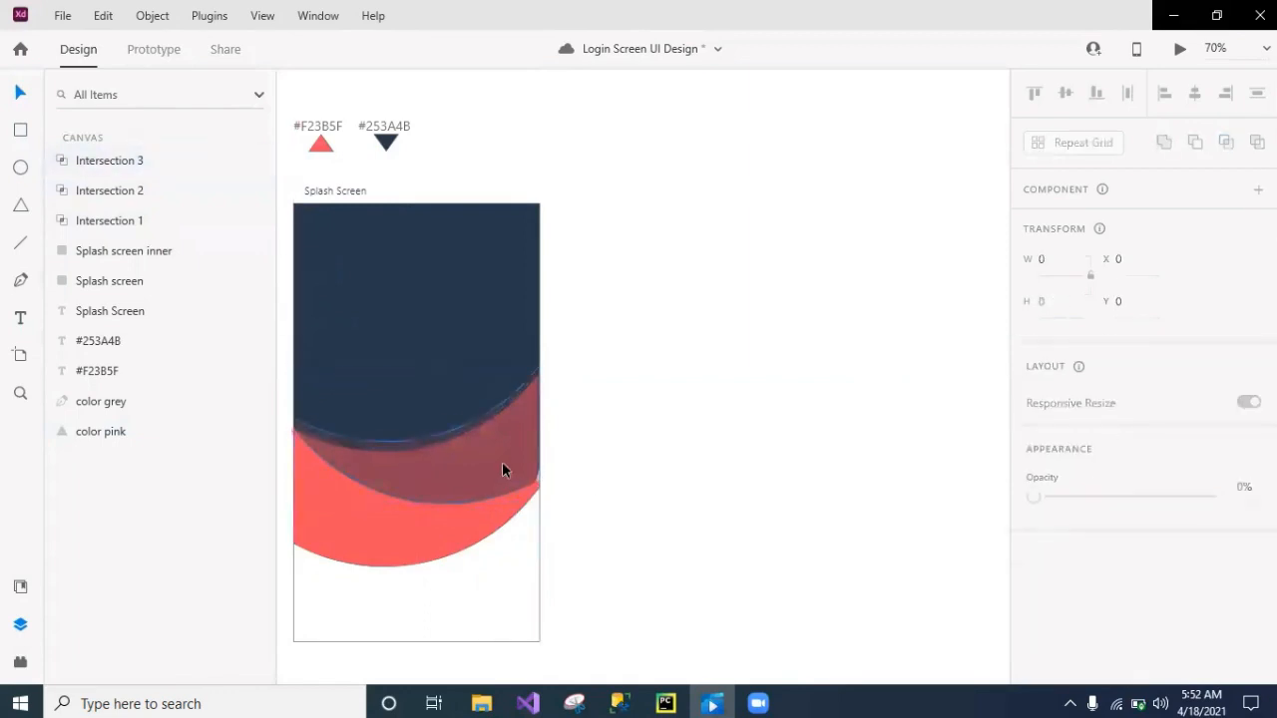
- Align the 40% opacity crescent with the screen's side edges at X 0, Y 260.5
{"action": "left_click", "coordinate": [298, 446]}
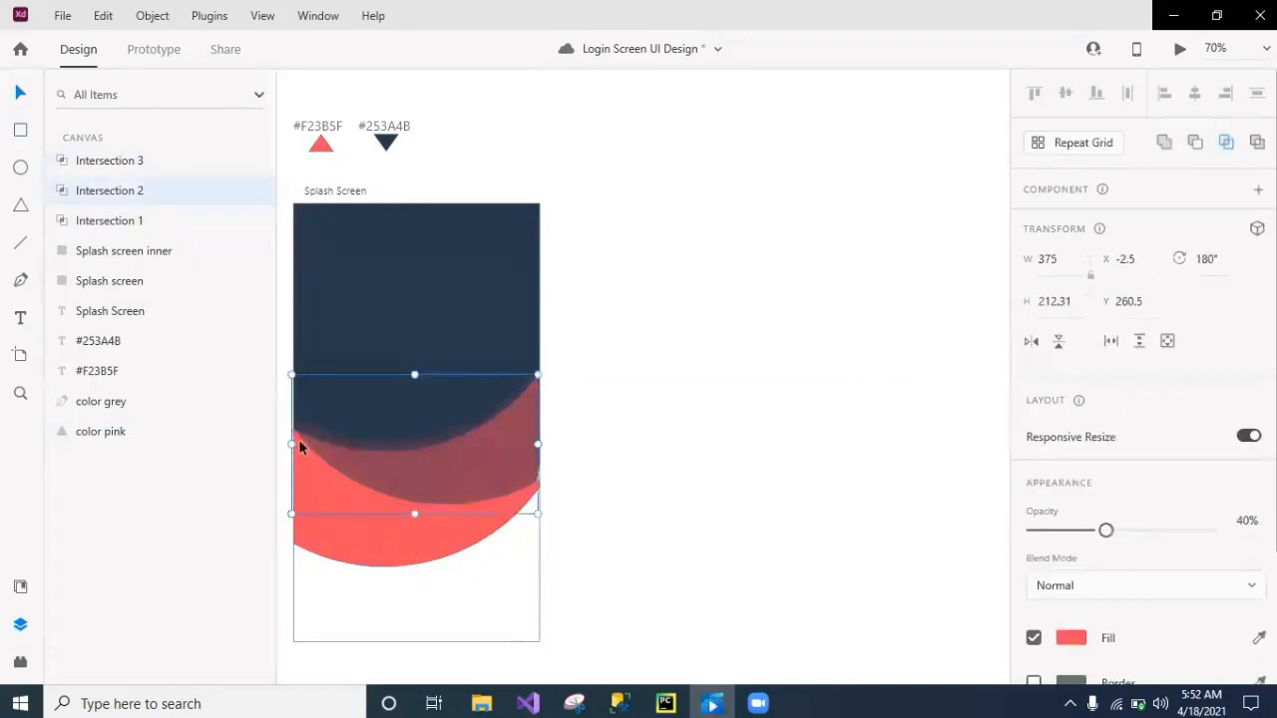
{"action": "left_click_drag", "start_coordinate": [300, 444], "coordinate": [301, 444]}
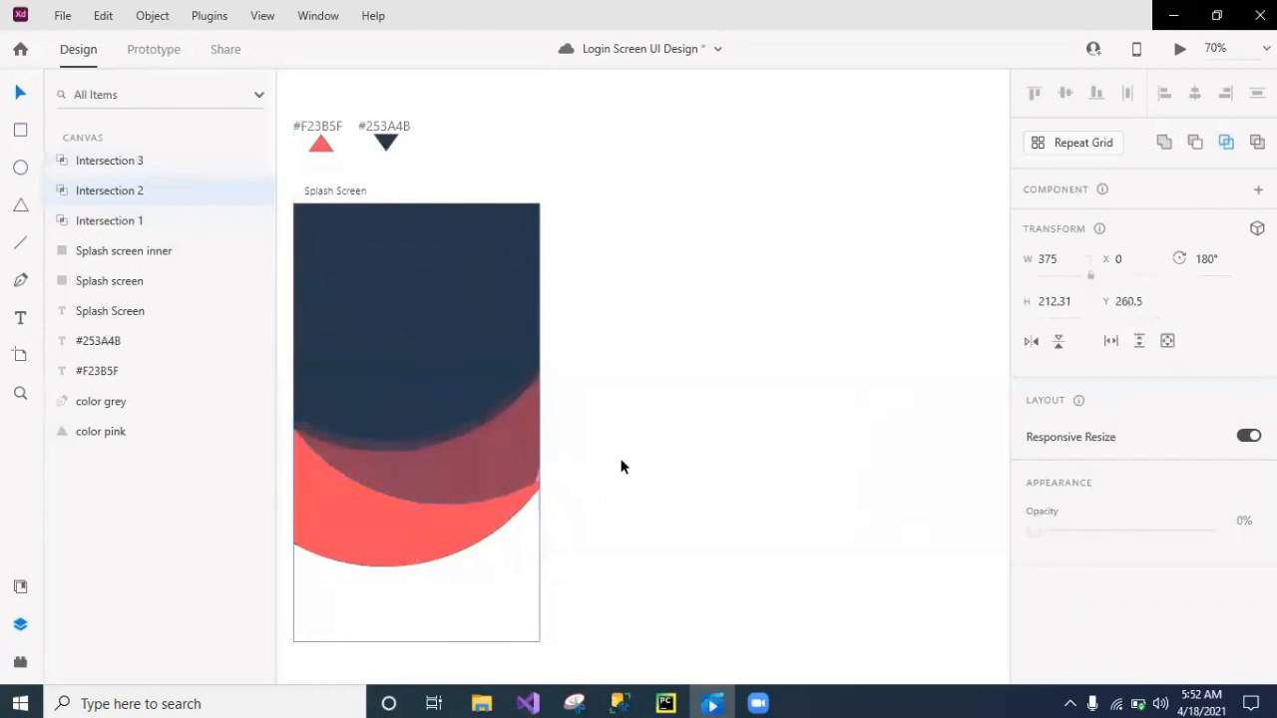
{"action": "left_click", "coordinate": [620, 466]}
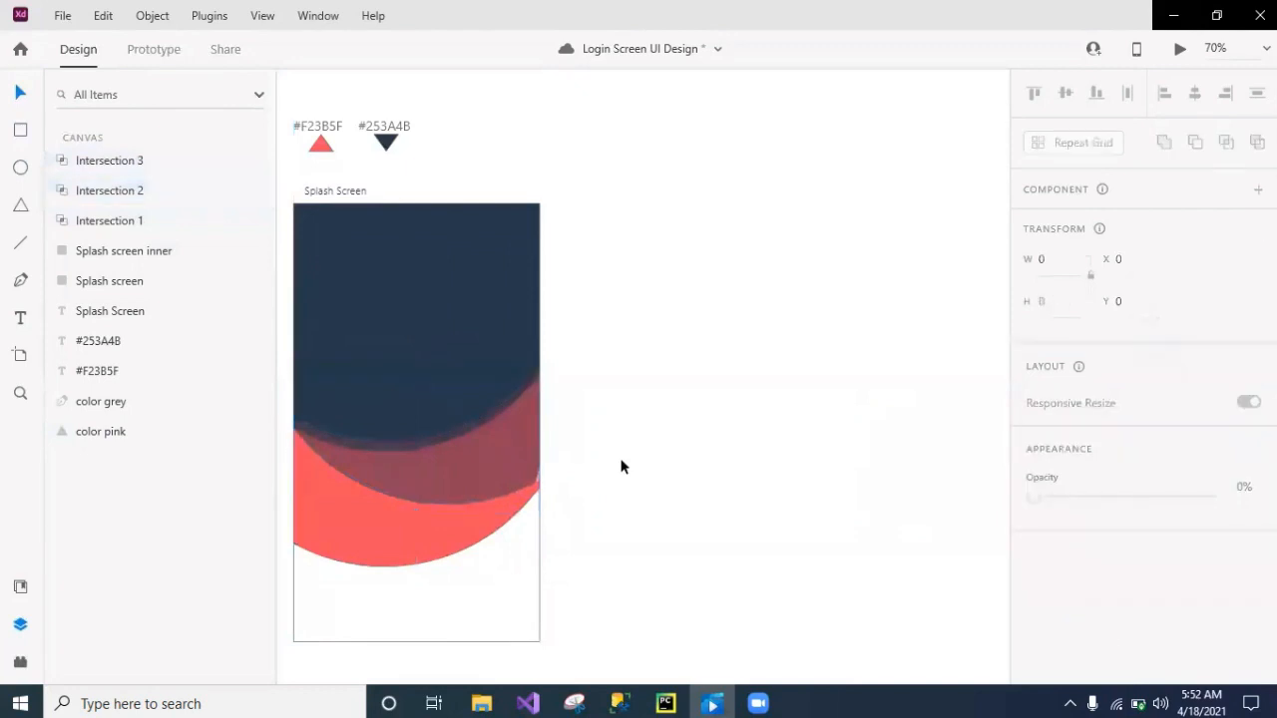
{"action": "left_click", "coordinate": [493, 354]}
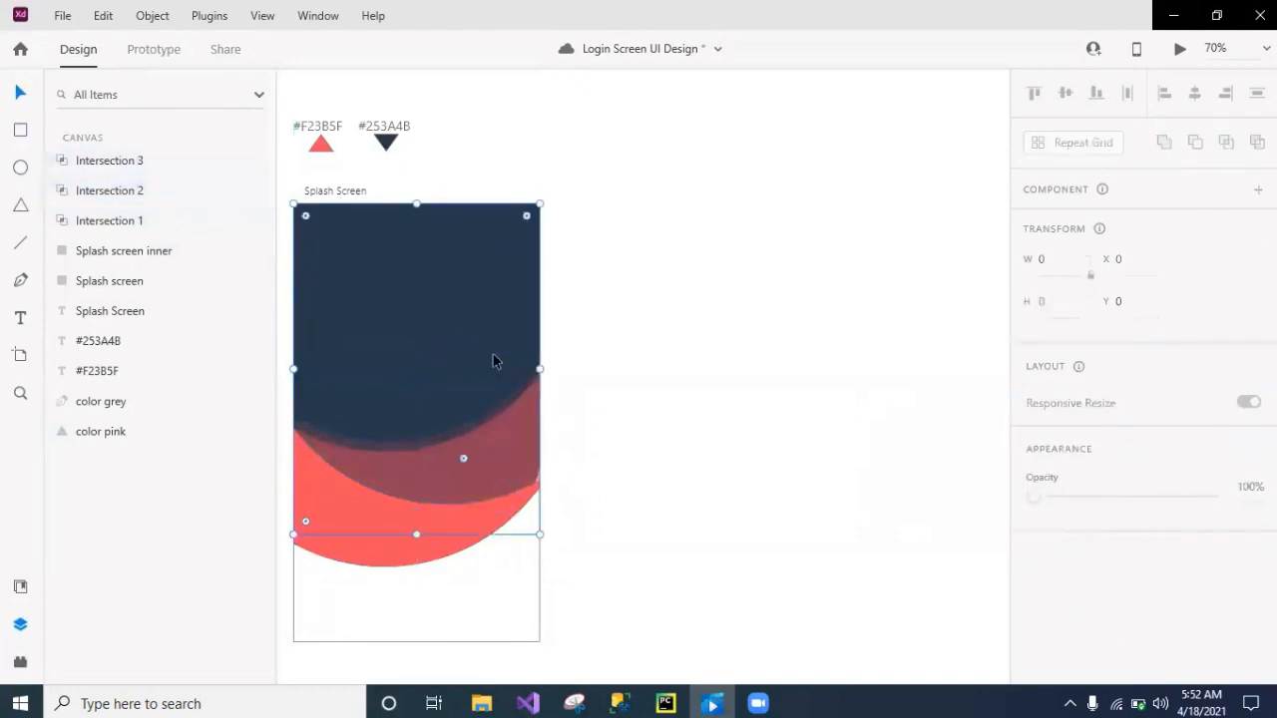
{"action": "left_click", "coordinate": [103, 165]}
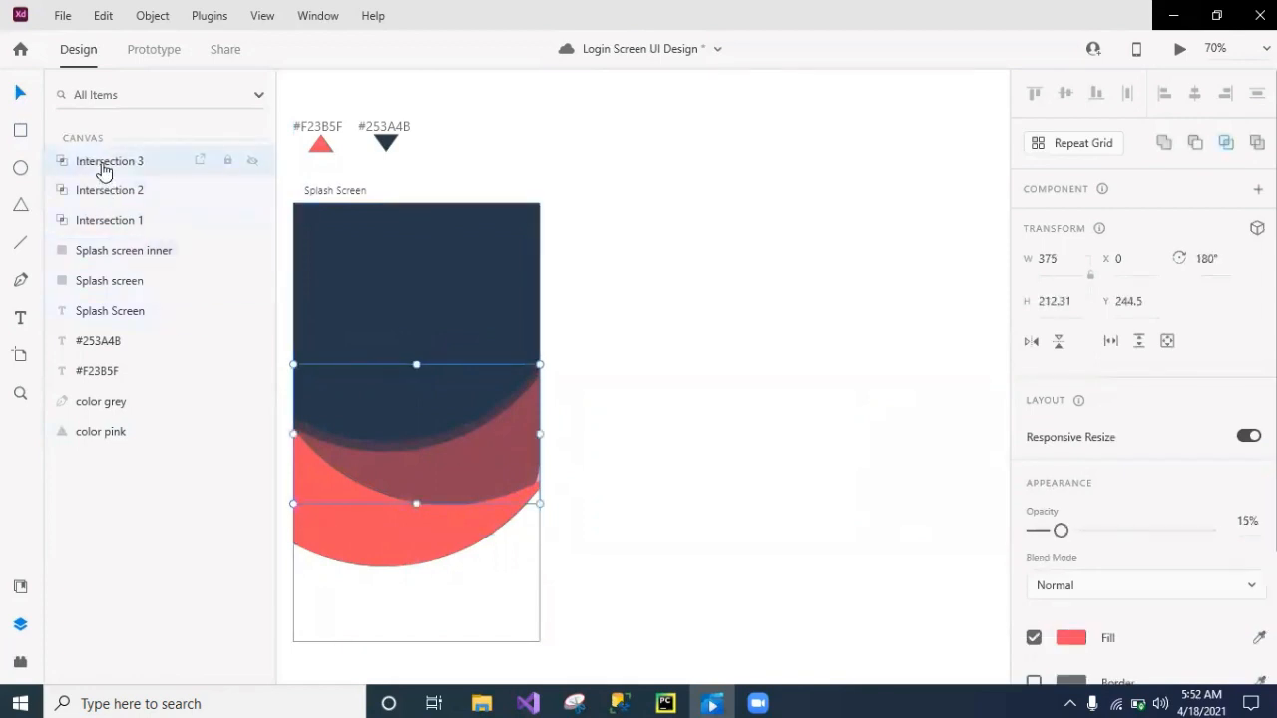
{"action": "left_click", "coordinate": [103, 220], "text": "shift"}
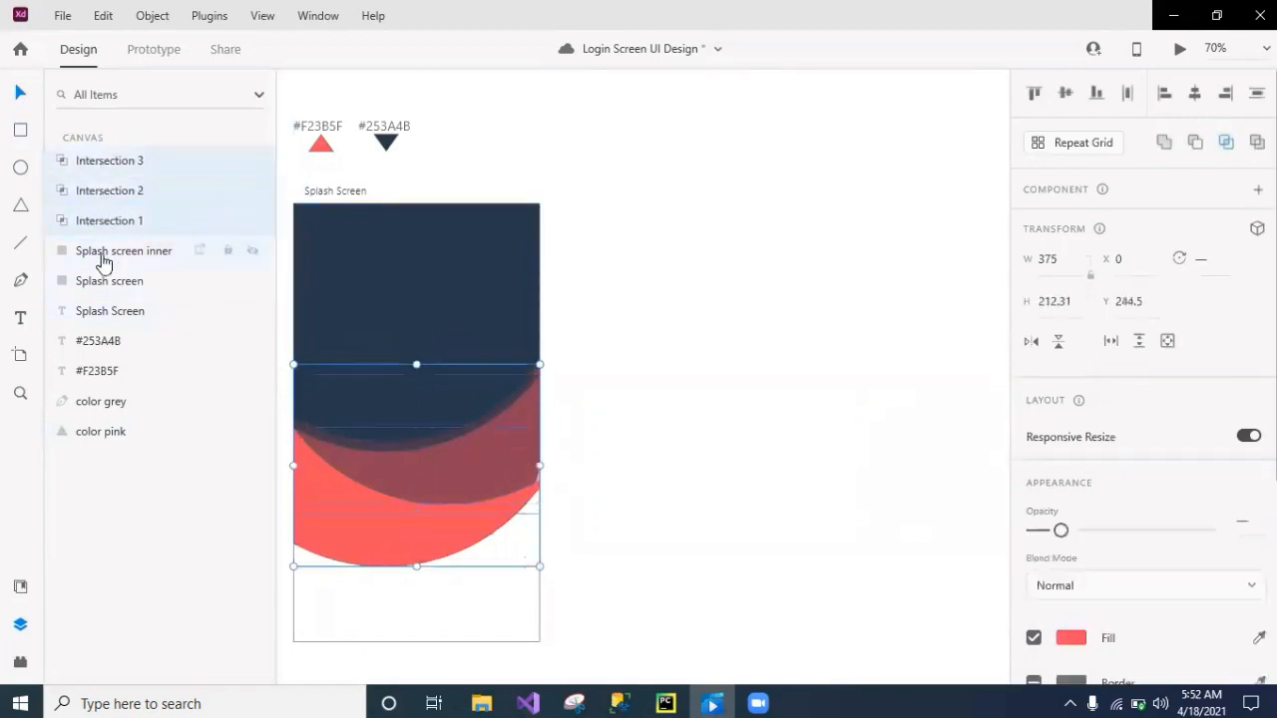
{"action": "left_click_drag", "start_coordinate": [103, 263], "coordinate": [104, 323]}
{"action": "left_click", "coordinate": [104, 321], "text": "shift"}
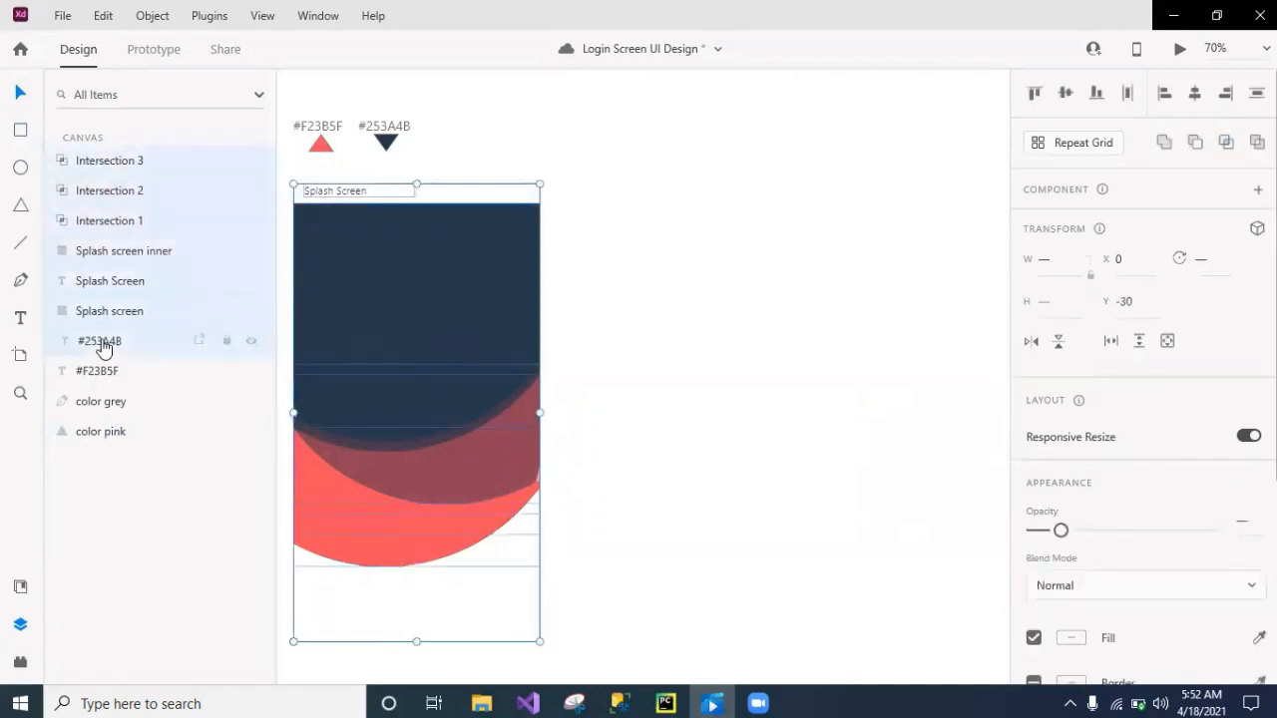
{"action": "left_click", "coordinate": [102, 343], "text": "shift"}
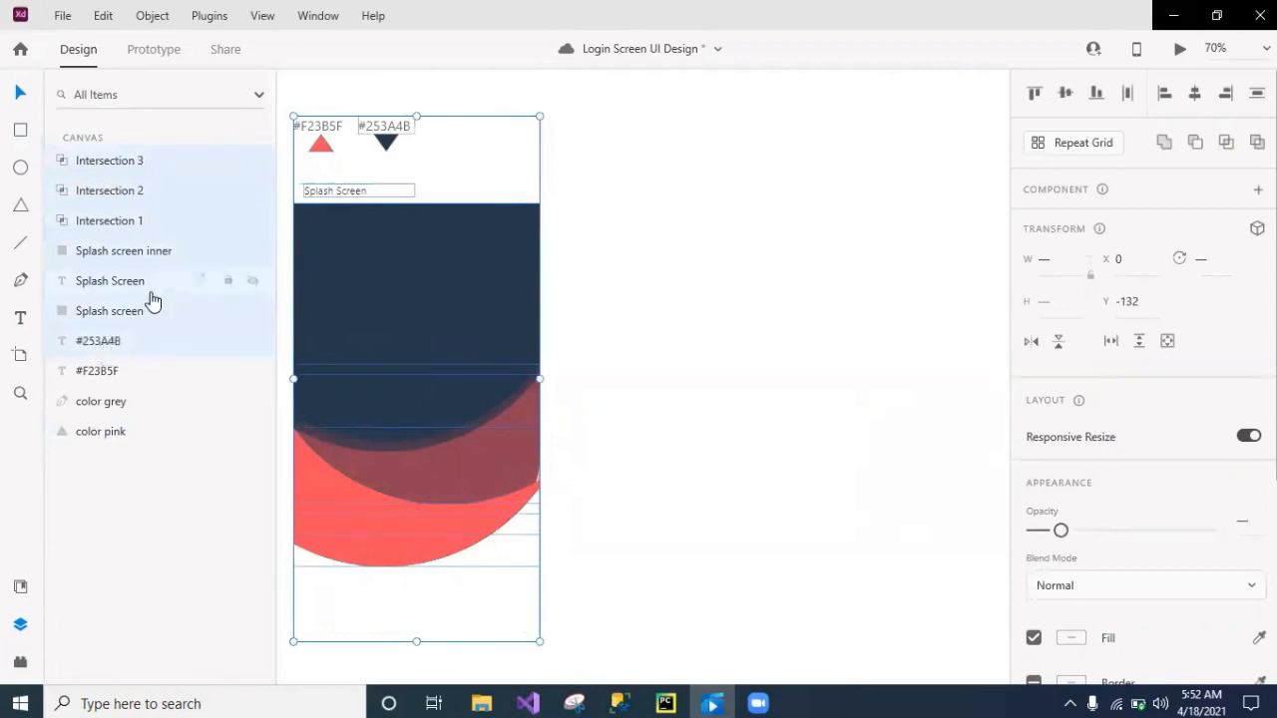
{"action": "left_click", "coordinate": [123, 344]}
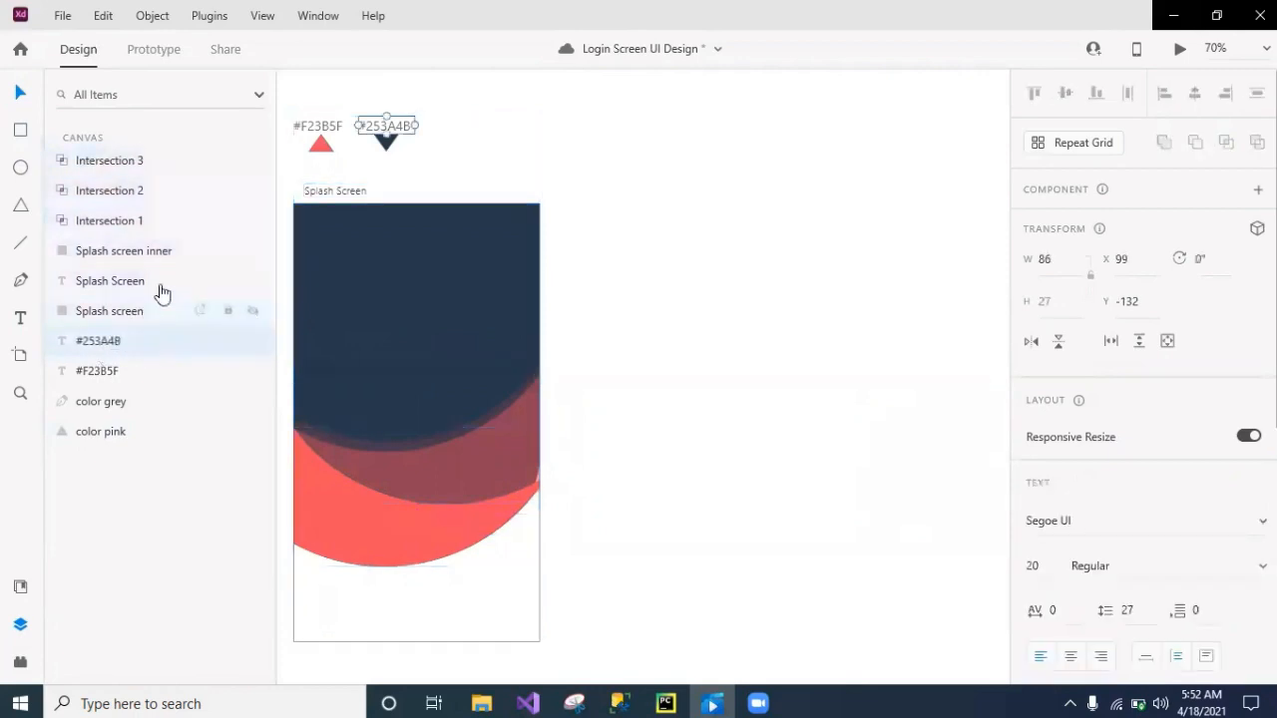
- Group the three Intersection crescents, Splash screen inner, the Splash Screen label and the Splash screen rectangle together
{"action": "left_click", "coordinate": [143, 312]}
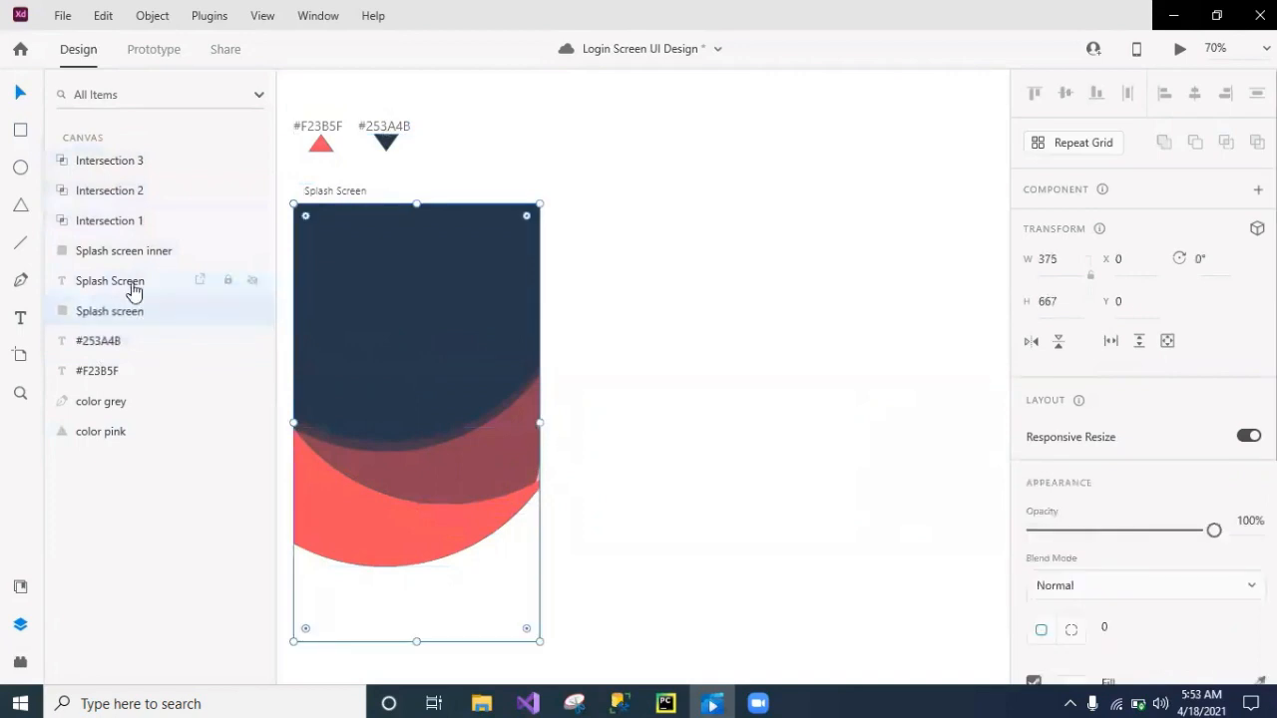
{"action": "left_click", "coordinate": [126, 263], "text": "shift"}
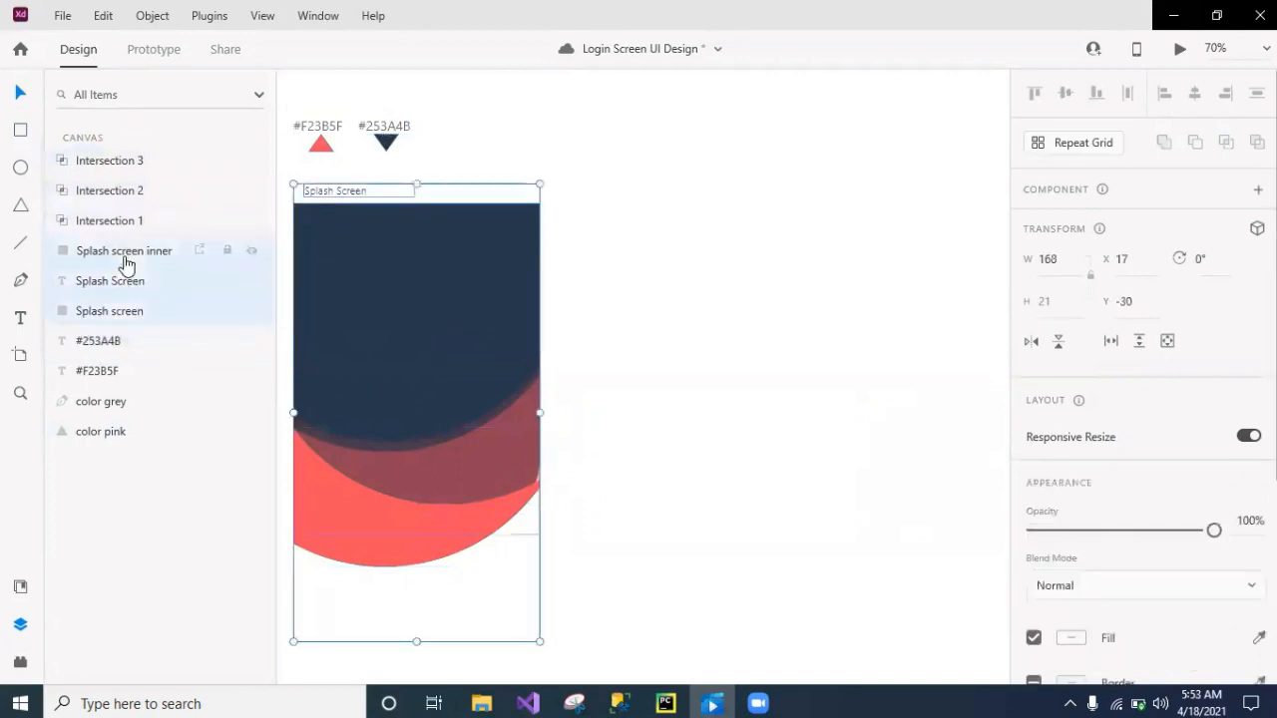
{"action": "left_click_drag", "start_coordinate": [126, 263], "coordinate": [128, 196]}
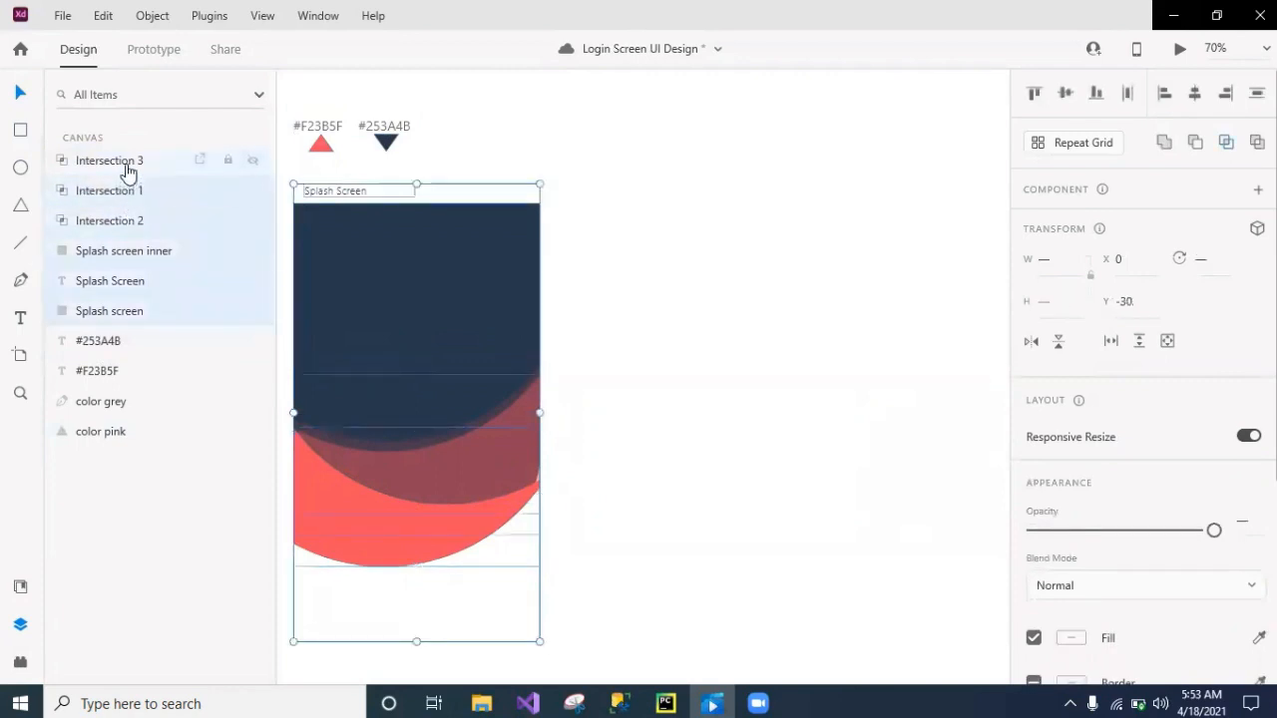
{"action": "left_click", "coordinate": [123, 168], "text": "shift"}
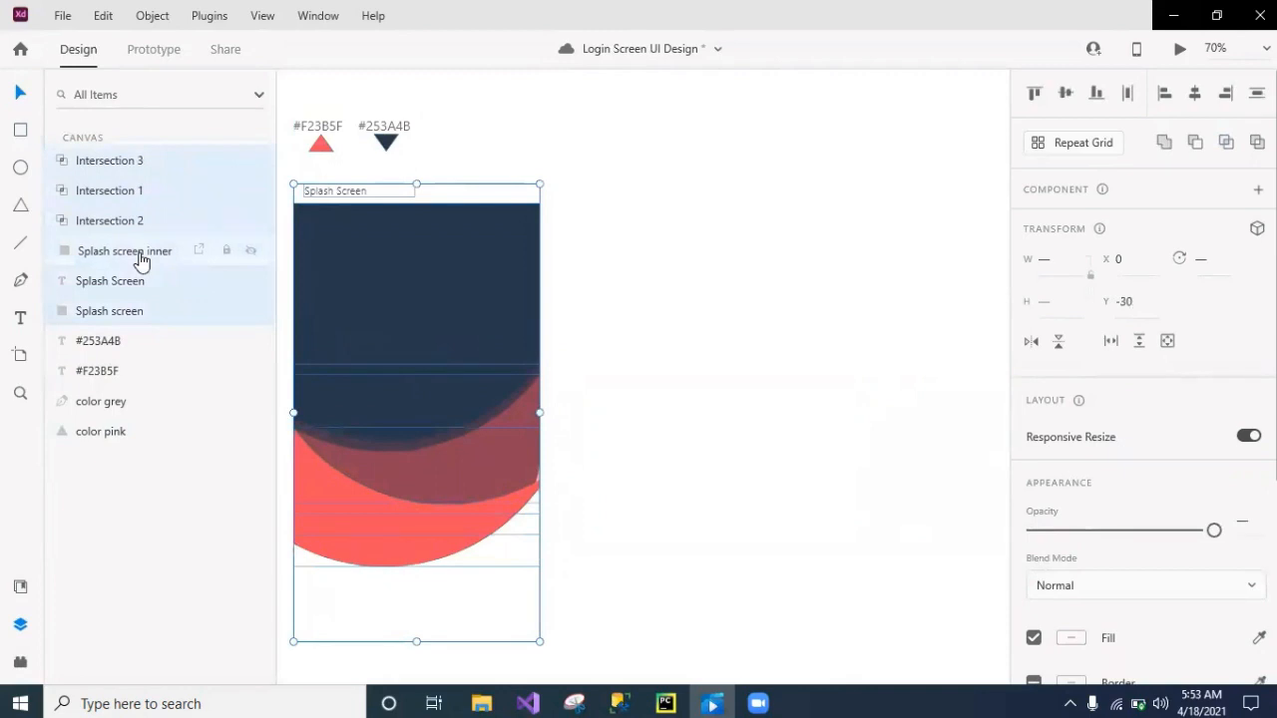
{"action": "right_click", "coordinate": [141, 259]}
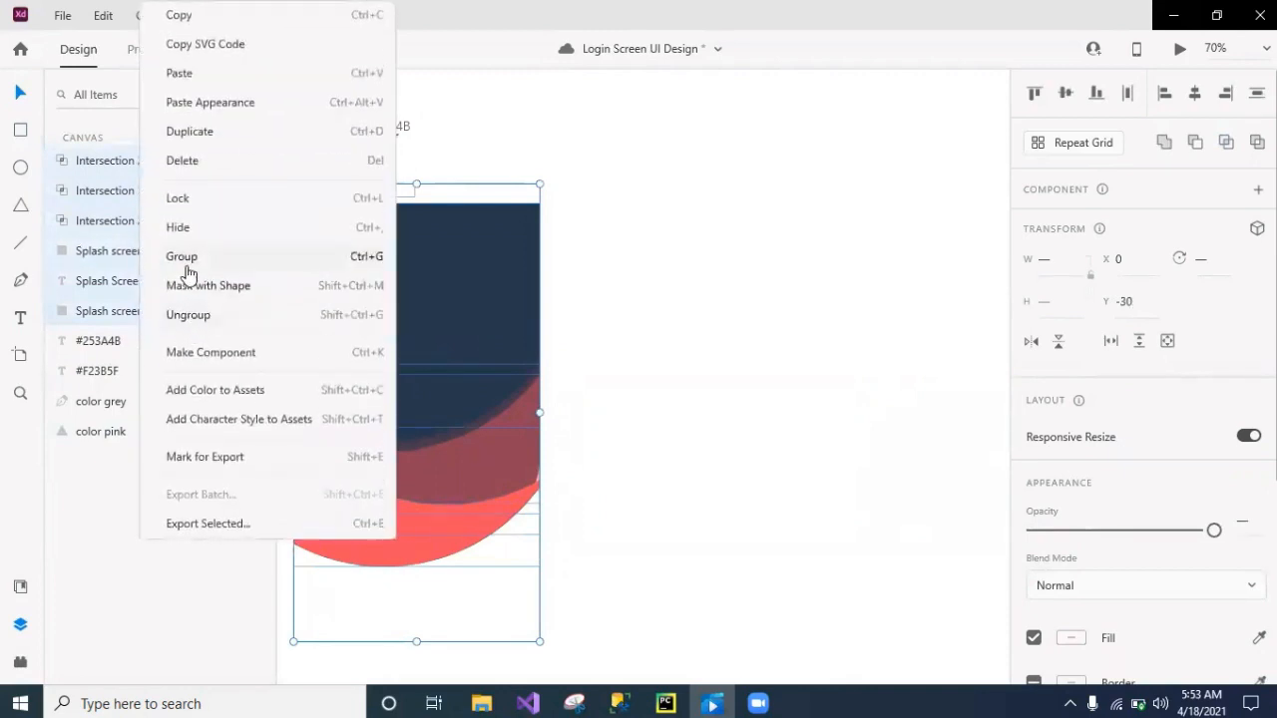
{"action": "left_click", "coordinate": [187, 262]}
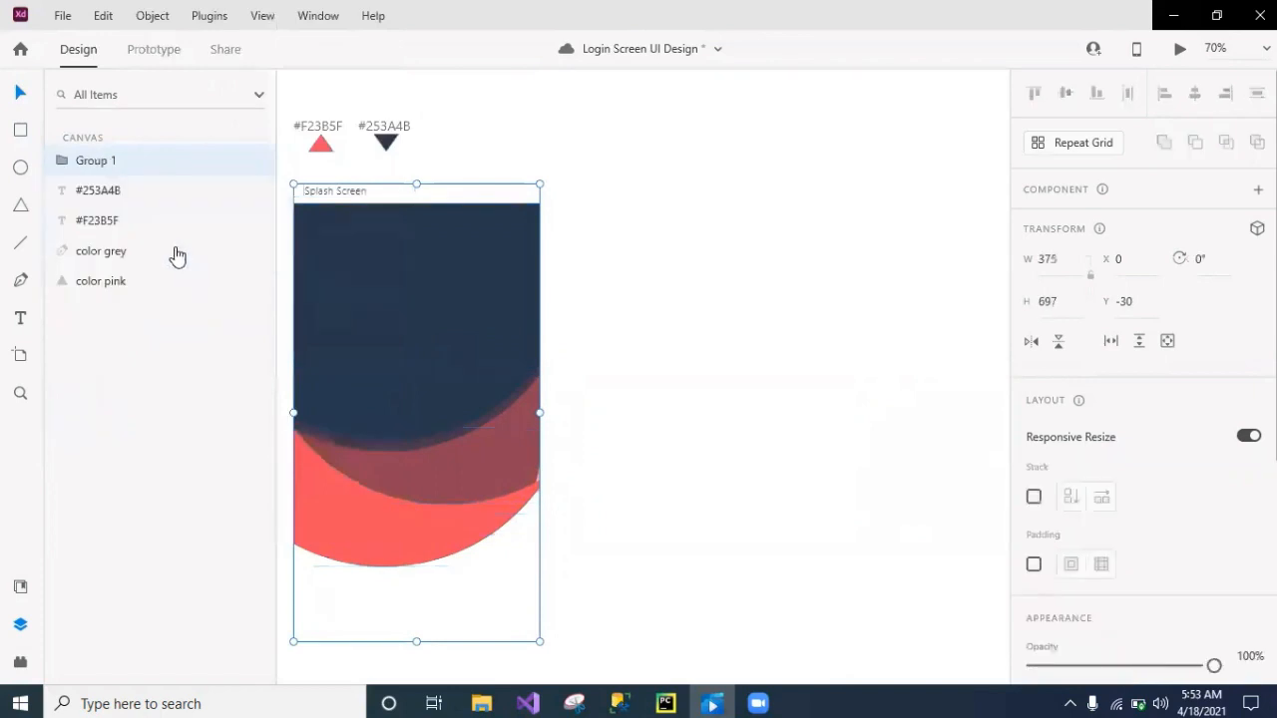
- Rename the new splash screen group as Screen1
{"action": "right_click", "coordinate": [127, 172]}
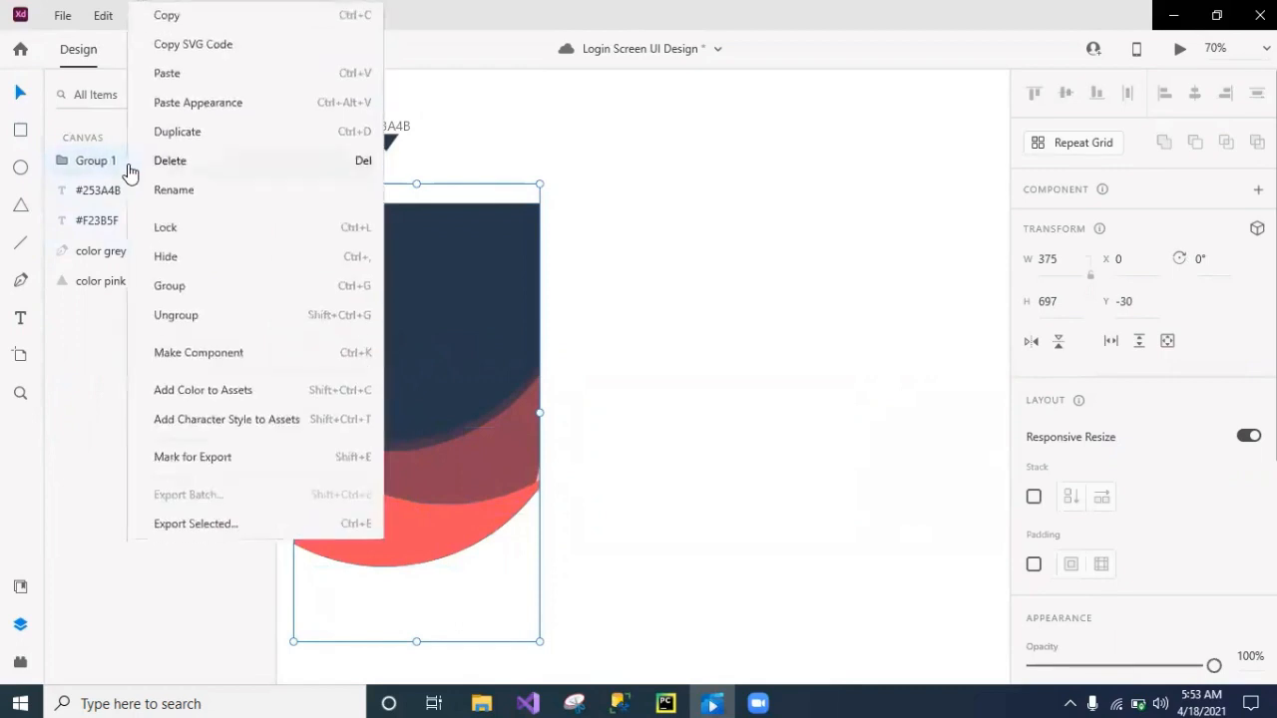
{"action": "left_click", "coordinate": [175, 203]}
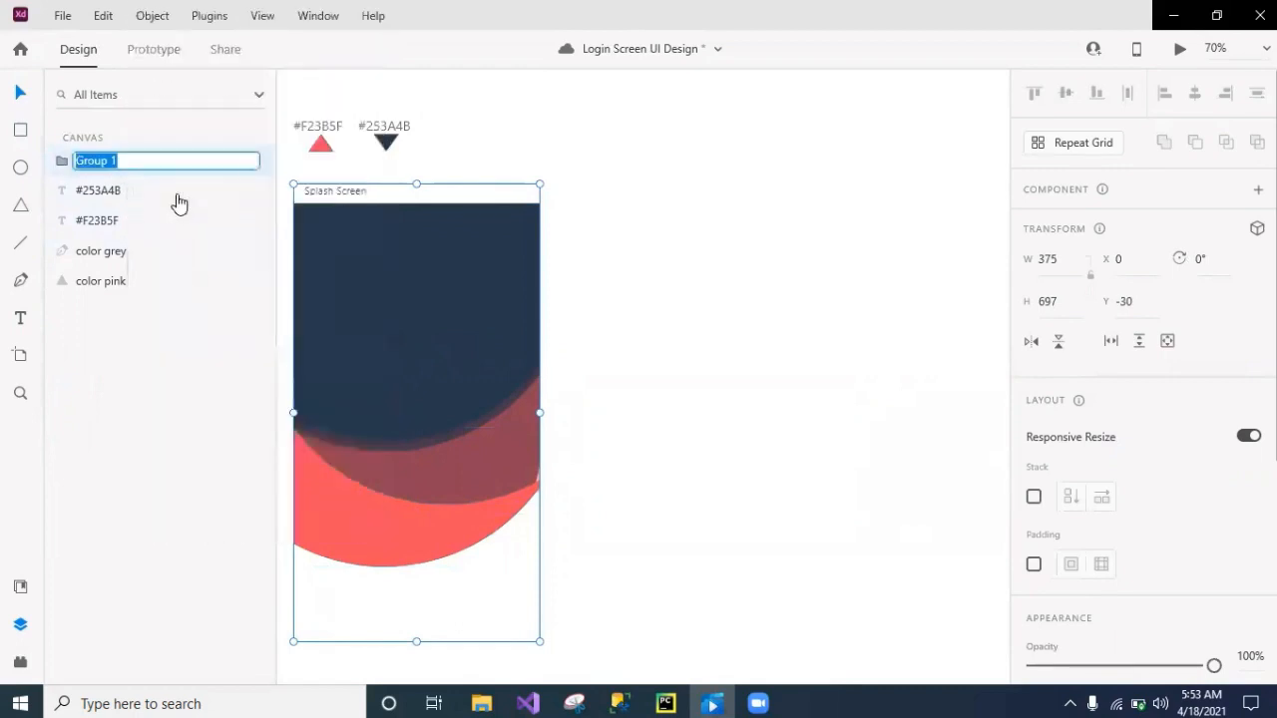
{"action": "type", "text": "Sc"}
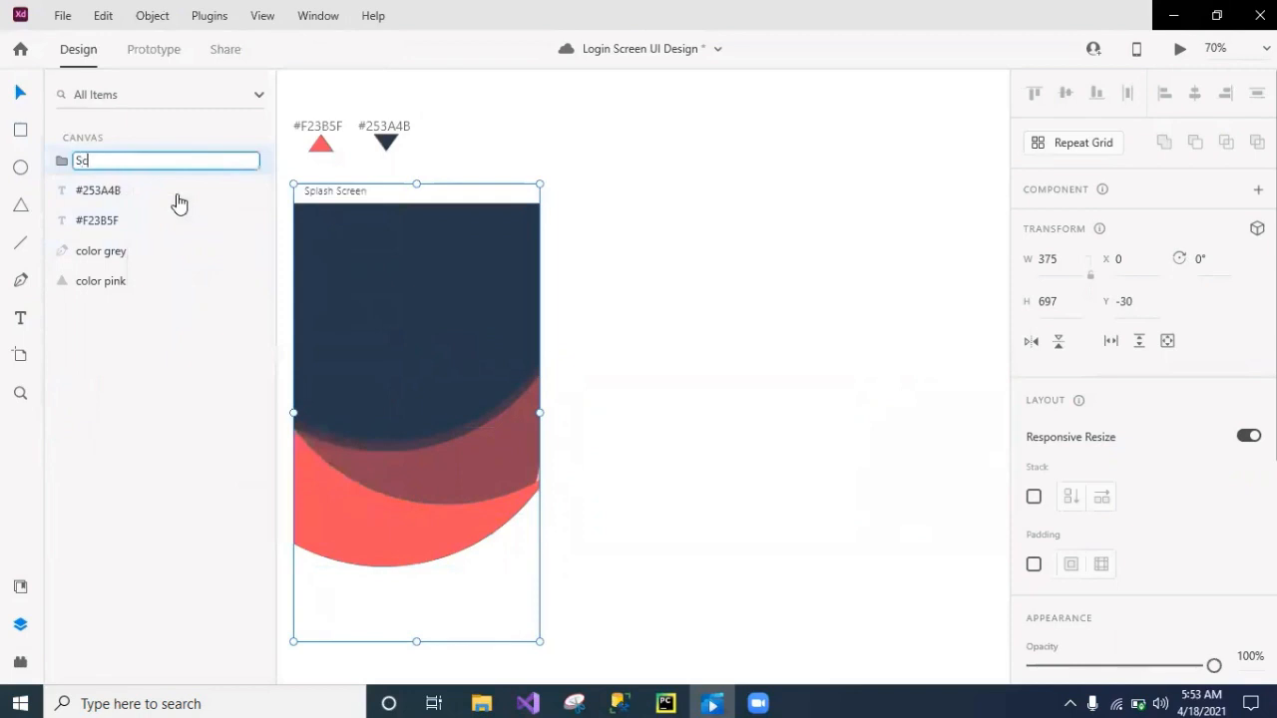
{"action": "type", "text": "reen1"}
{"action": "key", "text": "Return"}
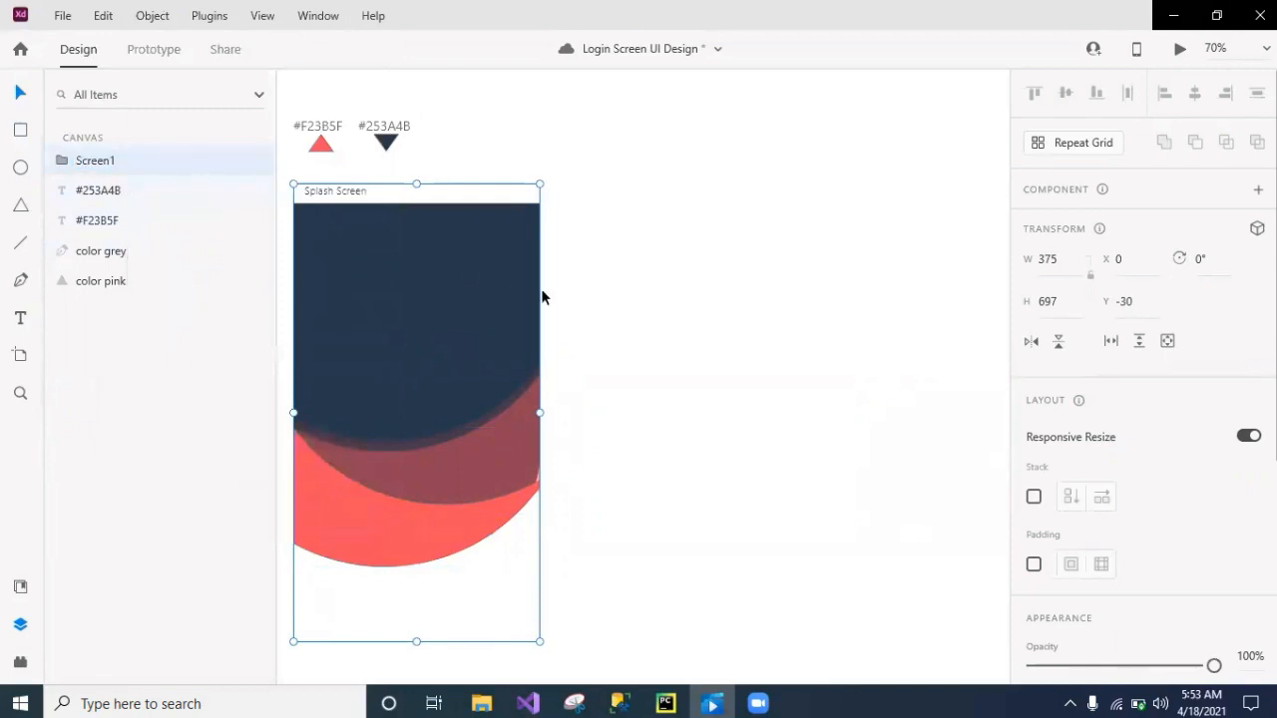
- Move the Screen1 group to Y 0, keeping it at X 0, and deselect it
{"action": "mouse_move", "coordinate": [482, 300]}
{"action": "left_mouse_down"}
{"action": "mouse_move", "coordinate": [642, 305]}
{"action": "mouse_move", "coordinate": [433, 314]}
{"action": "mouse_move", "coordinate": [468, 292]}
{"action": "left_mouse_up"}
{"action": "key", "text": "shift+Left"}
{"action": "key", "text": "shift+Up"}
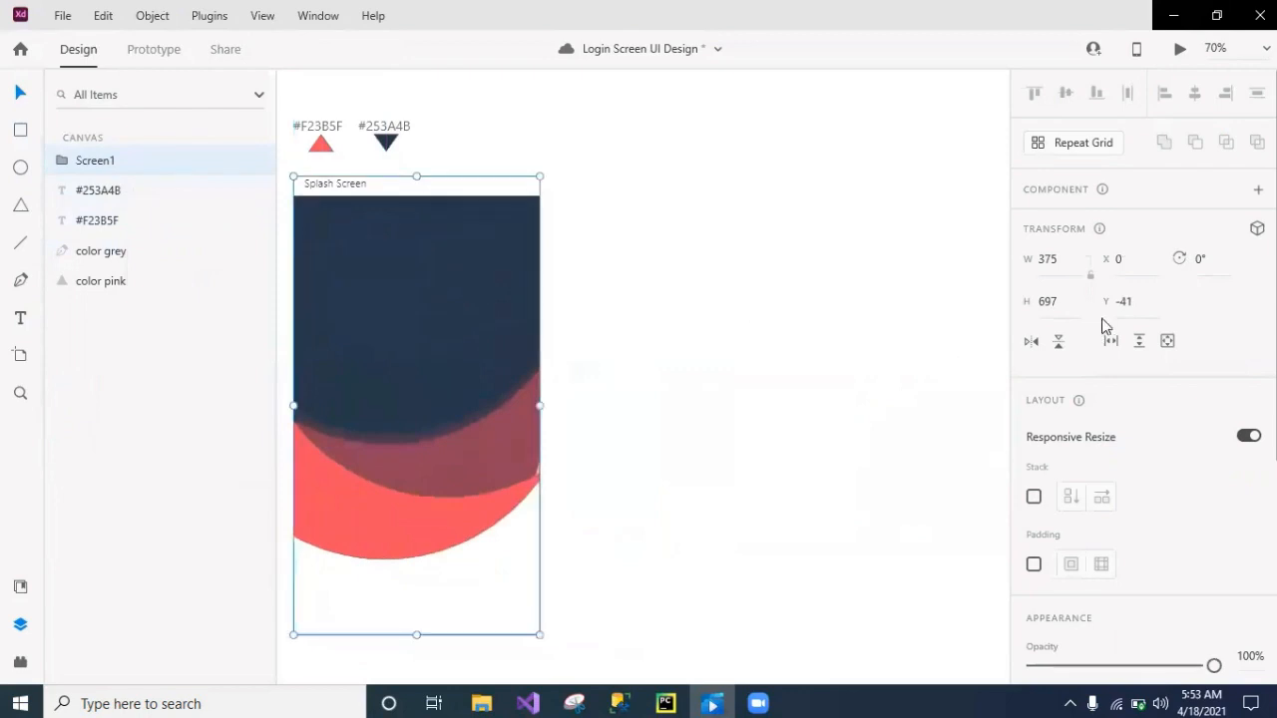
{"action": "left_click", "coordinate": [1140, 308]}
{"action": "type", "text": "0"}
{"action": "key", "text": "Return"}
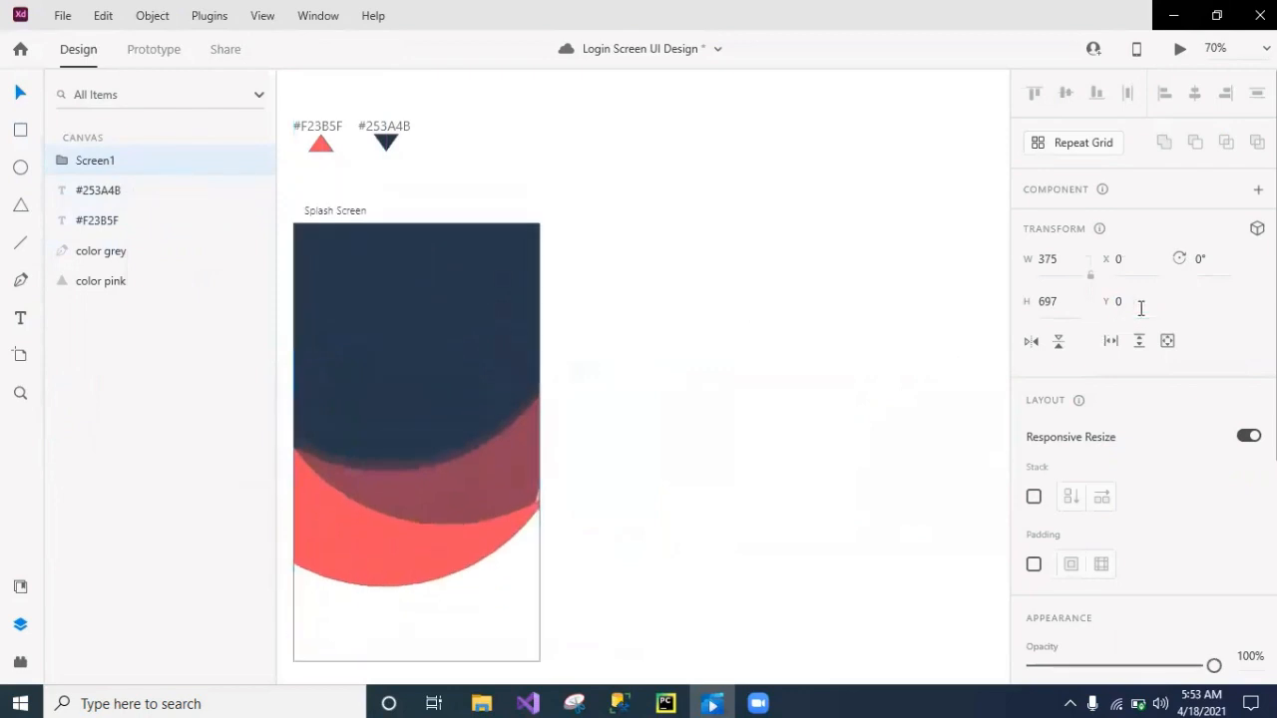
{"action": "left_click", "coordinate": [871, 362]}
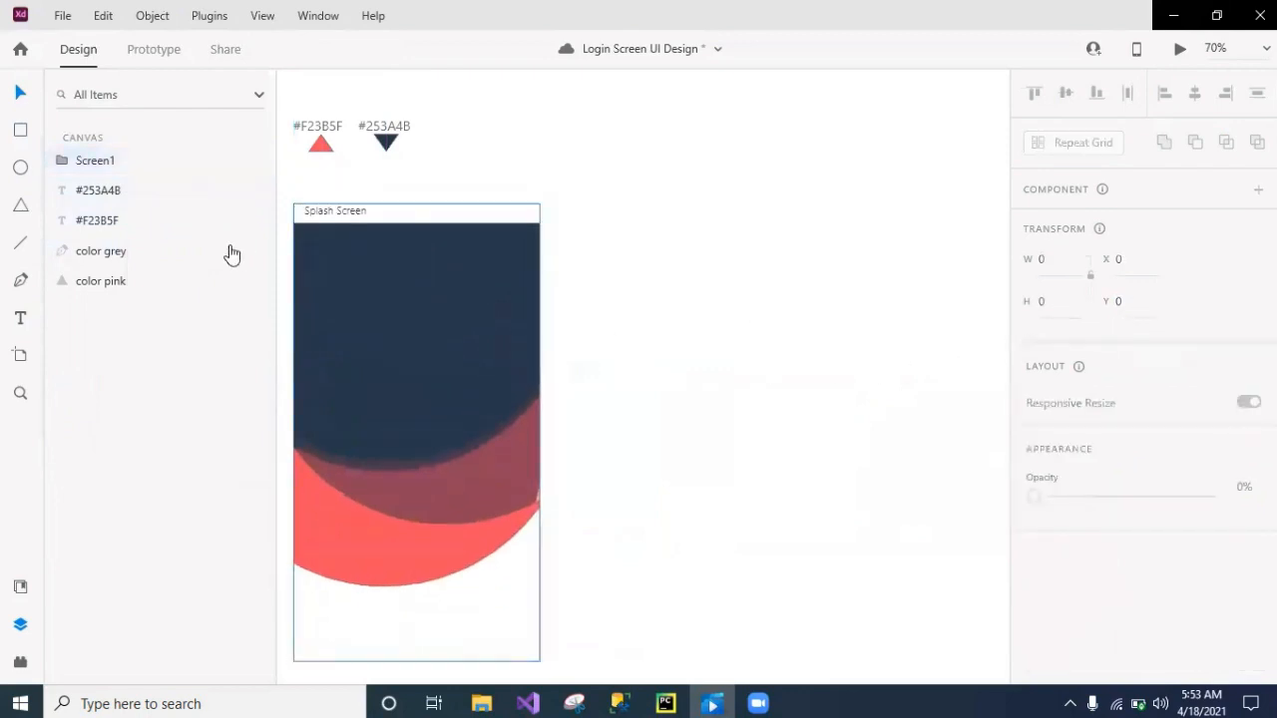
- Add the text "Welocme!" on the upper part of the dark blue background and fill it with white #FFFFFF
{"action": "left_click", "coordinate": [17, 324]}
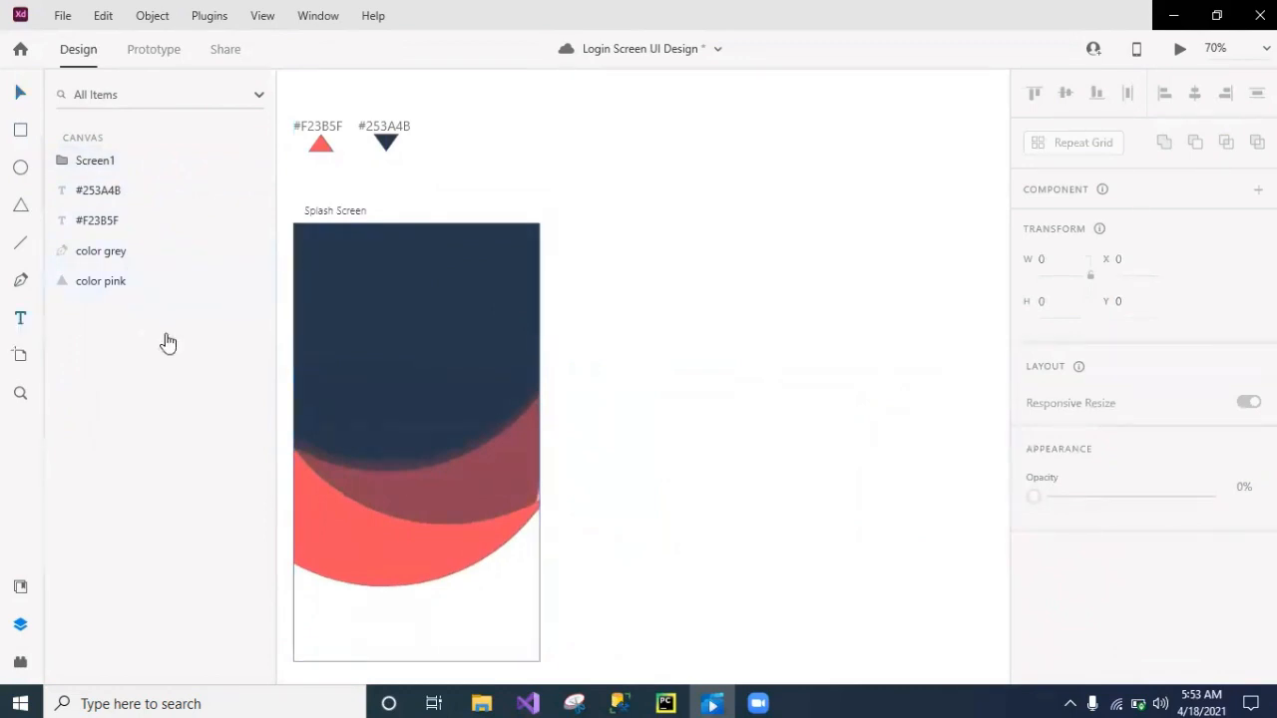
{"action": "left_click", "coordinate": [320, 278]}
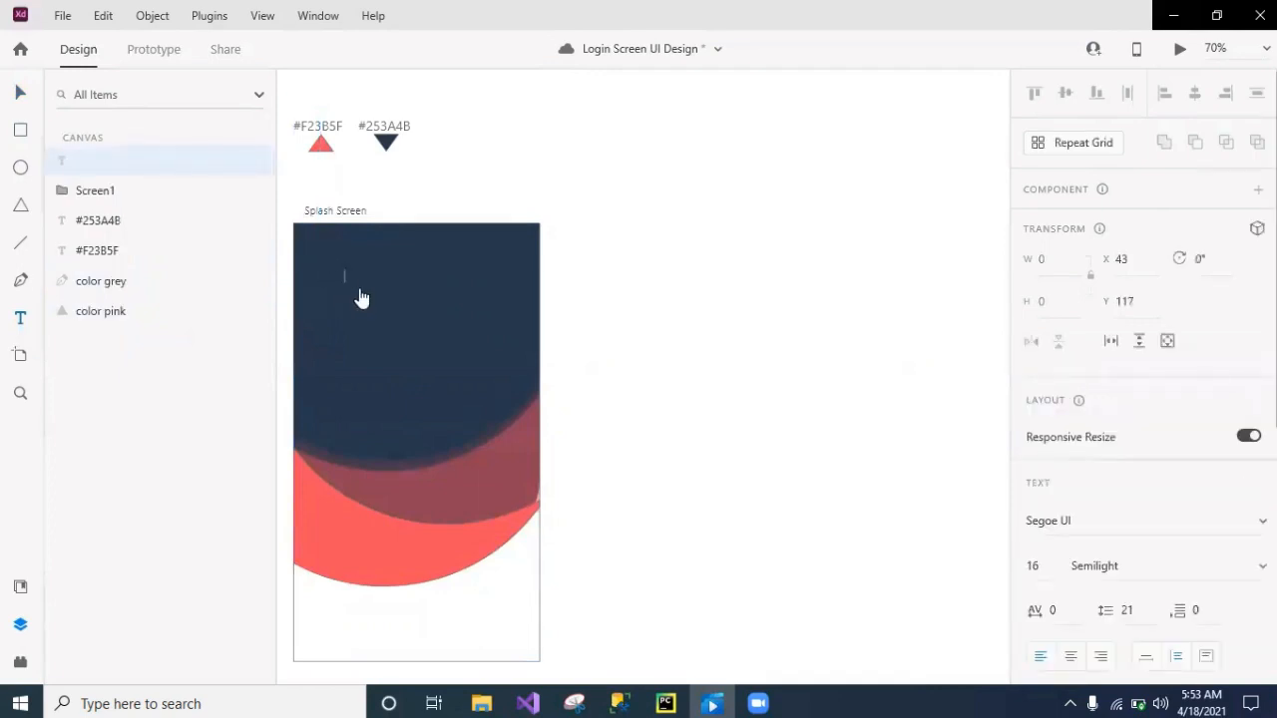
{"action": "type", "text": "Welocme!"}
{"action": "key", "text": "Escape"}
{"action": "scroll", "coordinate": [1080, 654], "scroll_direction": "down", "scroll_amount": 5}
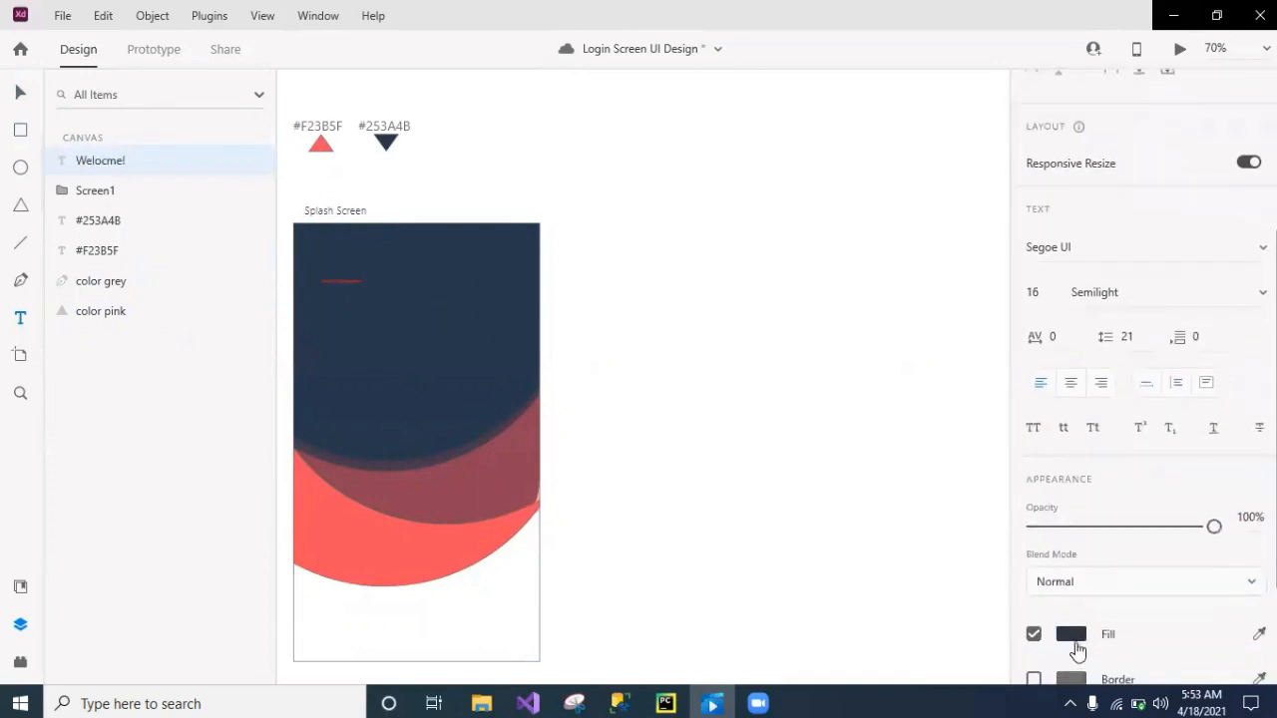
{"action": "left_click", "coordinate": [1072, 649]}
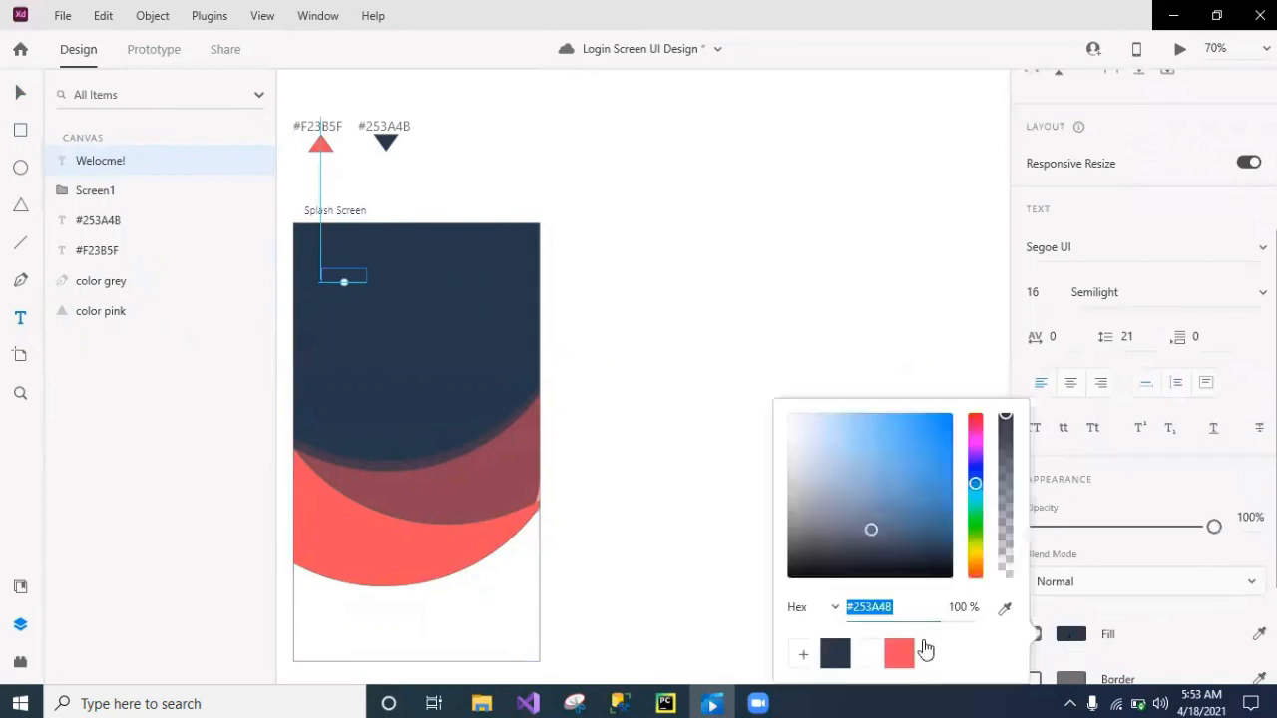
{"action": "left_click", "coordinate": [867, 653]}
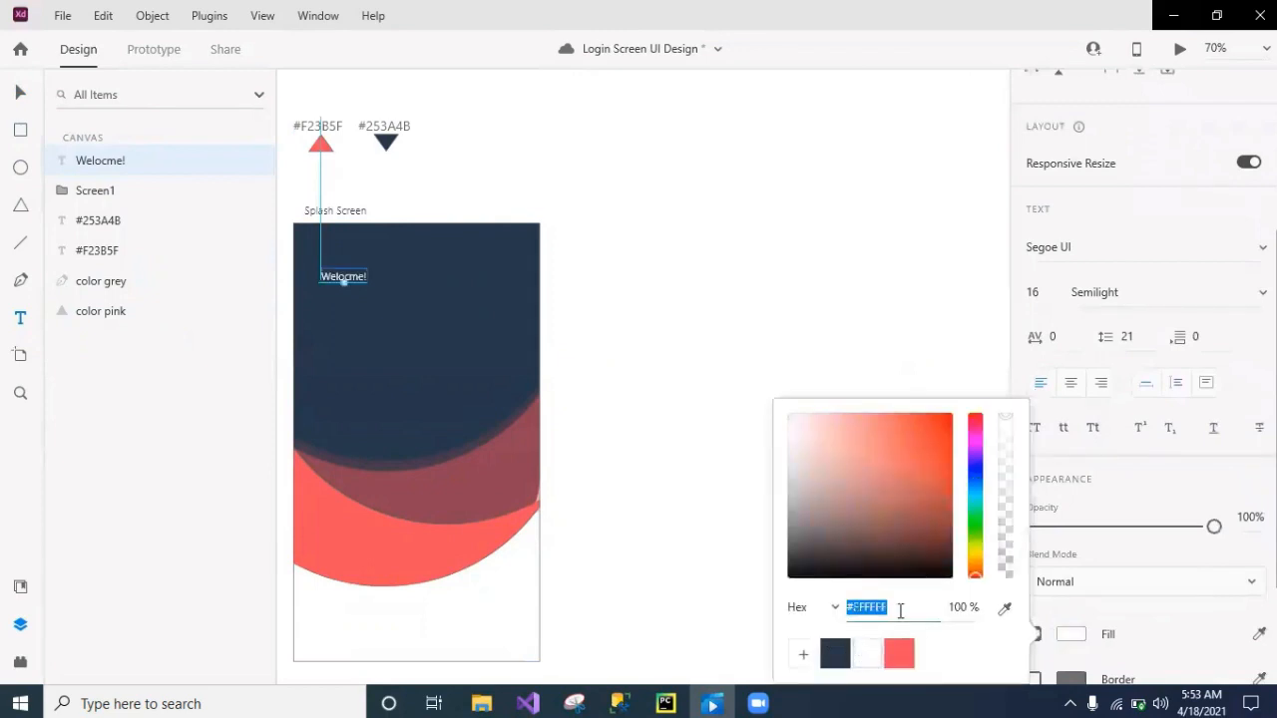
{"action": "left_click", "coordinate": [882, 331]}
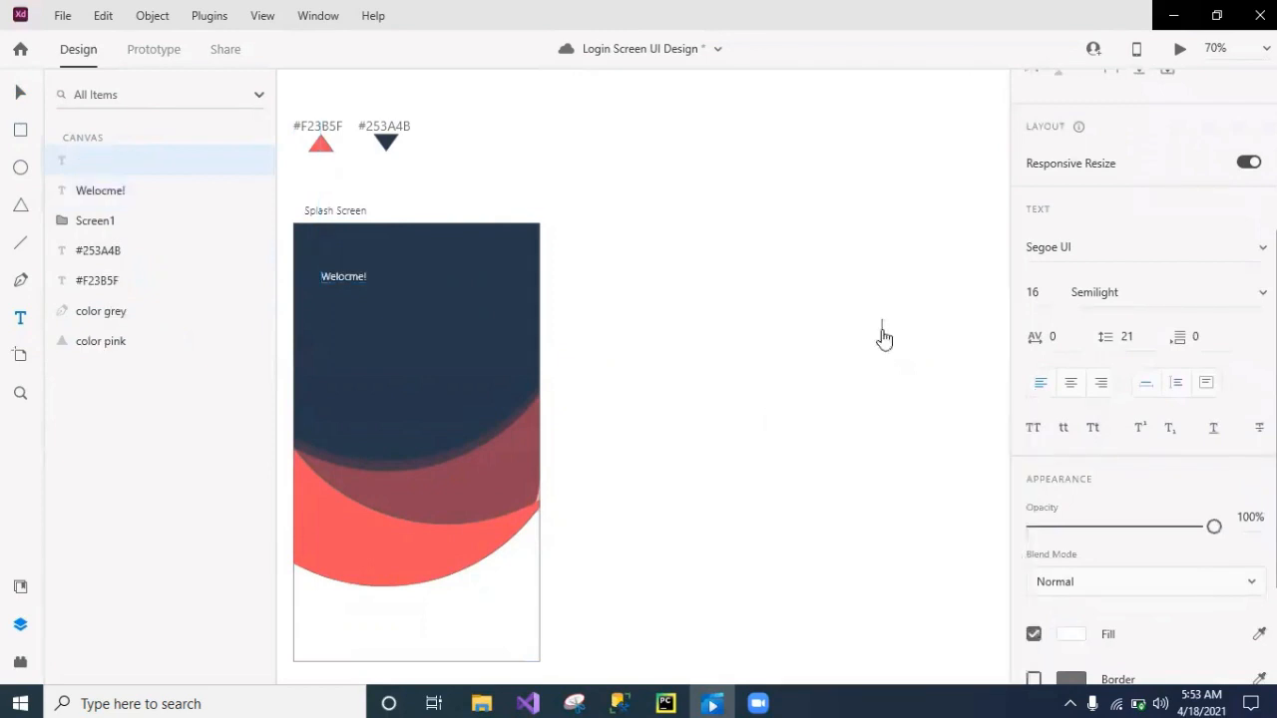
{"action": "left_click", "coordinate": [1042, 296]}
{"action": "key", "text": "BackSpace"}
{"action": "left_click", "coordinate": [1095, 293]}
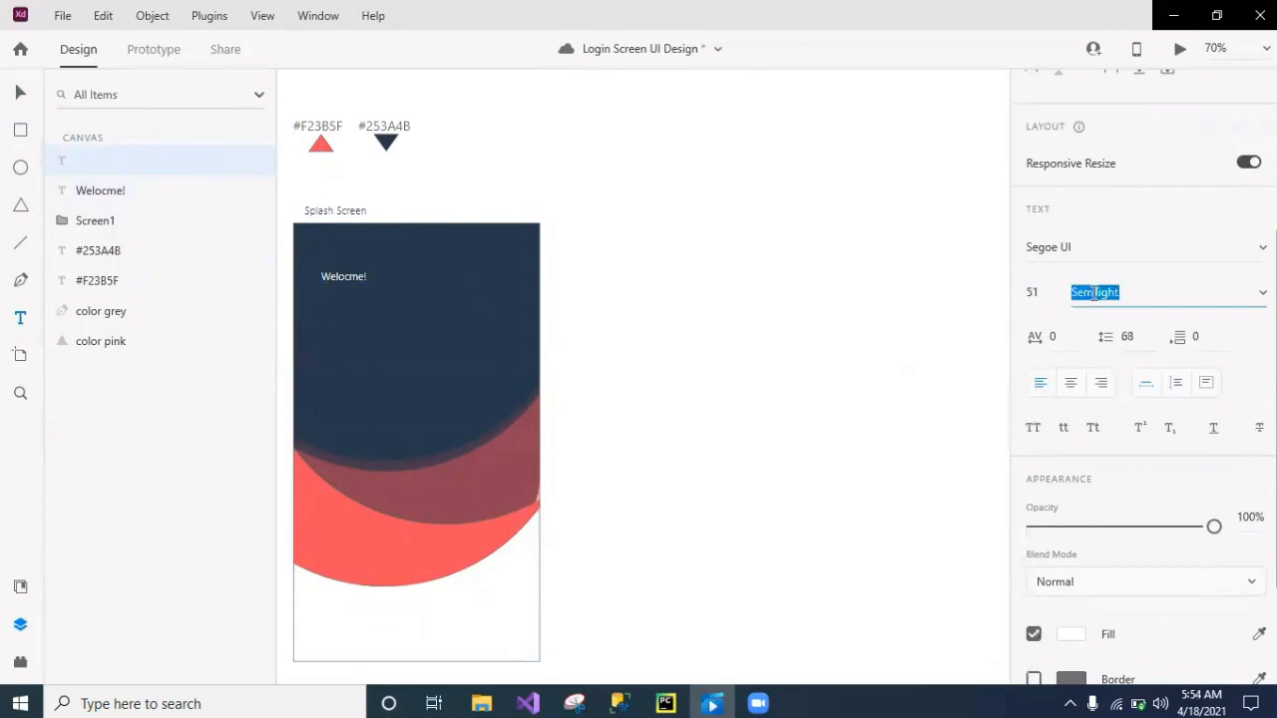
{"action": "left_click", "coordinate": [973, 305]}
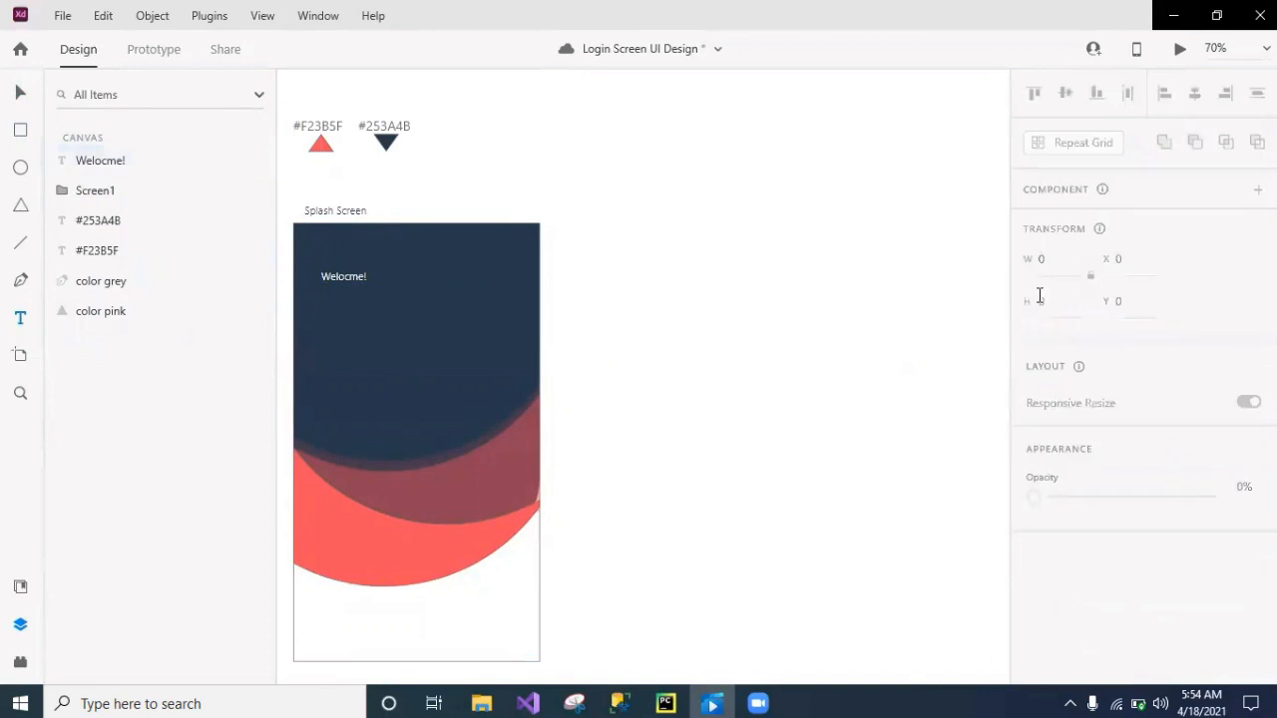
- Try to set the "Welocme!" text to size 51 in Bold without selecting its characters, and undo the attempt
{"action": "left_click", "coordinate": [362, 277]}
{"action": "left_click", "coordinate": [361, 280]}
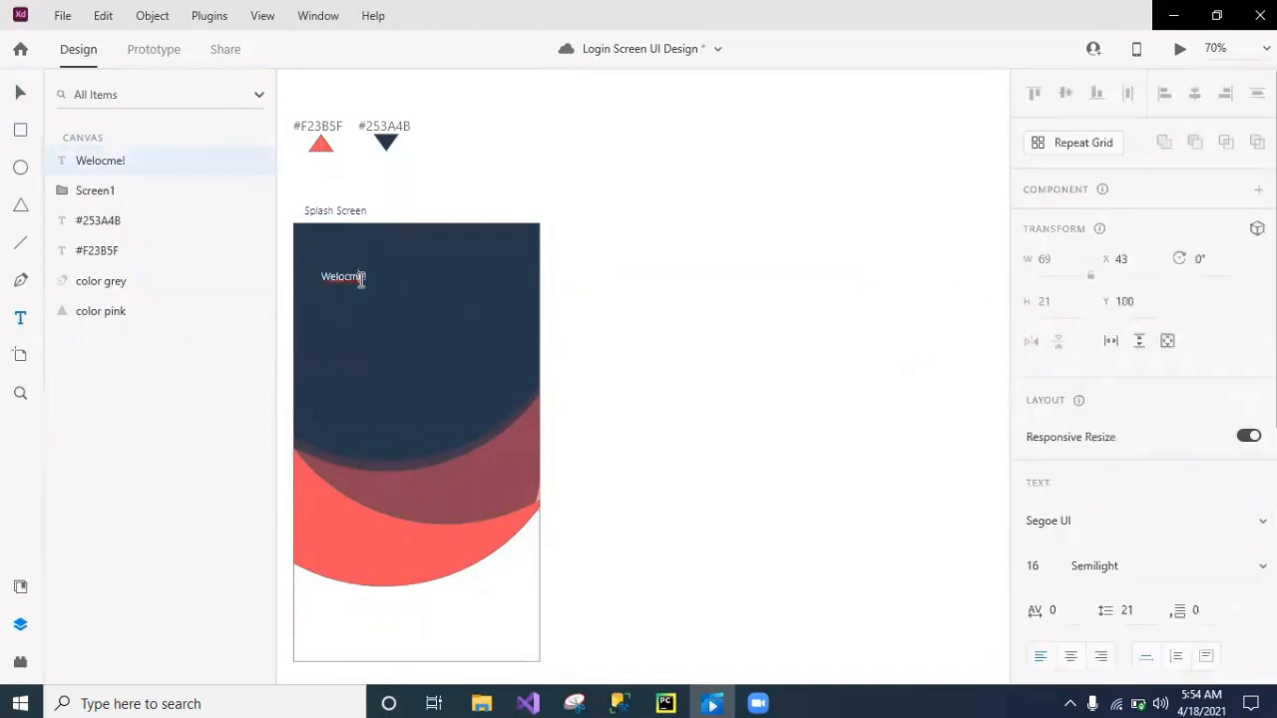
{"action": "left_click", "coordinate": [1036, 566]}
{"action": "key", "text": "BackSpace"}
{"action": "key", "text": "Return"}
{"action": "left_click", "coordinate": [1116, 567]}
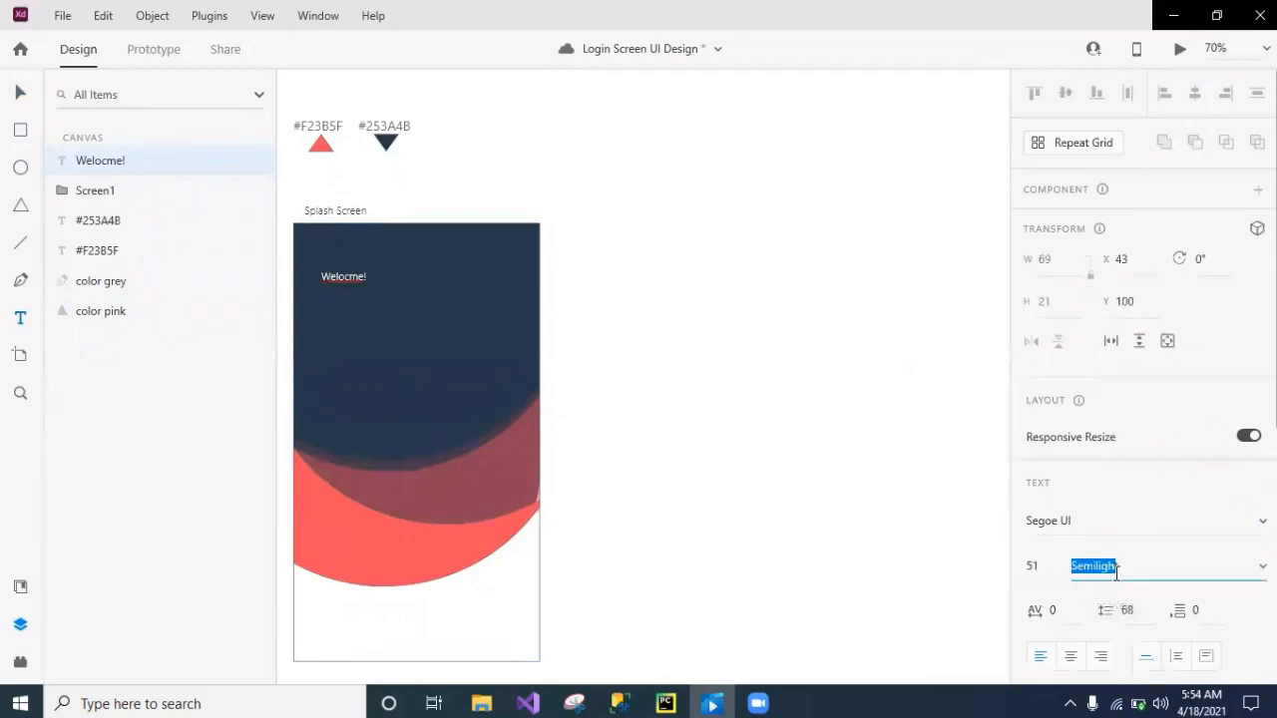
{"action": "left_click", "coordinate": [1263, 566]}
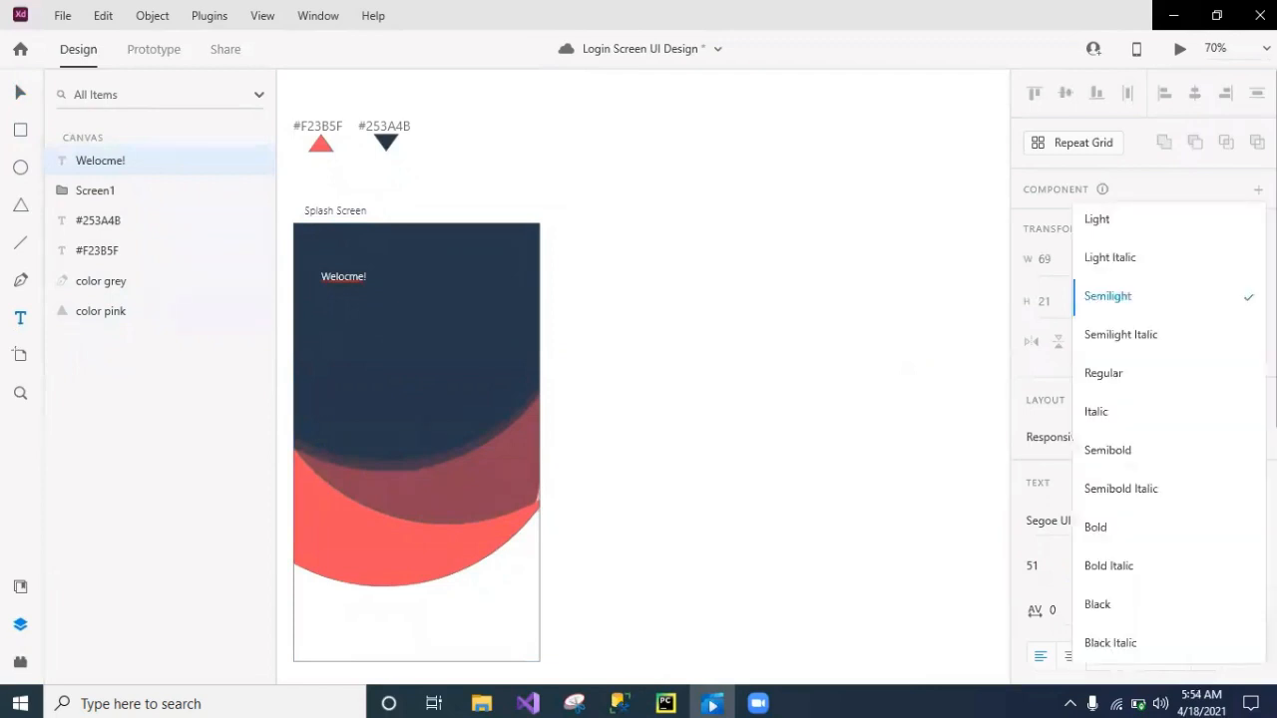
{"action": "left_click", "coordinate": [1146, 527]}
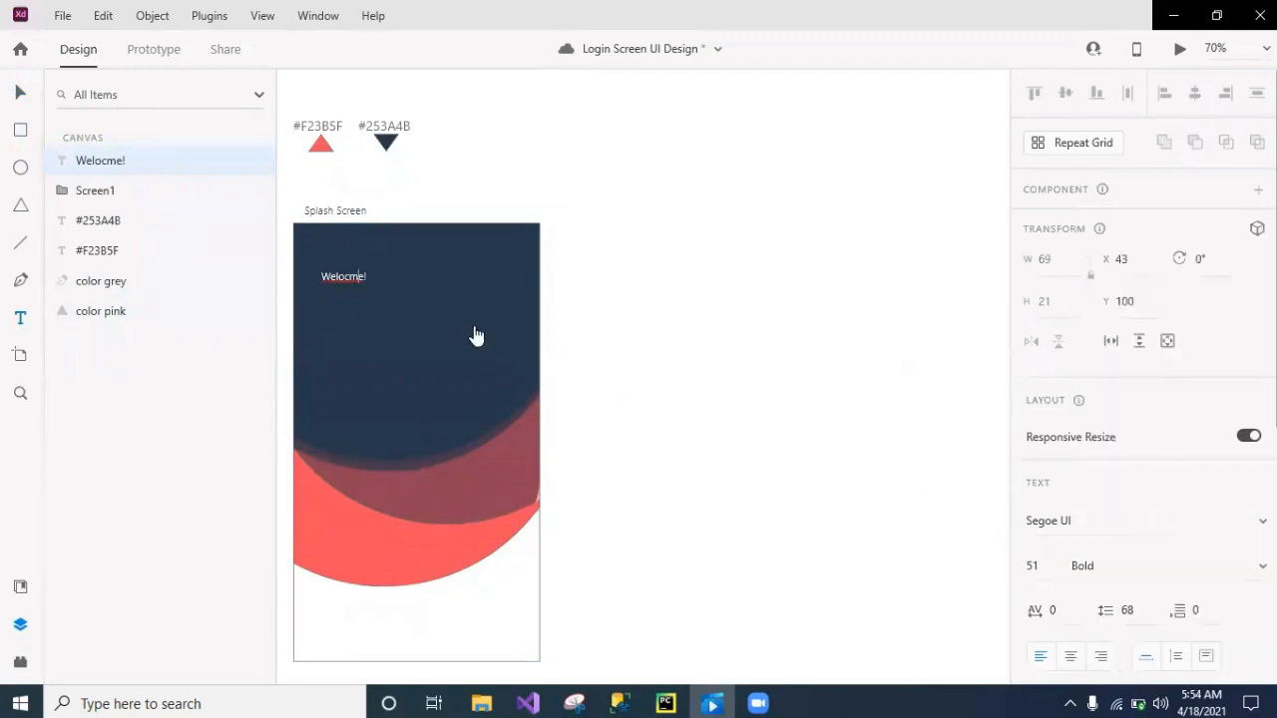
{"action": "key", "text": "ctrl+z"}
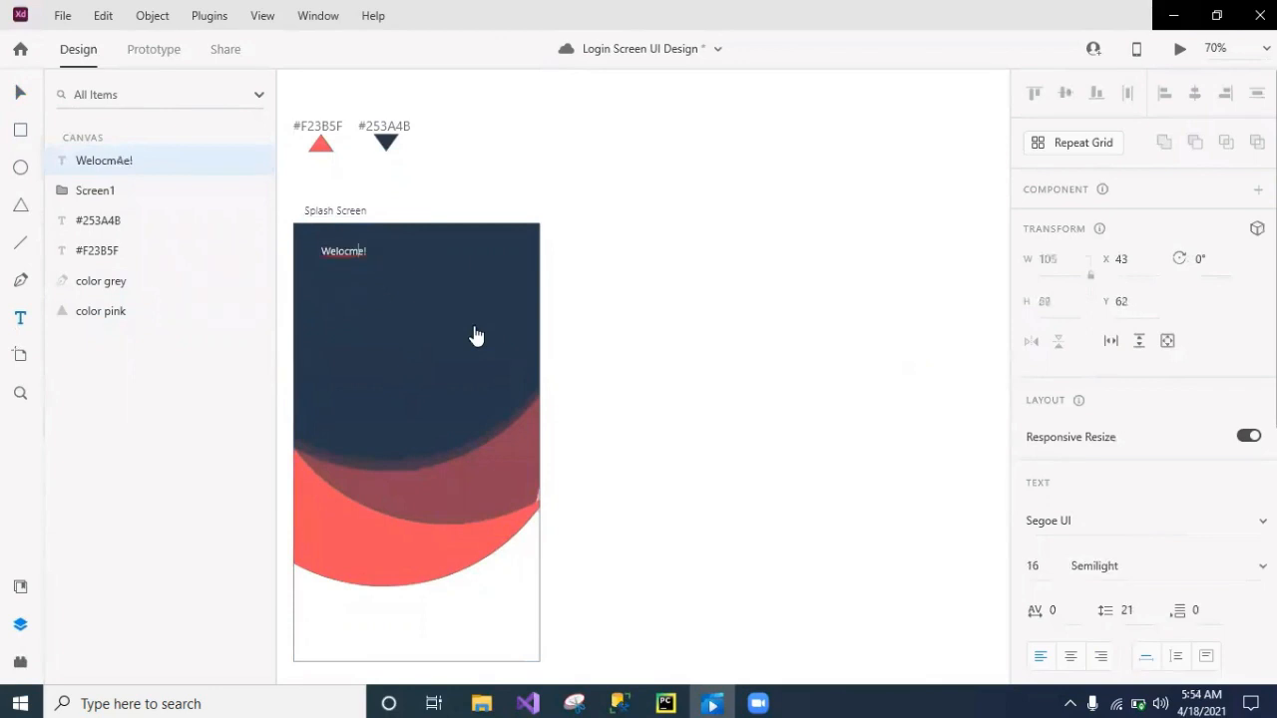
{"action": "type", "text": "A"}
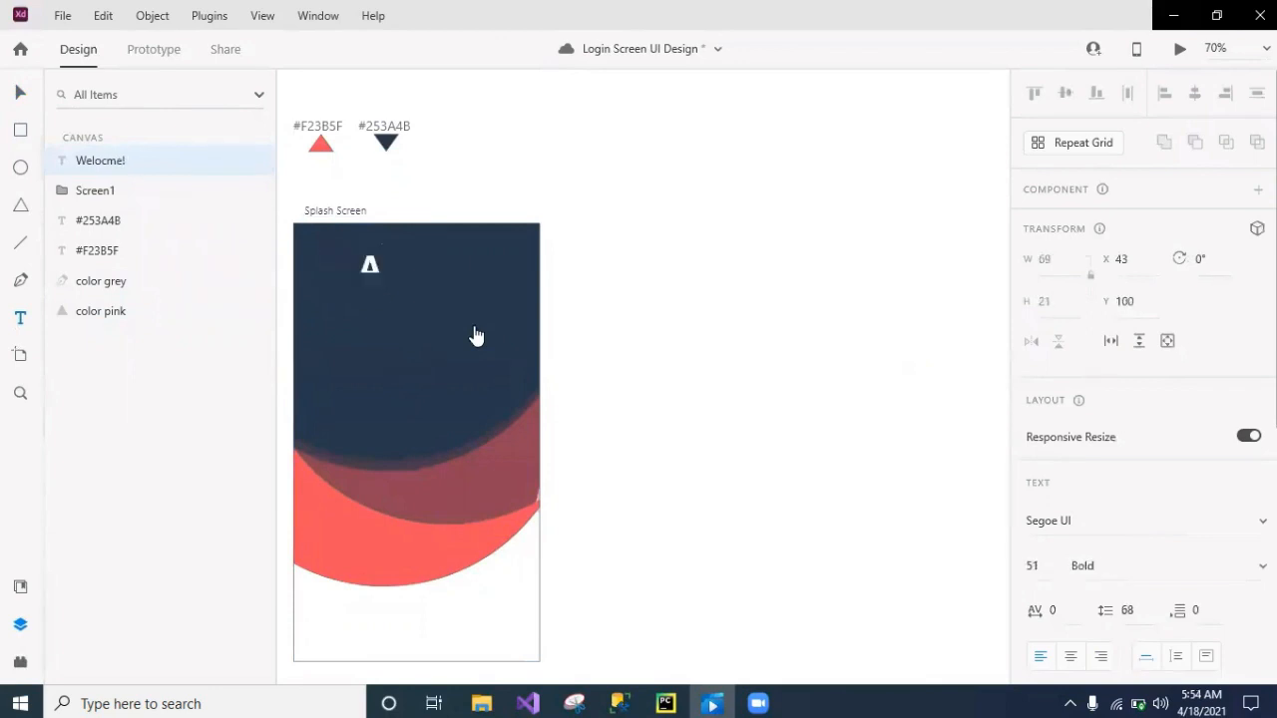
{"action": "key", "text": "ctrl+z"}
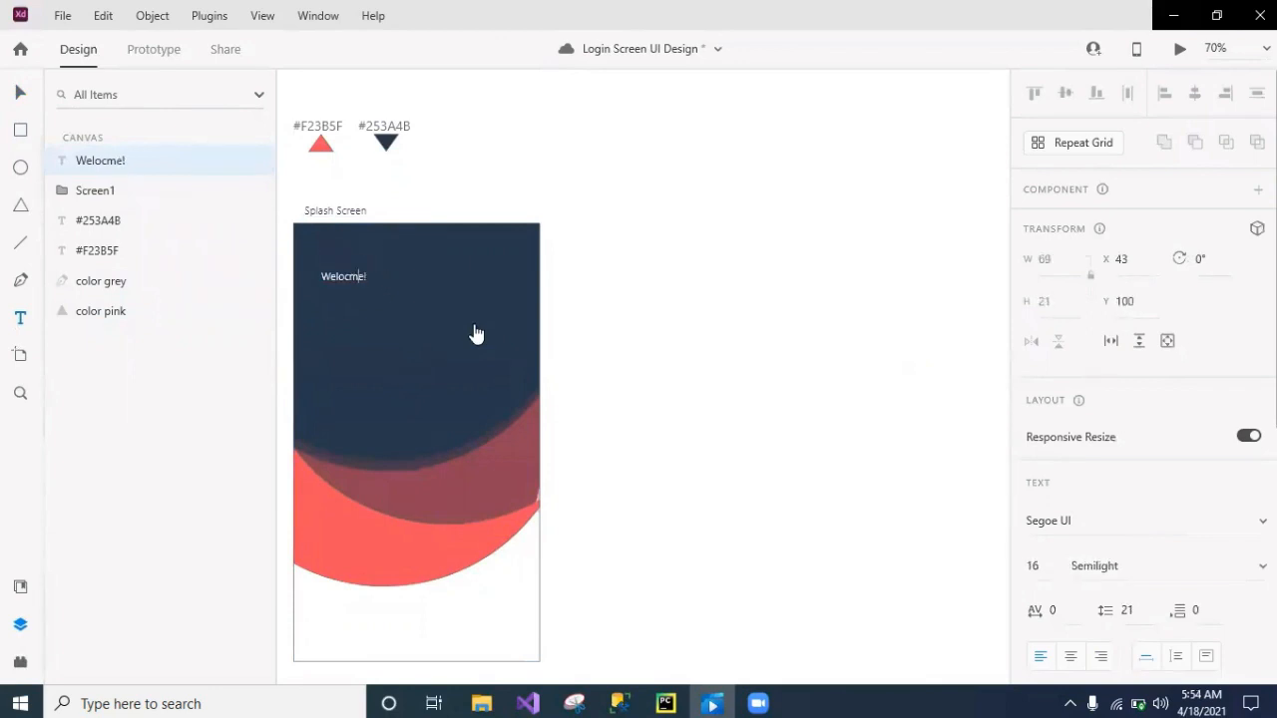
- Set all of the "Welocme!" text to size 51 in the Bold weight
{"action": "key", "text": "ctrl+a"}
{"action": "left_click", "coordinate": [1038, 571]}
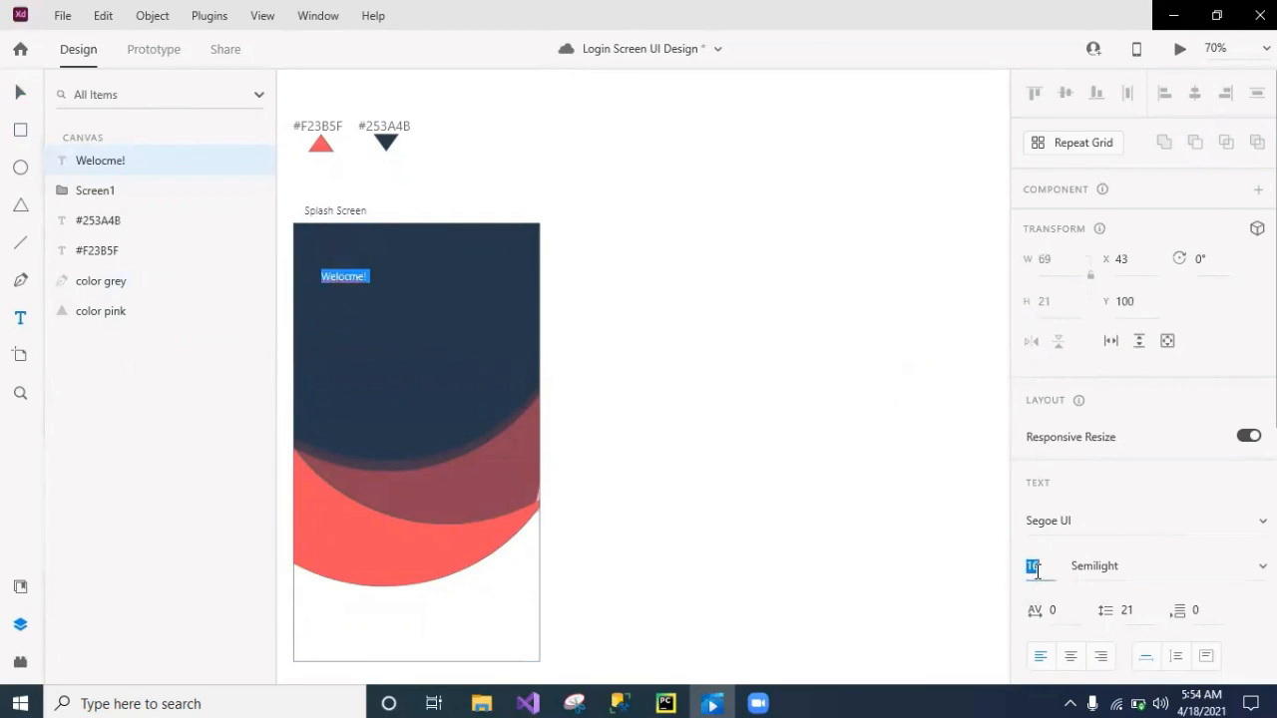
{"action": "key", "text": "BackSpace"}
{"action": "key", "text": "Return"}
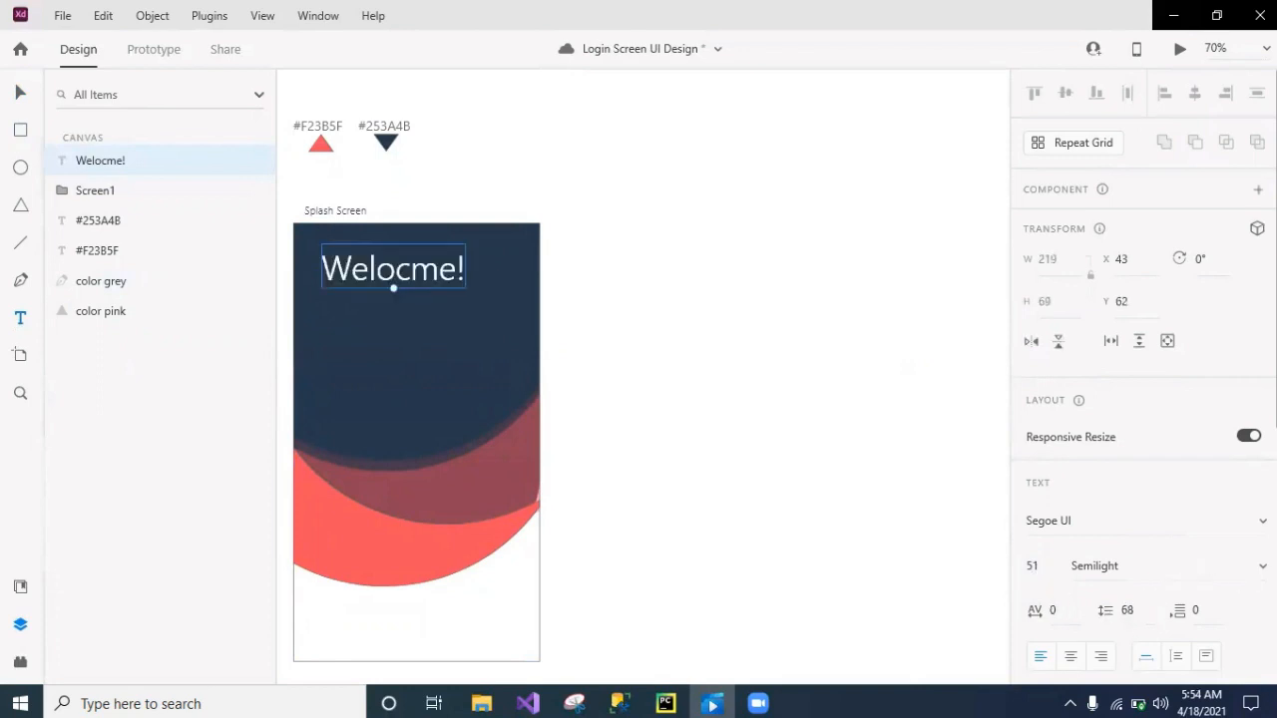
{"action": "left_click", "coordinate": [1259, 566]}
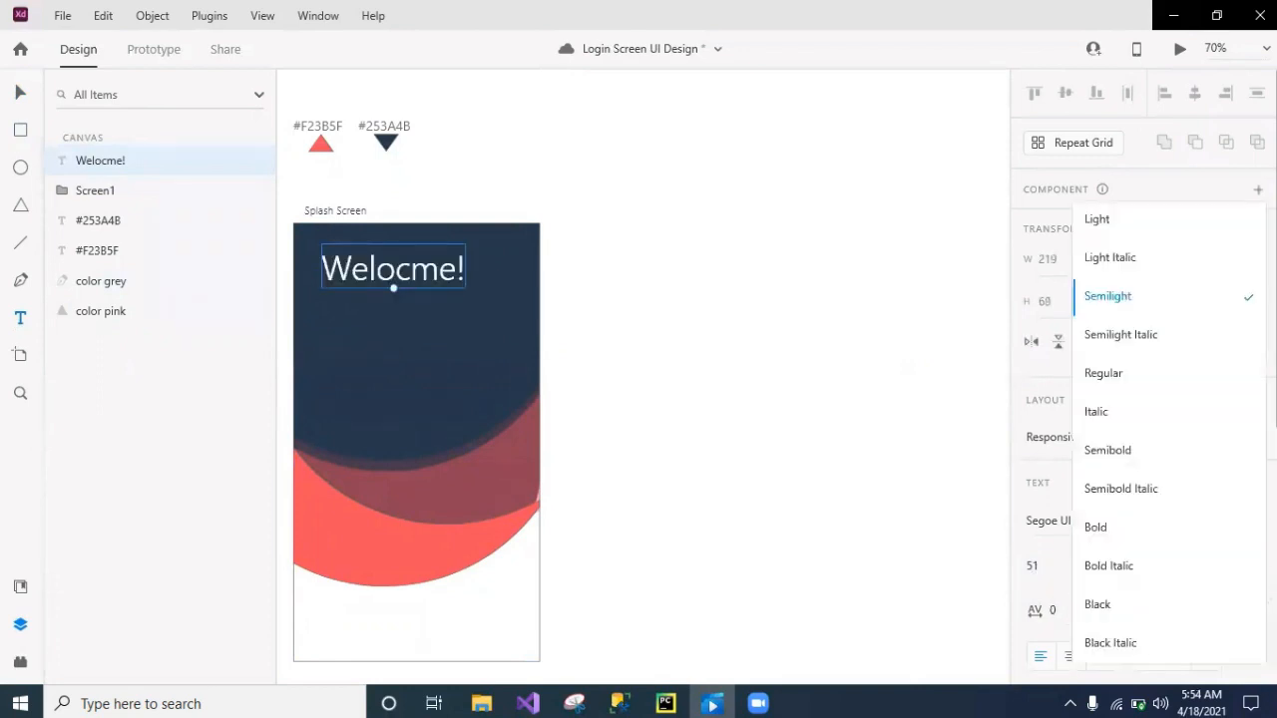
{"action": "left_click", "coordinate": [1170, 533]}
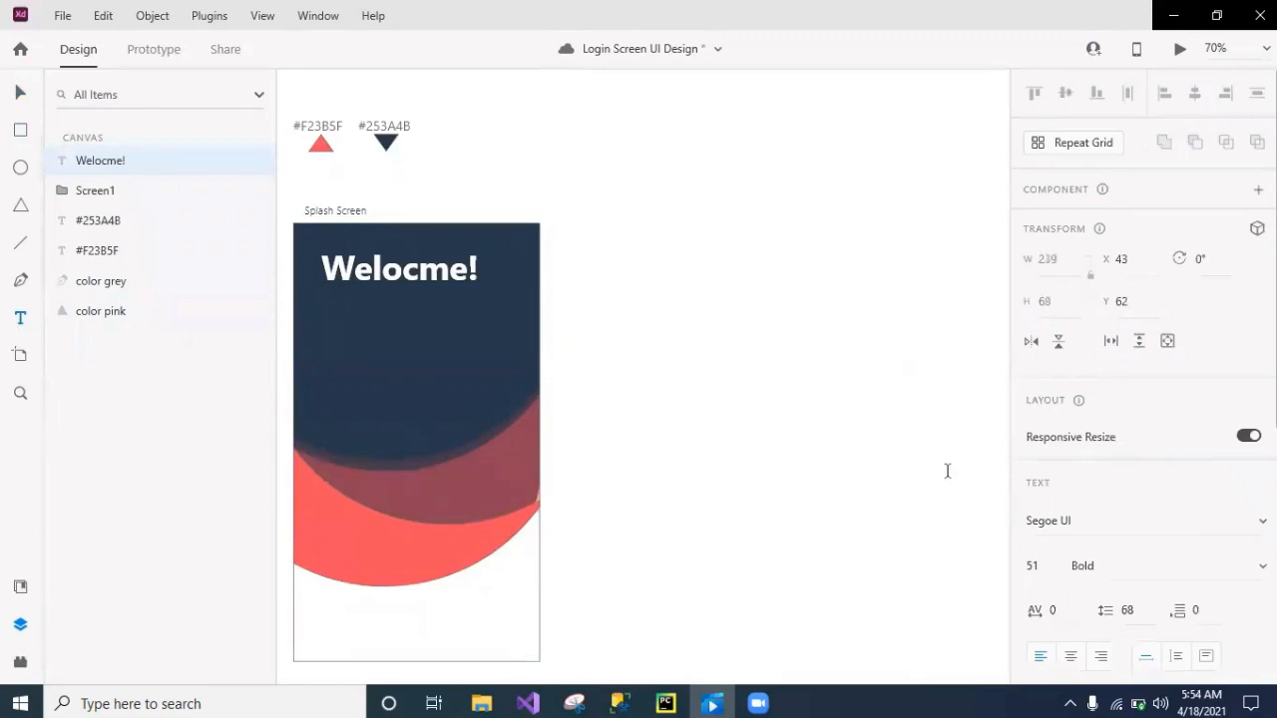
- Correct the spelling of the white heading to "Welcome!"
{"action": "double_click", "coordinate": [423, 268]}
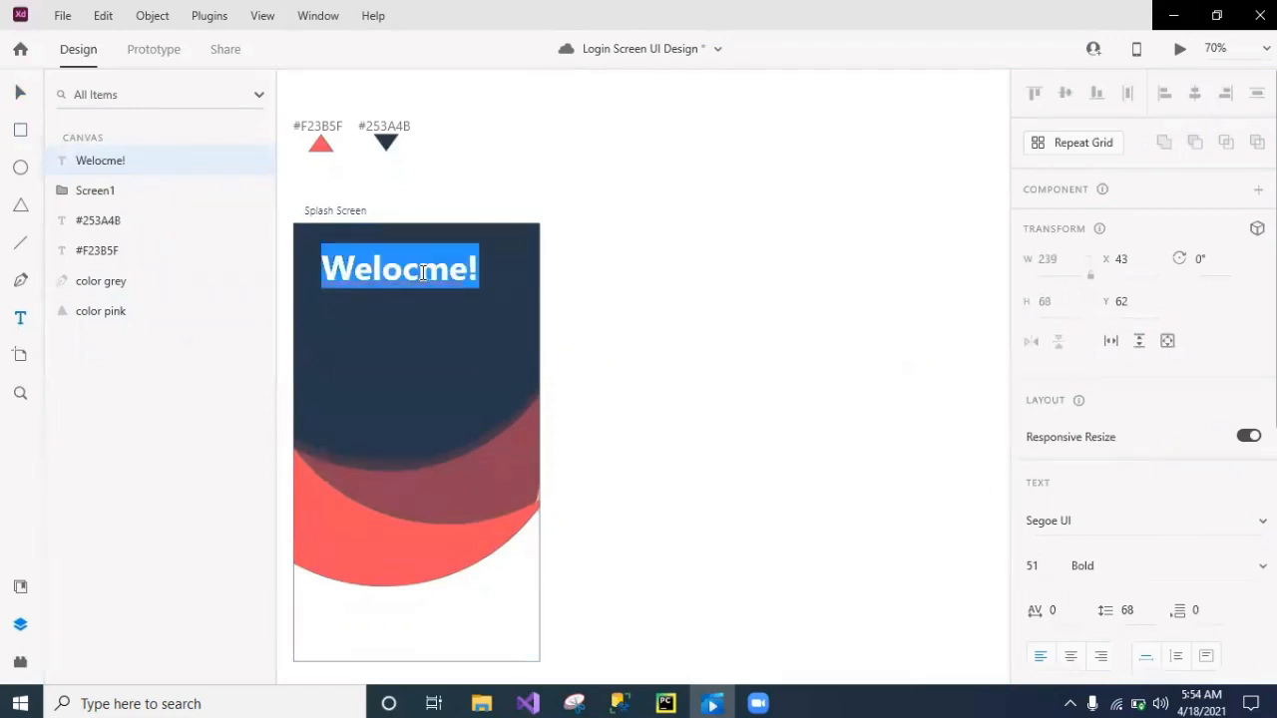
{"action": "left_click", "coordinate": [423, 273]}
{"action": "key", "text": "BackSpace"}
{"action": "key", "text": "BackSpace"}
{"action": "type", "text": "co"}
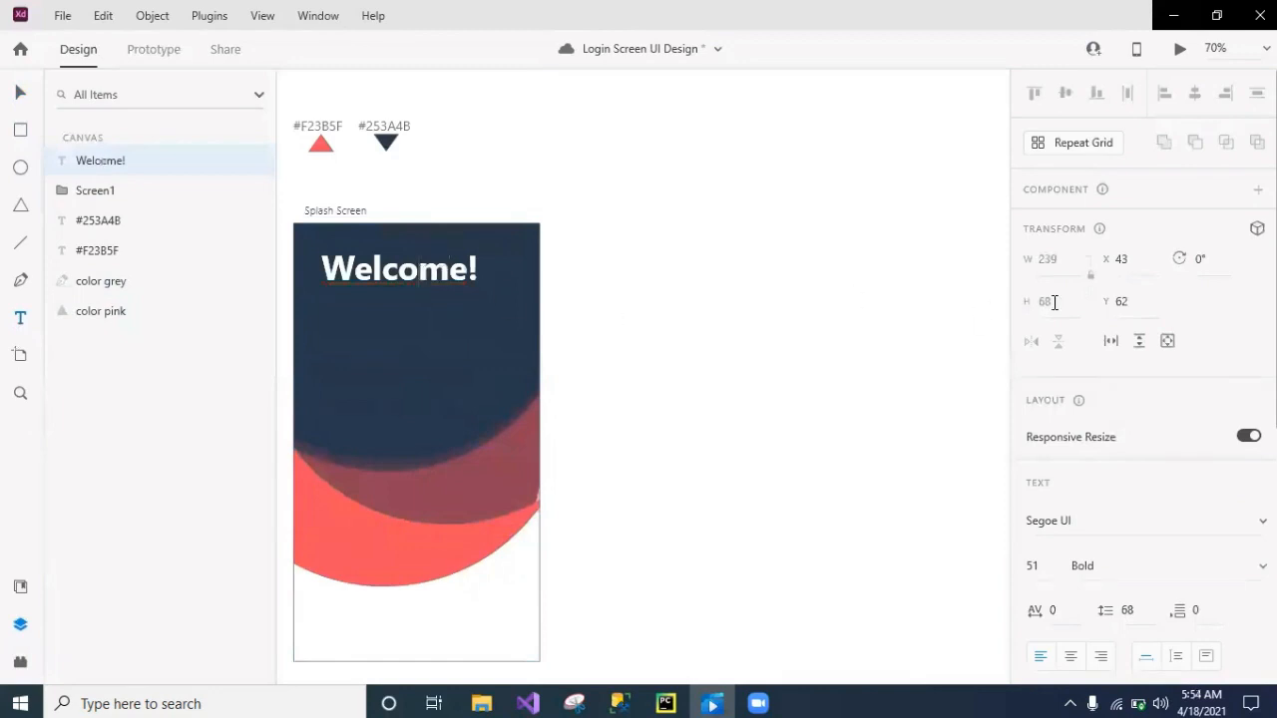
- Set the X position of the "Welcome!" heading to 33
{"action": "left_click", "coordinate": [1136, 259]}
{"action": "key", "text": "BackSpace"}
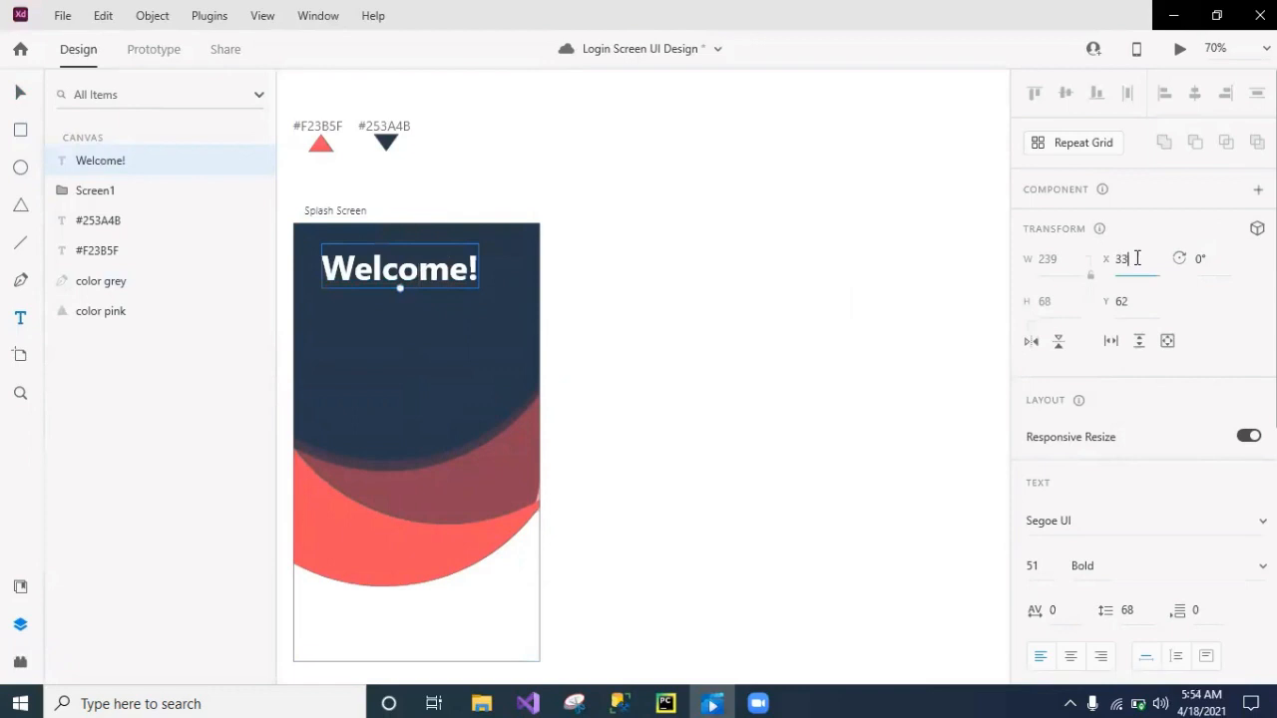
{"action": "left_click", "coordinate": [1135, 327]}
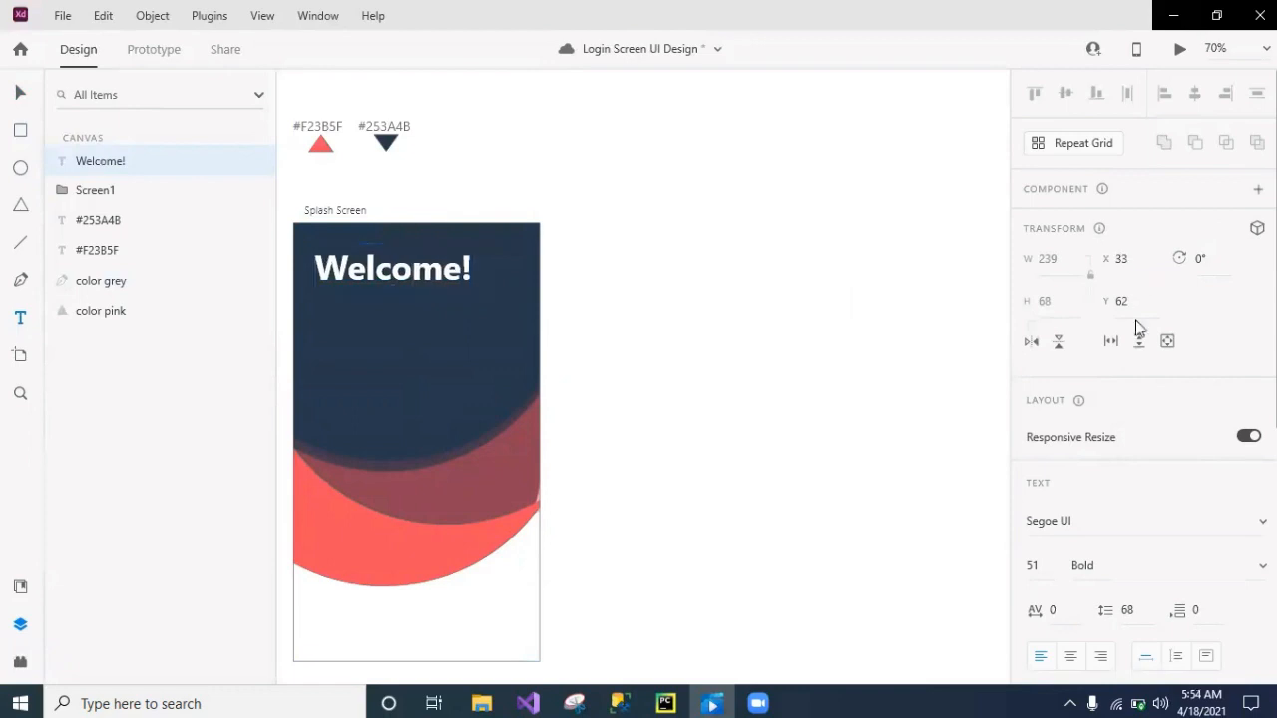
{"action": "left_click", "coordinate": [1135, 308]}
{"action": "left_click", "coordinate": [936, 387]}
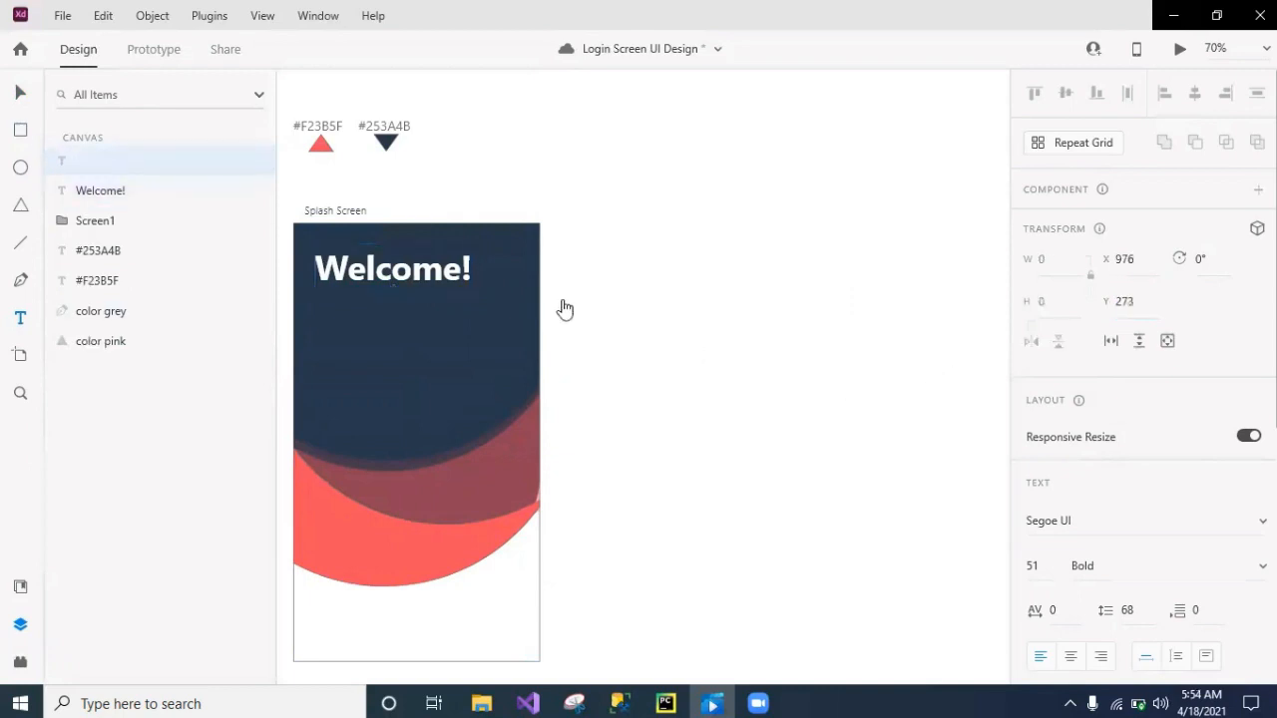
- Duplicate the "Welcome!" heading and move the copy straight down to about Y 106
{"action": "left_click", "coordinate": [422, 265]}
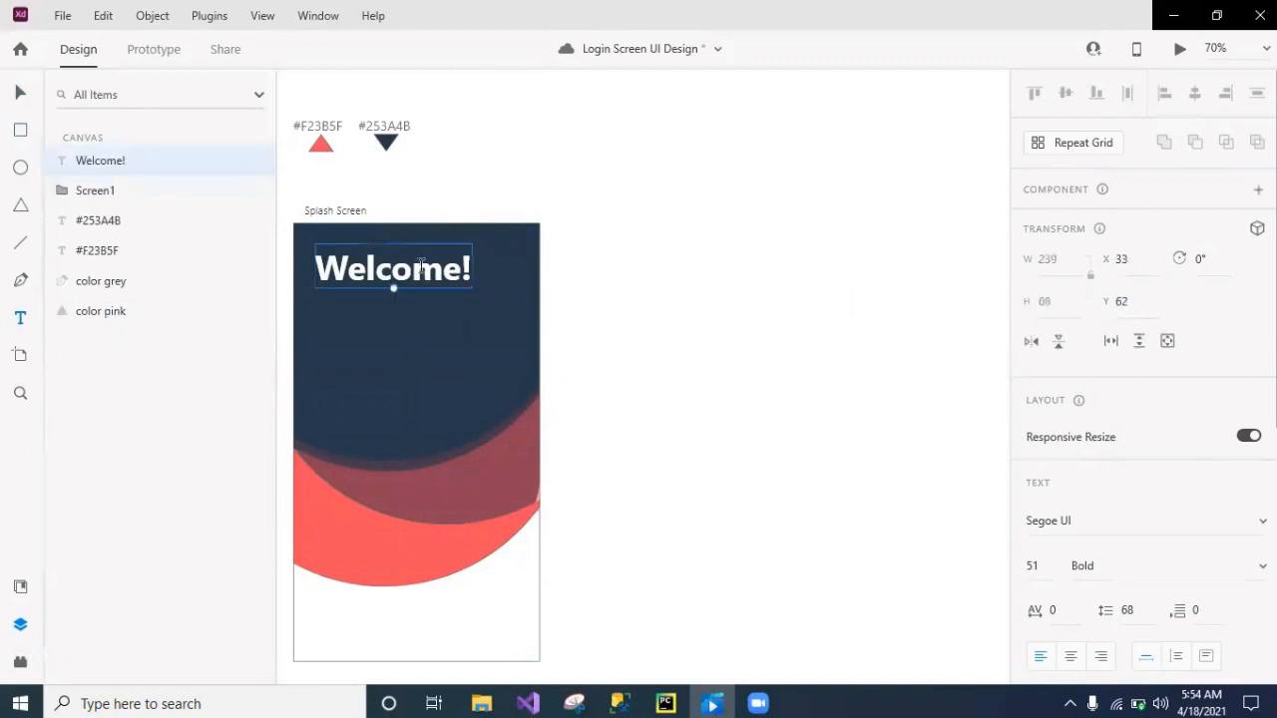
{"action": "key", "text": "ctrl+d"}
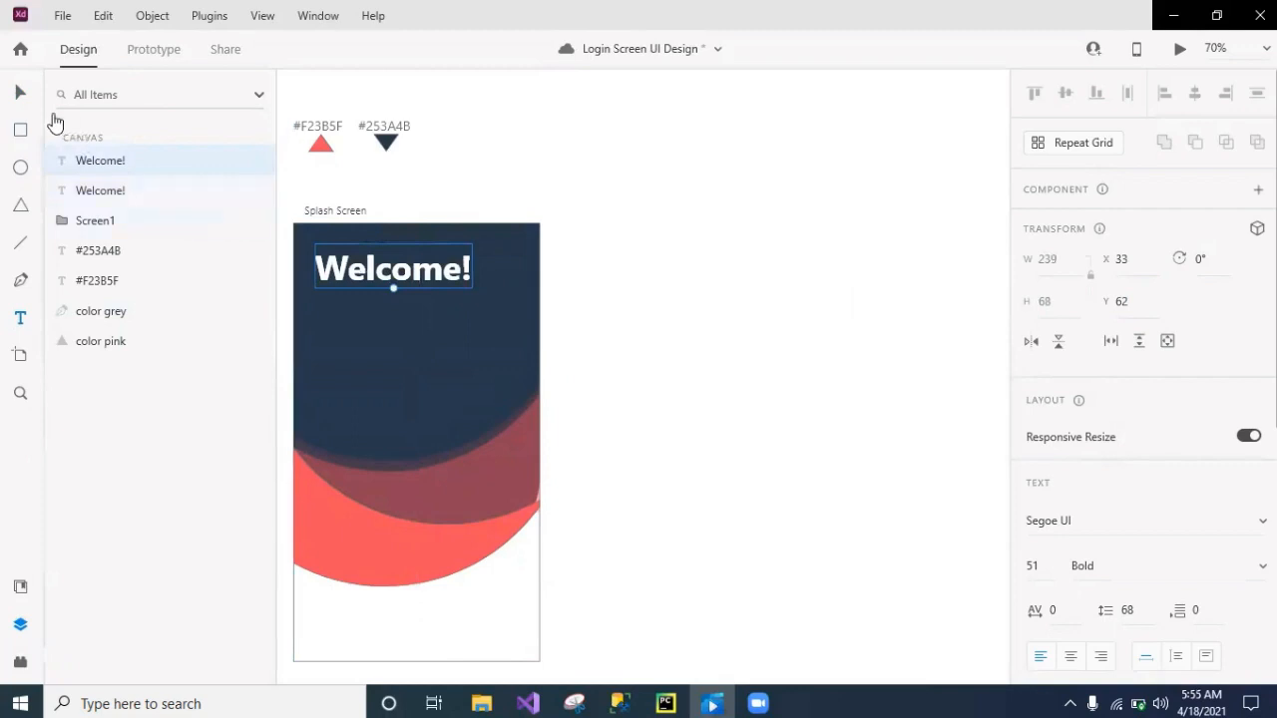
{"action": "left_click", "coordinate": [21, 96]}
{"action": "left_click_drag", "start_coordinate": [399, 272], "coordinate": [399, 303]}
- Replace the text of the lower heading copy with "Nice to see you again"
{"action": "double_click", "coordinate": [409, 303]}
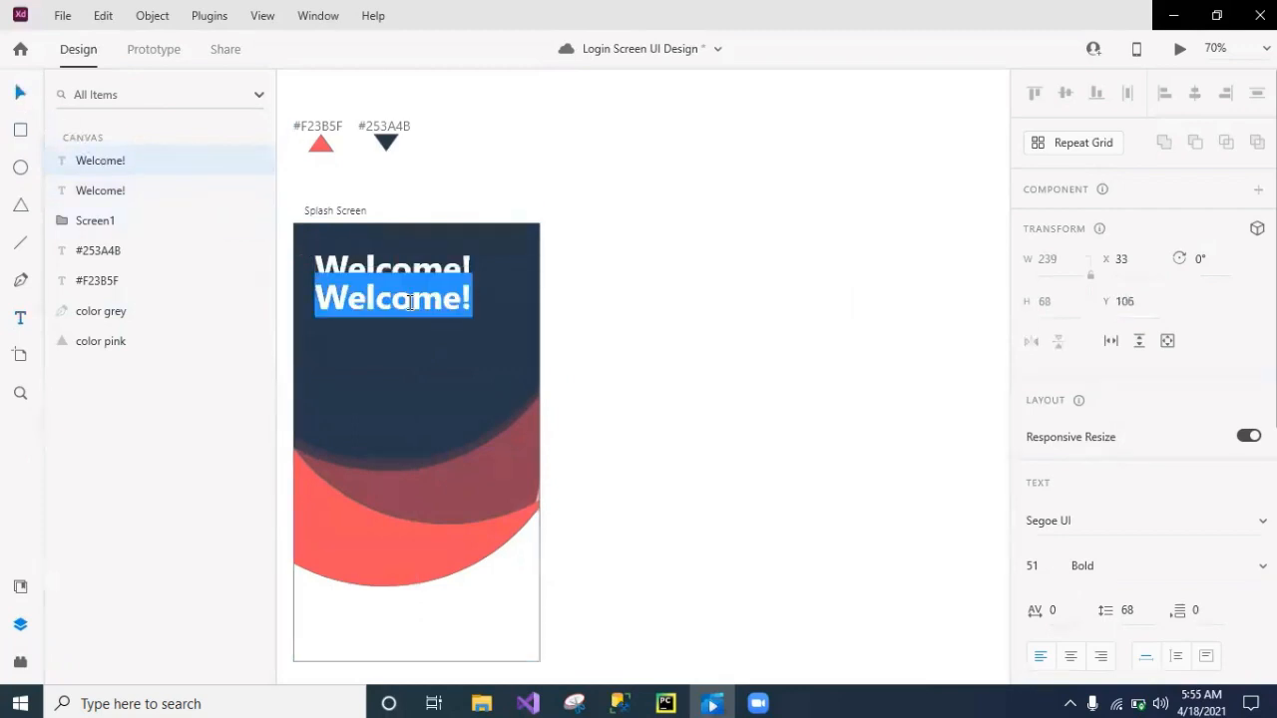
{"action": "key", "text": "BackSpace"}
{"action": "type", "text": "Nice"}
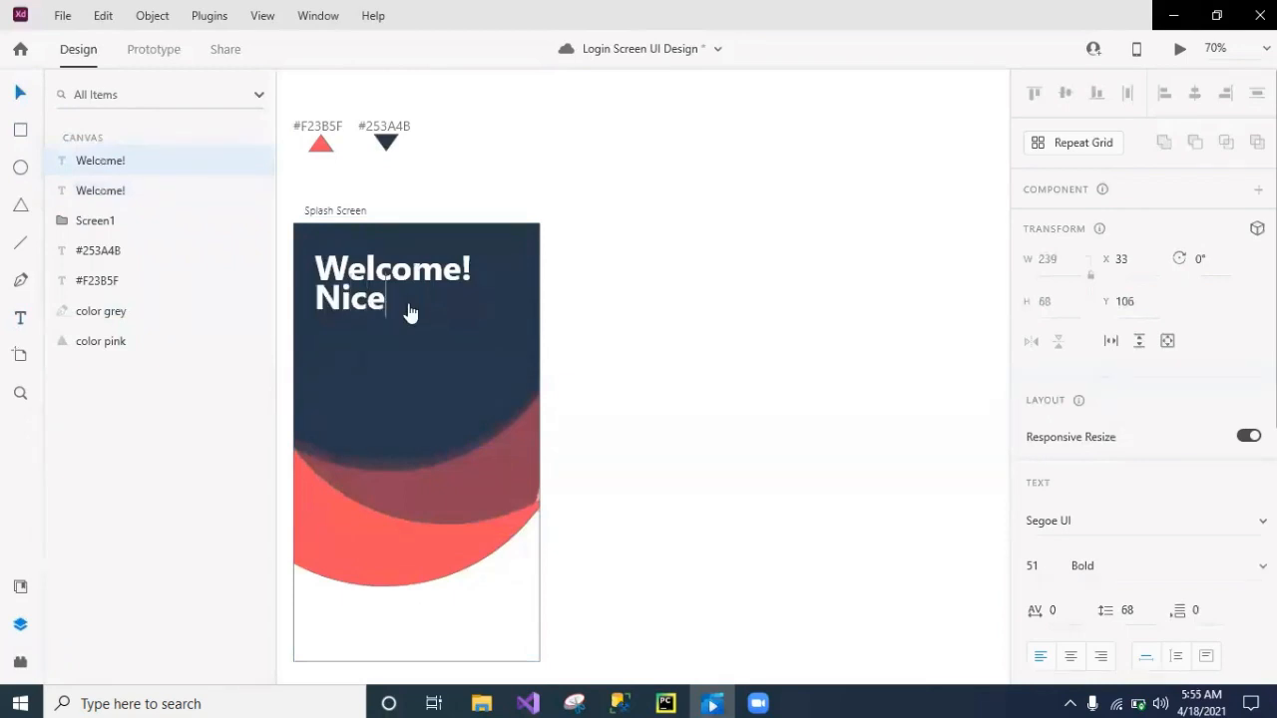
{"action": "type", "text": " to see yu"}
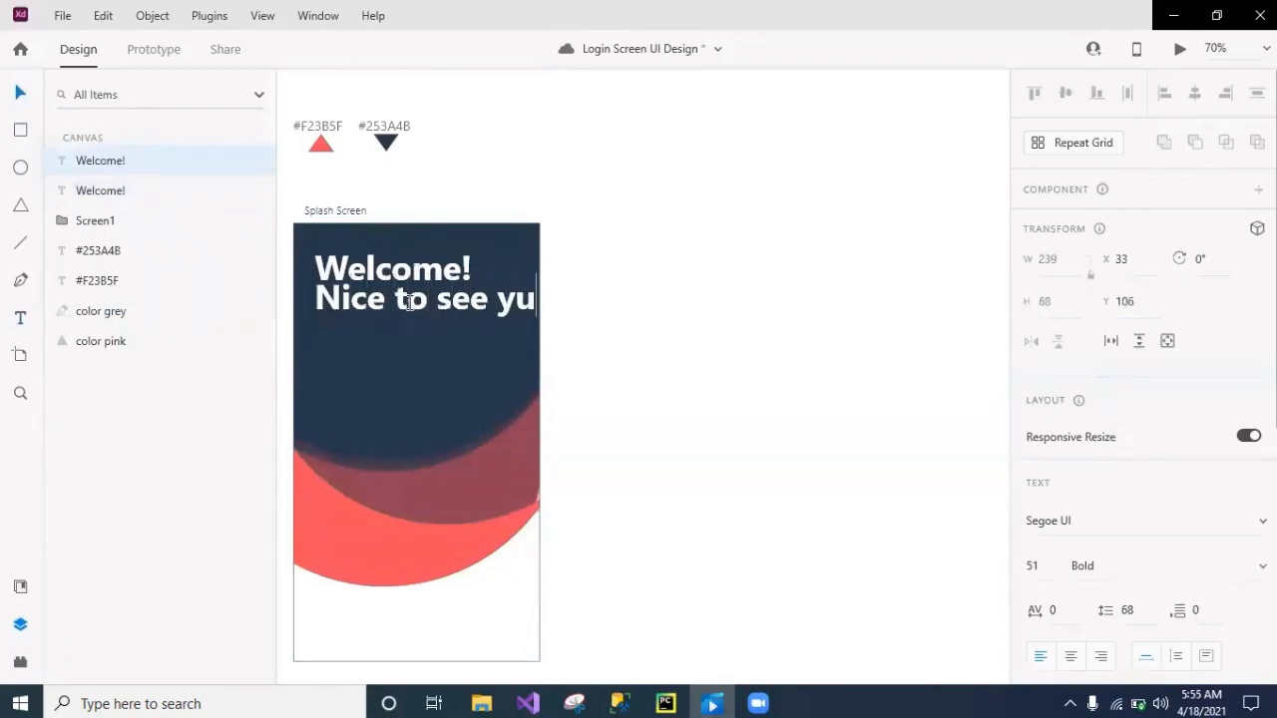
{"action": "key", "text": "BackSpace"}
{"action": "type", "text": "ou again"}
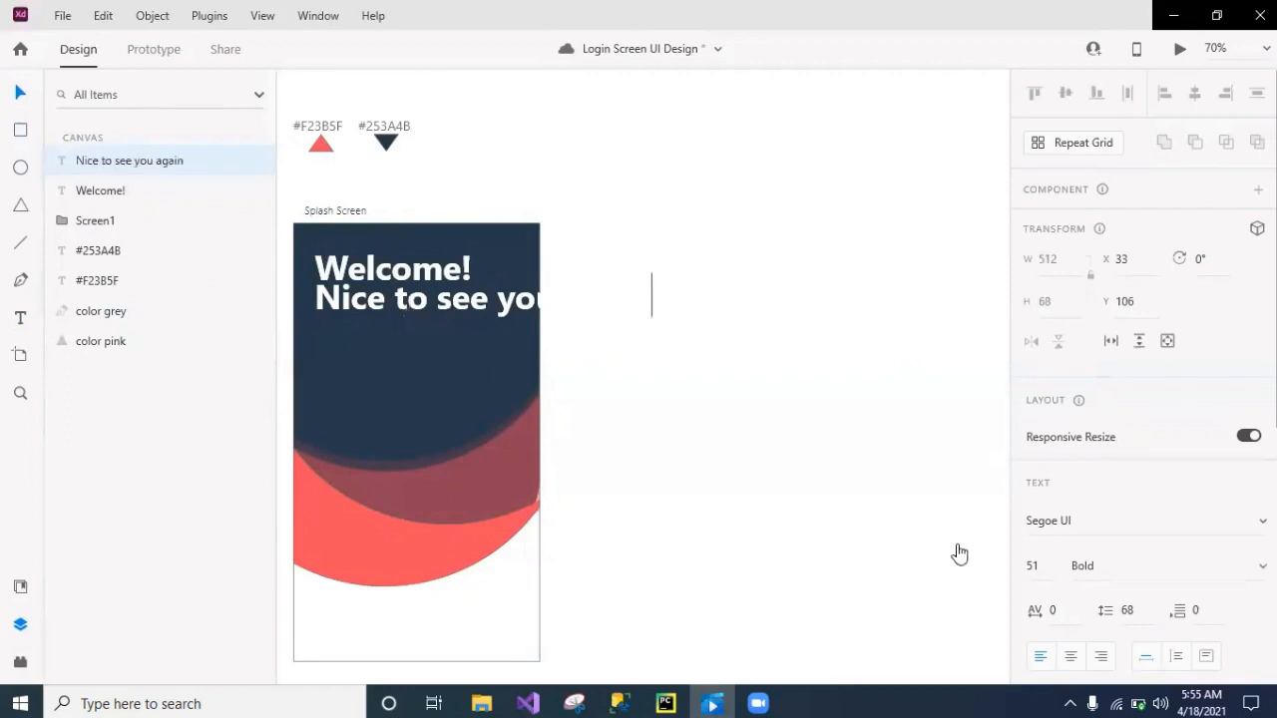
- Try to change the size of the "Nice to see you again" text without selecting its characters
{"action": "left_click", "coordinate": [1037, 566]}
{"action": "key", "text": "BackSpace"}
{"action": "key", "text": "Return"}
{"action": "left_click", "coordinate": [878, 516]}
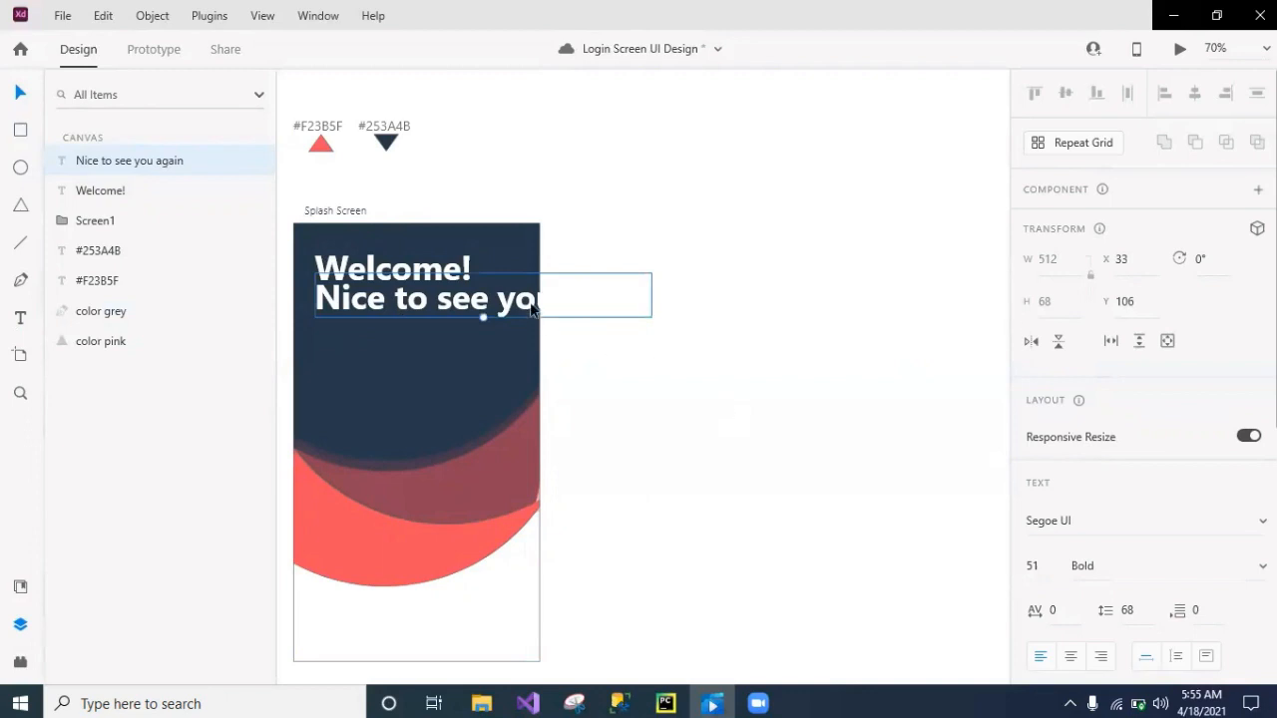
- Set all of the "Nice to see you again" text to the Semilight weight at size 19
{"action": "key", "text": "Return"}
{"action": "left_click", "coordinate": [1040, 566]}
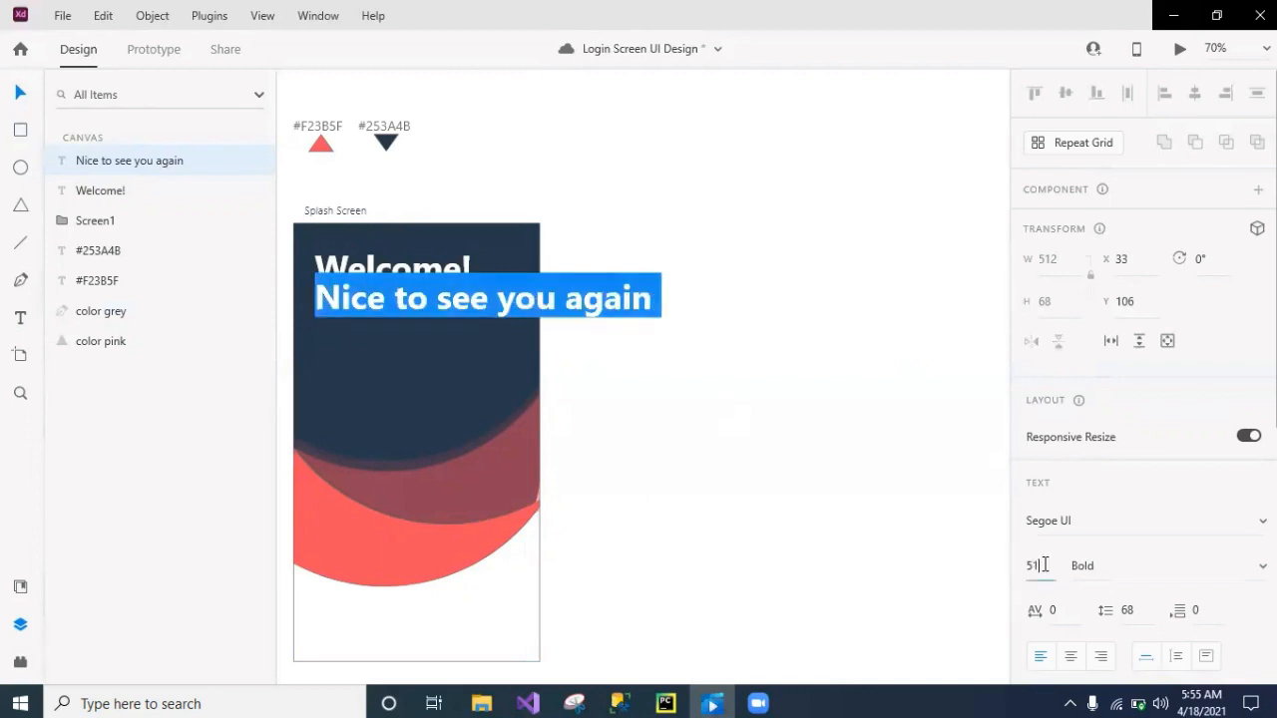
{"action": "type", "text": "1919"}
{"action": "left_click", "coordinate": [1239, 576]}
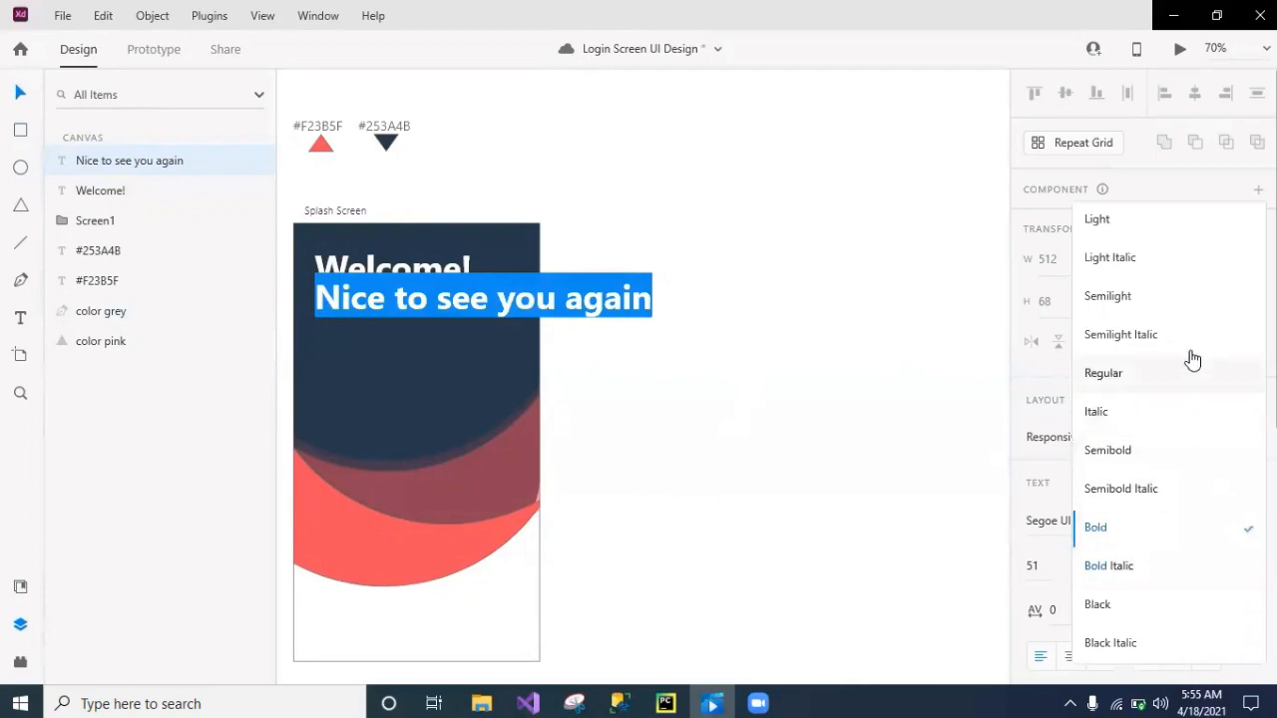
{"action": "left_click", "coordinate": [1163, 299]}
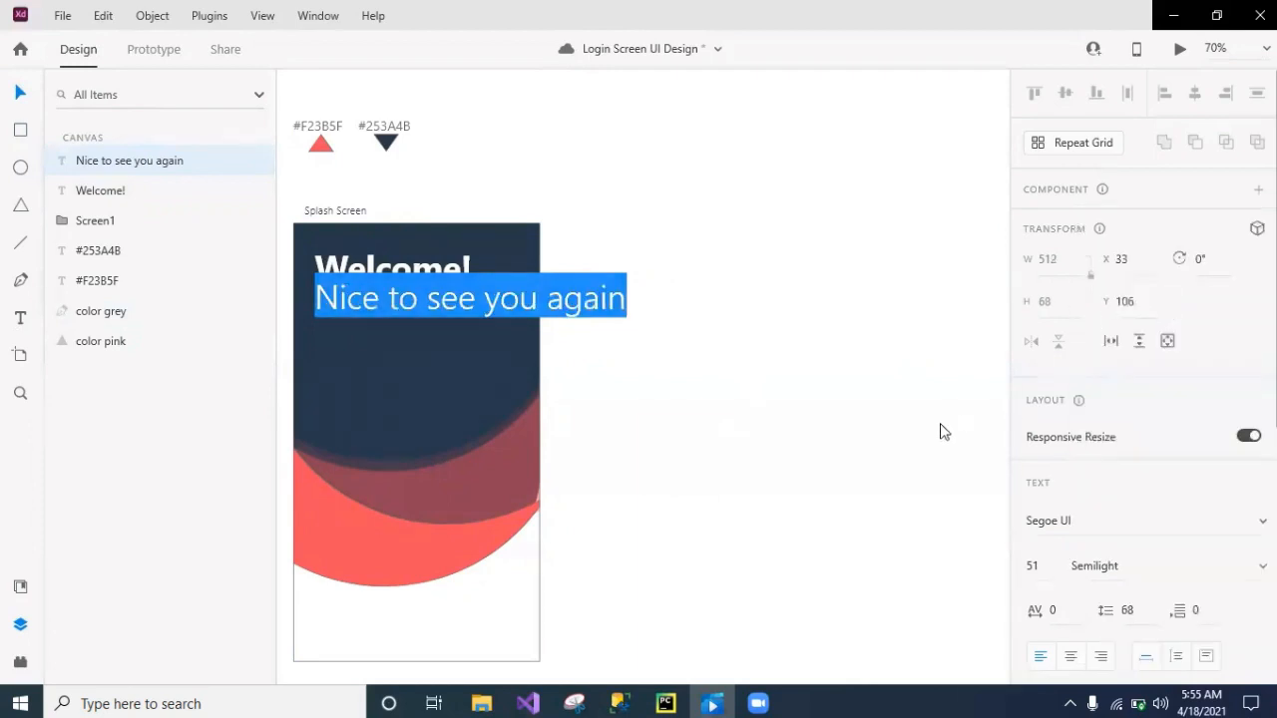
{"action": "left_click", "coordinate": [1037, 565]}
{"action": "type", "text": "19"}
{"action": "key", "text": "Return"}
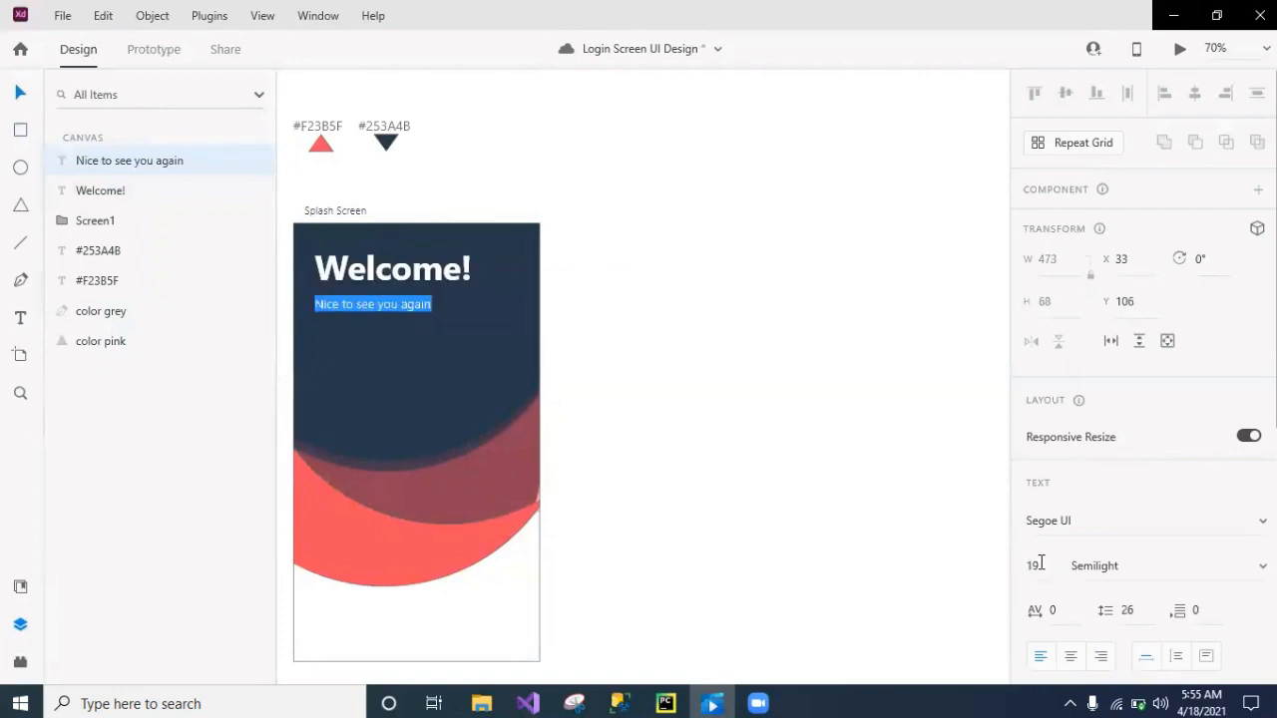
{"action": "key", "text": "Escape"}
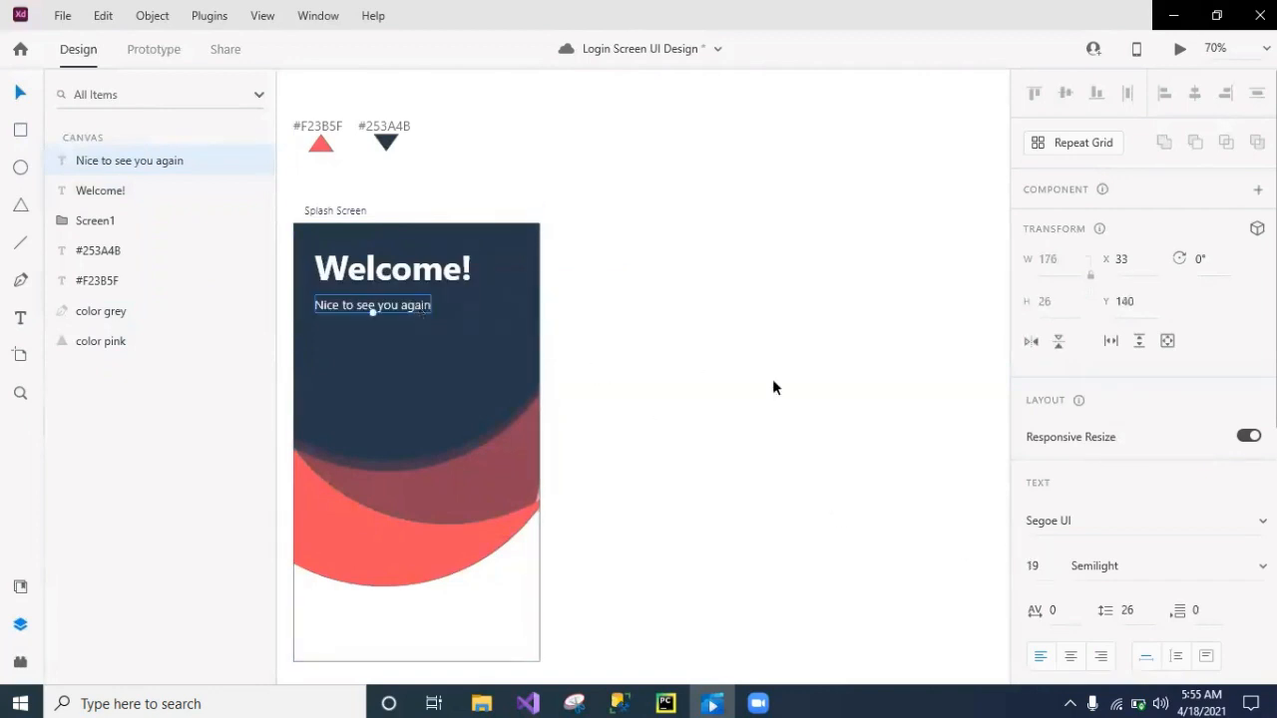
- Set the "Nice to see you again" text's Y position to 130 and increase its X position slightly to indent it under the heading
{"action": "left_click", "coordinate": [1126, 303]}
{"action": "key", "text": "BackSpace"}
{"action": "type", "text": "130"}
{"action": "left_click", "coordinate": [1133, 264]}
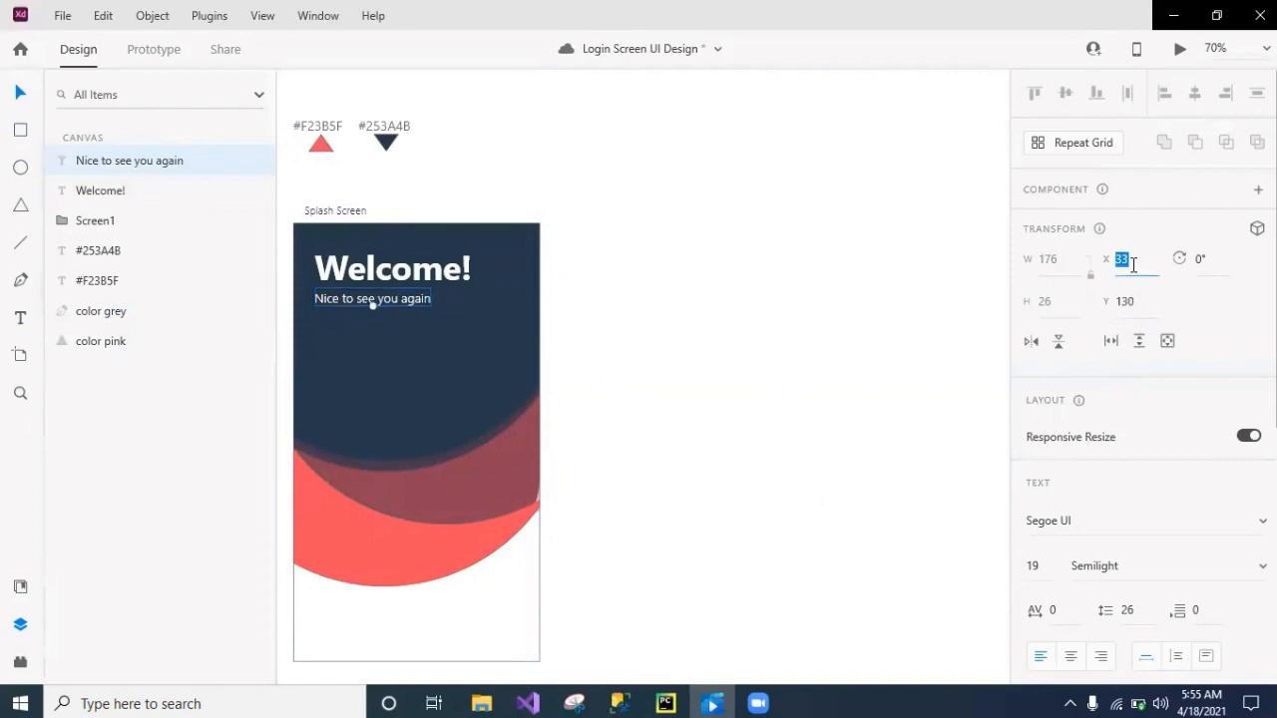
{"action": "key", "text": "BackSpace"}
{"action": "key", "text": "Return"}
{"action": "left_click", "coordinate": [981, 337]}
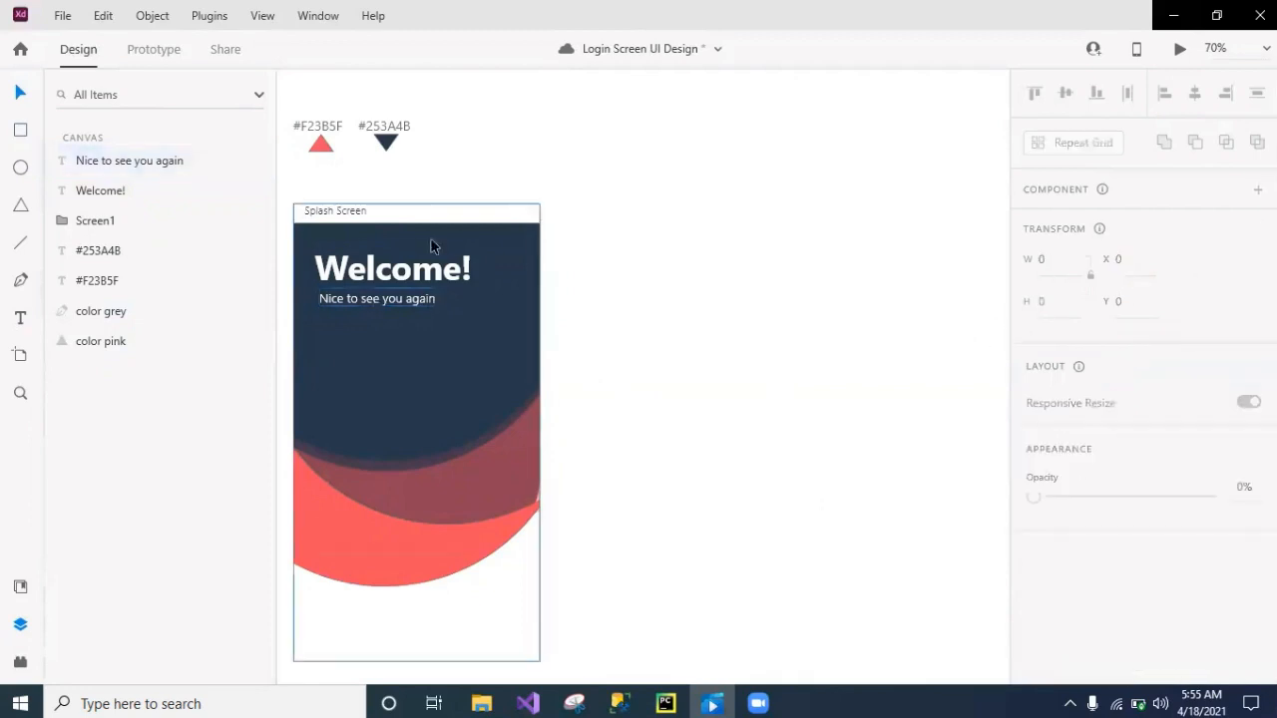
- Draw a rectangle below the "Nice to see you again" text and set its size to 162 wide by 53 high
{"action": "left_click", "coordinate": [20, 131]}
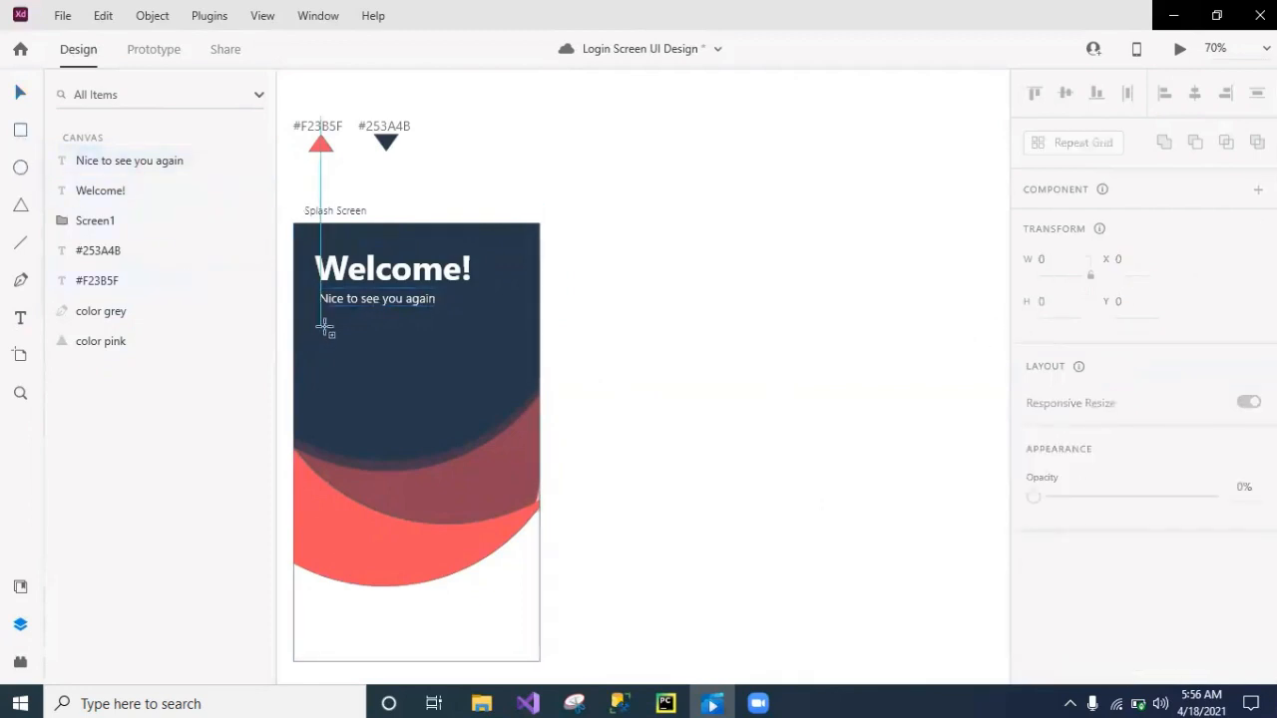
{"action": "left_click_drag", "start_coordinate": [322, 327], "coordinate": [442, 360]}
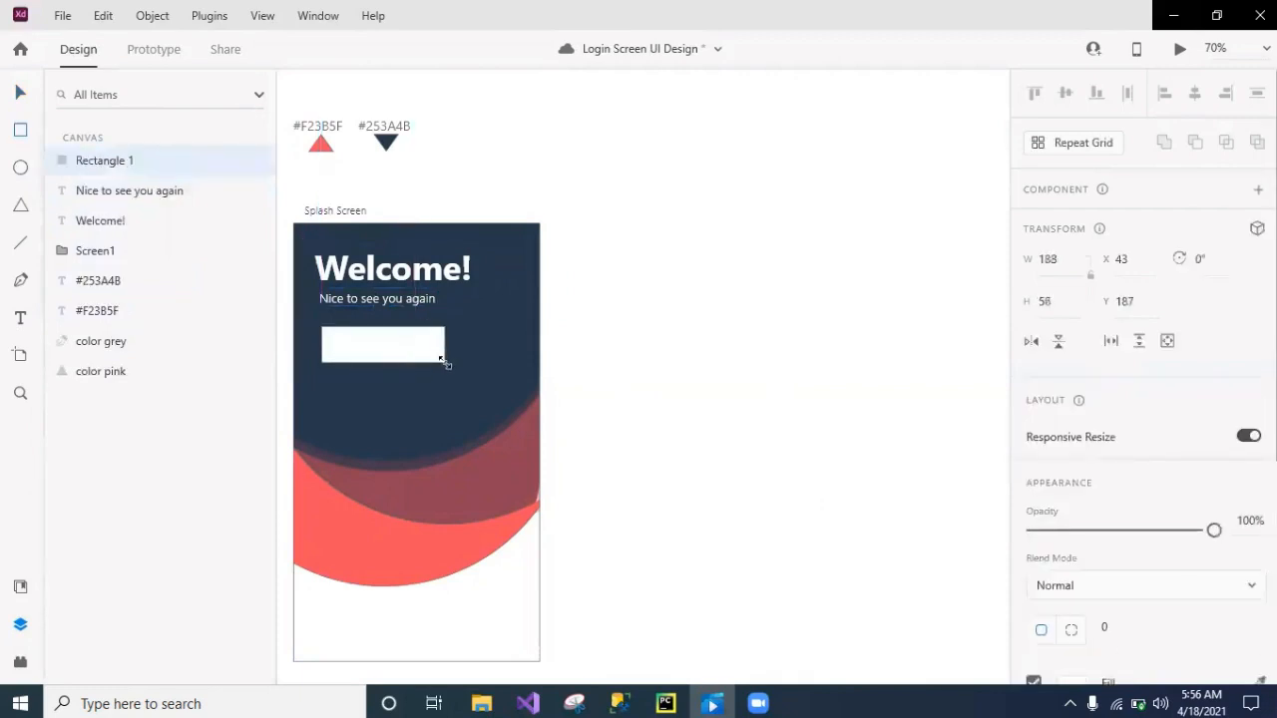
{"action": "left_click", "coordinate": [1057, 261]}
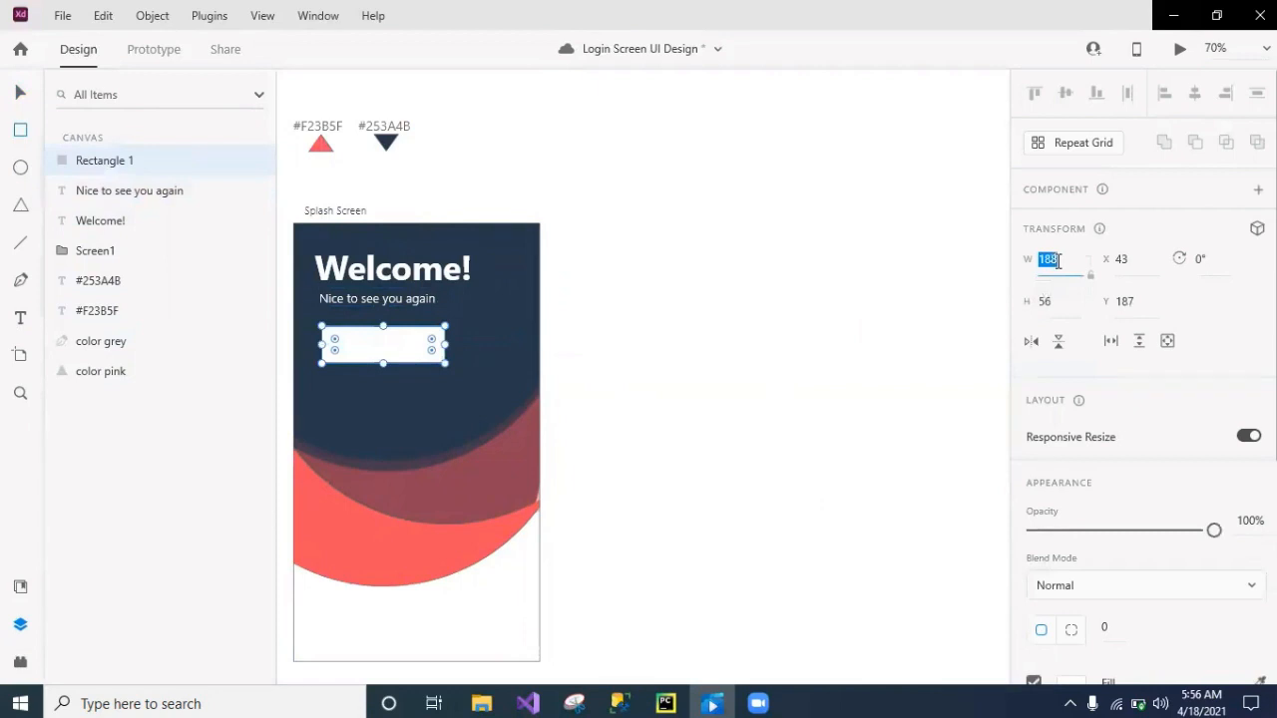
{"action": "key", "text": "BackSpace"}
{"action": "type", "text": "162"}
{"action": "left_click", "coordinate": [1068, 303]}
{"action": "key", "text": "BackSpace"}
{"action": "type", "text": "53"}
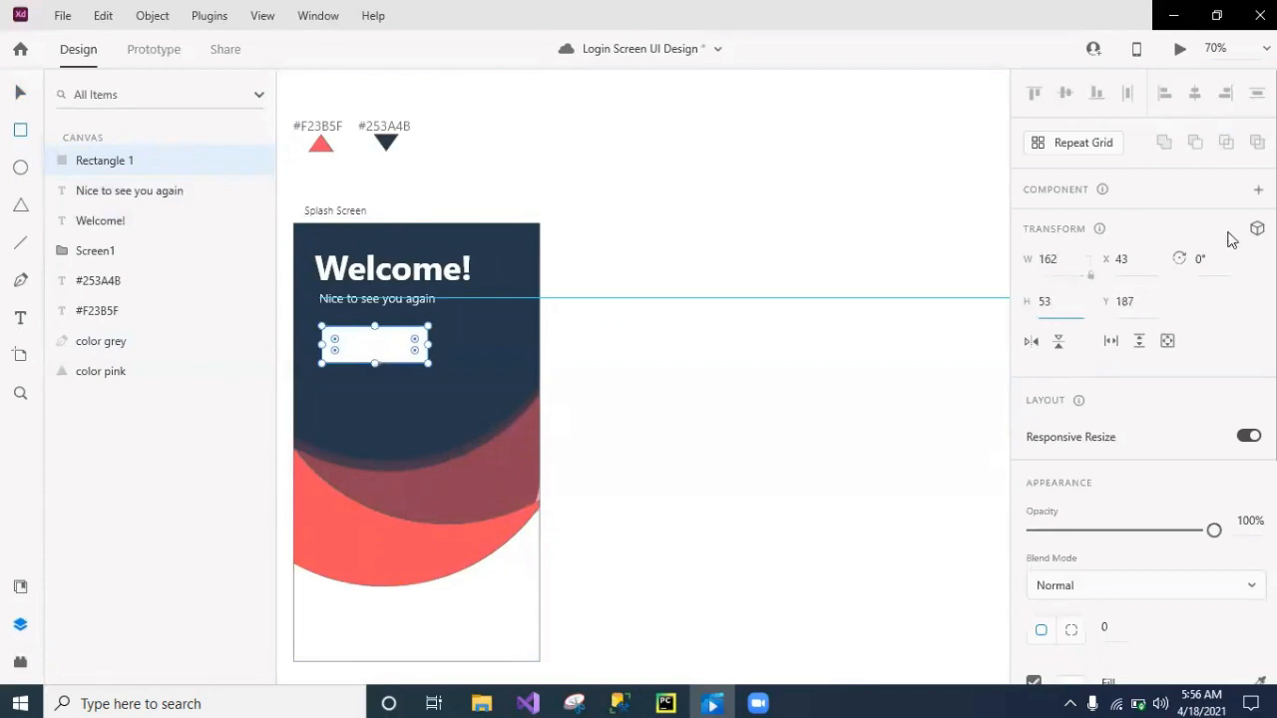
- Position the white rectangle at X 40 and Y 175
{"action": "left_click", "coordinate": [1139, 263]}
{"action": "key", "text": "BackSpace"}
{"action": "type", "text": "4"}
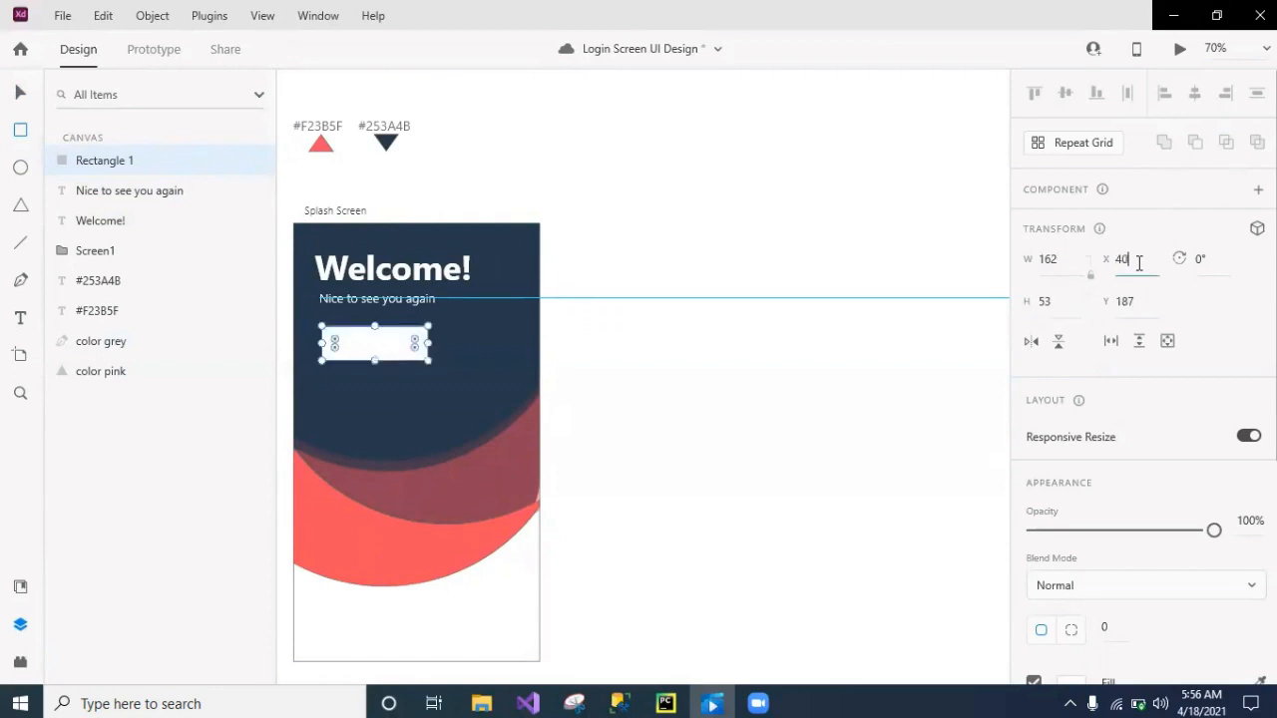
{"action": "type", "text": "0"}
{"action": "left_click", "coordinate": [1126, 302]}
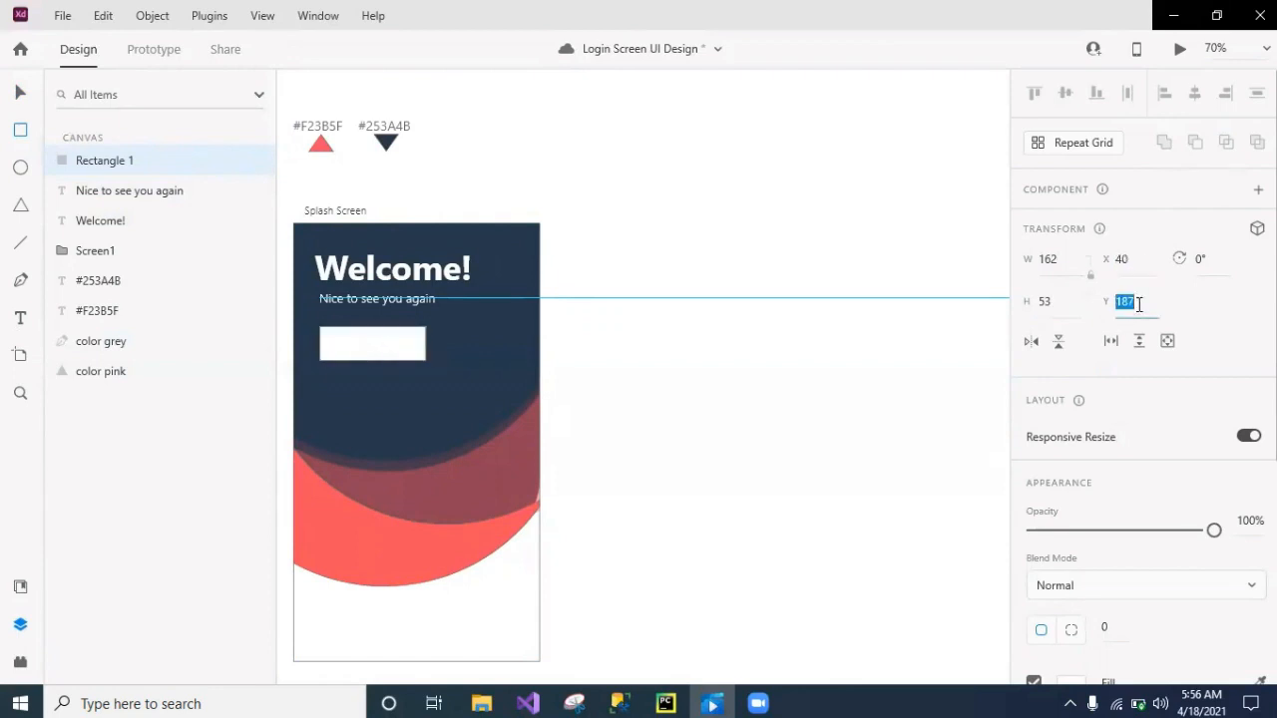
{"action": "key", "text": "BackSpace"}
{"action": "type", "text": "1"}
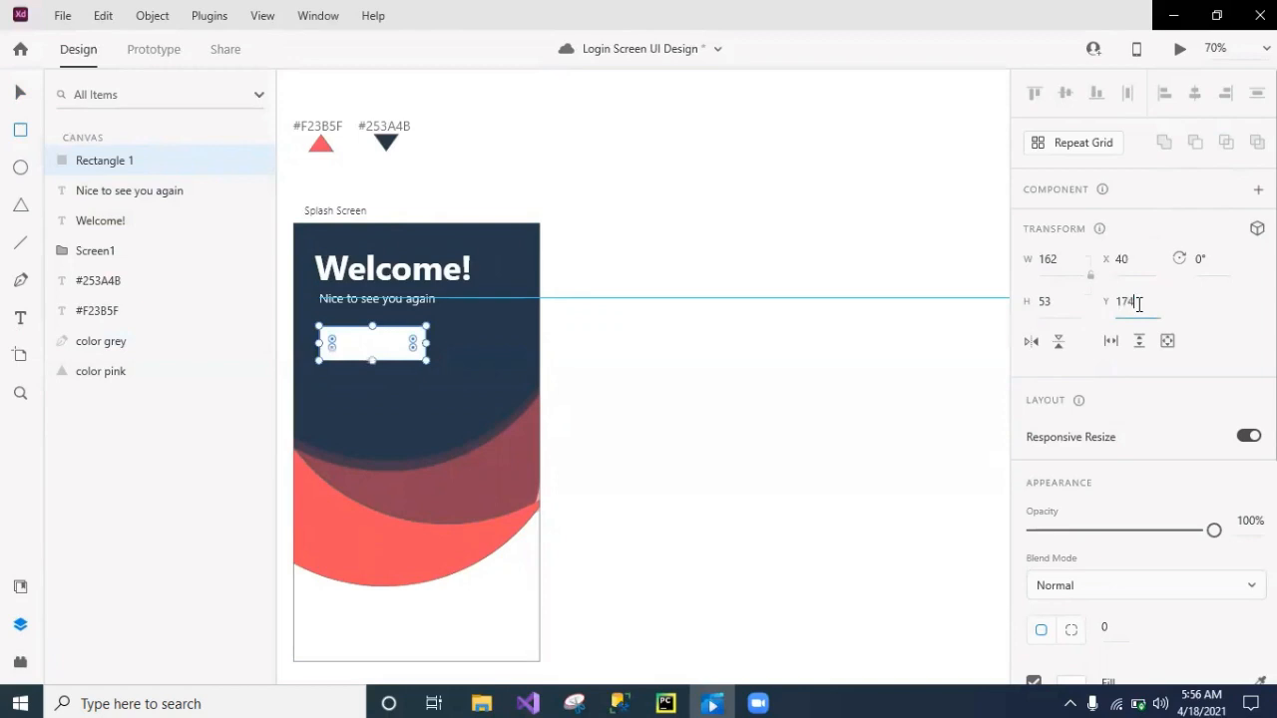
{"action": "key", "text": "Return"}
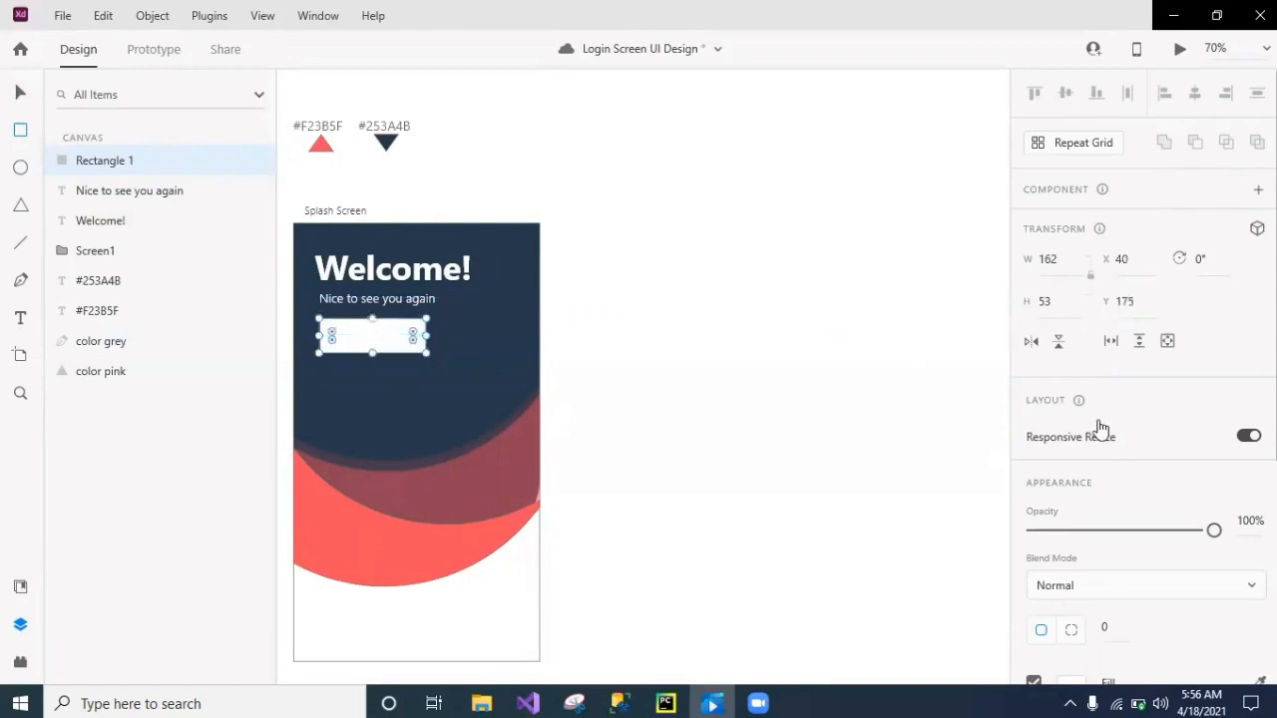
- Fill the rectangle with the saved pink #F23B5F and round its corners with a radius of 27
{"action": "scroll", "coordinate": [1245, 410], "scroll_direction": "down", "scroll_amount": 3}
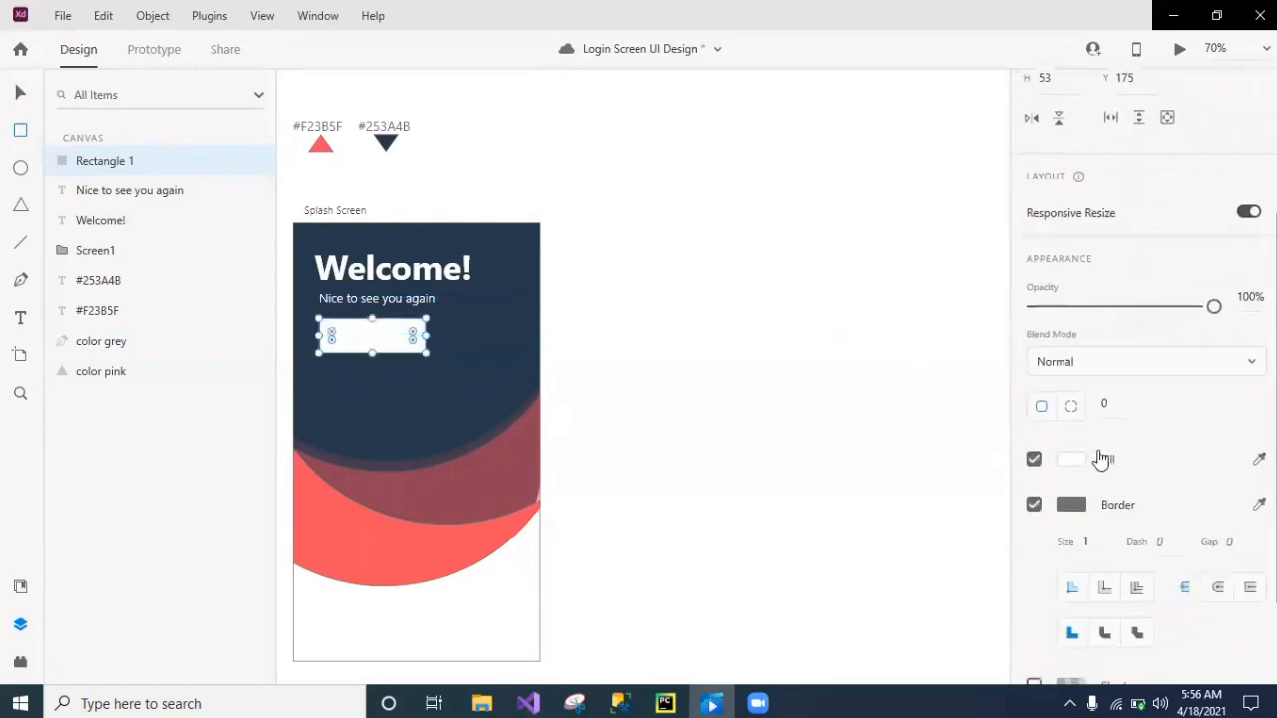
{"action": "left_click", "coordinate": [1082, 469]}
{"action": "left_click", "coordinate": [898, 588]}
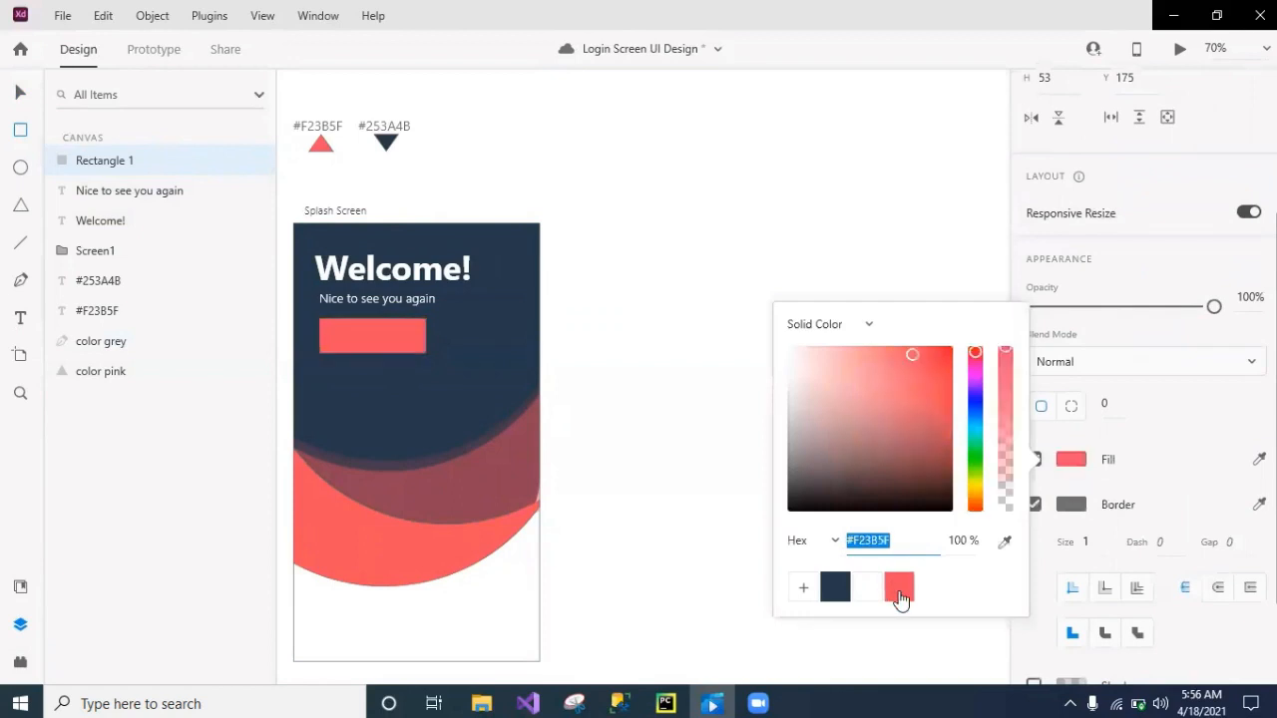
{"action": "left_click", "coordinate": [1114, 405]}
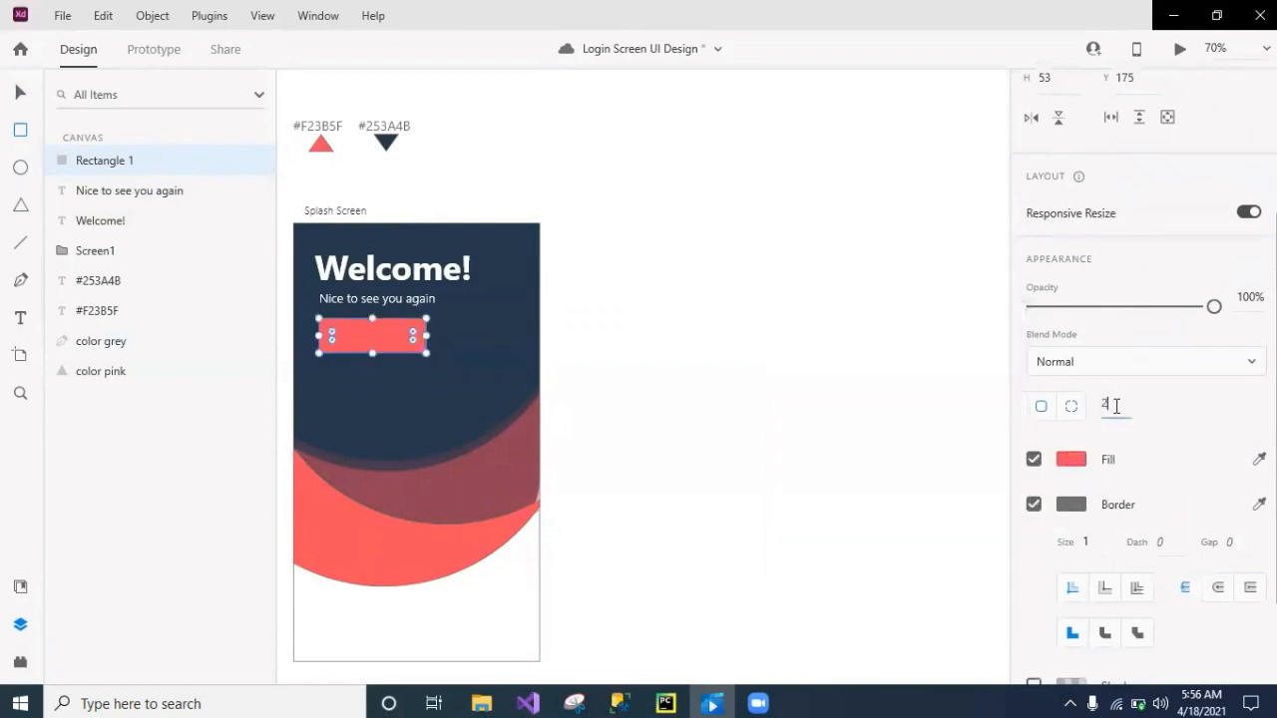
{"action": "key", "text": "Return"}
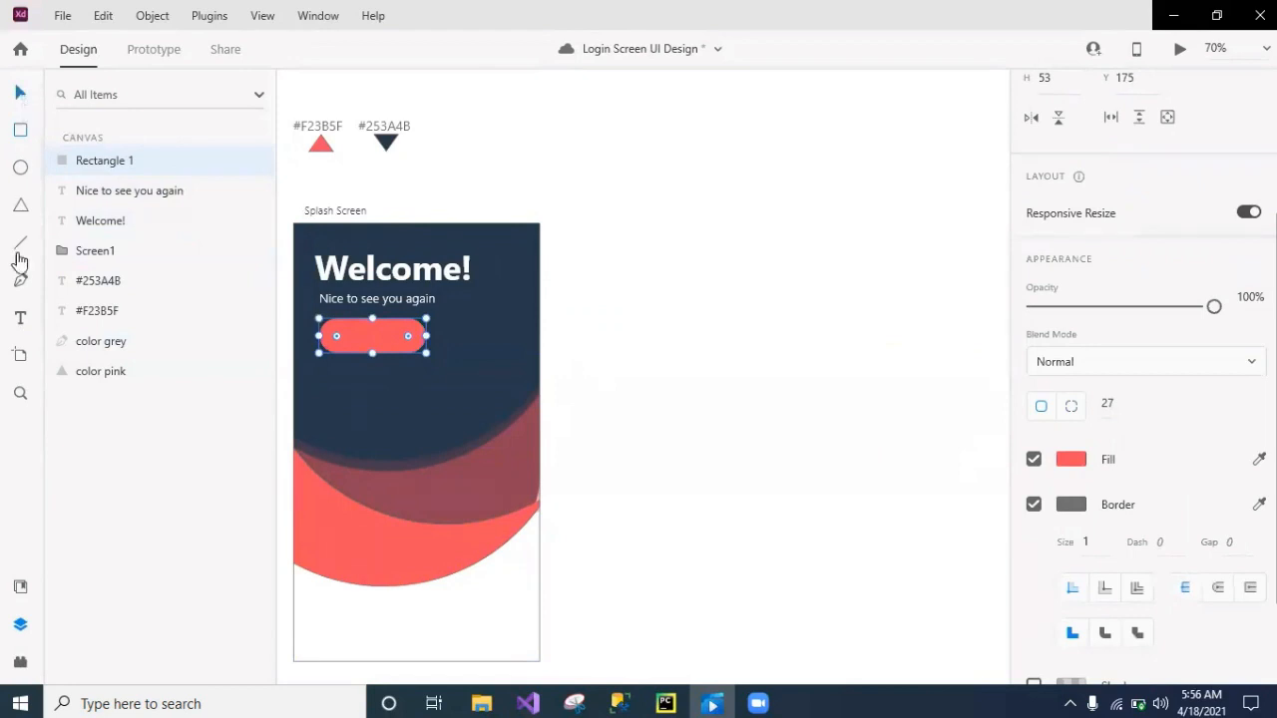
- Add a text box reading "Login" on the pink rounded button
{"action": "left_click", "coordinate": [21, 317]}
{"action": "left_click_drag", "start_coordinate": [357, 336], "coordinate": [409, 364]}
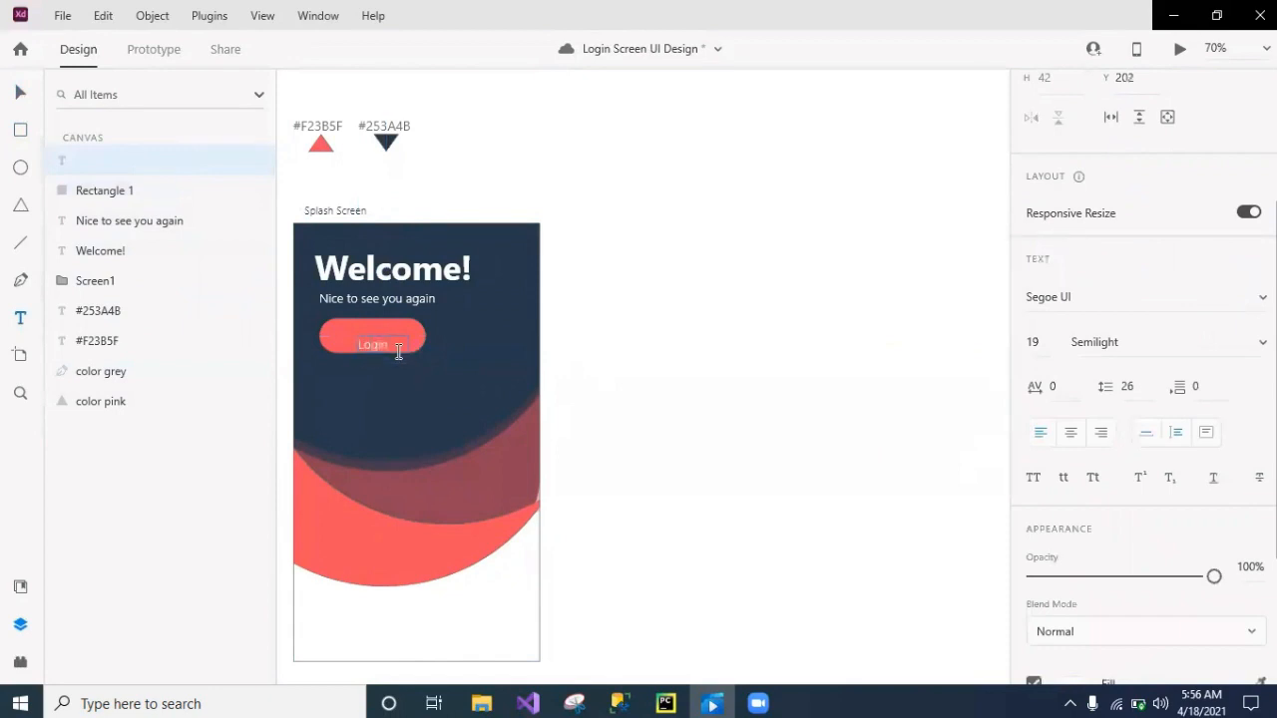
{"action": "key", "text": "Escape"}
- Set the "Login" text to the Regular weight at size 25
{"action": "left_click_drag", "start_coordinate": [391, 344], "coordinate": [357, 345]}
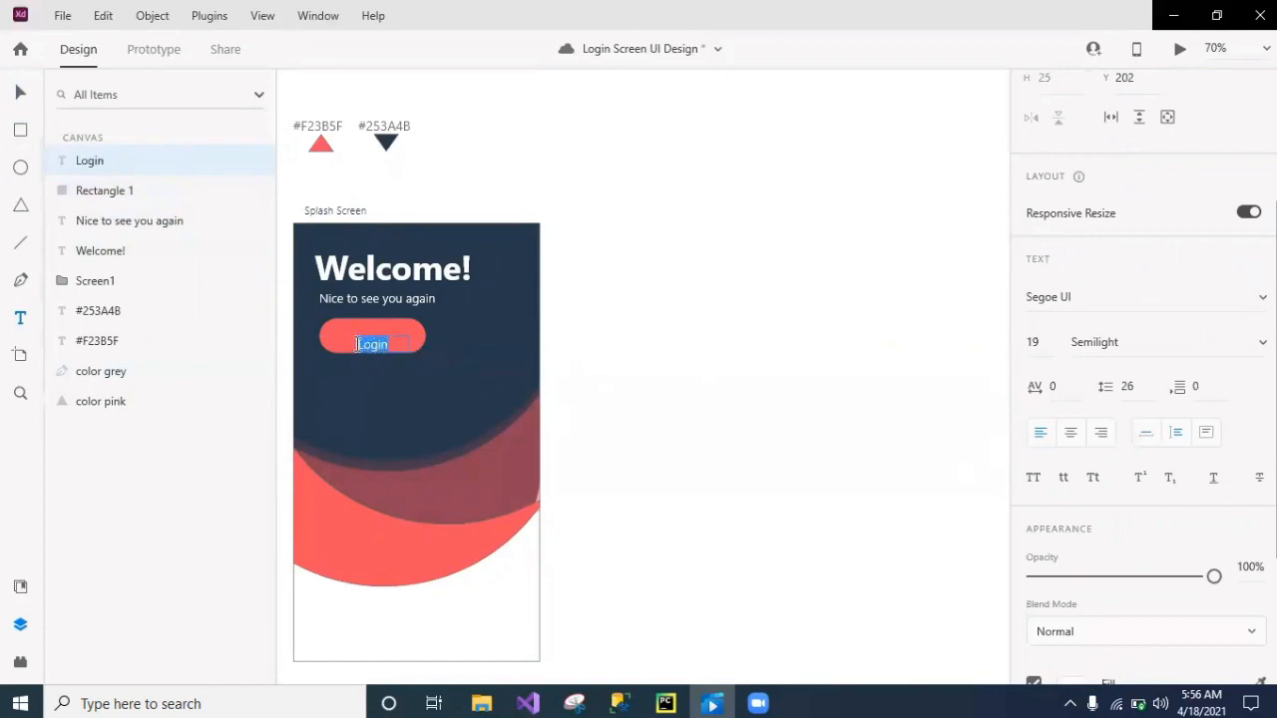
{"action": "left_click", "coordinate": [1118, 342]}
{"action": "left_click", "coordinate": [1261, 342]}
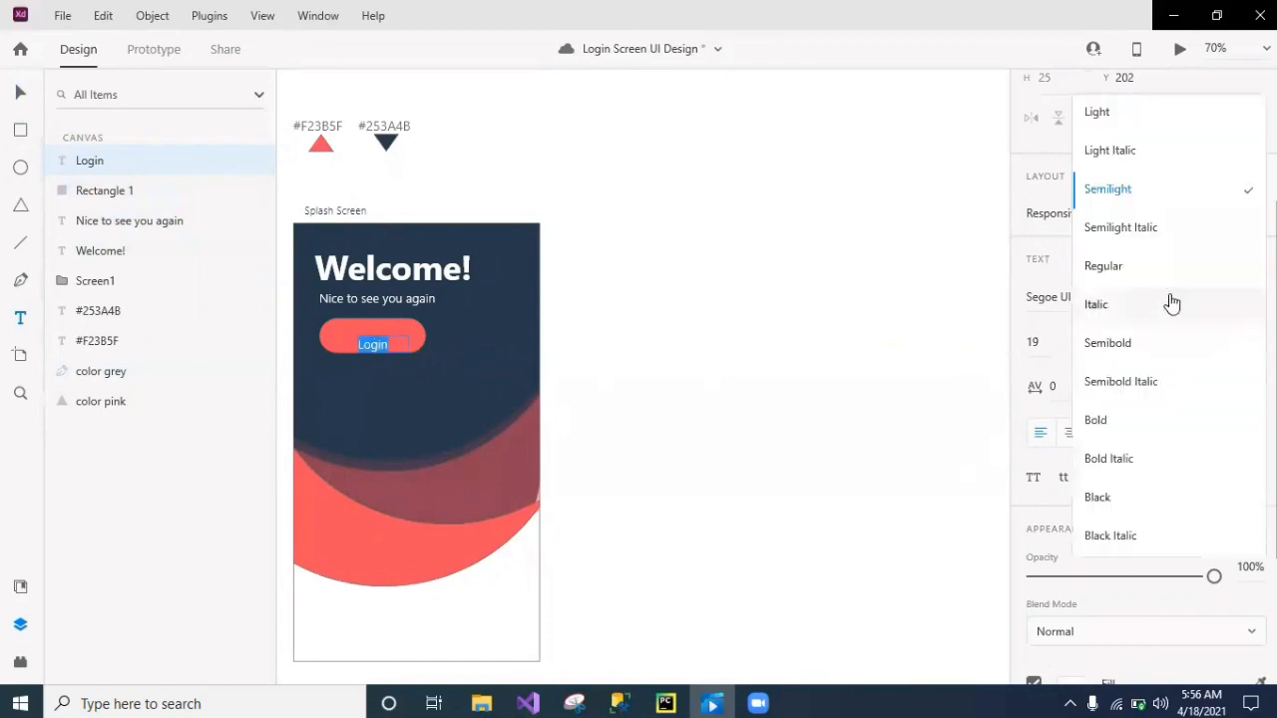
{"action": "left_click", "coordinate": [1088, 265]}
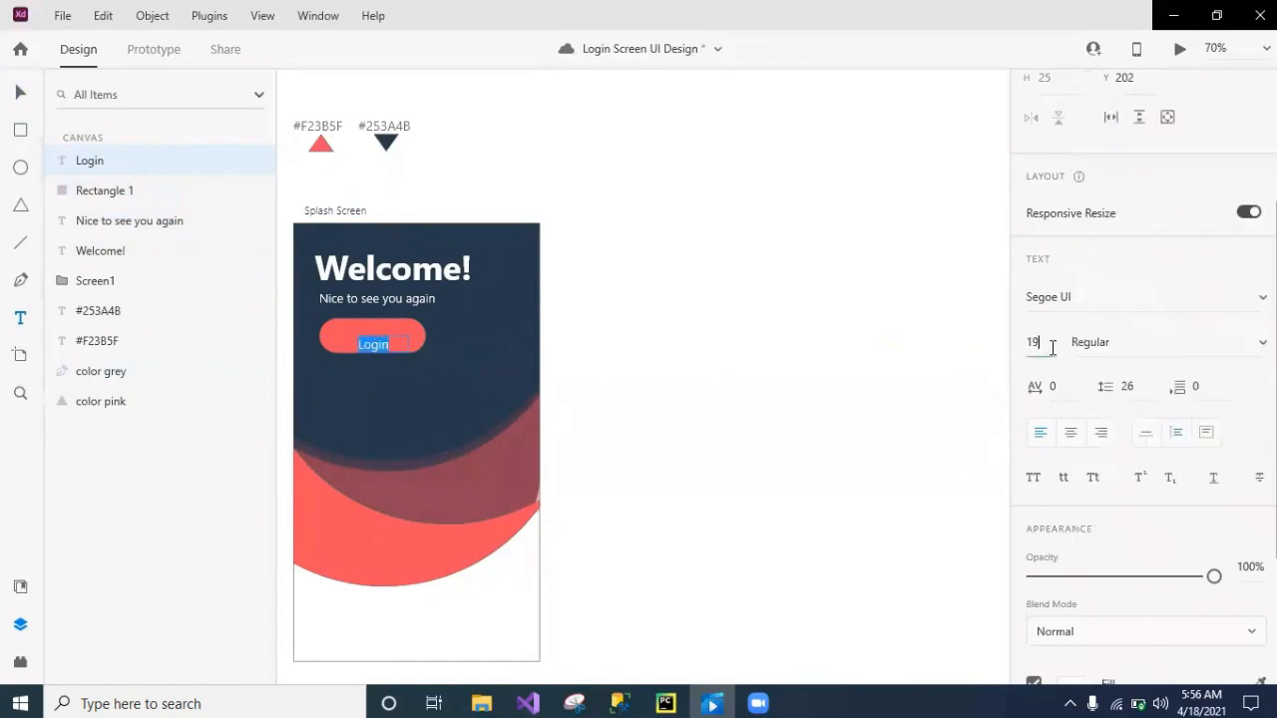
{"action": "left_click", "coordinate": [1053, 347]}
{"action": "key", "text": "Up"}
{"action": "key", "text": "Up"}
{"action": "key", "text": "Up"}
{"action": "key", "text": "Up"}
{"action": "key", "text": "Up"}
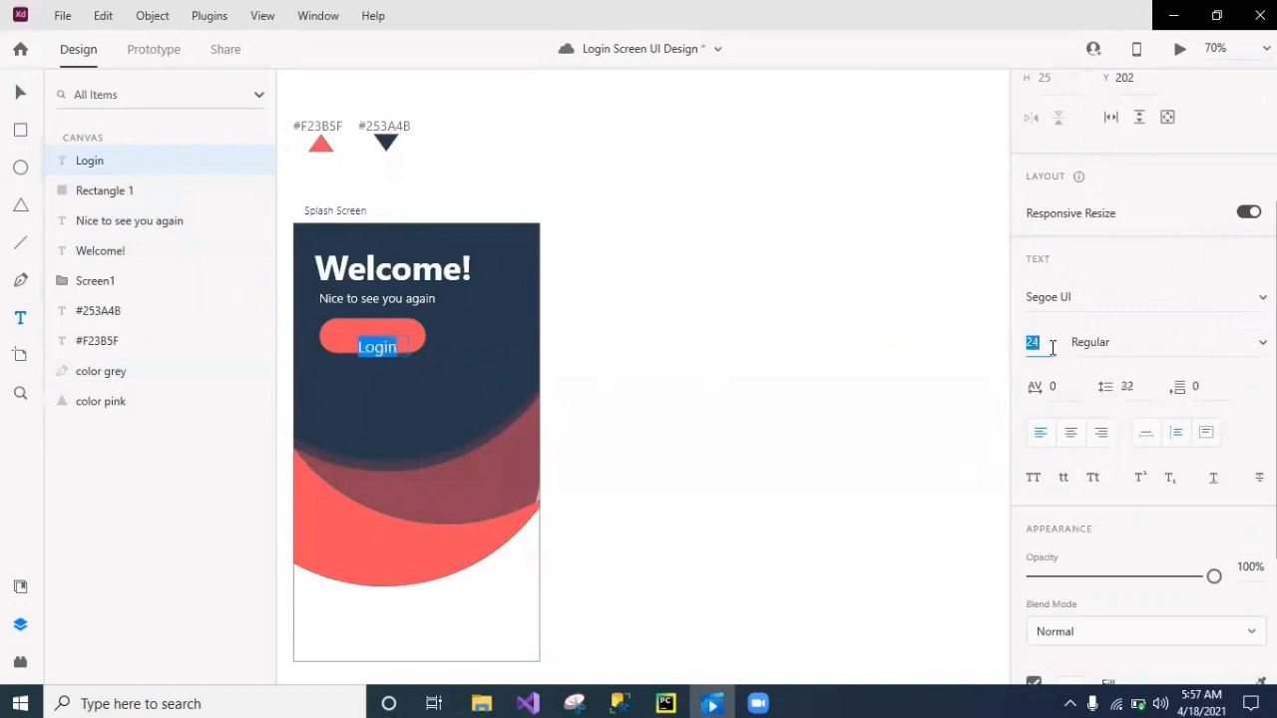
{"action": "key", "text": "Up"}
{"action": "left_click", "coordinate": [810, 360]}
{"action": "left_click", "coordinate": [21, 92]}
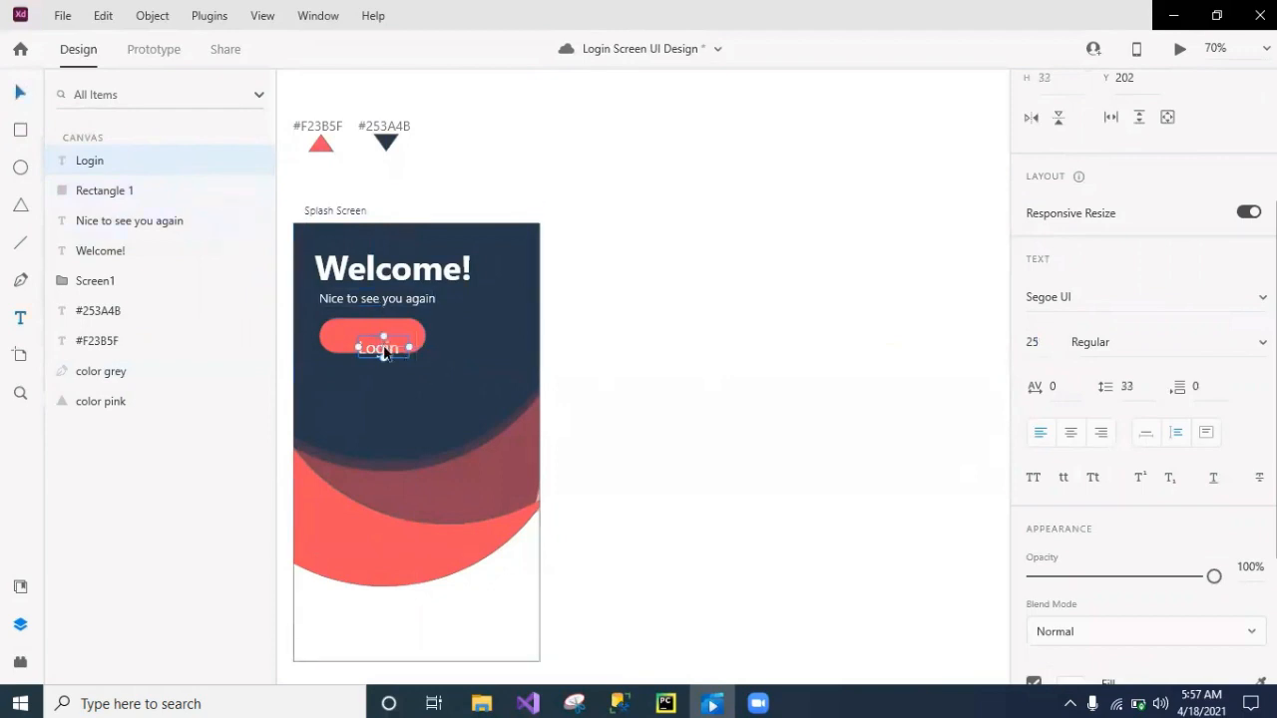
- Center the "Login" text on the pink button, and move the heading, subtitle, button and its text into the Screen1 group
{"action": "left_click_drag", "start_coordinate": [384, 353], "coordinate": [385, 353]}
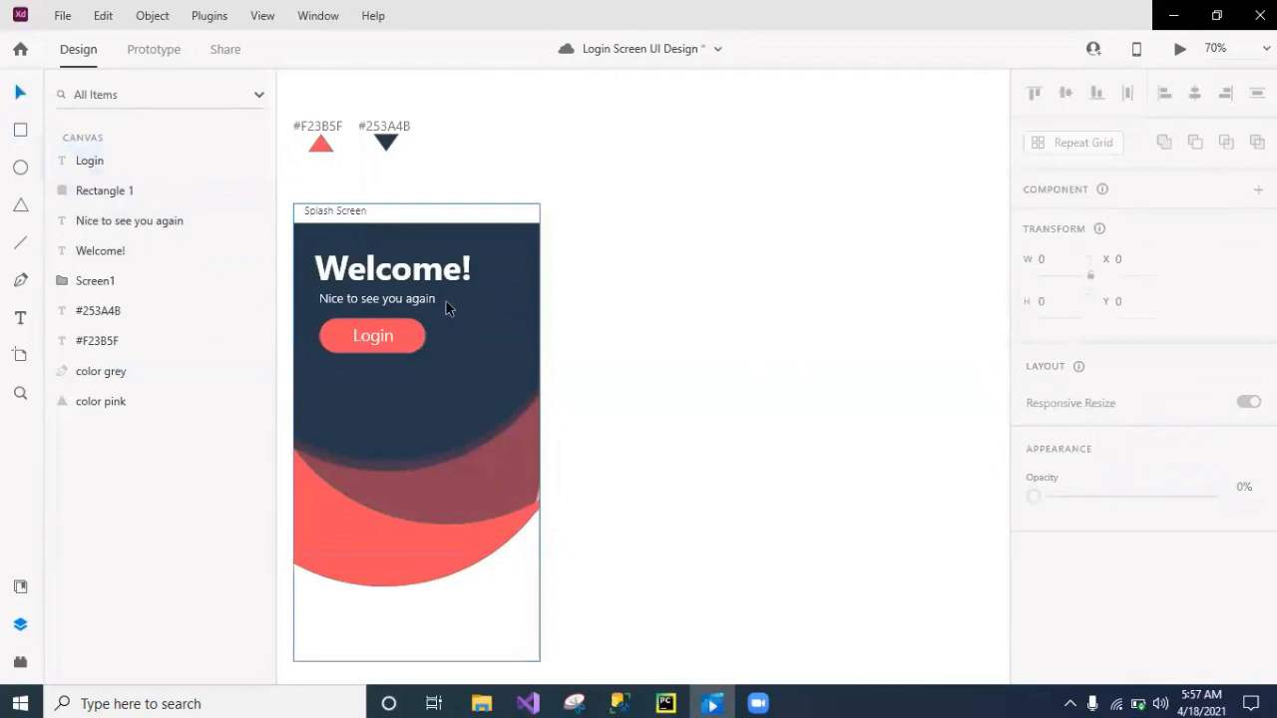
{"action": "left_click", "coordinate": [137, 255]}
{"action": "left_click", "coordinate": [120, 221], "text": "shift"}
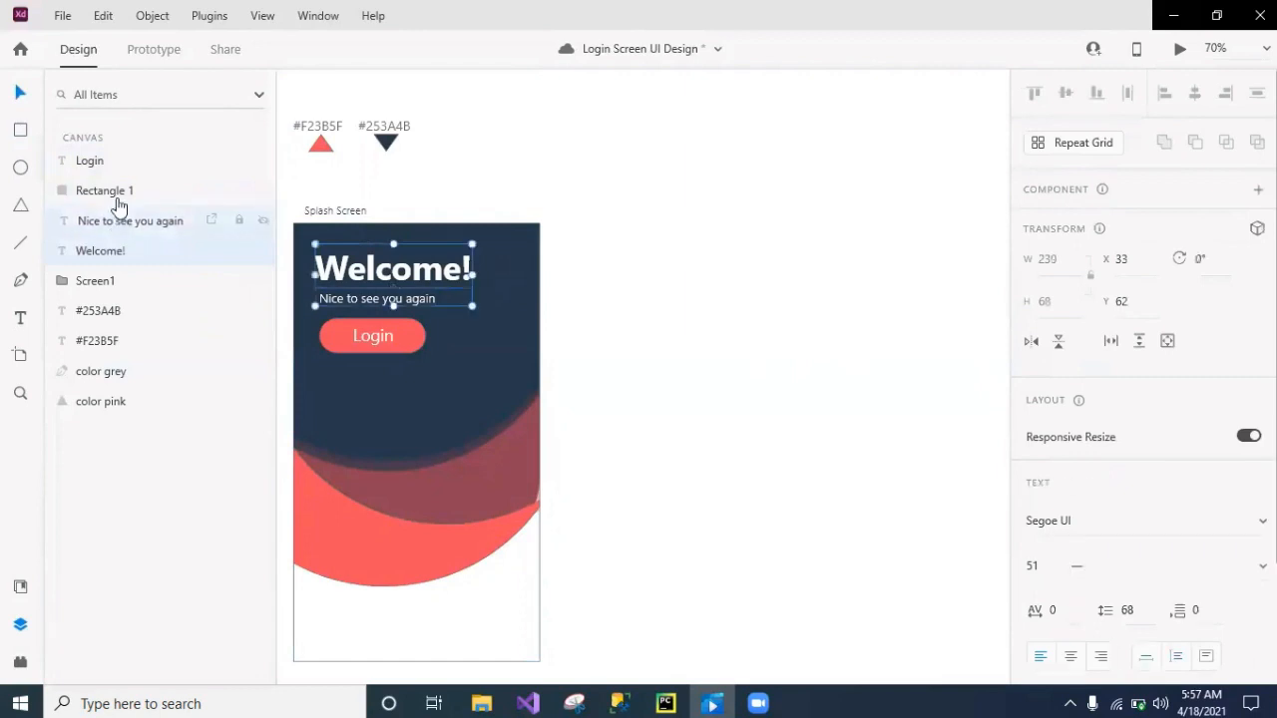
{"action": "left_click", "coordinate": [111, 193], "text": "shift"}
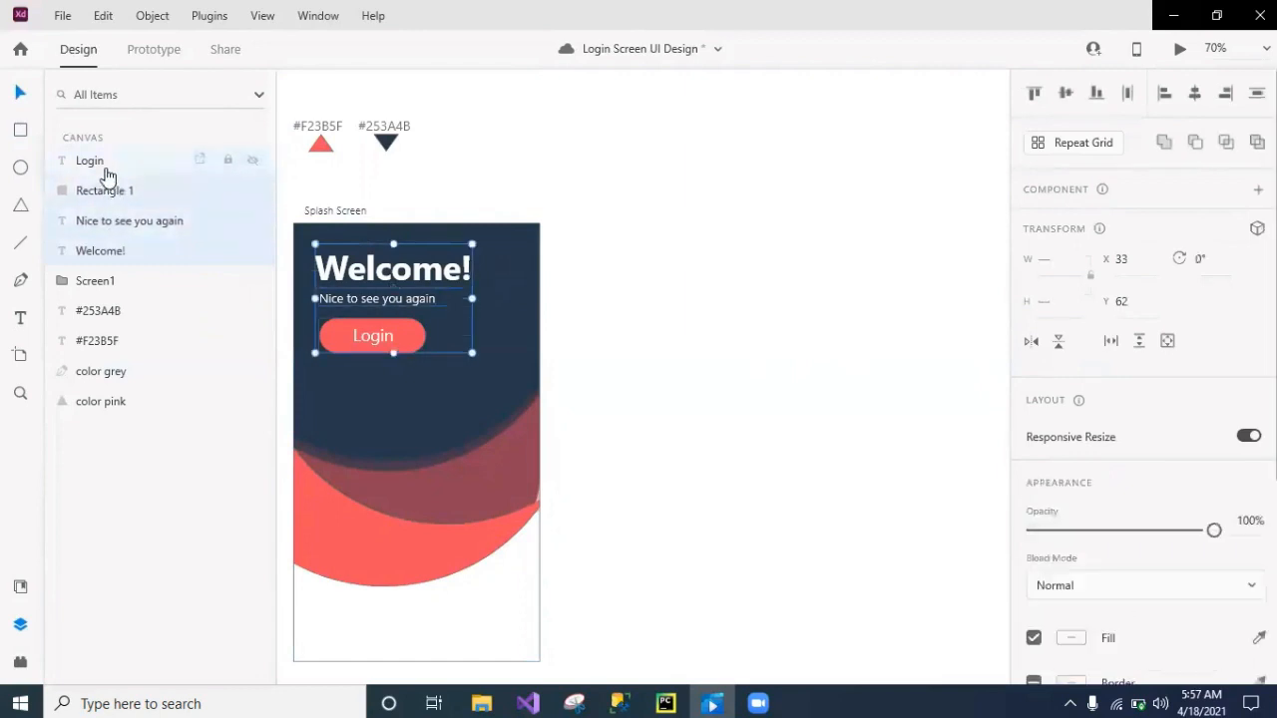
{"action": "left_click", "coordinate": [105, 163]}
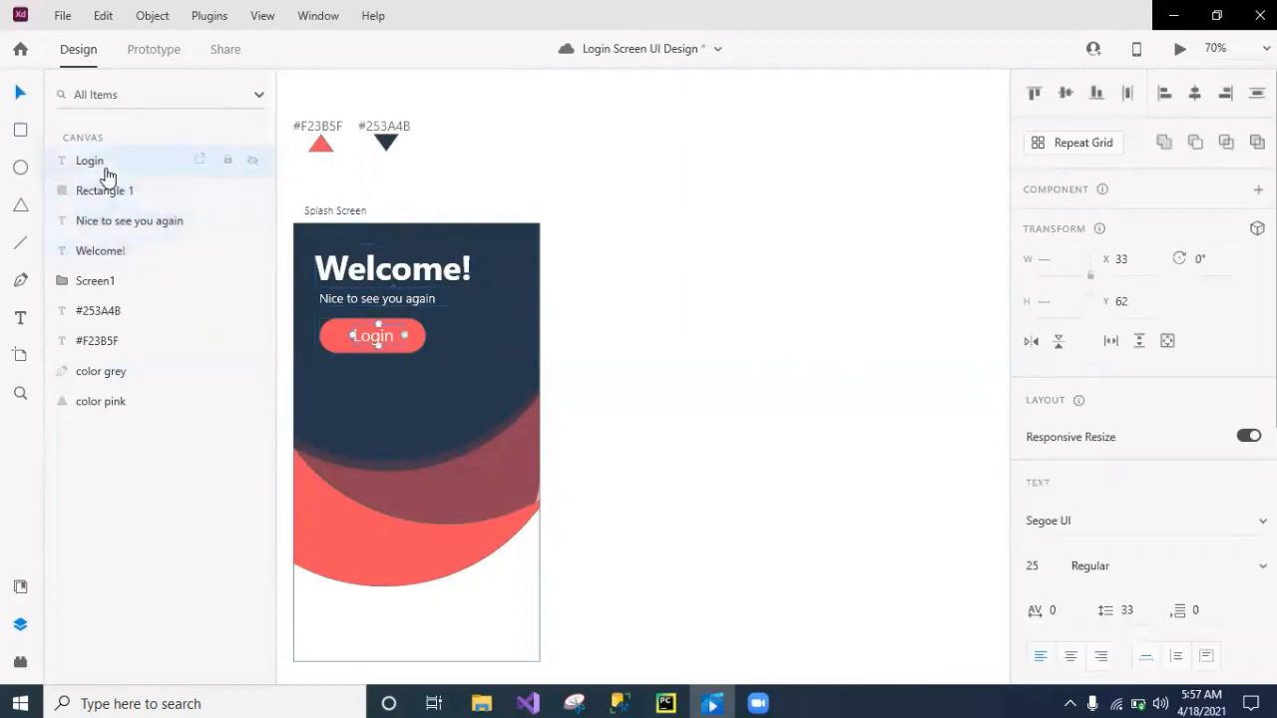
{"action": "left_click", "coordinate": [110, 251], "text": "shift"}
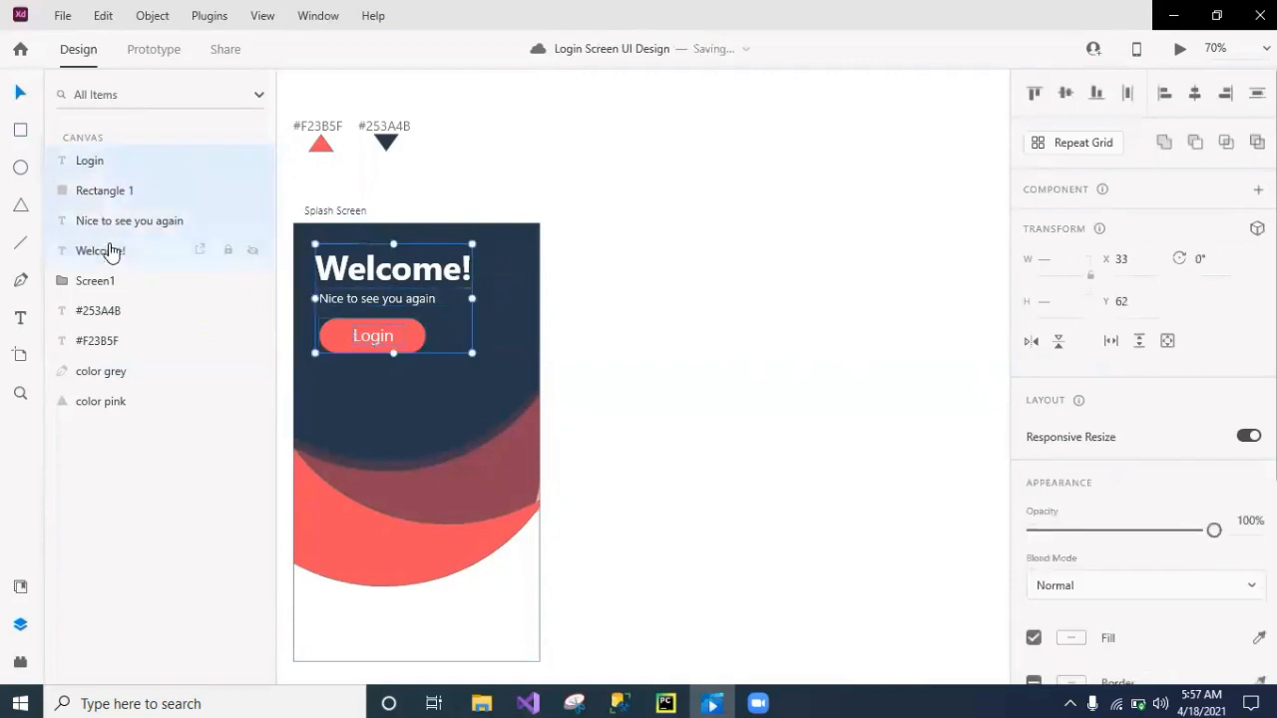
{"action": "left_click_drag", "start_coordinate": [110, 251], "coordinate": [112, 282]}
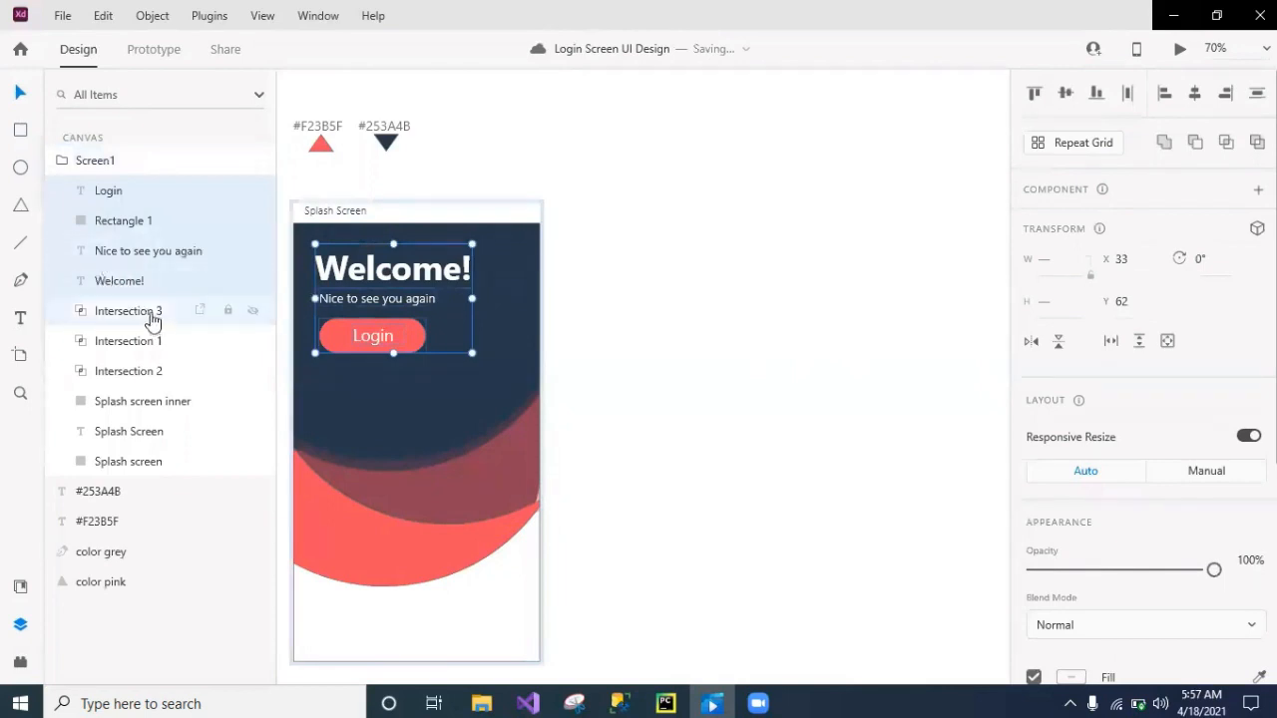
{"action": "left_click", "coordinate": [648, 422]}
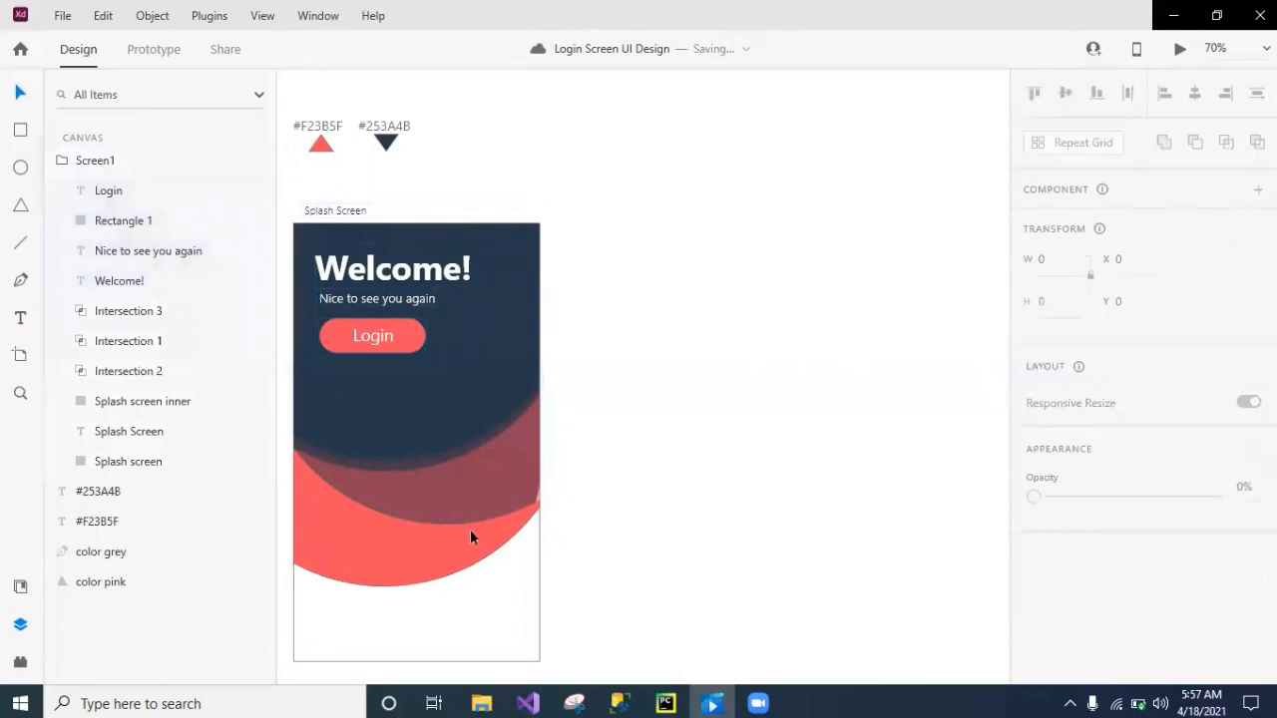
- Add a text box about 224 wide near the bottom of the splash screen reading "You are not a member? Register"
{"action": "left_click", "coordinate": [21, 320]}
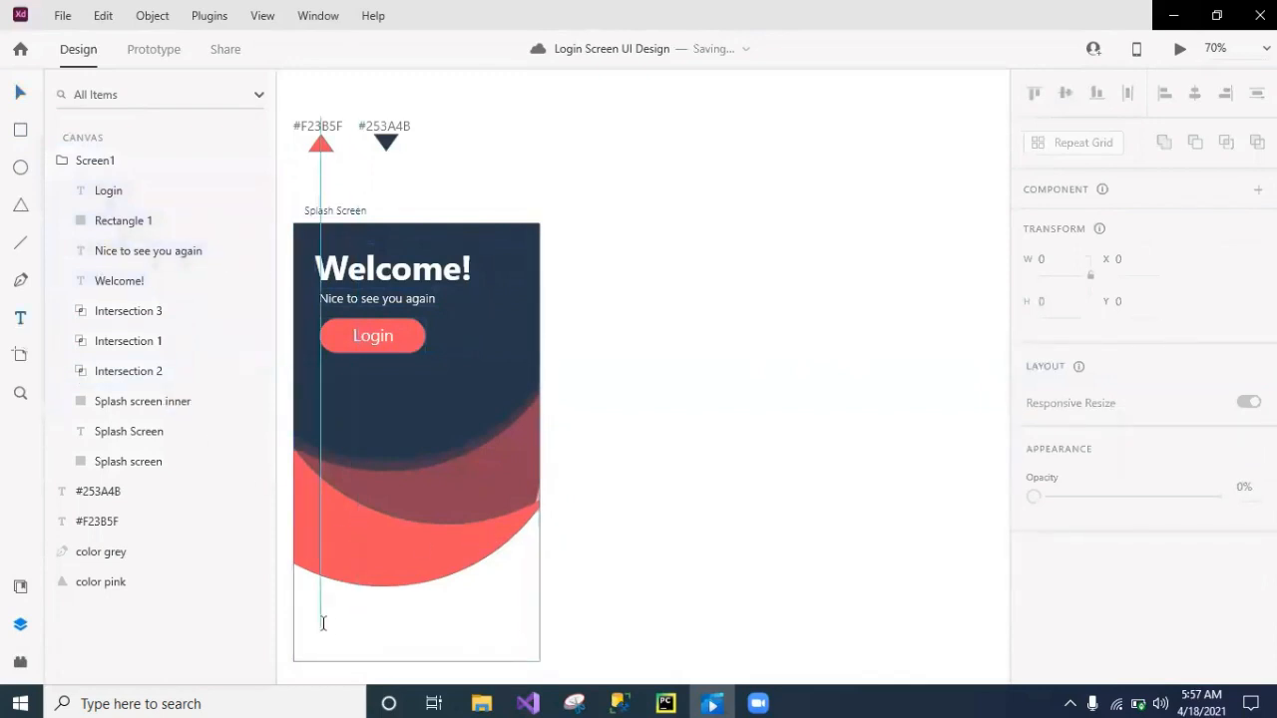
{"action": "left_click_drag", "start_coordinate": [322, 626], "coordinate": [468, 649]}
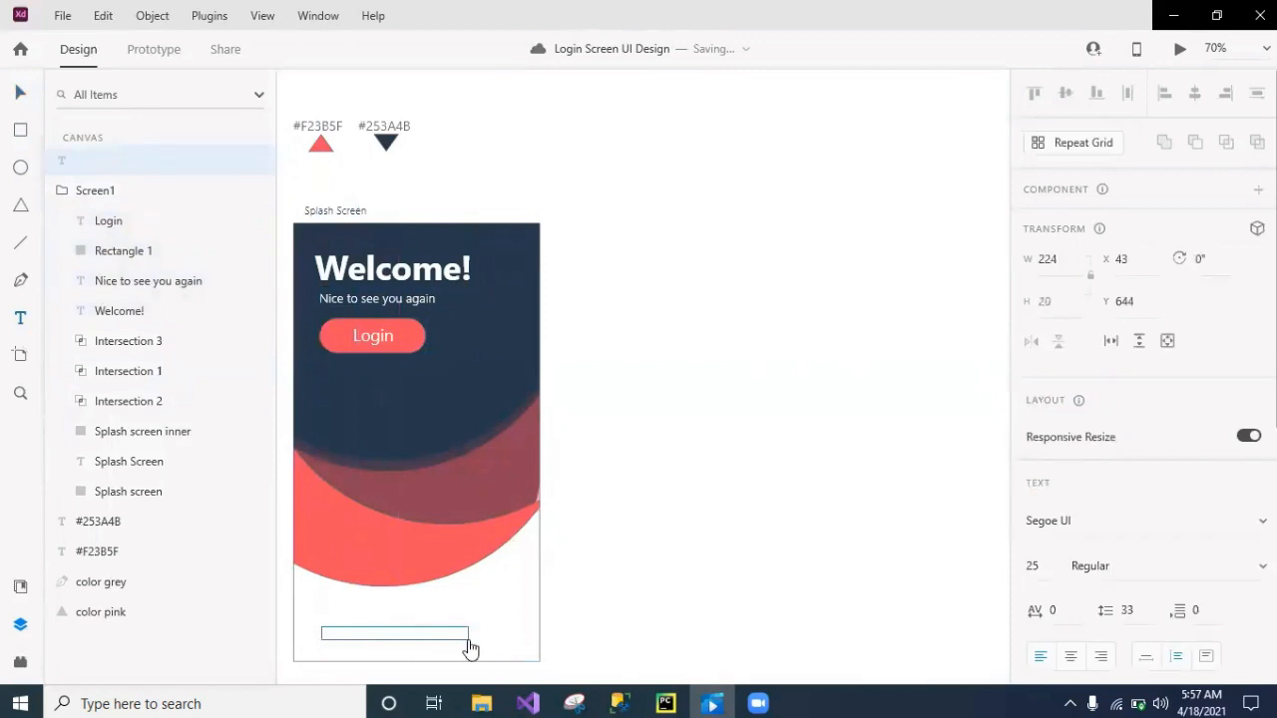
{"action": "type", "text": "ou"}
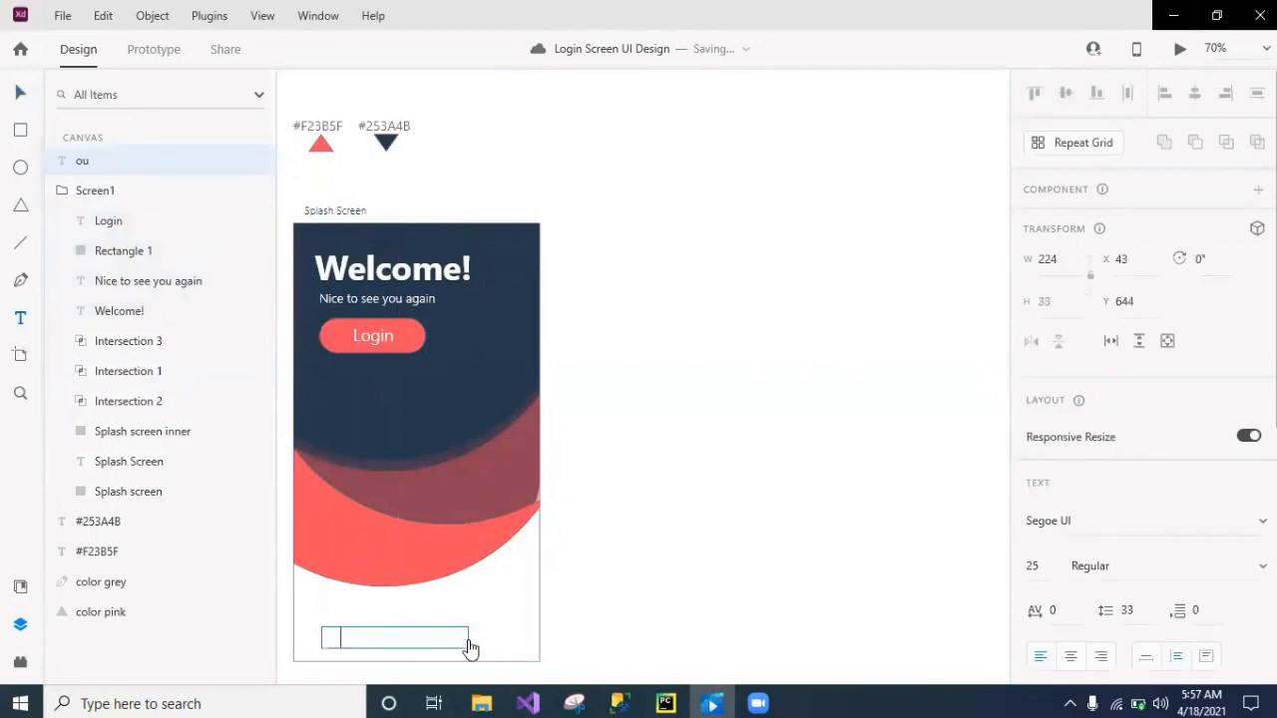
{"action": "type", "text": " m your a membe"}
{"action": "key", "text": "BackSpace"}
{"action": "key", "text": "BackSpace"}
{"action": "key", "text": "BackSpace"}
{"action": "key", "text": "BackSpace"}
{"action": "key", "text": "BackSpace"}
{"action": "key", "text": "BackSpace"}
{"action": "key", "text": "BackSpace"}
{"action": "key", "text": "BackSpace"}
{"action": "key", "text": "BackSpace"}
{"action": "key", "text": "BackSpace"}
{"action": "key", "text": "BackSpace"}
{"action": "key", "text": "BackSpace"}
{"action": "key", "text": "BackSpace"}
{"action": "key", "text": "BackSpace"}
{"action": "key", "text": "BackSpace"}
{"action": "key", "text": "BackSpace"}
{"action": "key", "text": "BackSpace"}
{"action": "key", "text": "BackSpace"}
{"action": "key", "text": "BackSpace"}
{"action": "key", "text": "BackSpace"}
{"action": "type", "text": "Forgober?"}
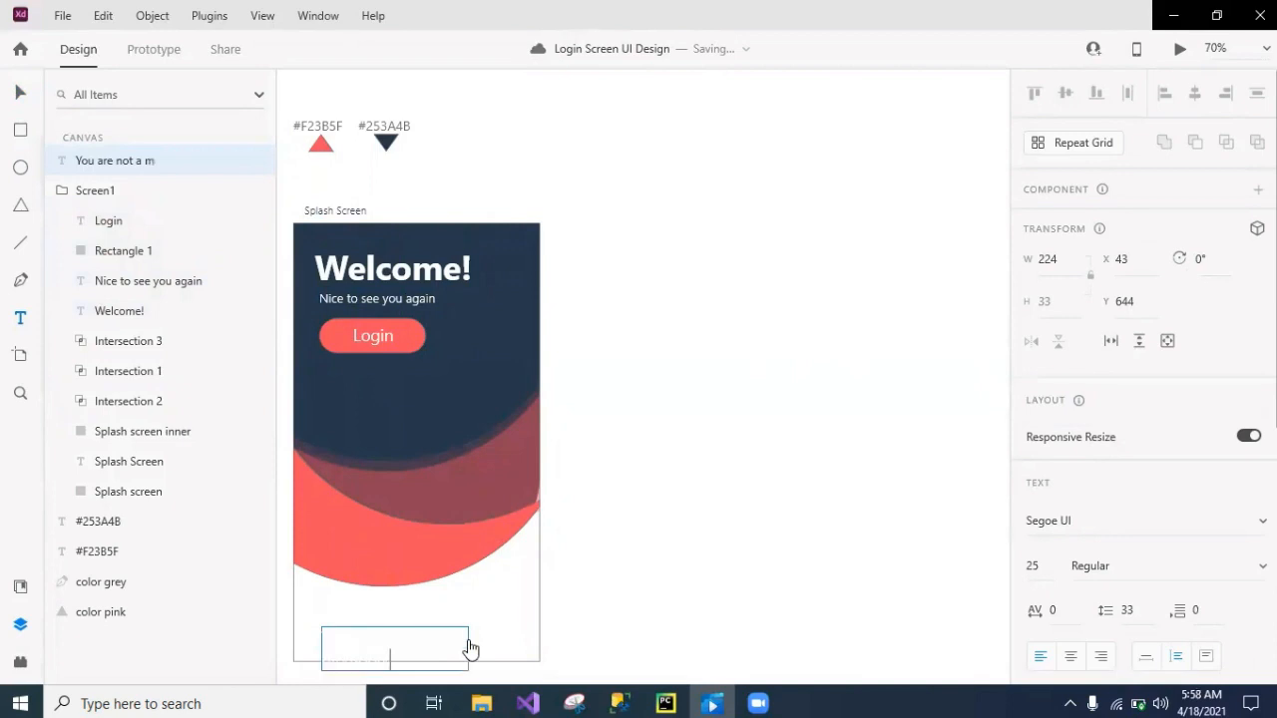
{"action": "type", "text": " Sign Up"}
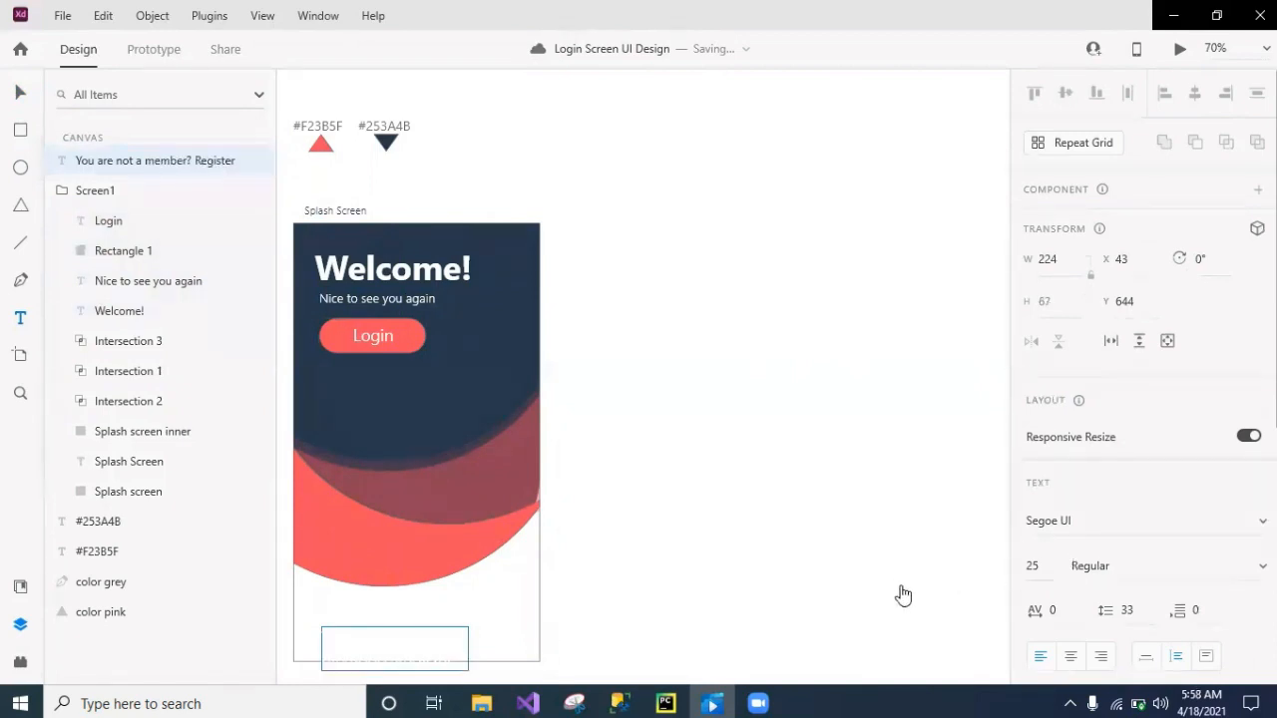
- Fill the whole "You are not a member? Register" text with the saved dark blue #253A4B
{"action": "key", "text": "ctrl+a"}
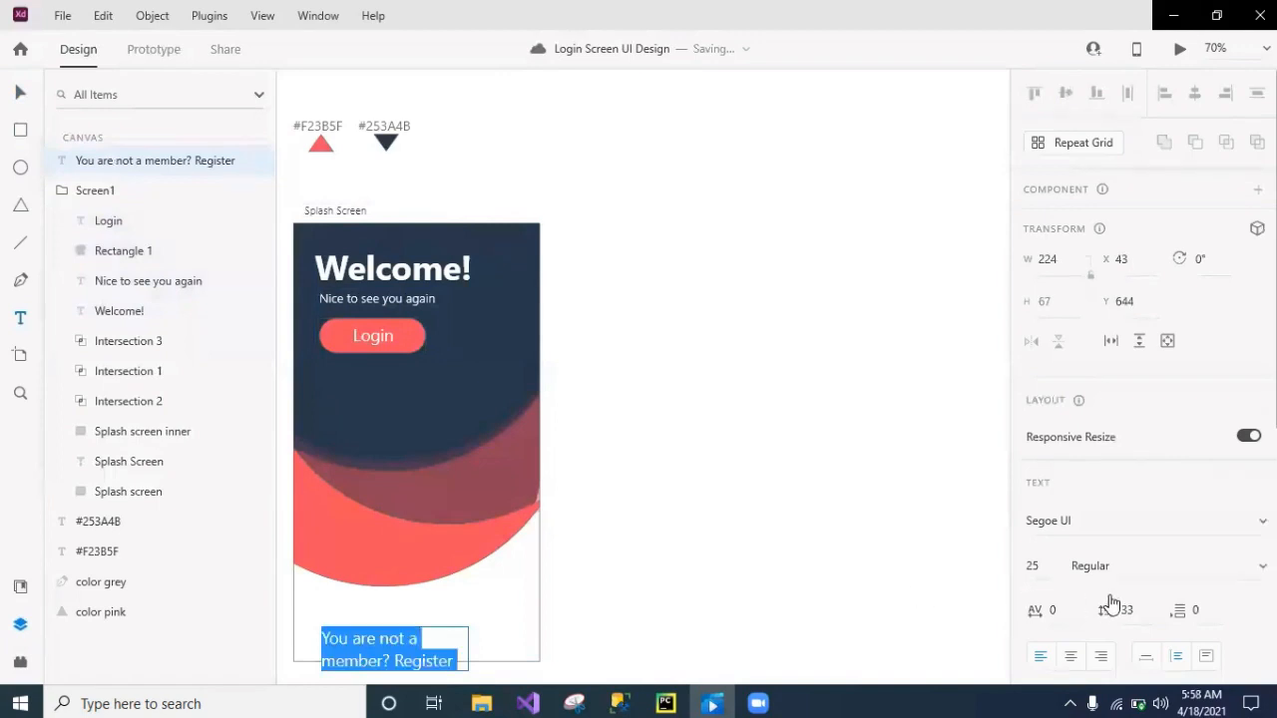
{"action": "scroll", "coordinate": [1147, 400], "scroll_direction": "down", "scroll_amount": 5}
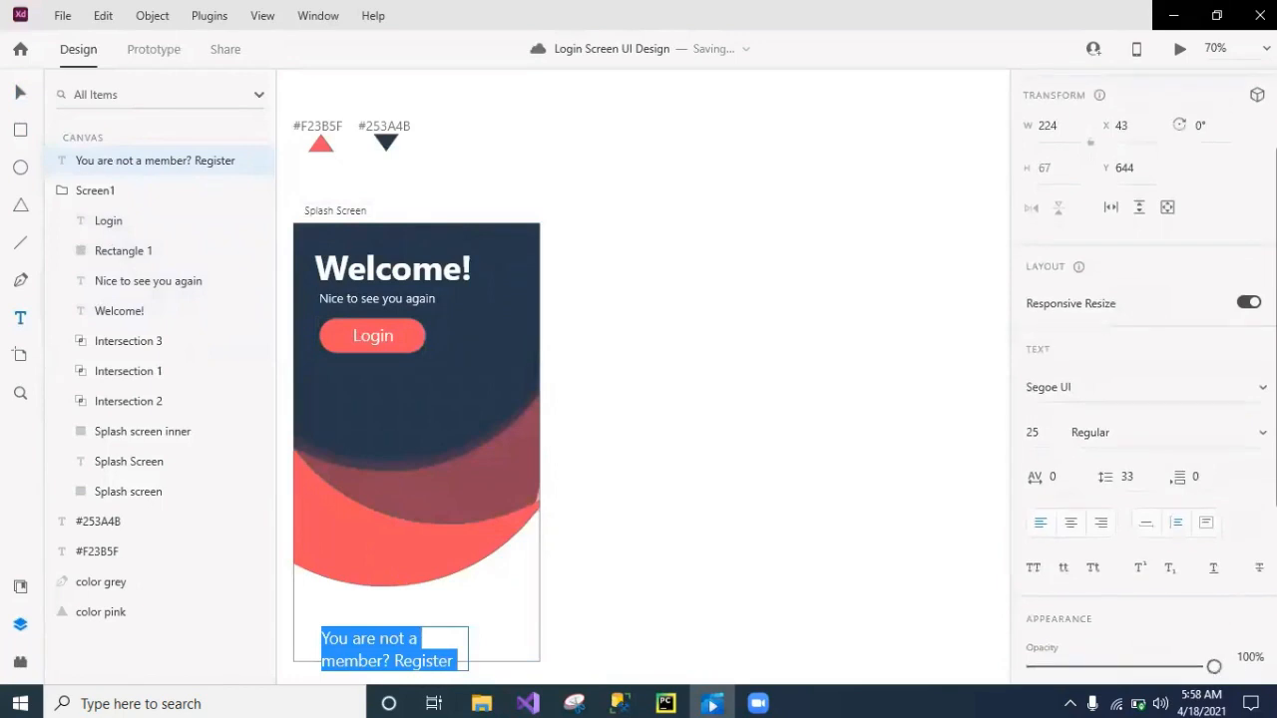
{"action": "left_click", "coordinate": [1071, 622]}
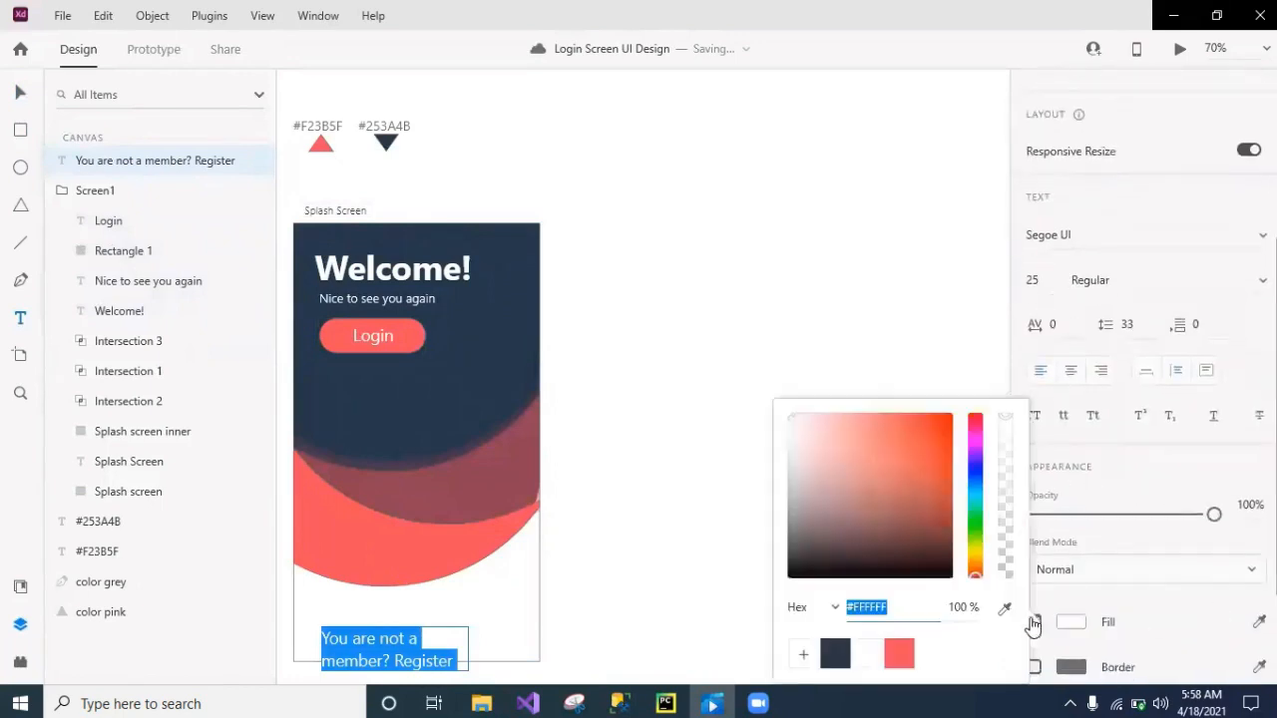
{"action": "left_click", "coordinate": [836, 654]}
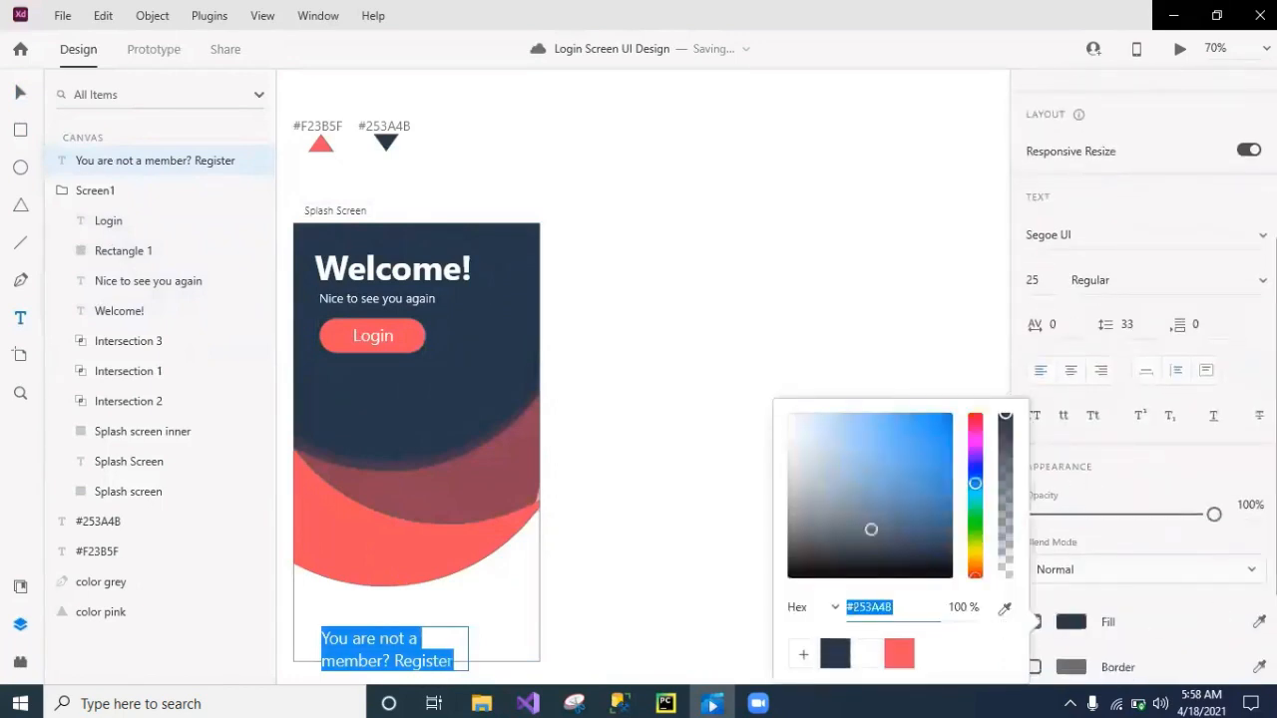
{"action": "key", "text": "Escape"}
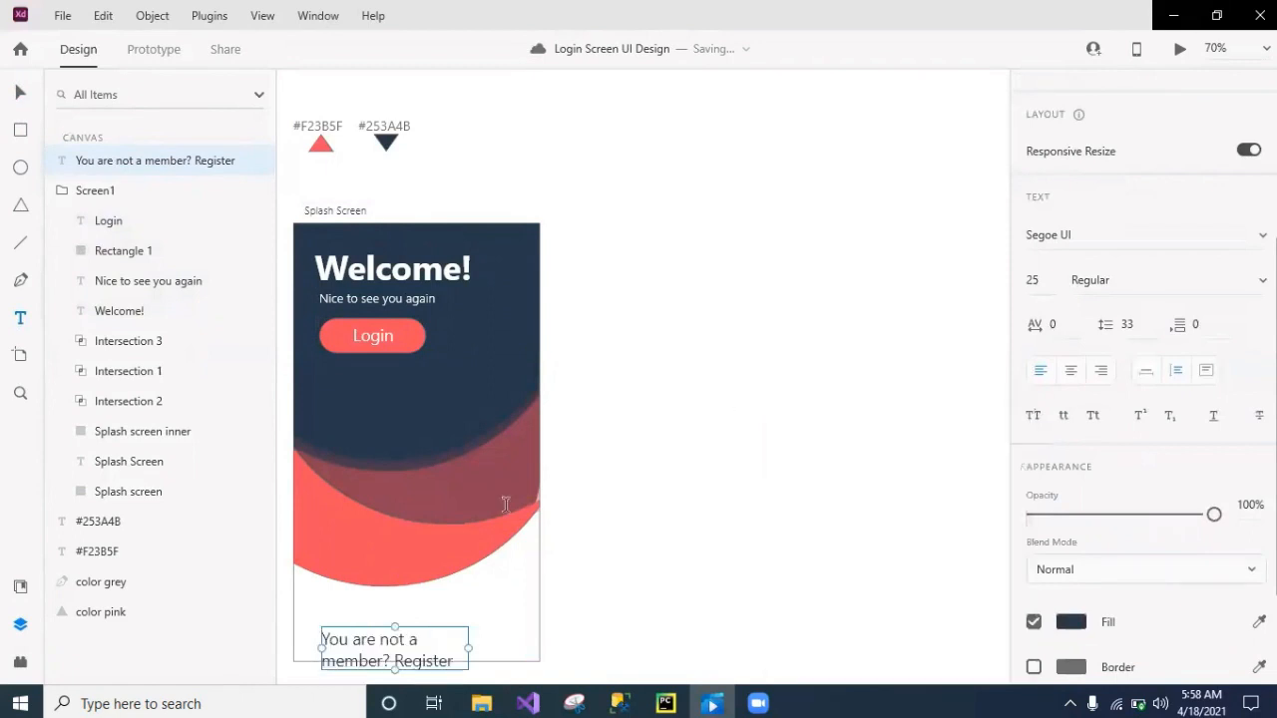
- Widen the registration text box on both sides to nearly the splash screen's width so its text fits on one line
{"action": "left_click_drag", "start_coordinate": [468, 647], "coordinate": [537, 643]}
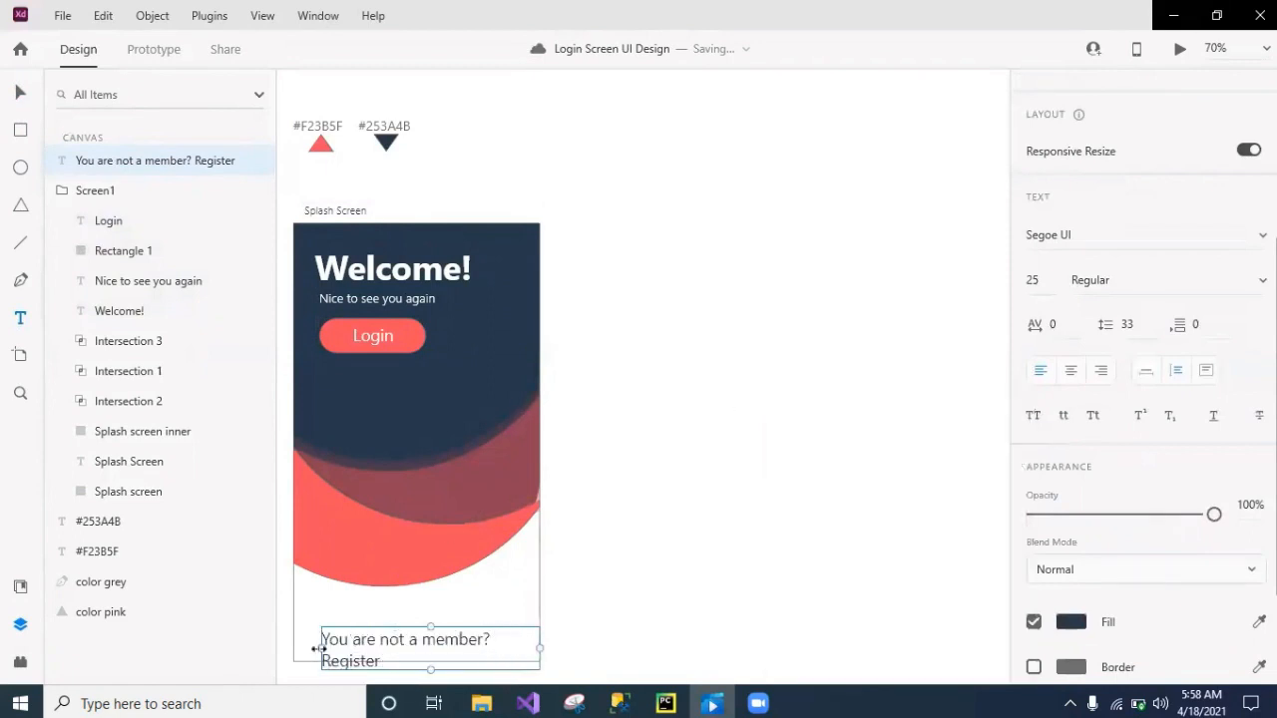
{"action": "left_click_drag", "start_coordinate": [318, 647], "coordinate": [300, 646]}
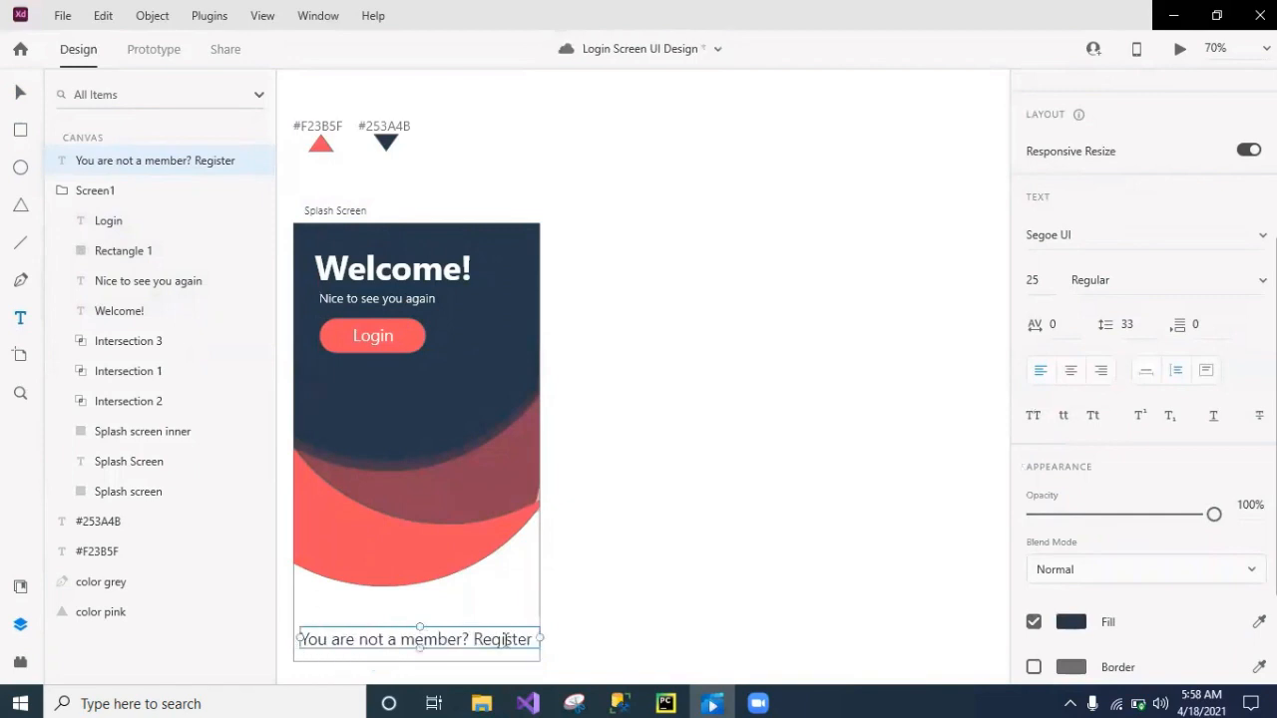
{"action": "left_click_drag", "start_coordinate": [468, 644], "coordinate": [373, 648]}
{"action": "left_click", "coordinate": [20, 95]}
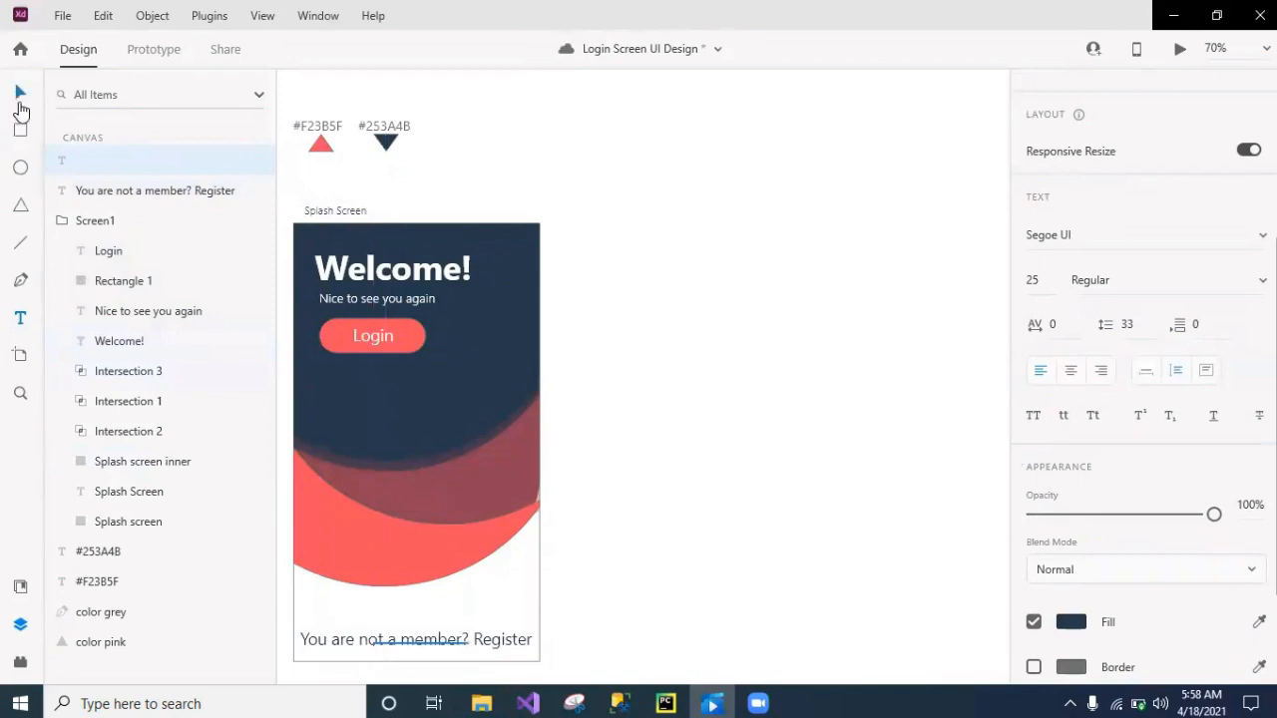
- Set only the words "You are not a member?" to the Semilight weight at size 16
{"action": "double_click", "coordinate": [464, 639]}
{"action": "double_click", "coordinate": [467, 639]}
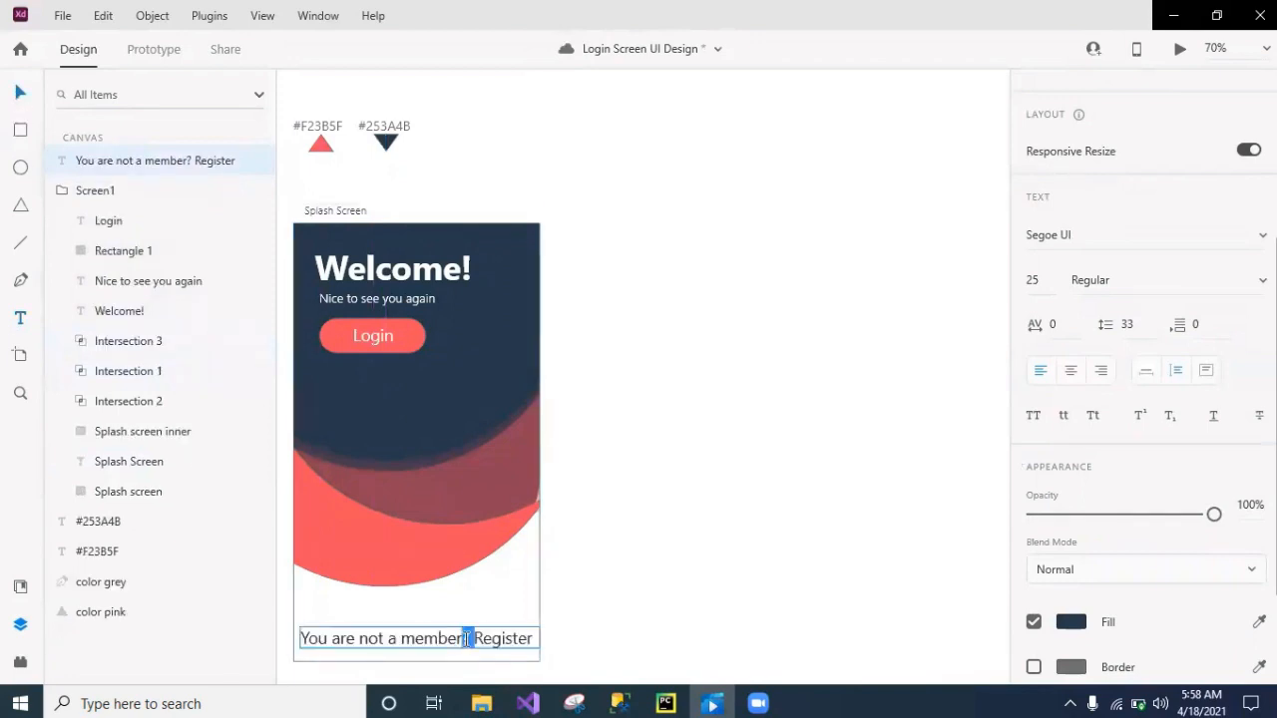
{"action": "left_click", "coordinate": [465, 638]}
{"action": "key", "text": "shift+Left"}
{"action": "key", "text": "shift+Left"}
{"action": "key", "text": "shift+Left"}
{"action": "key", "text": "shift+Left"}
{"action": "key", "text": "shift+Left"}
{"action": "key", "text": "shift+Left"}
{"action": "key", "text": "shift+Left"}
{"action": "key", "text": "shift+Left"}
{"action": "key", "text": "shift+Left"}
{"action": "key", "text": "shift+Left"}
{"action": "key", "text": "shift+Left"}
{"action": "key", "text": "shift+Left"}
{"action": "key", "text": "shift+Left"}
{"action": "key", "text": "shift+Left"}
{"action": "key", "text": "shift+Left"}
{"action": "key", "text": "shift+Left"}
{"action": "key", "text": "shift+Left"}
{"action": "key", "text": "shift+Left"}
{"action": "key", "text": "shift+Left"}
{"action": "key", "text": "shift+Left"}
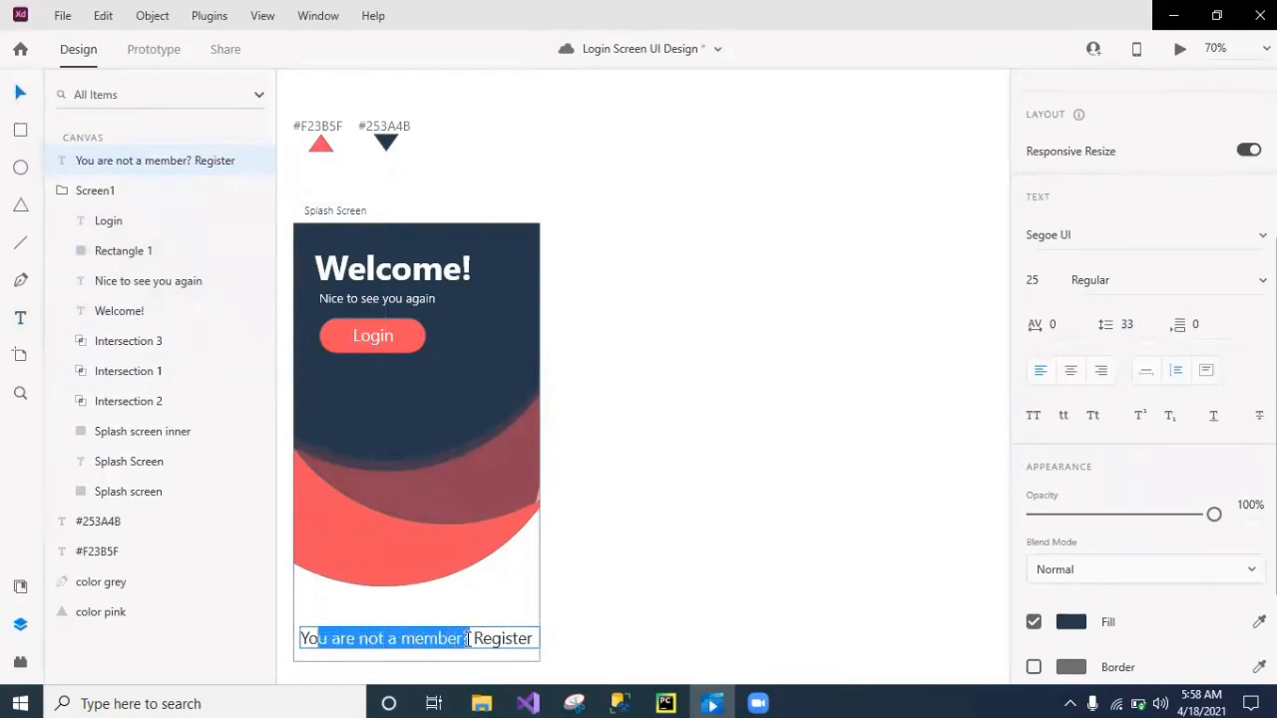
{"action": "key", "text": "shift+Left"}
{"action": "left_click", "coordinate": [1168, 281]}
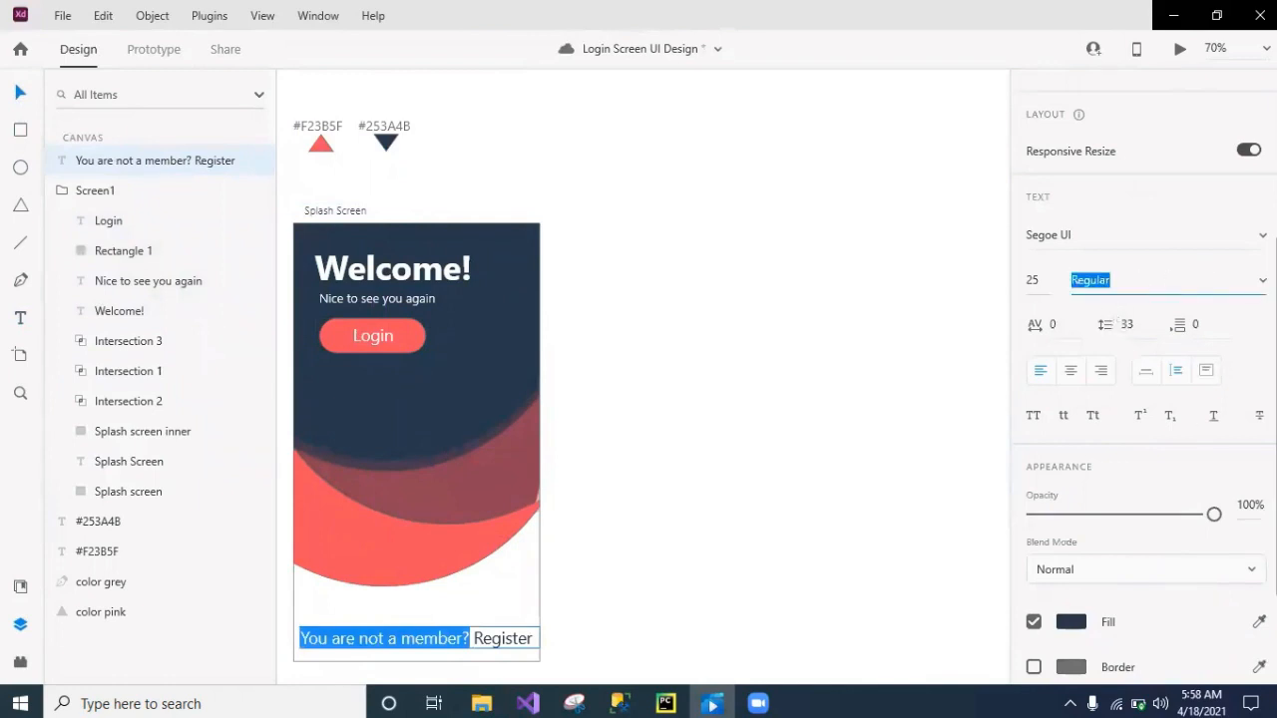
{"action": "left_click", "coordinate": [1262, 280]}
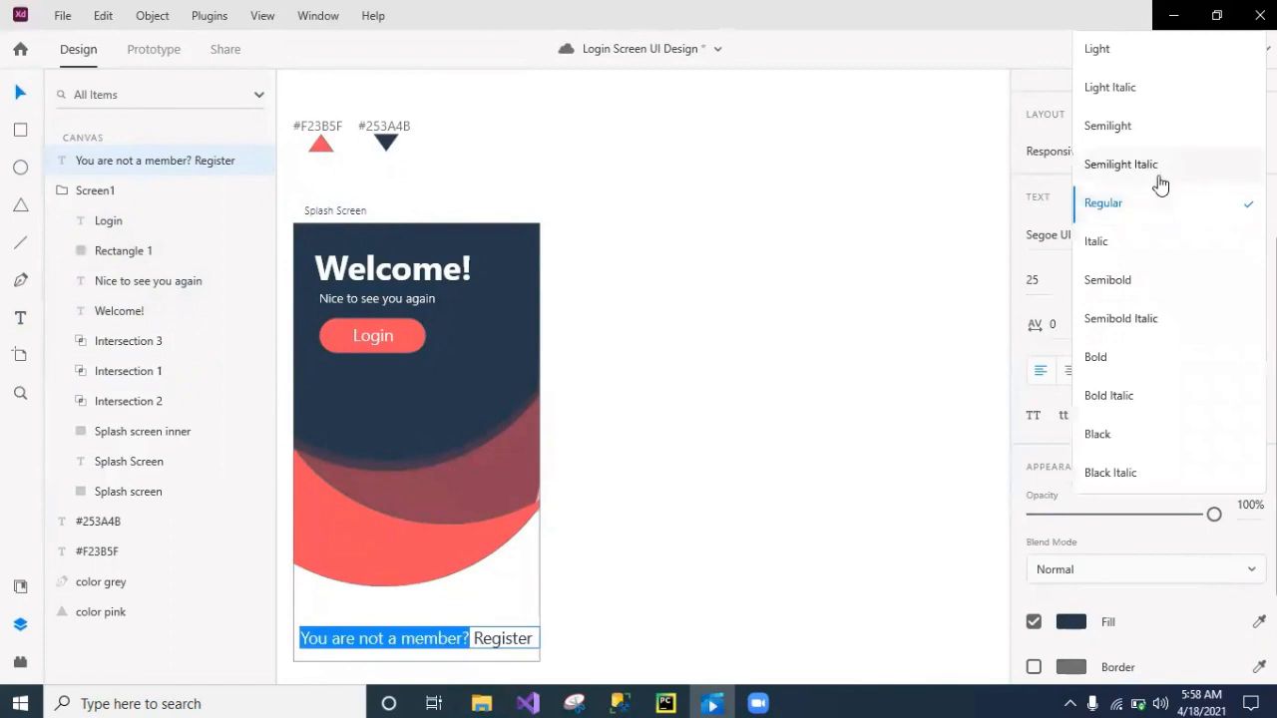
{"action": "left_click", "coordinate": [1155, 130]}
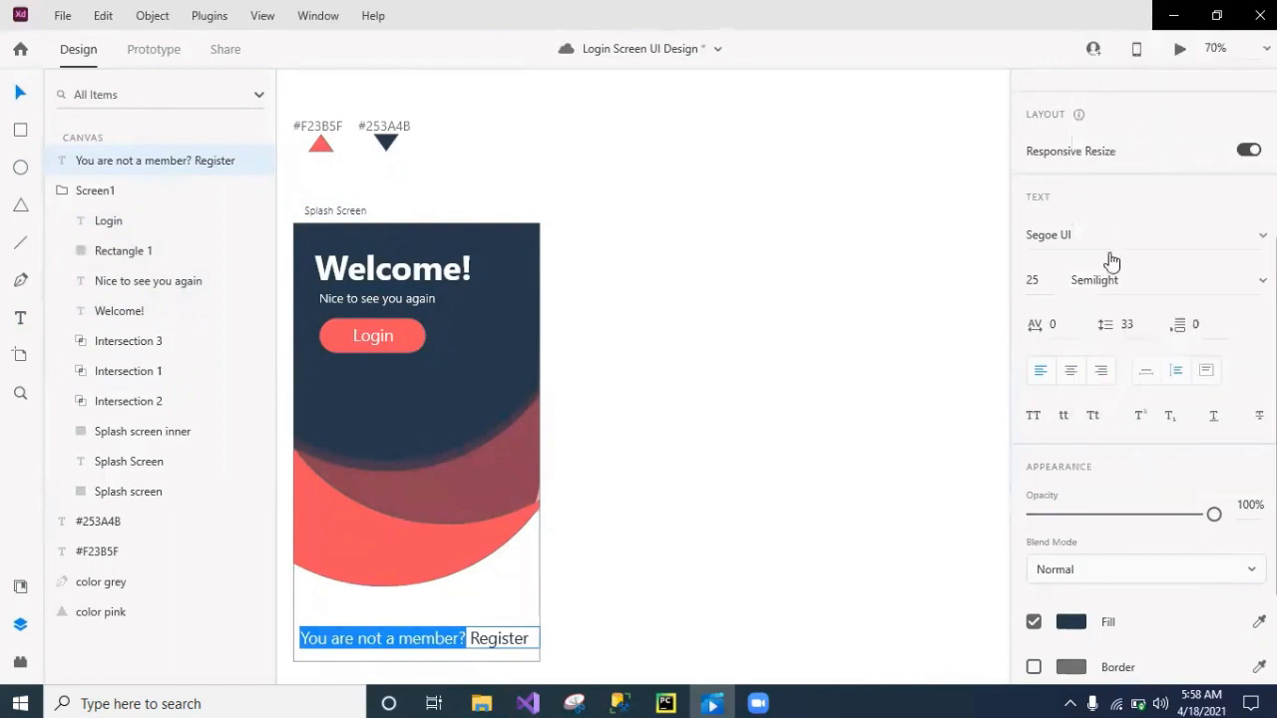
{"action": "left_click", "coordinate": [1044, 283]}
{"action": "type", "text": "16"}
{"action": "key", "text": "Escape"}
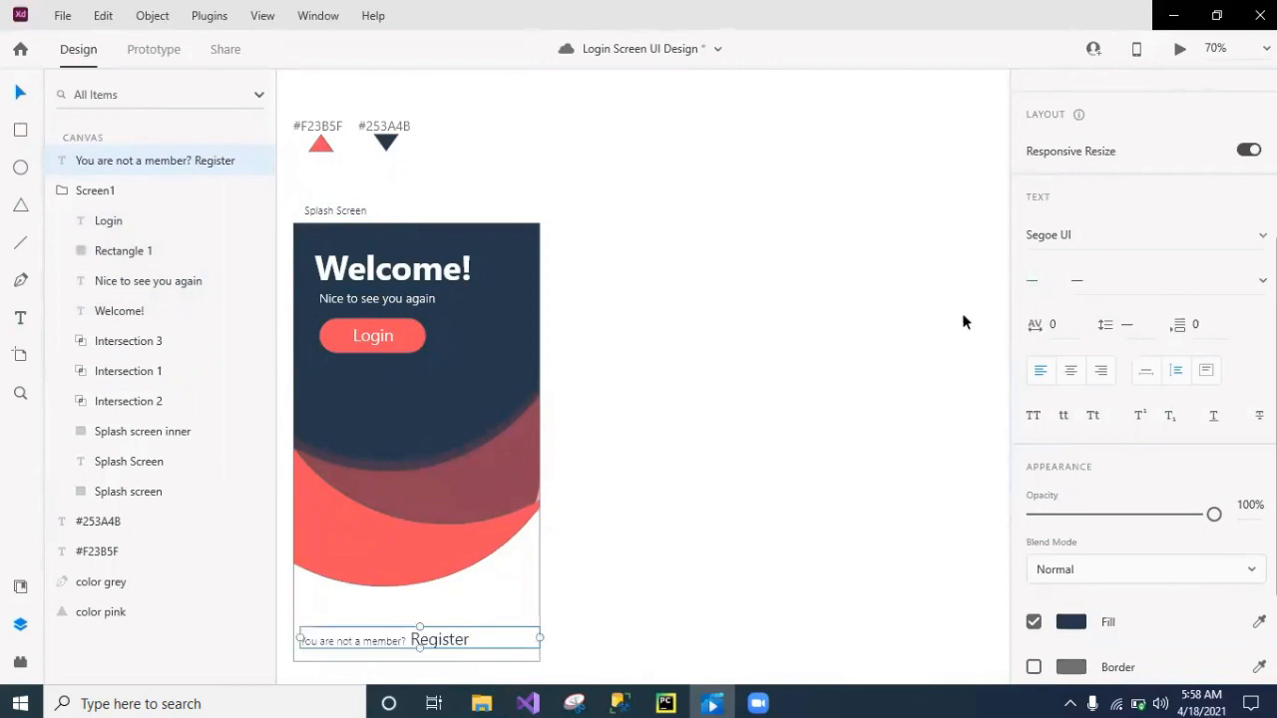
- Set only the word "Register" to the Semibold weight at size 19
{"action": "double_click", "coordinate": [468, 641]}
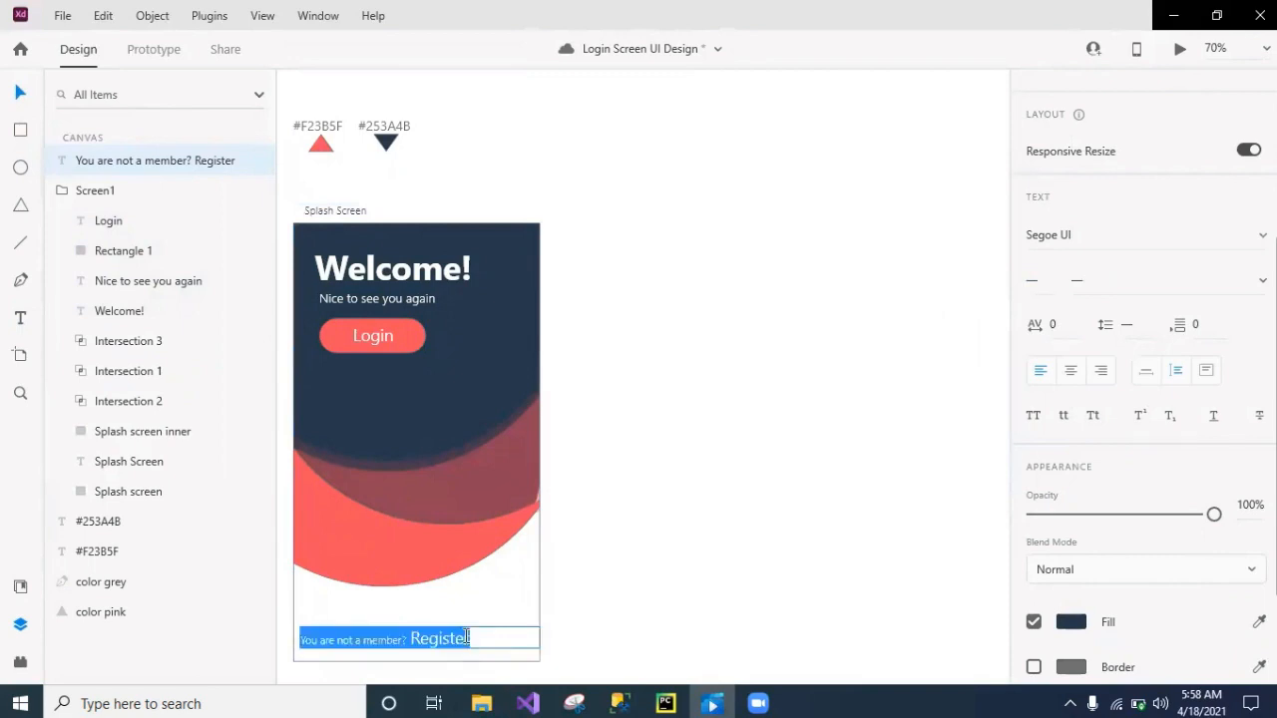
{"action": "left_click", "coordinate": [475, 637]}
{"action": "double_click", "coordinate": [428, 637]}
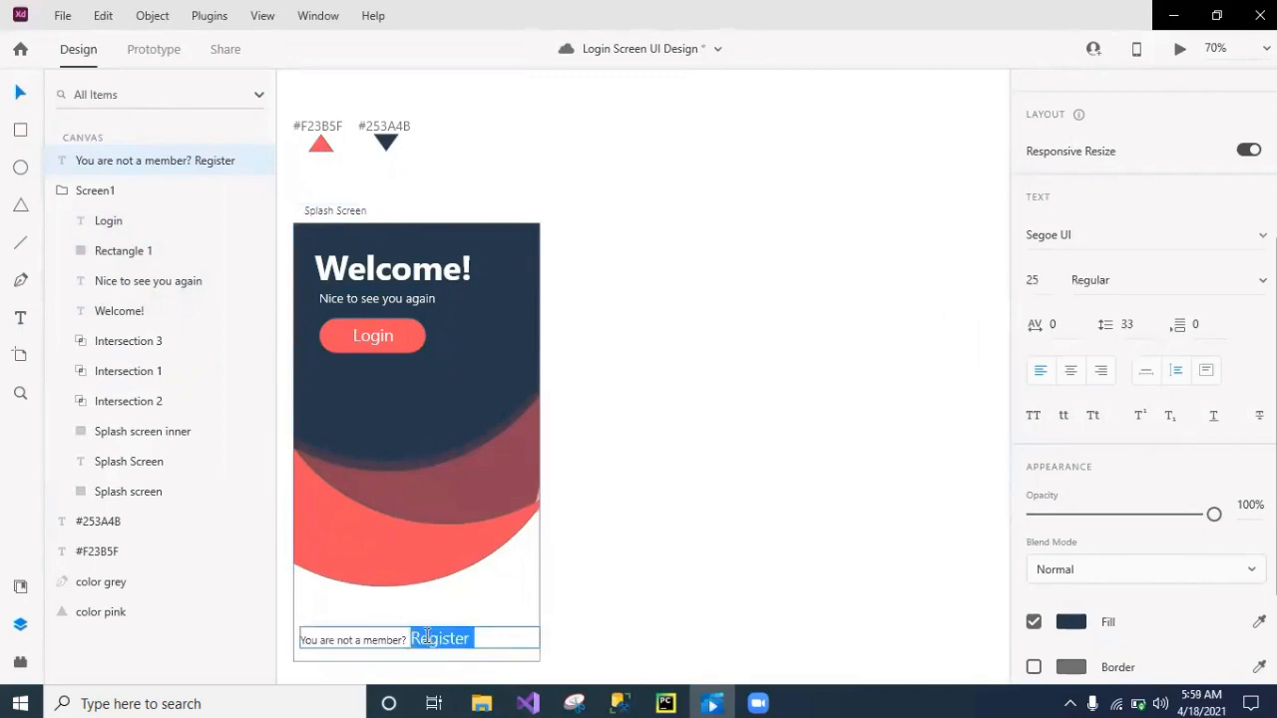
{"action": "left_click", "coordinate": [1247, 284]}
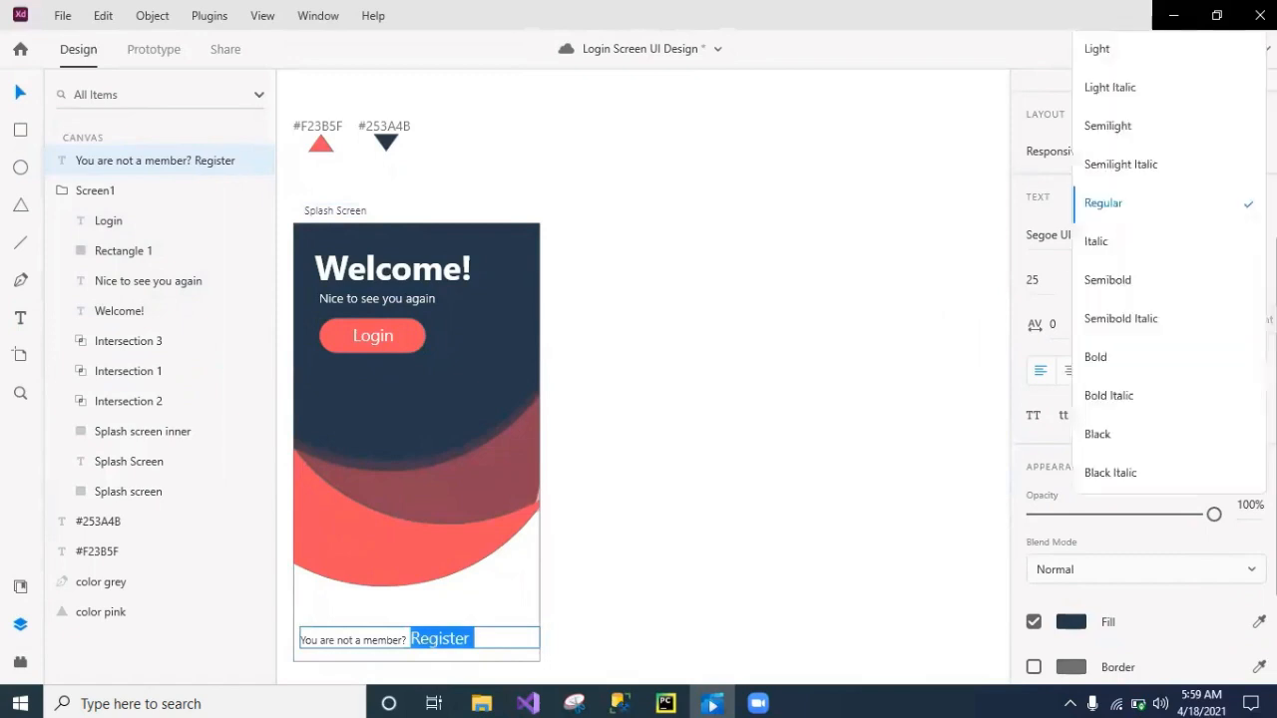
{"action": "left_click", "coordinate": [1171, 283]}
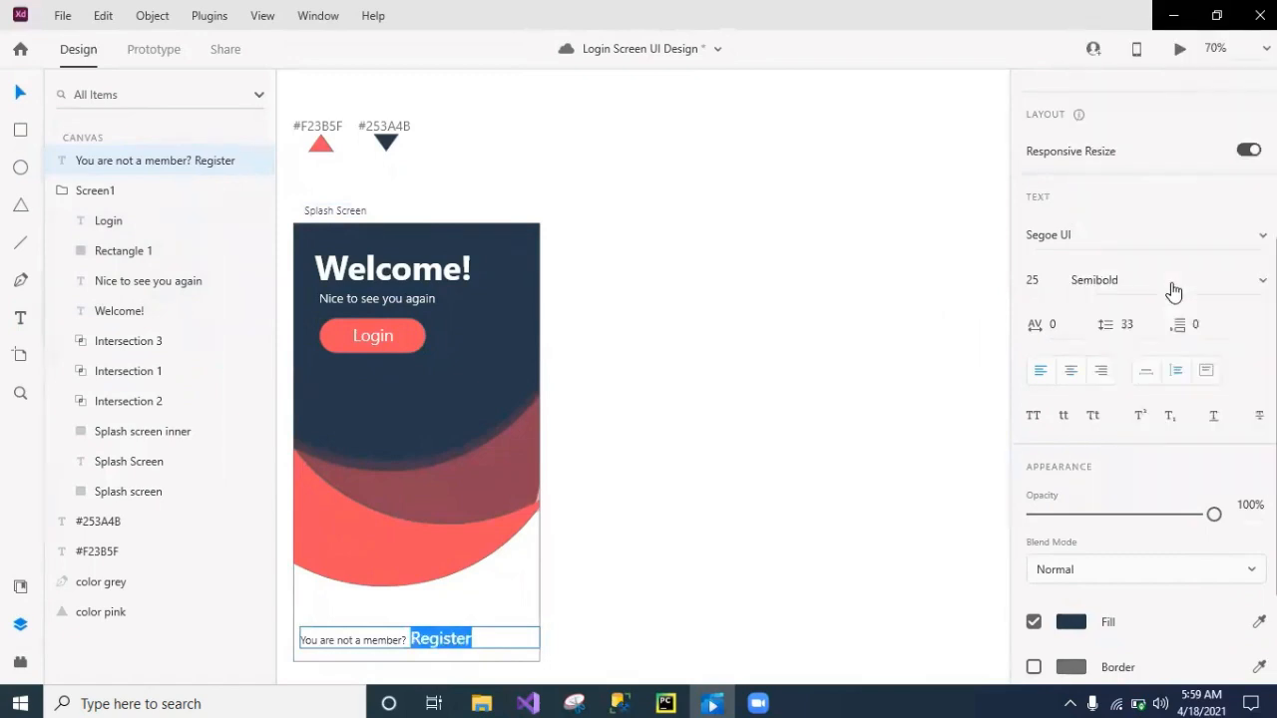
{"action": "double_click", "coordinate": [1043, 281]}
{"action": "type", "text": "19"}
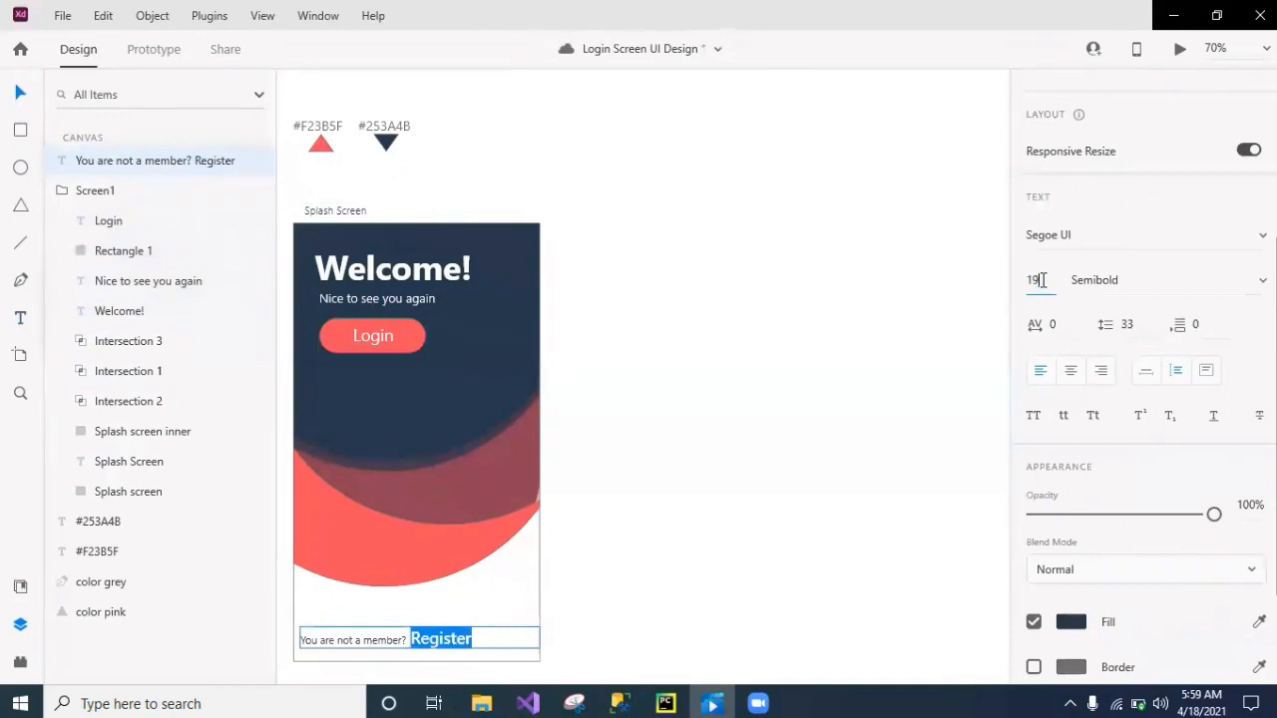
{"action": "key", "text": "Escape"}
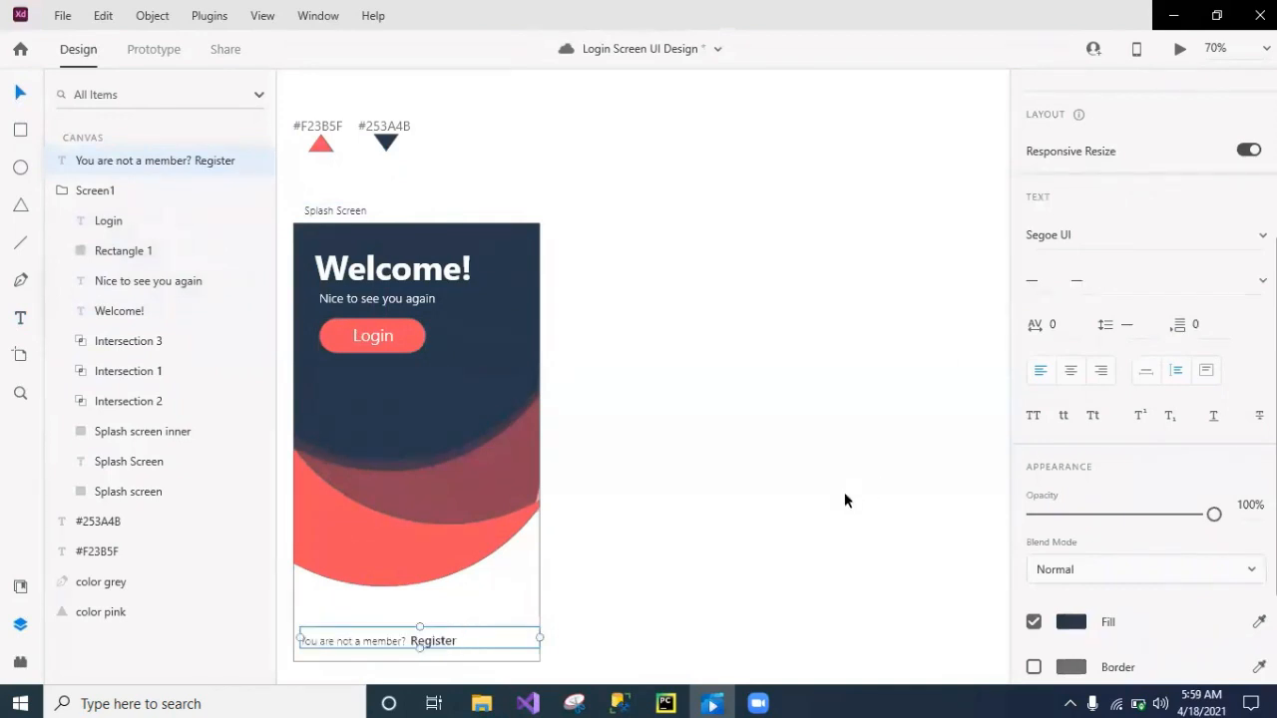
- Fill only the word "Register" in the registration line with the saved pink colour
{"action": "double_click", "coordinate": [469, 638]}
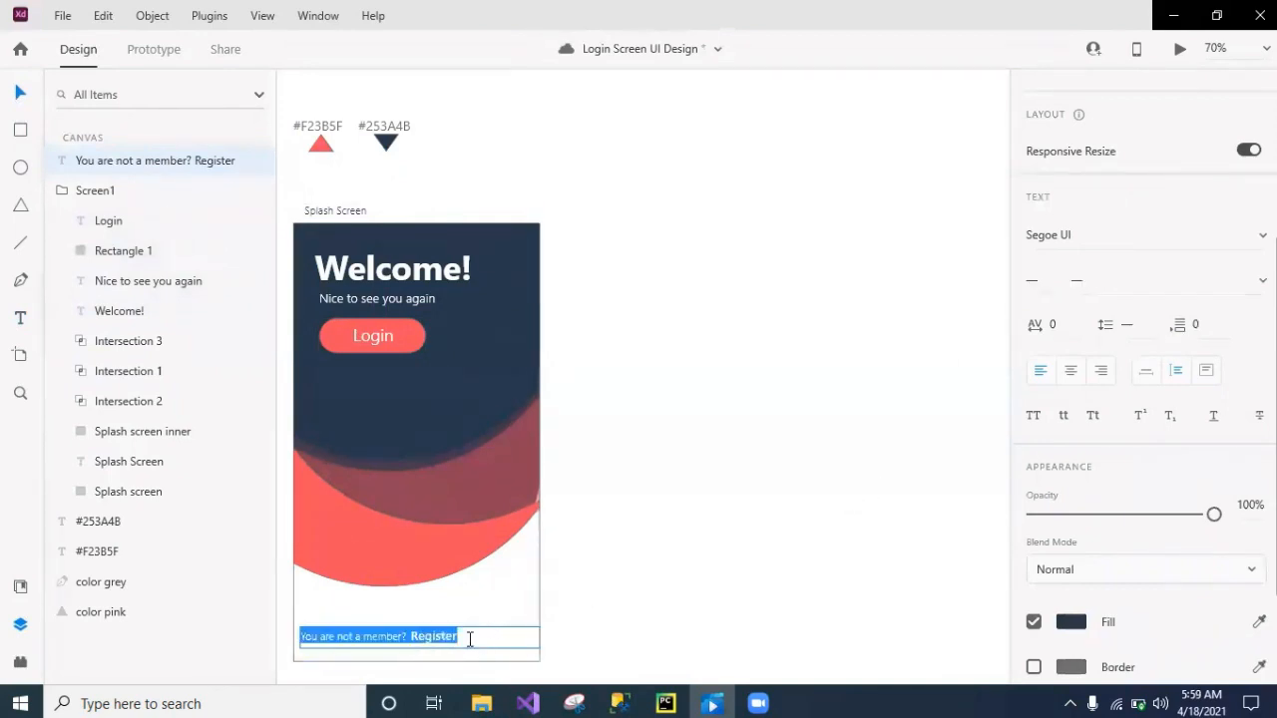
{"action": "left_click", "coordinate": [465, 636]}
{"action": "double_click", "coordinate": [427, 636]}
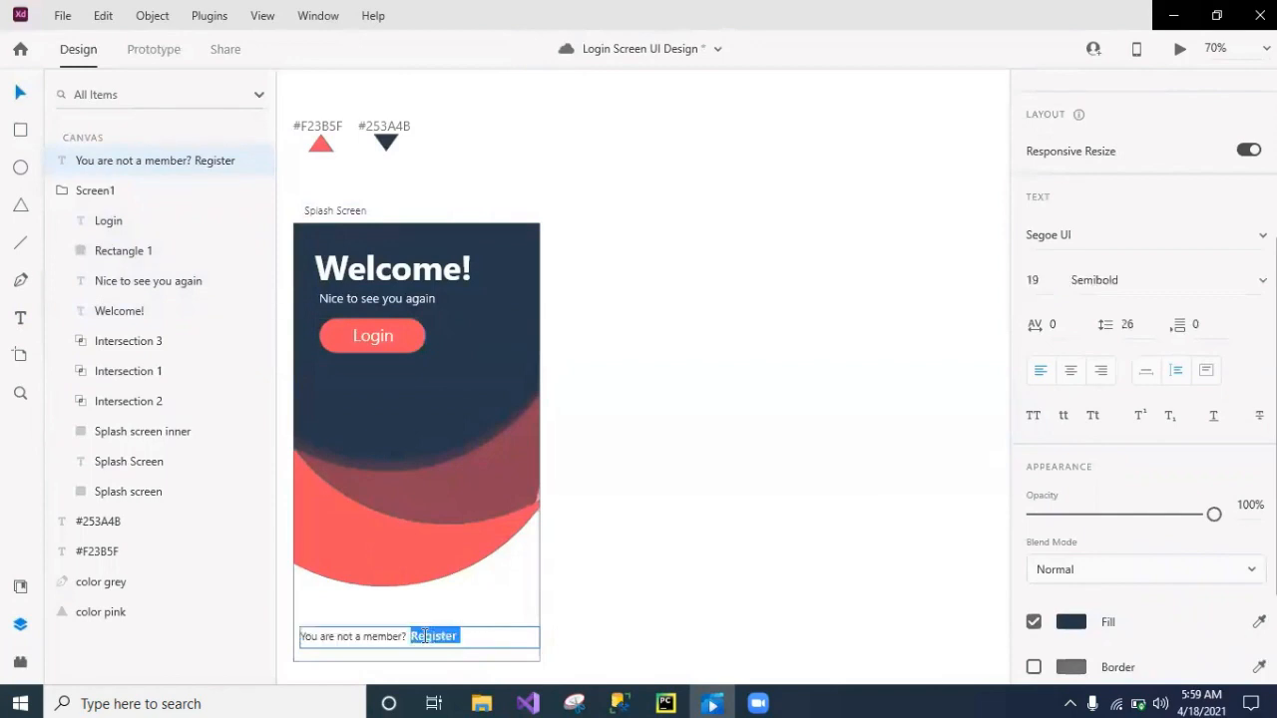
{"action": "left_click", "coordinate": [1076, 623]}
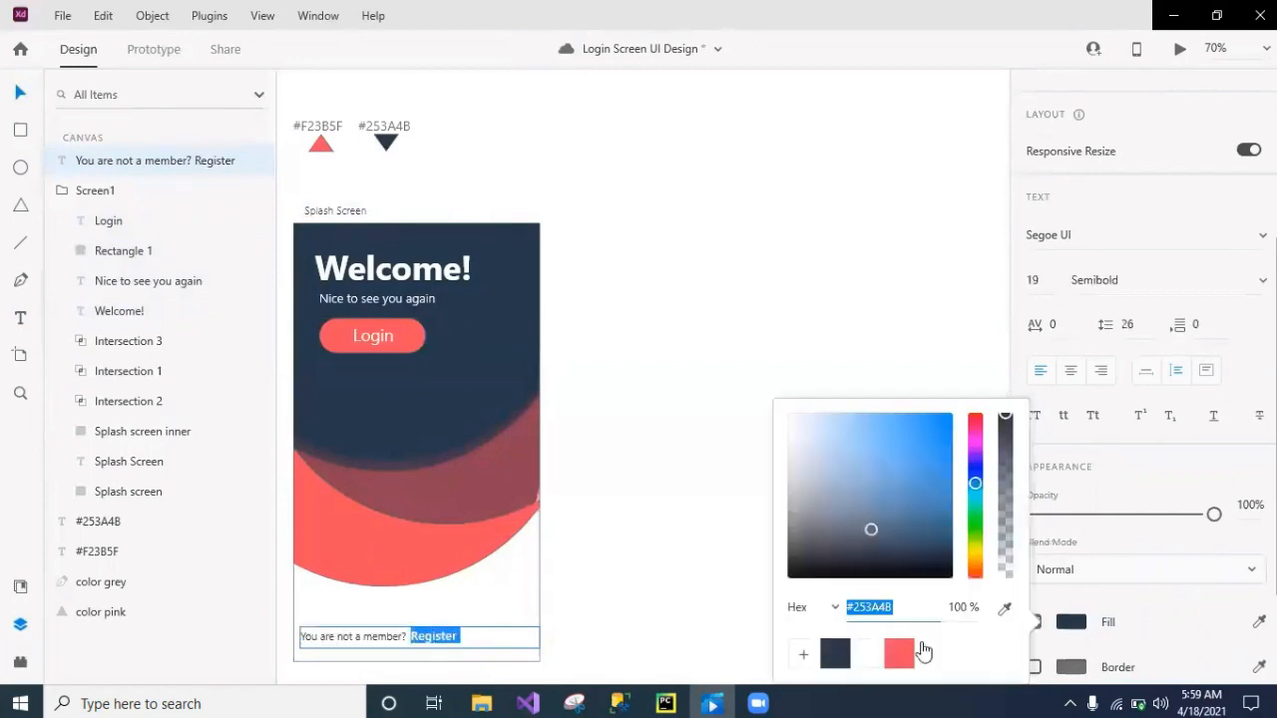
{"action": "left_click", "coordinate": [900, 651]}
{"action": "left_click", "coordinate": [729, 606]}
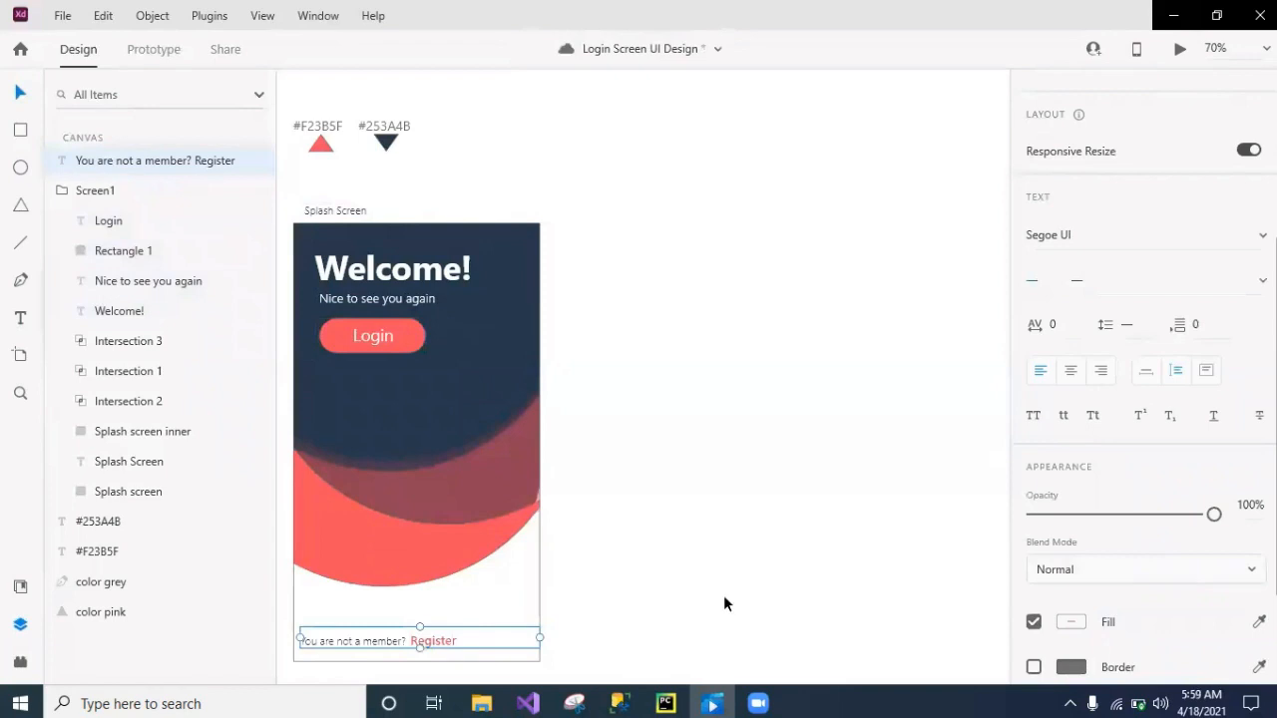
{"action": "left_click", "coordinate": [663, 604]}
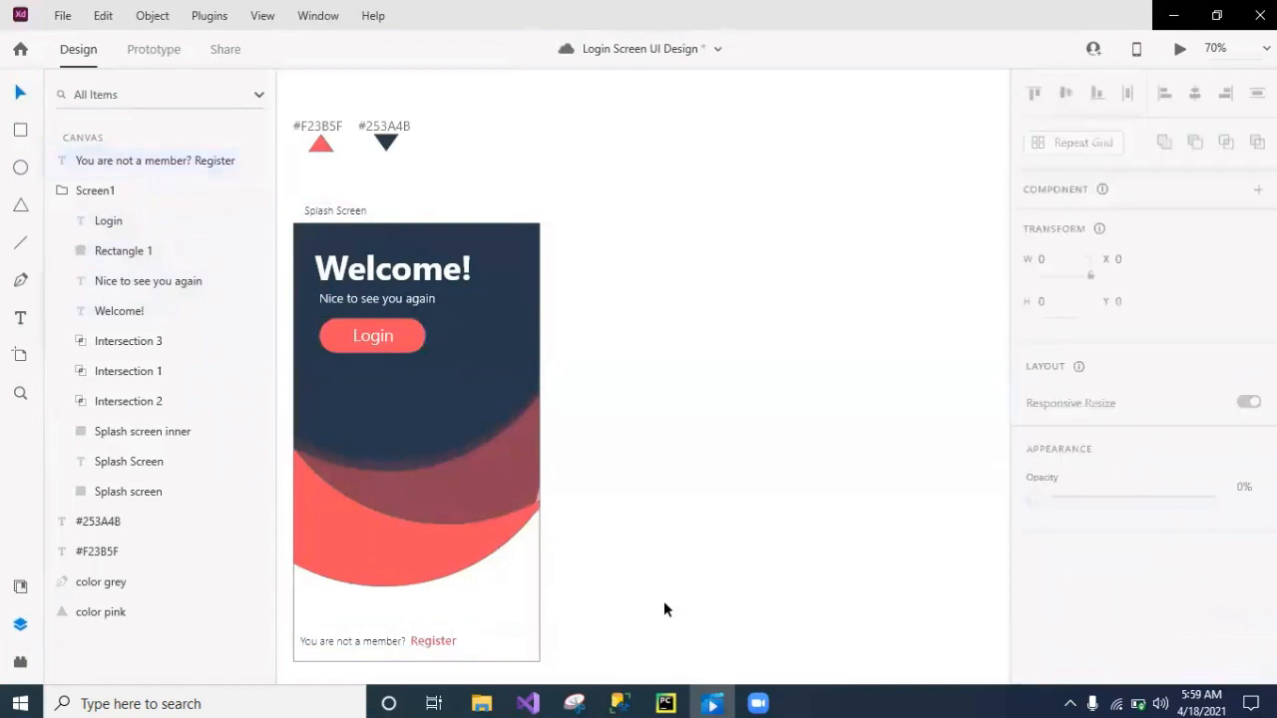
- Position the "You are not a member? Register" text box at X 19 and Y 623
{"action": "double_click", "coordinate": [447, 643]}
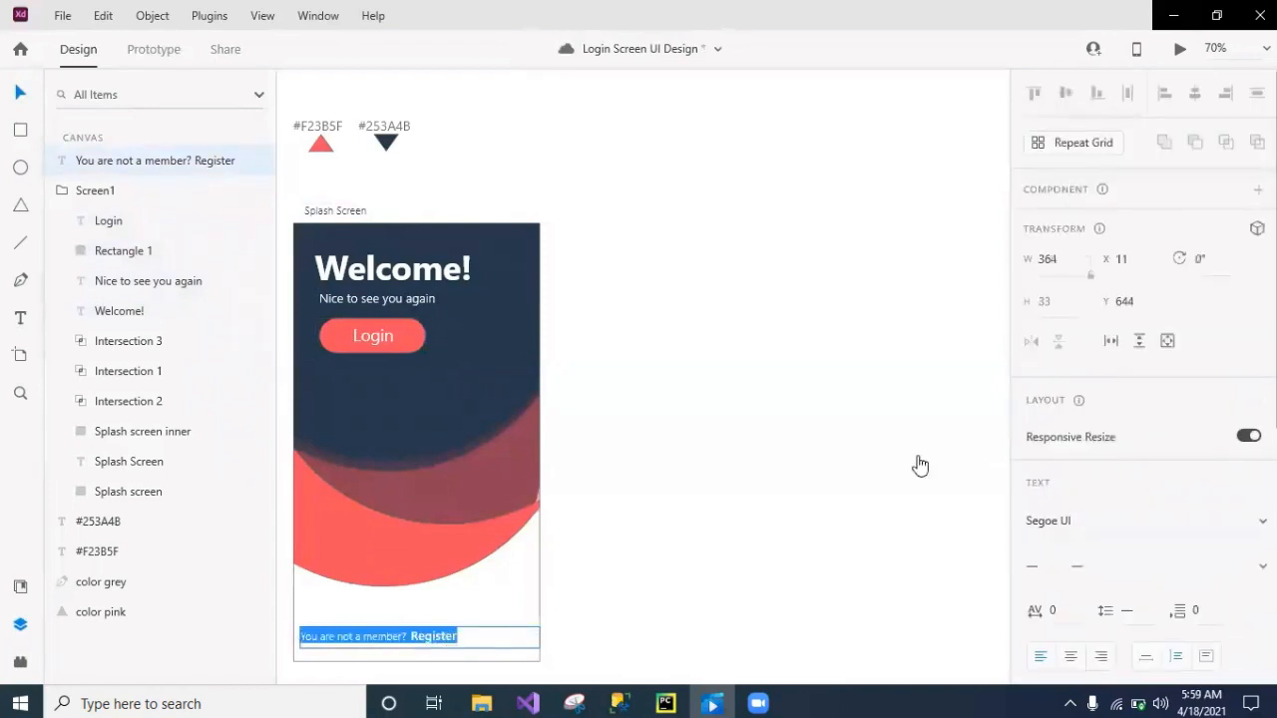
{"action": "key", "text": "Escape"}
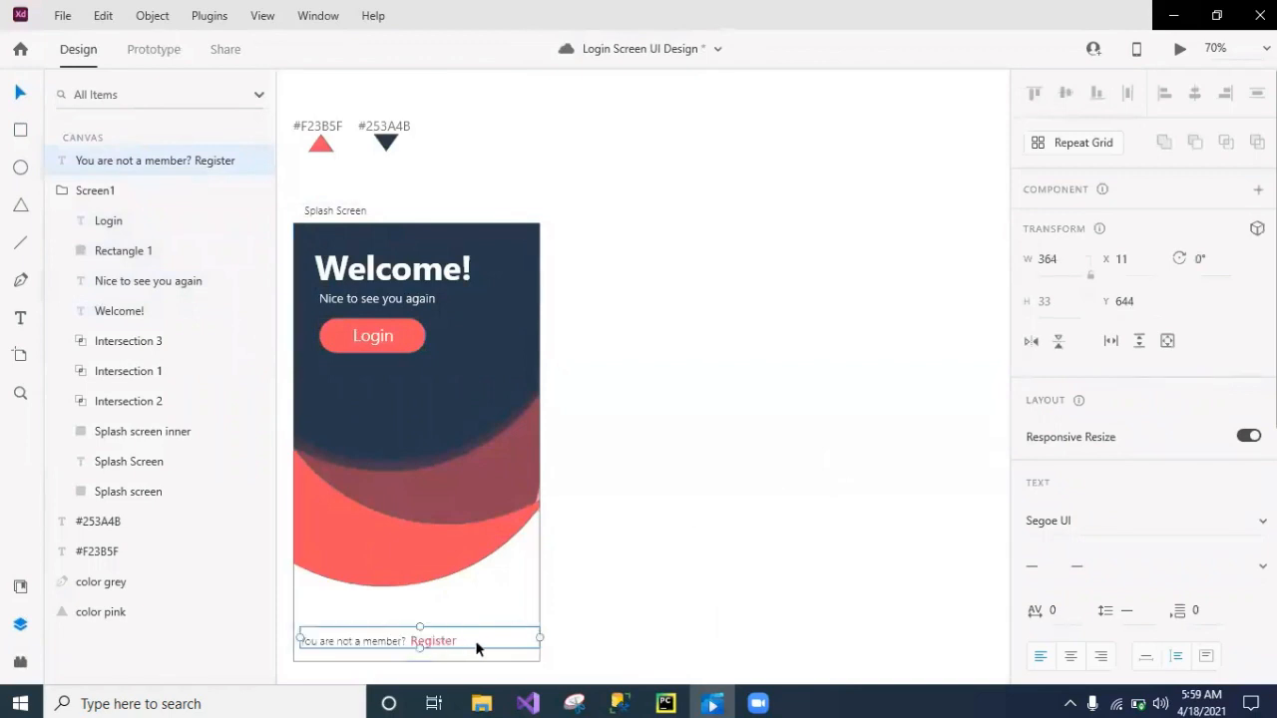
{"action": "left_click", "coordinate": [1122, 260]}
{"action": "type", "text": "1"}
{"action": "left_click", "coordinate": [1136, 303]}
{"action": "key", "text": "BackSpace"}
{"action": "type", "text": "62"}
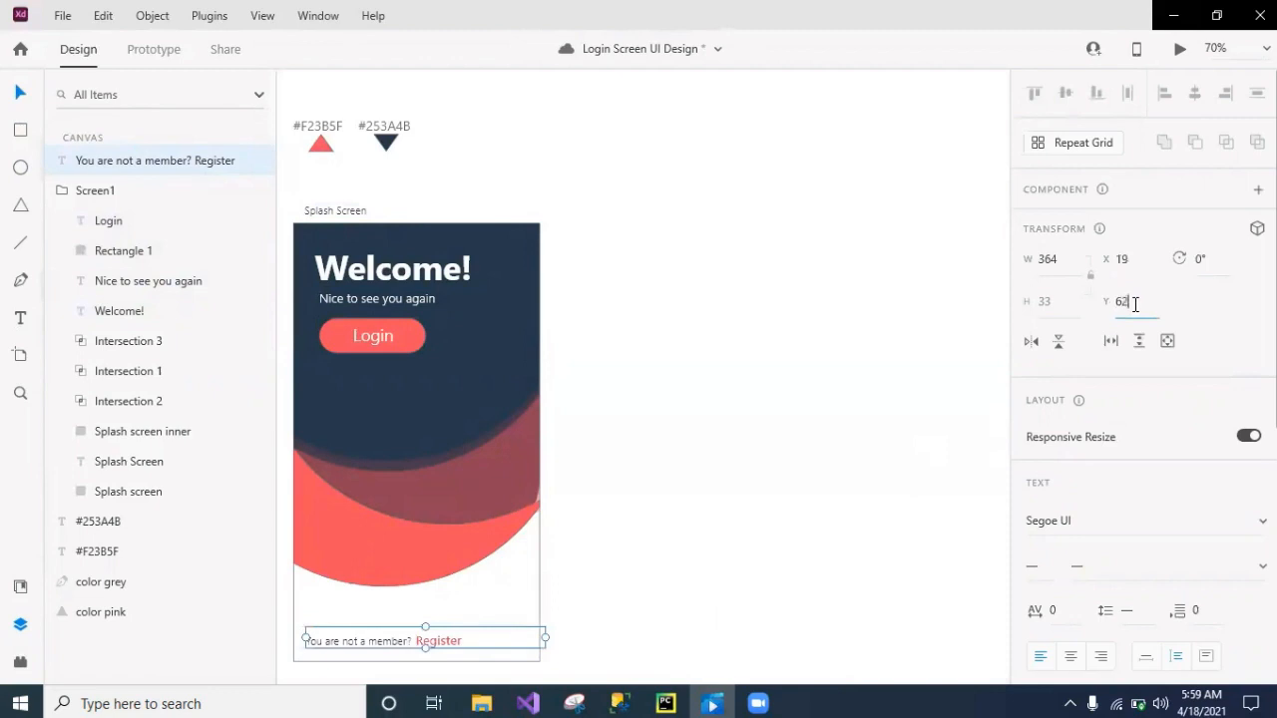
{"action": "type", "text": "3"}
{"action": "key", "text": "Return"}
{"action": "left_click", "coordinate": [872, 479]}
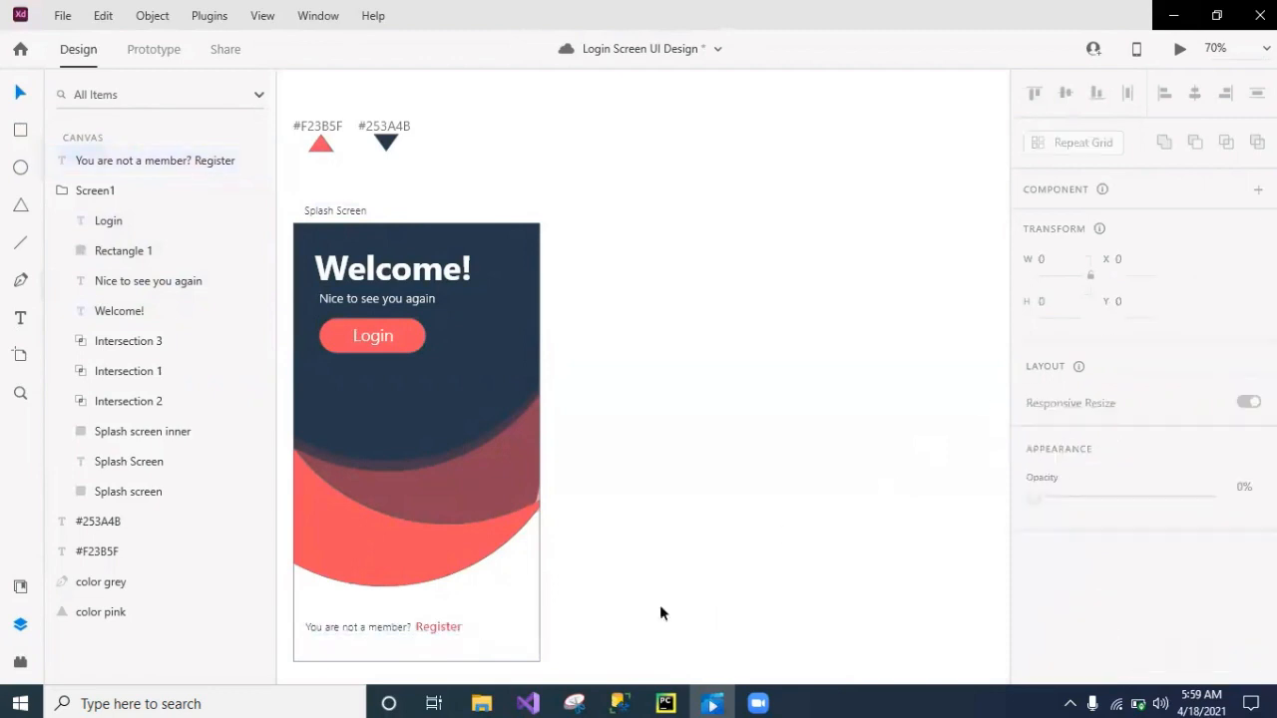
- Nudge the registration text down near the splash screen's lower edge, to Y 650
{"action": "left_click", "coordinate": [468, 628]}
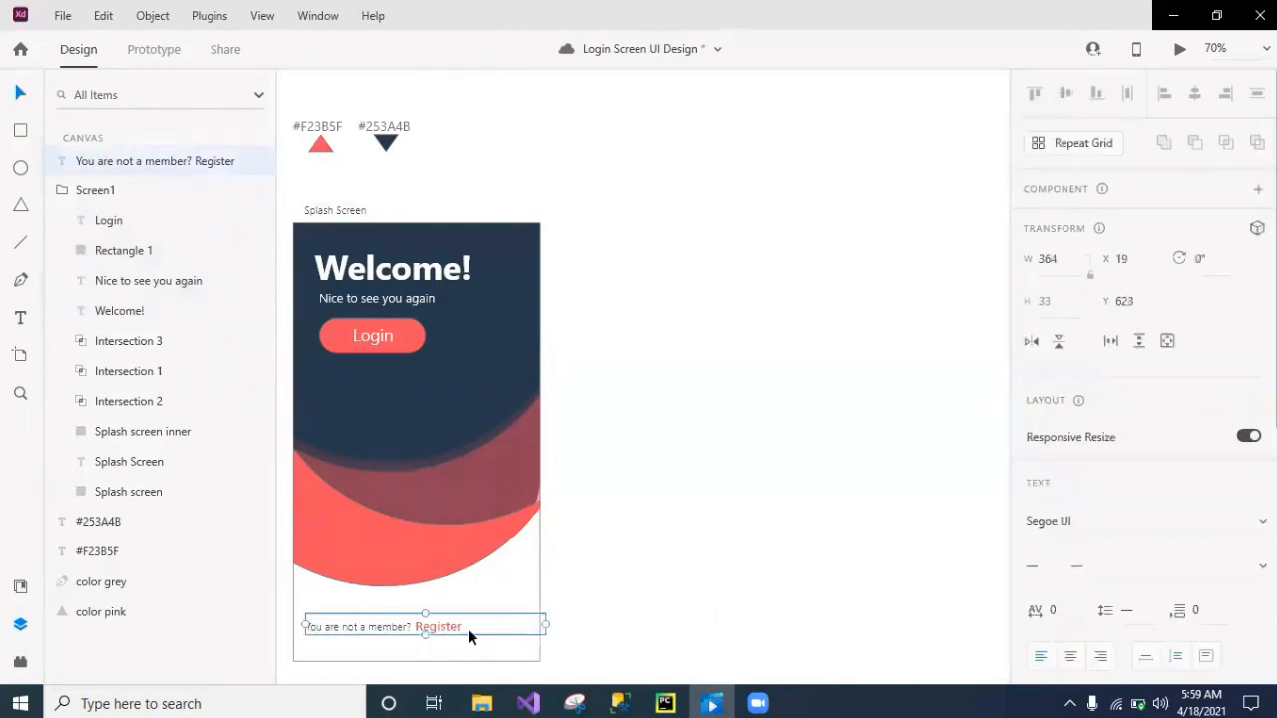
{"action": "key", "text": "Down"}
{"action": "key", "text": "Down"}
{"action": "key", "text": "Down"}
{"action": "key", "text": "Down"}
{"action": "key", "text": "Down"}
{"action": "key", "text": "Down"}
{"action": "key", "text": "Down"}
{"action": "key", "text": "Down"}
{"action": "key", "text": "Down"}
{"action": "key", "text": "Down"}
{"action": "key", "text": "Down"}
{"action": "key", "text": "Down"}
{"action": "key", "text": "Down"}
{"action": "key", "text": "Down"}
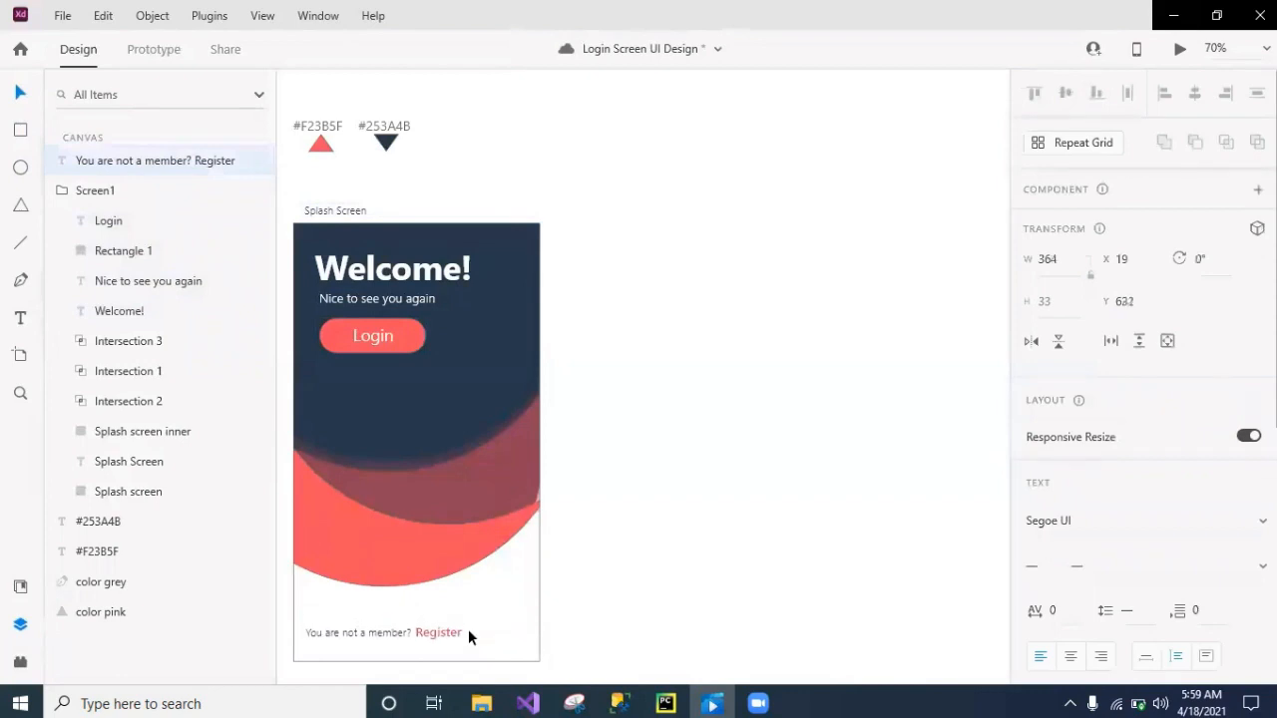
{"action": "key", "text": "Down"}
{"action": "key", "text": "Down"}
{"action": "key", "text": "Down"}
{"action": "key", "text": "Down"}
{"action": "key", "text": "Down"}
{"action": "key", "text": "Down"}
{"action": "key", "text": "Down"}
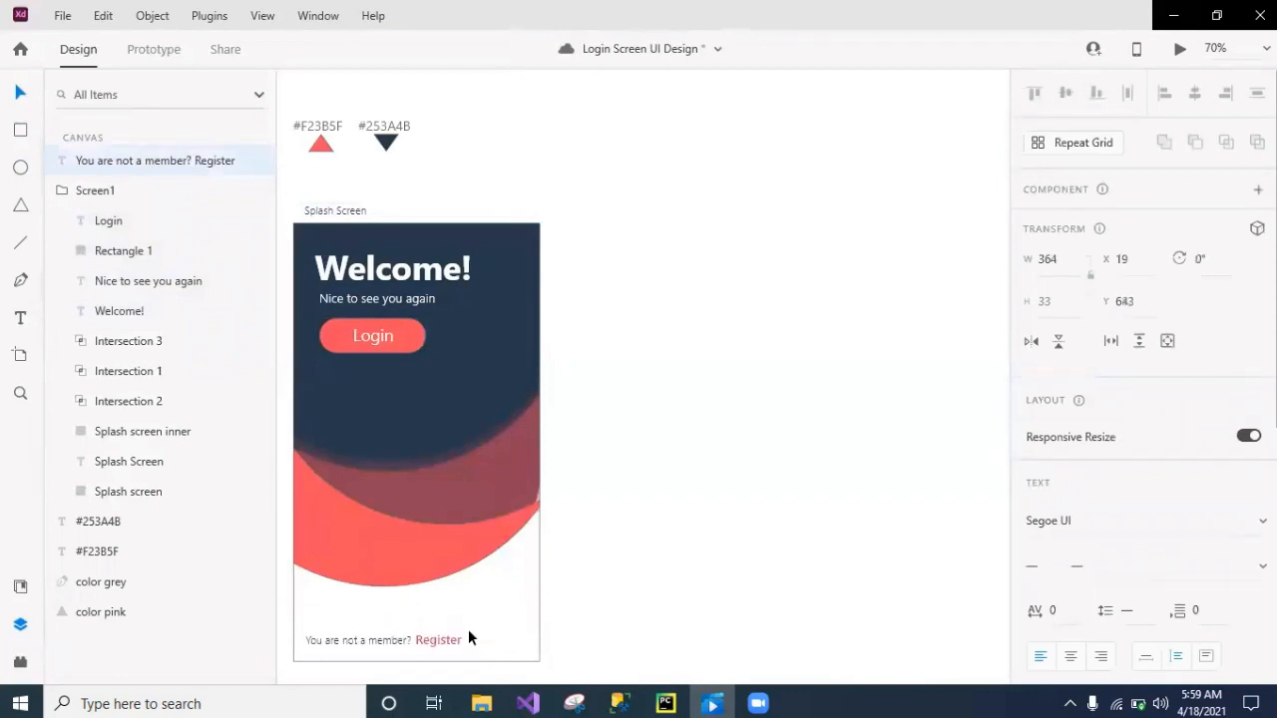
{"action": "key", "text": "Down"}
{"action": "key", "text": "Down"}
{"action": "key", "text": "Down"}
{"action": "key", "text": "Down"}
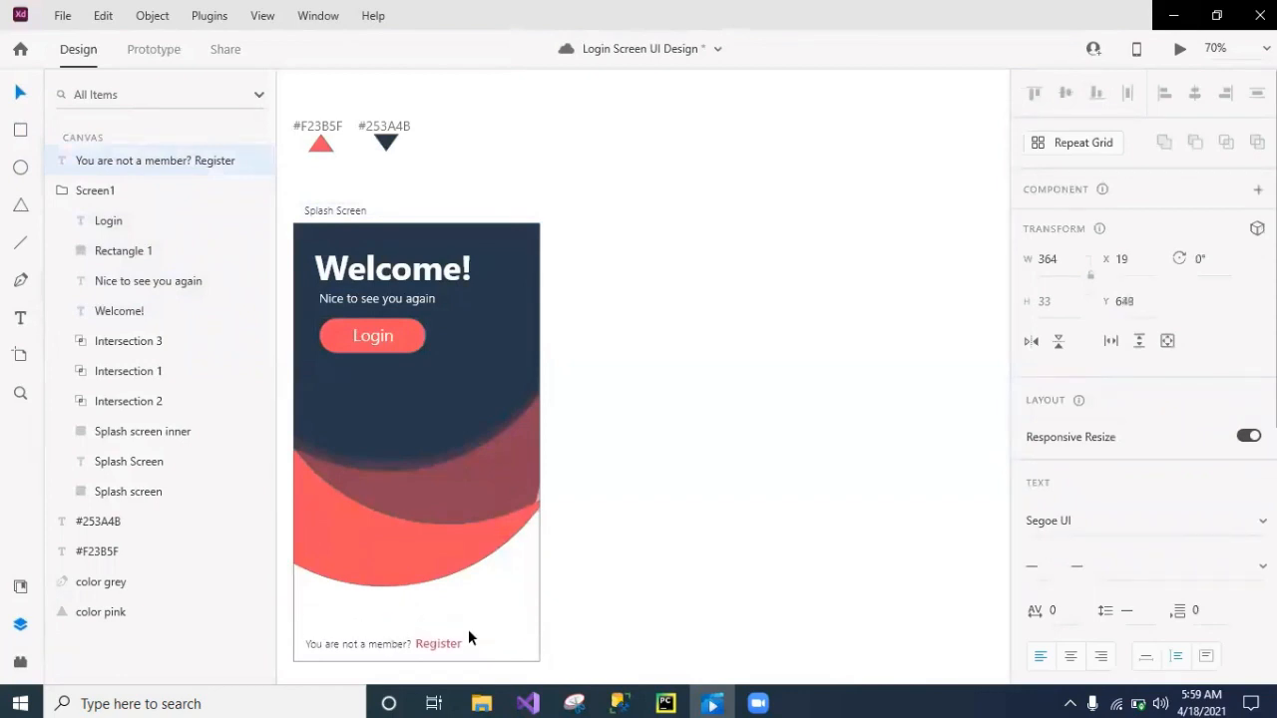
{"action": "key", "text": "Down"}
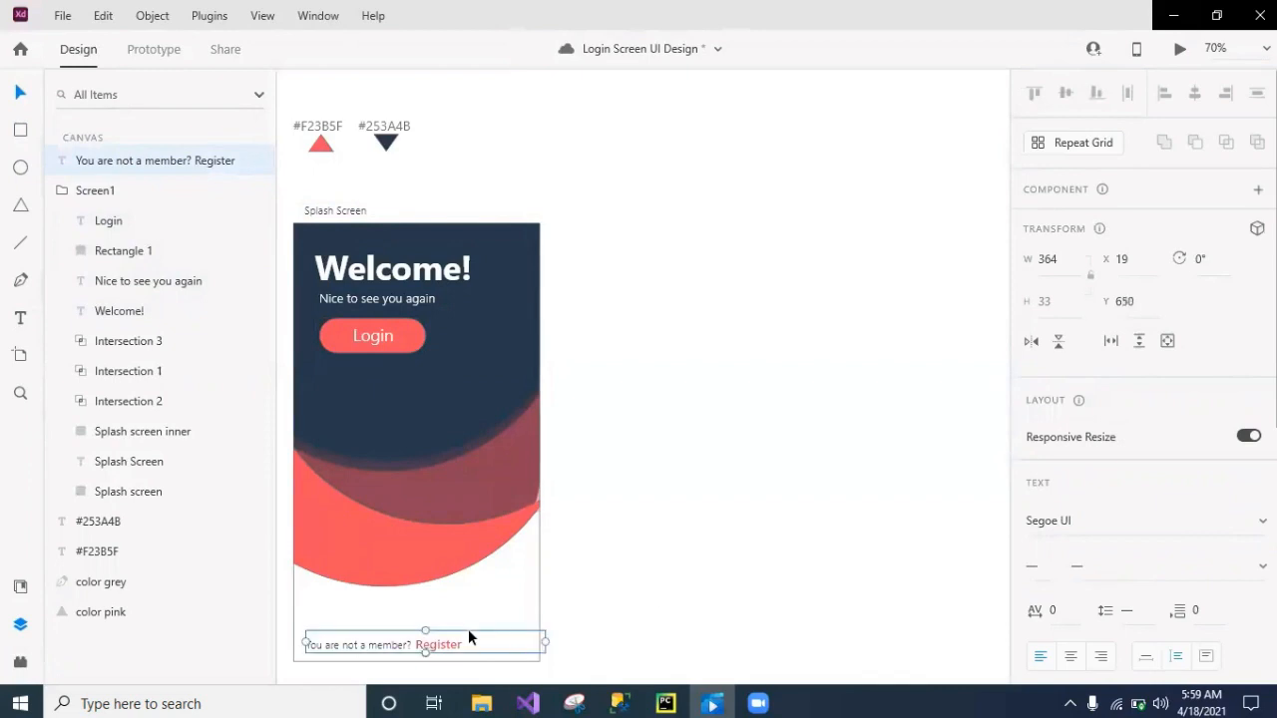
{"action": "left_click", "coordinate": [664, 608]}
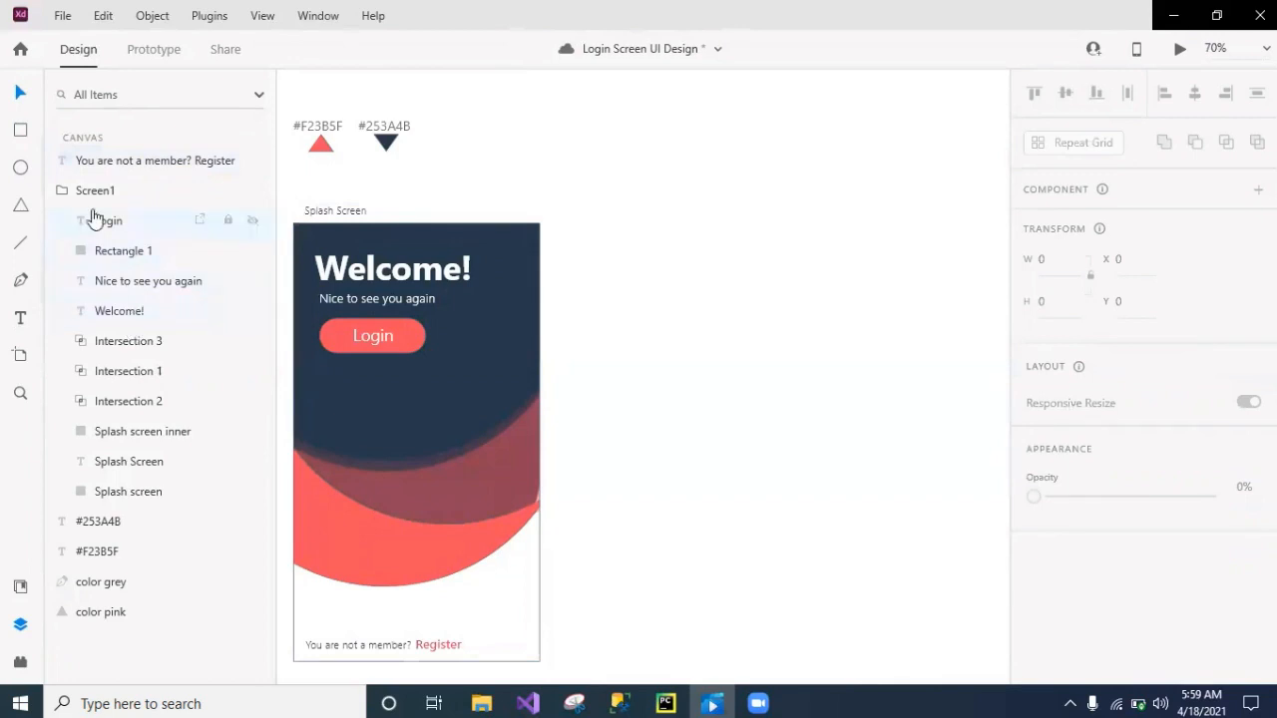
- Move the registration text layer into the Screen1 group and collapse the group
{"action": "left_click_drag", "start_coordinate": [106, 171], "coordinate": [106, 191]}
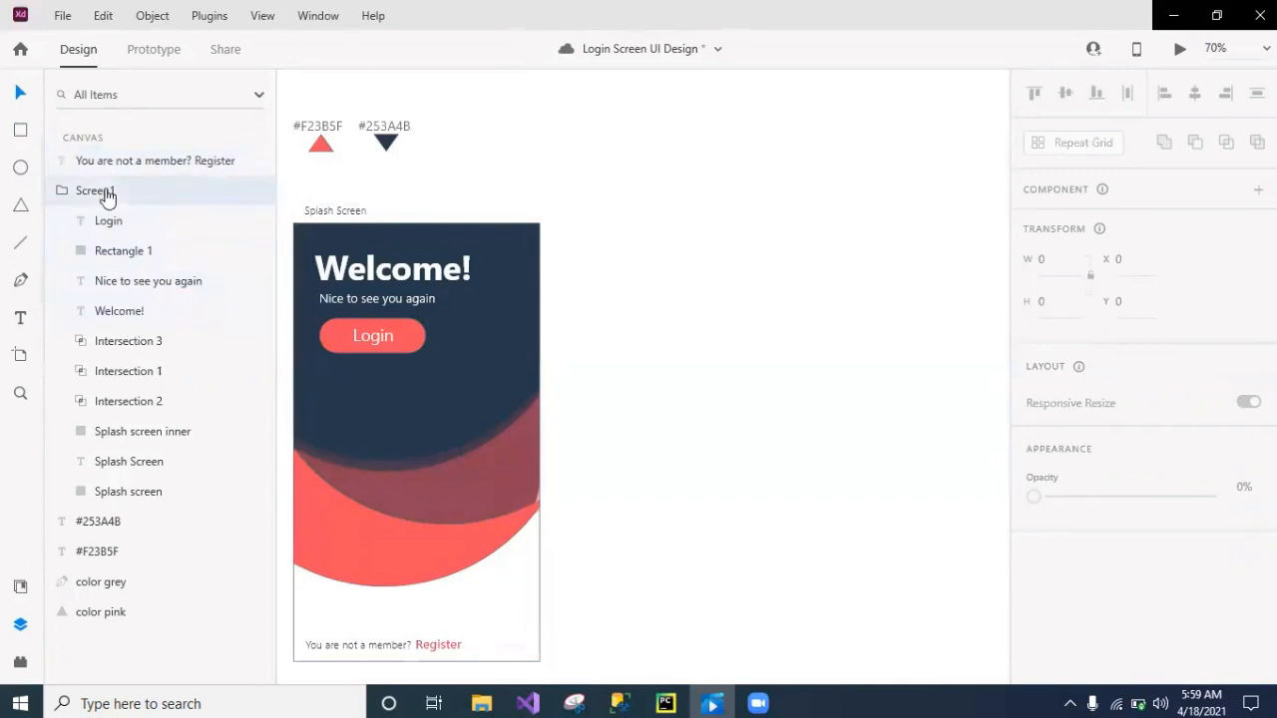
{"action": "left_click", "coordinate": [715, 246]}
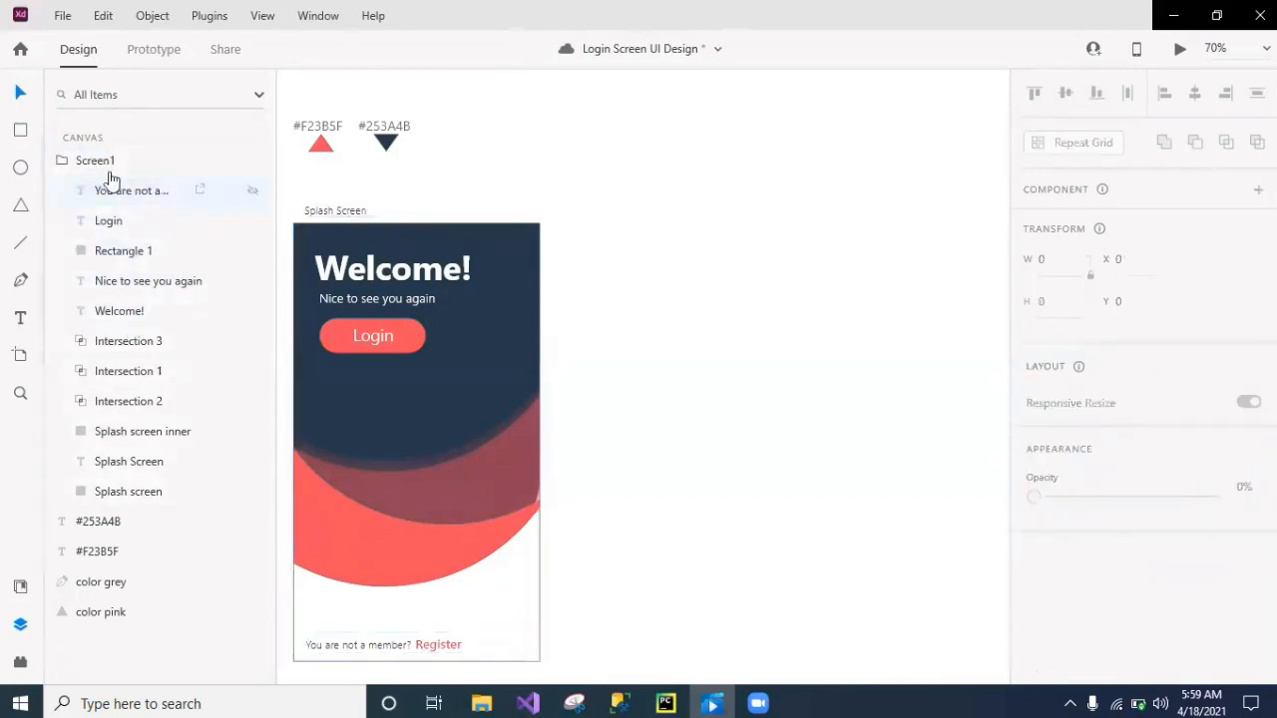
{"action": "left_click", "coordinate": [62, 161]}
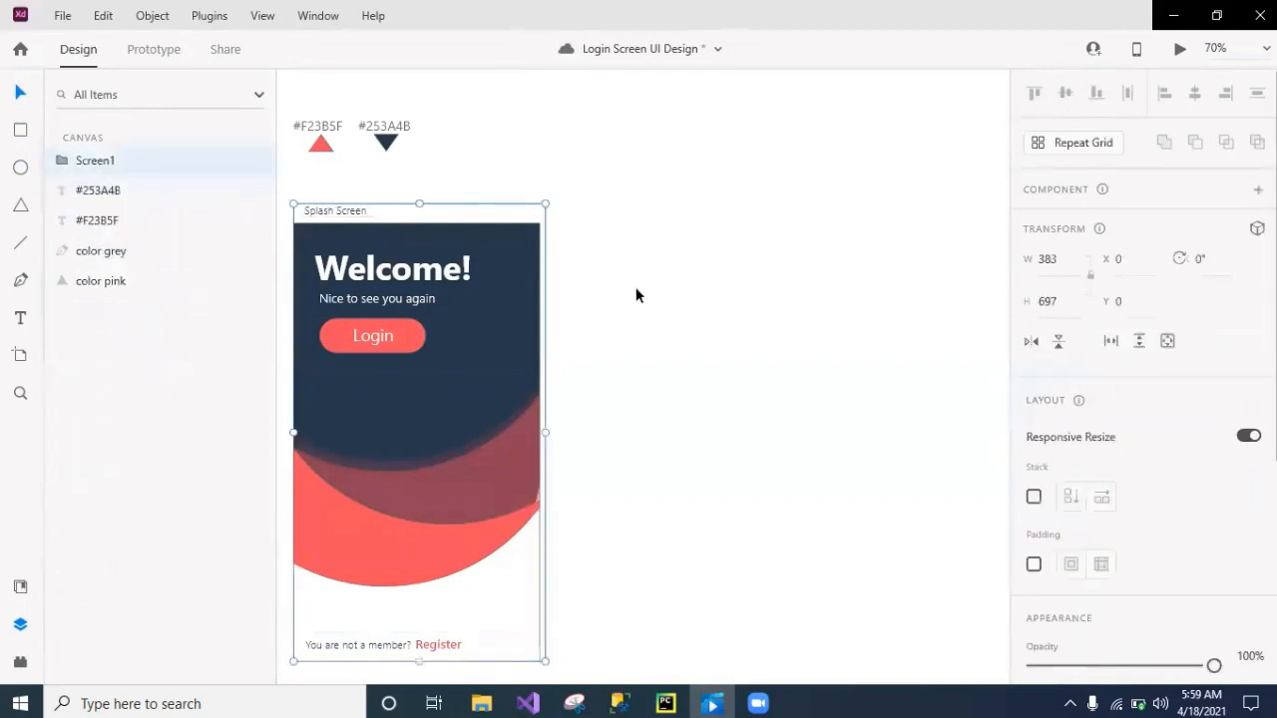
{"action": "left_click", "coordinate": [735, 320]}
- Duplicate the Screen1 group and open the copy's name for editing
{"action": "left_click", "coordinate": [486, 336]}
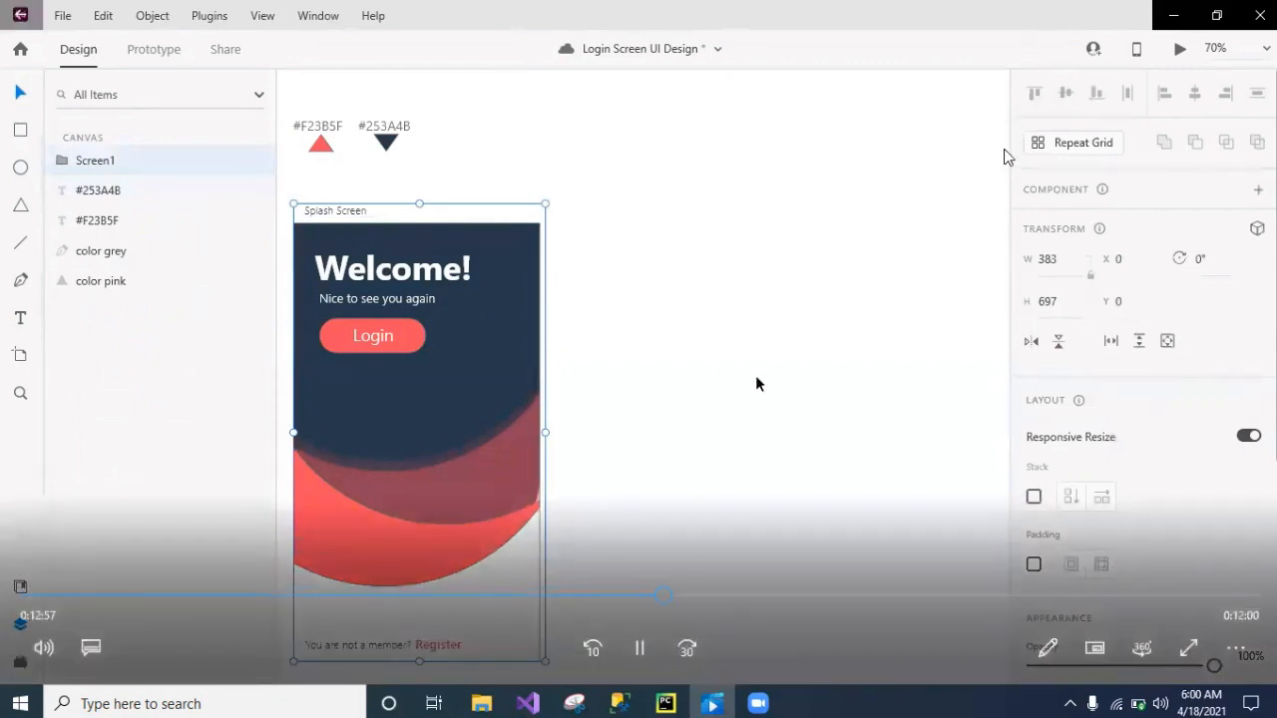
{"action": "key", "text": "ctrl+d"}
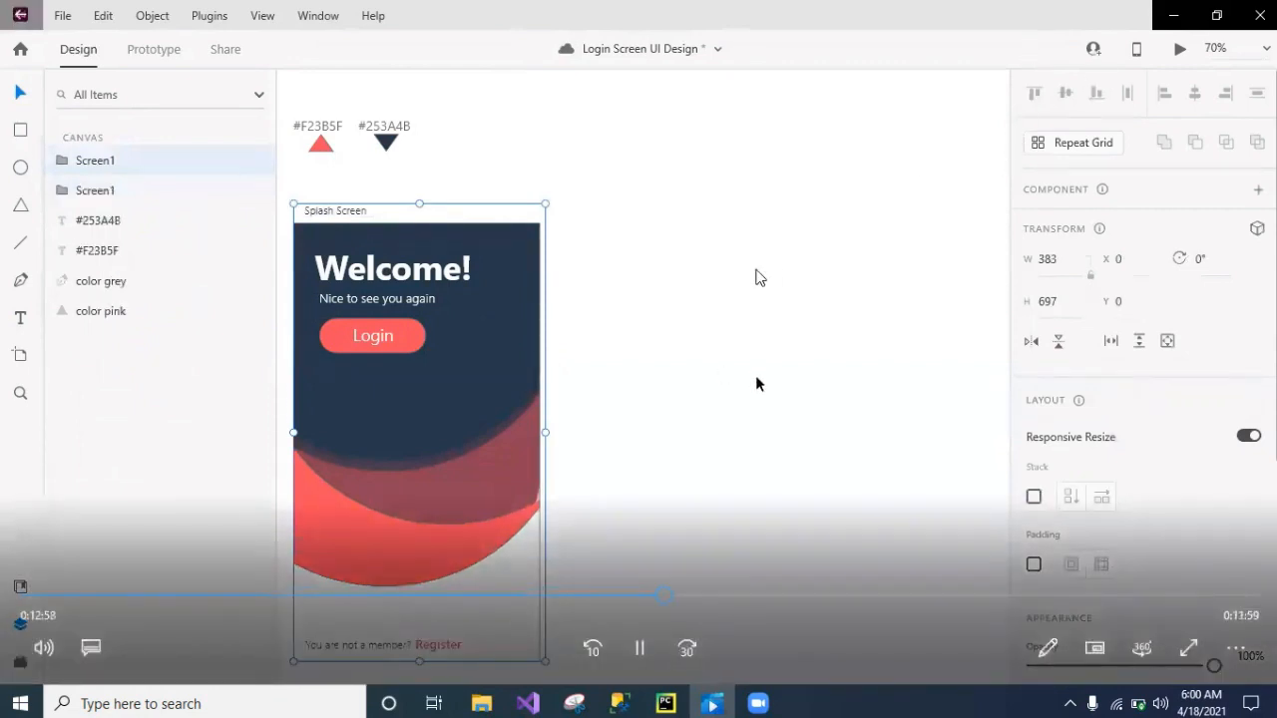
{"action": "right_click", "coordinate": [112, 165]}
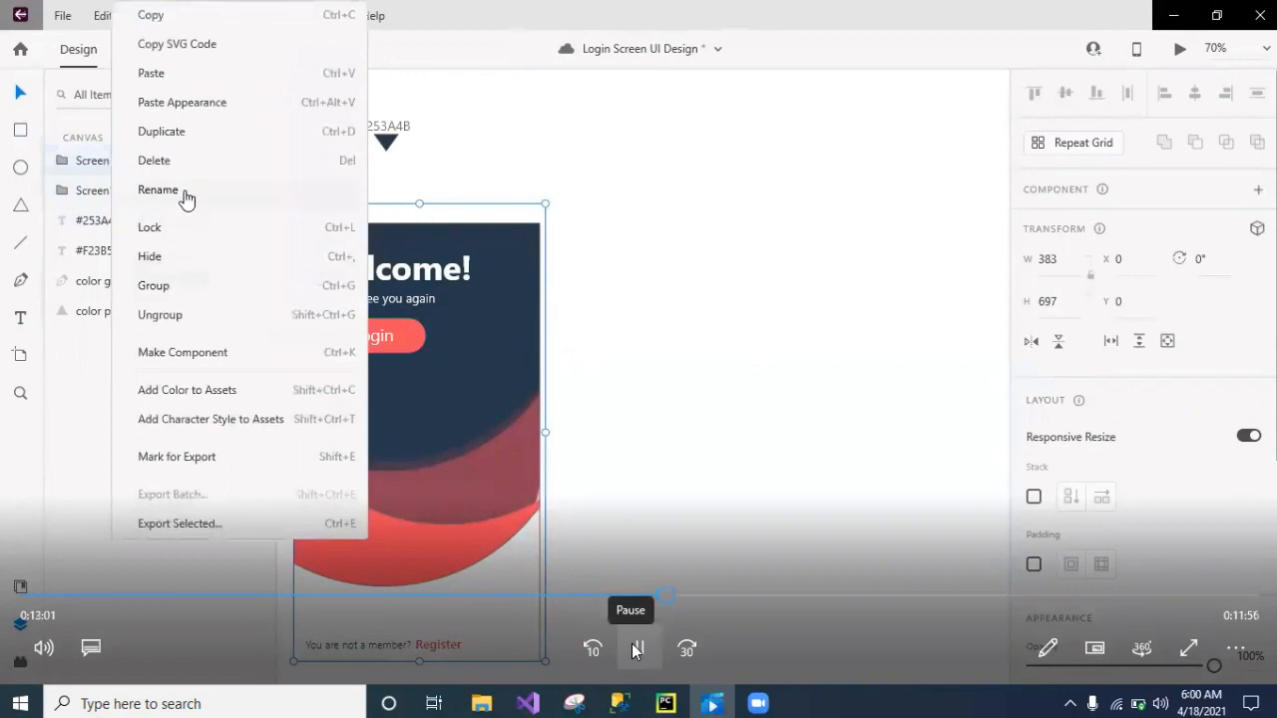
{"action": "left_click", "coordinate": [637, 648]}
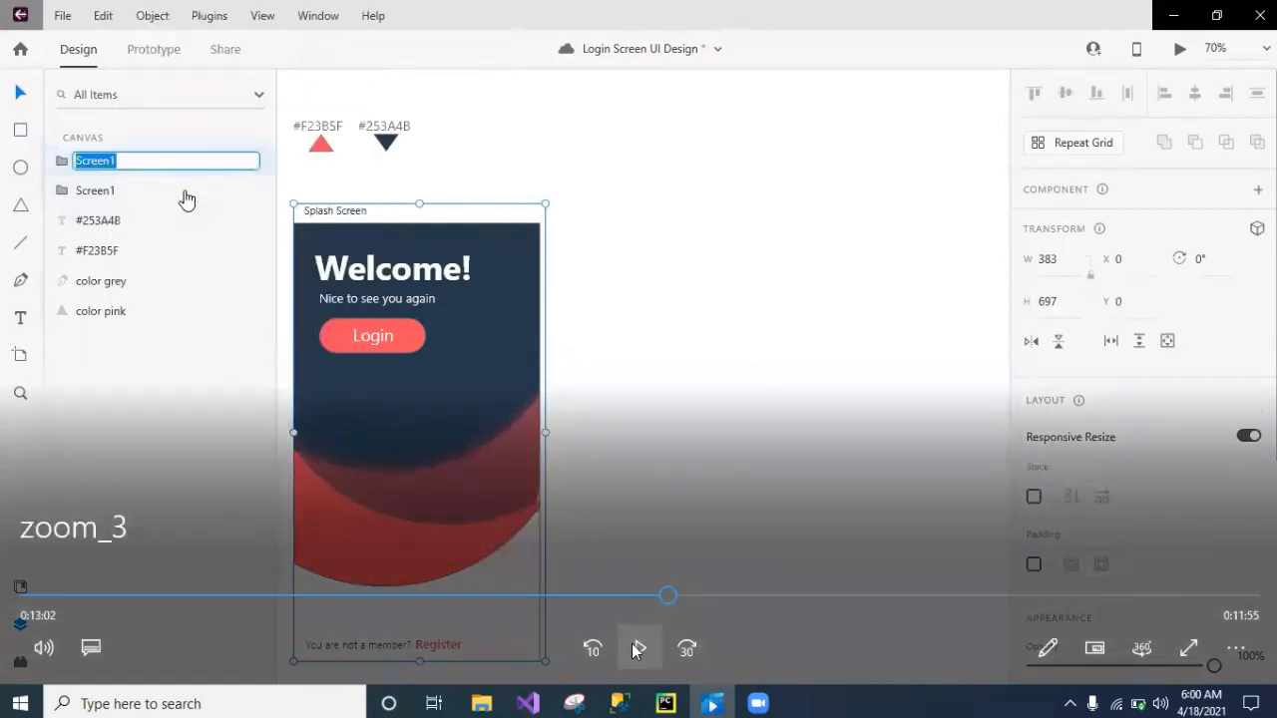